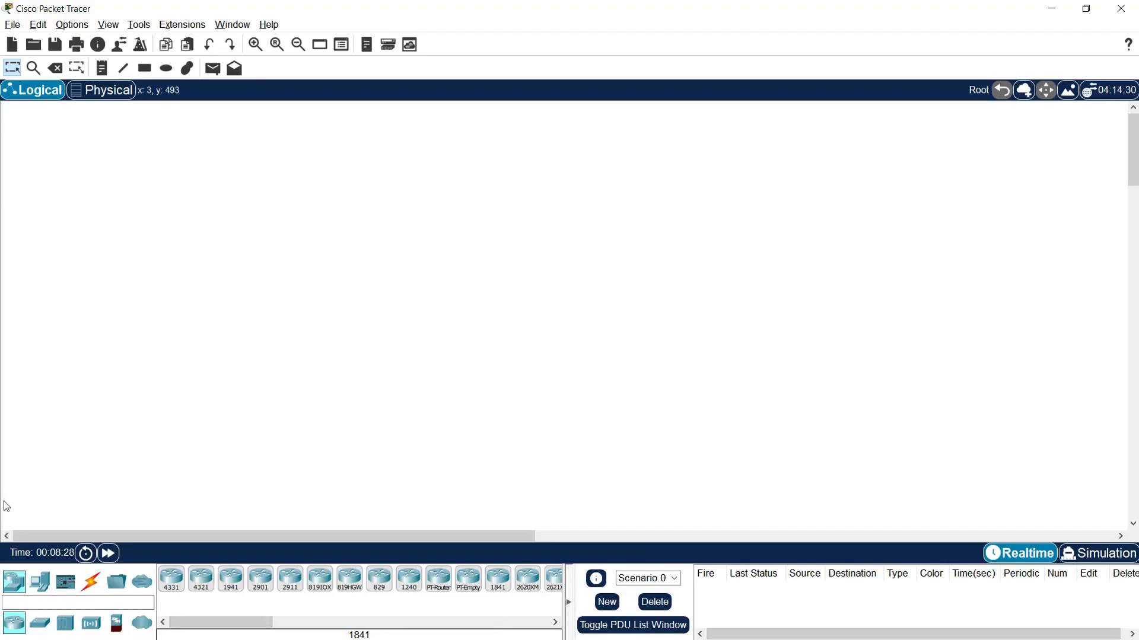
- Place three ISR4331 routers in a triangle, one above and two side by side below it
{"action": "left_click", "coordinate": [171, 580]}
{"action": "left_click", "coordinate": [500, 213]}
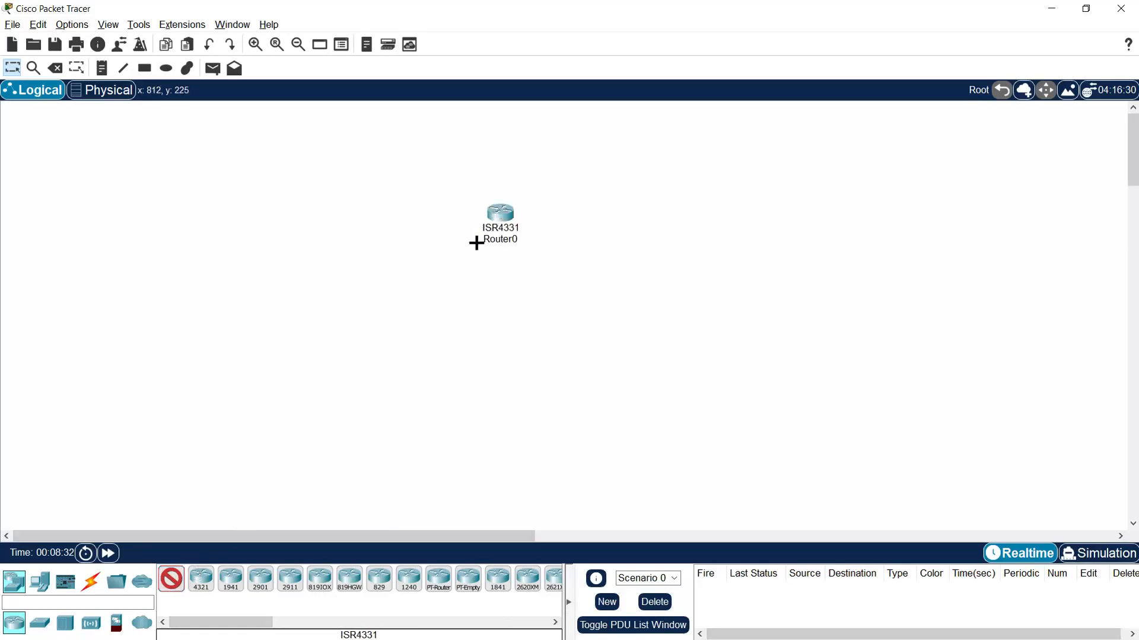
{"action": "left_click", "coordinate": [388, 305]}
{"action": "left_click", "coordinate": [567, 306]}
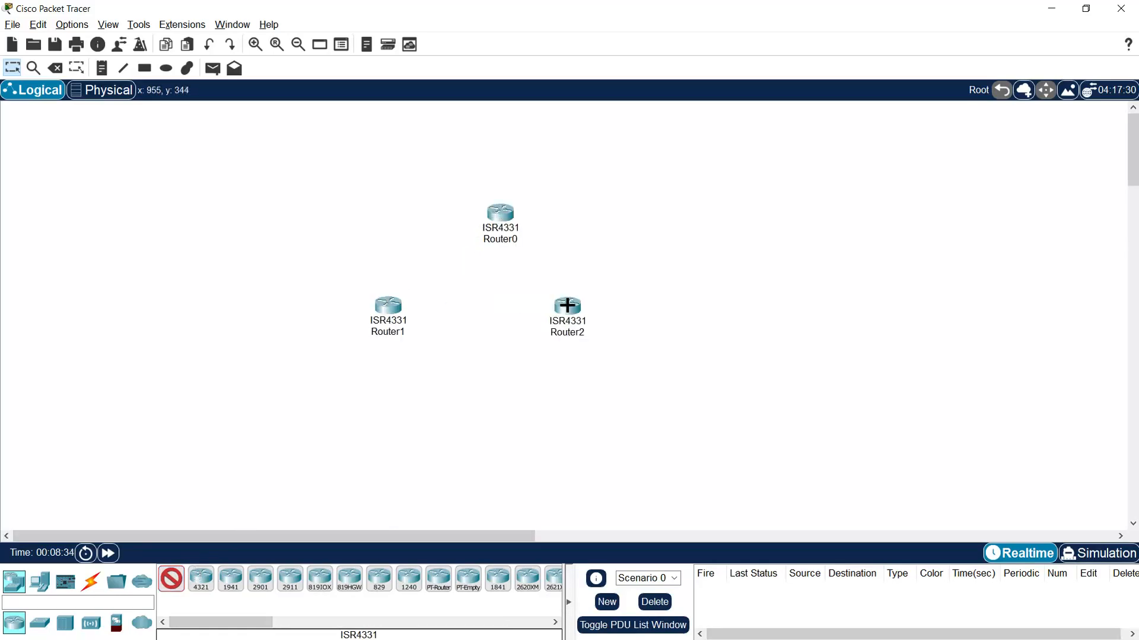
- Place three 2960 switches: one to the right of Router0 and one below each of Router1 and Router2
{"action": "left_click", "coordinate": [40, 623]}
{"action": "left_click", "coordinate": [182, 586]}
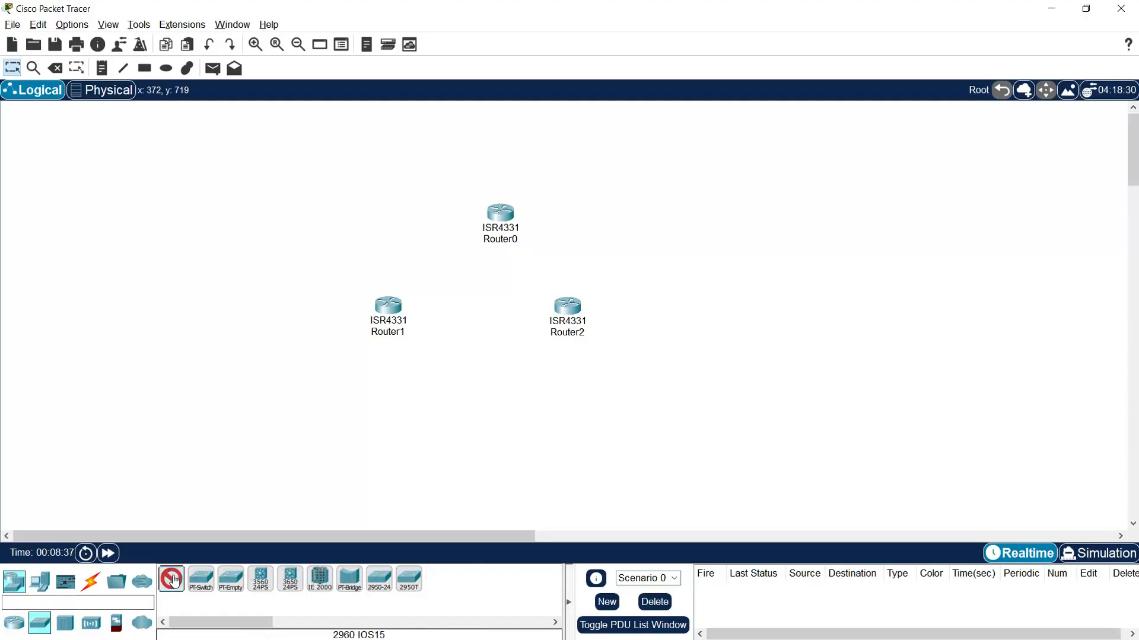
{"action": "left_click", "coordinate": [619, 214]}
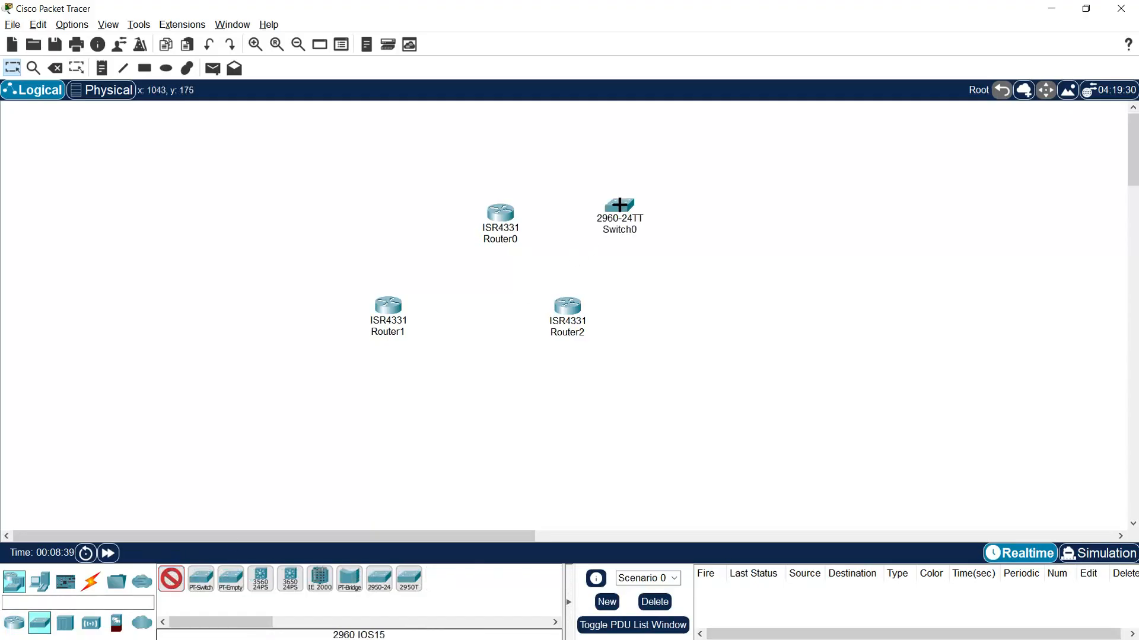
{"action": "left_click", "coordinate": [384, 399]}
{"action": "left_click", "coordinate": [565, 397]}
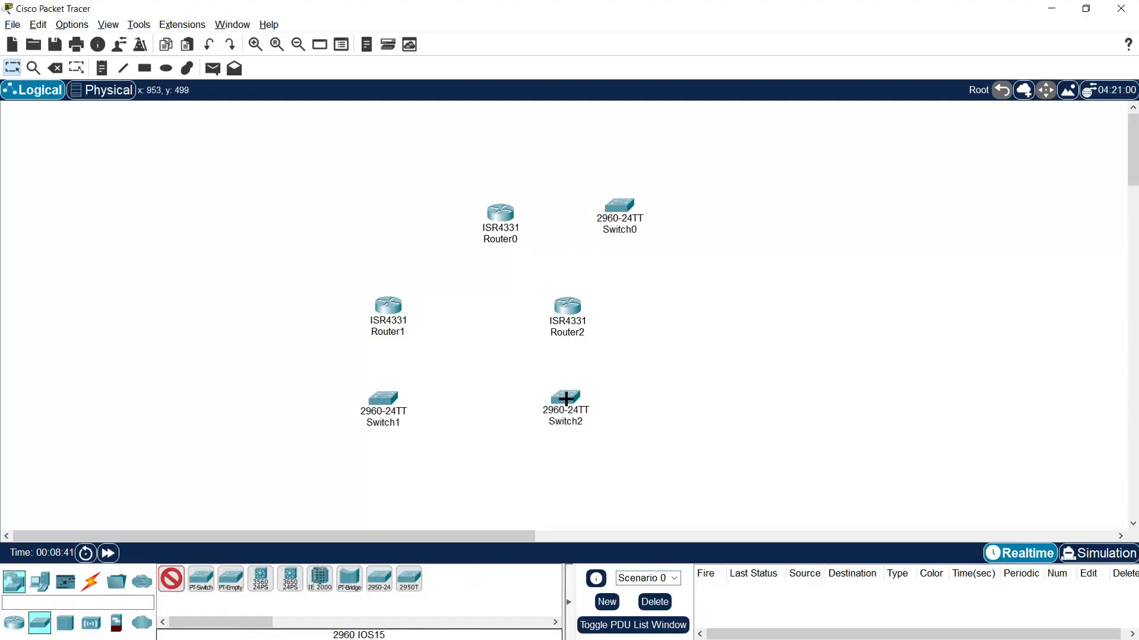
- Place two PC-PT end devices to the left of Switch1 and one to the right of Switch2
{"action": "left_click", "coordinate": [39, 582]}
{"action": "left_click", "coordinate": [171, 580]}
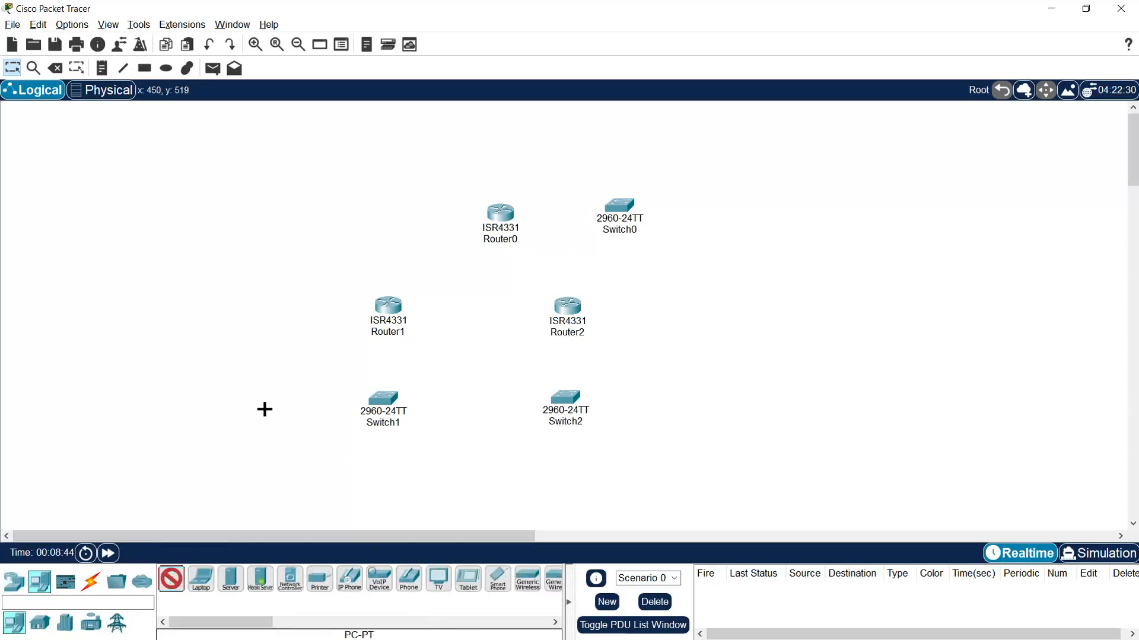
{"action": "left_click", "coordinate": [263, 410]}
{"action": "left_click", "coordinate": [224, 412]}
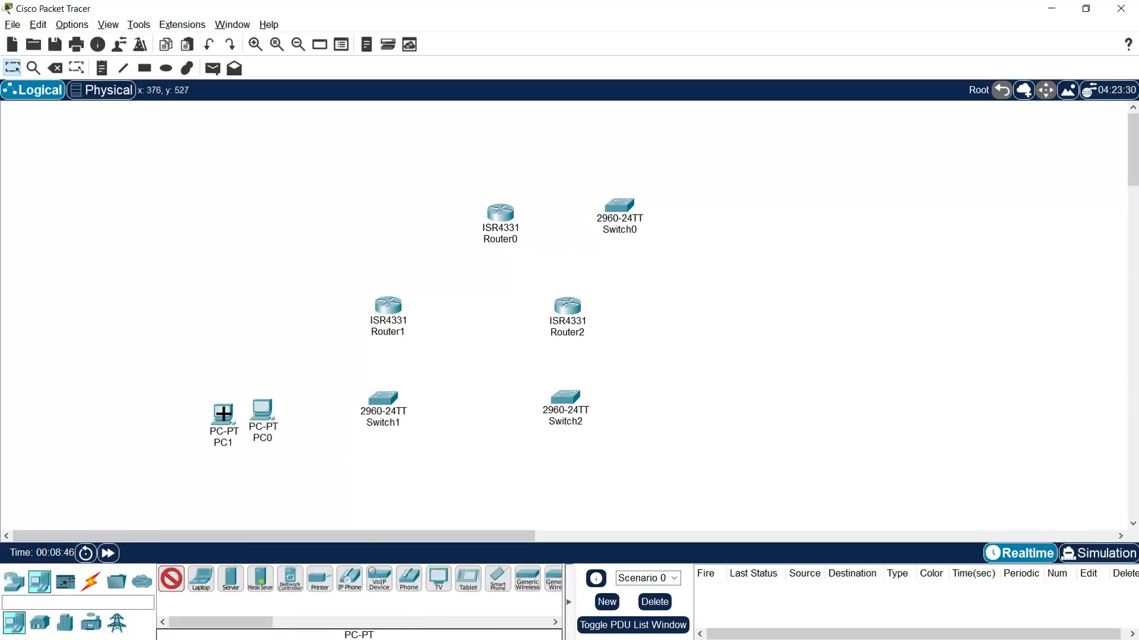
{"action": "left_click", "coordinate": [713, 402]}
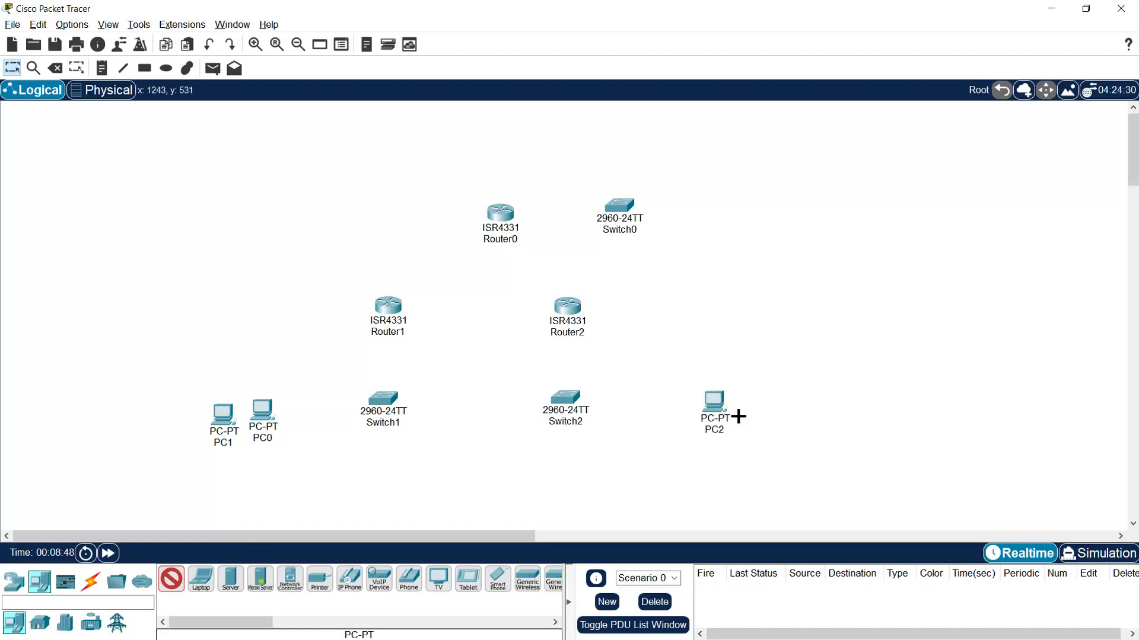
{"action": "key", "text": "Escape"}
- Delete the extra PC0 and move PC1 closer to Switch1
{"action": "left_click_drag", "start_coordinate": [261, 418], "coordinate": [264, 317]}
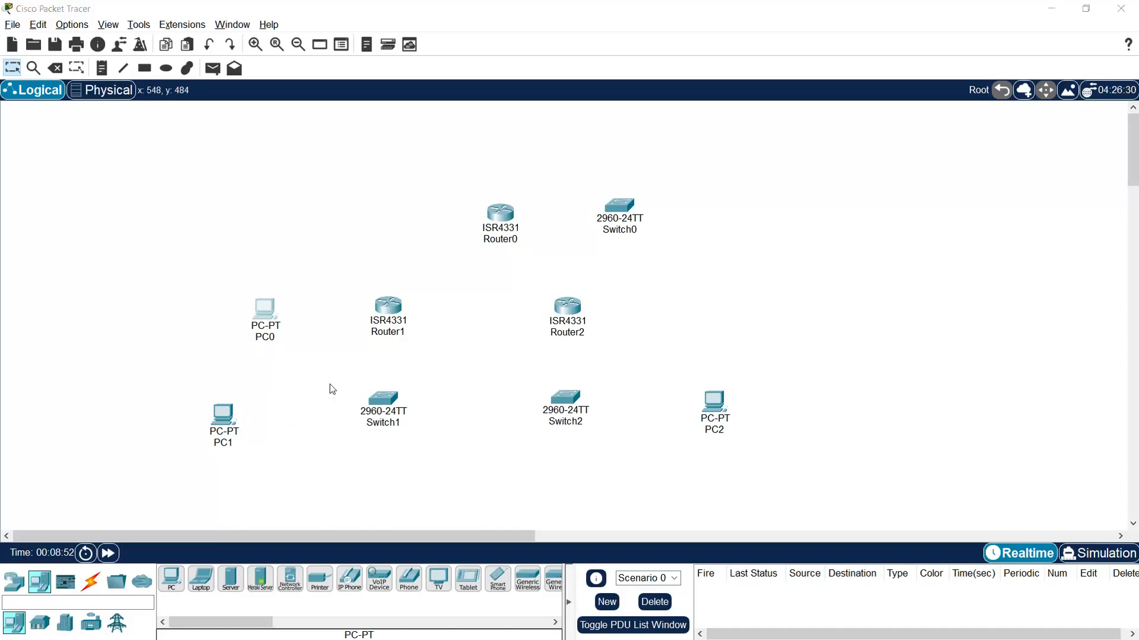
{"action": "key", "text": "Delete"}
{"action": "left_click", "coordinate": [567, 347]}
{"action": "key", "text": "Escape"}
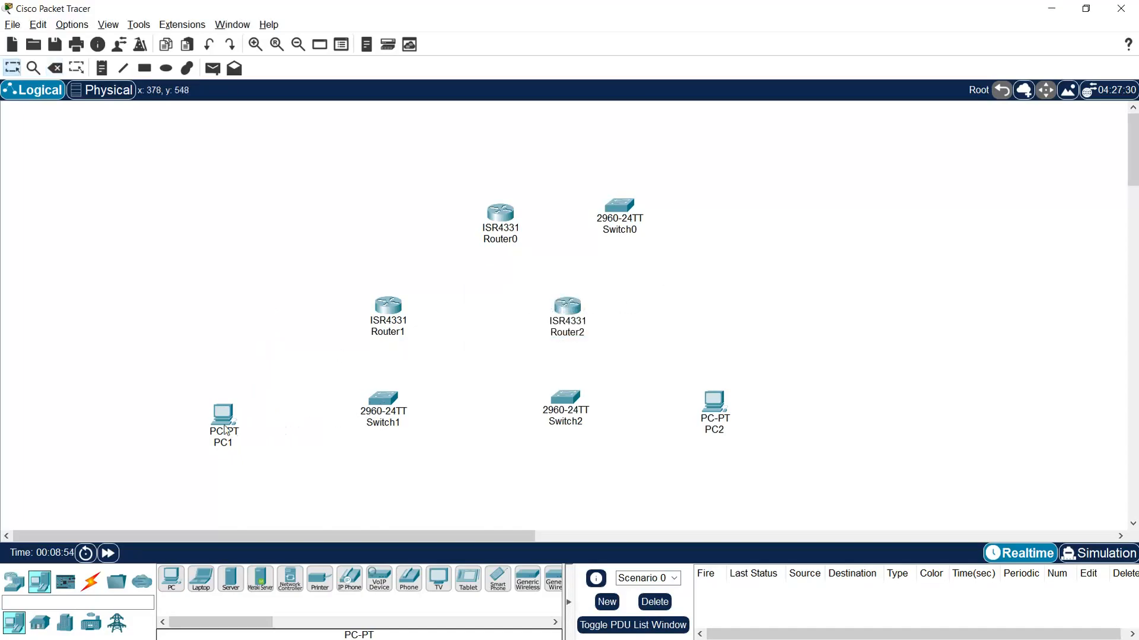
{"action": "left_click_drag", "start_coordinate": [224, 418], "coordinate": [270, 417]}
- Shift Router1 slightly to the right, and rename Router1 as Active_R1 and Router2 as Passive_R2
{"action": "left_click_drag", "start_coordinate": [398, 332], "coordinate": [411, 327]}
{"action": "left_click", "coordinate": [405, 327]}
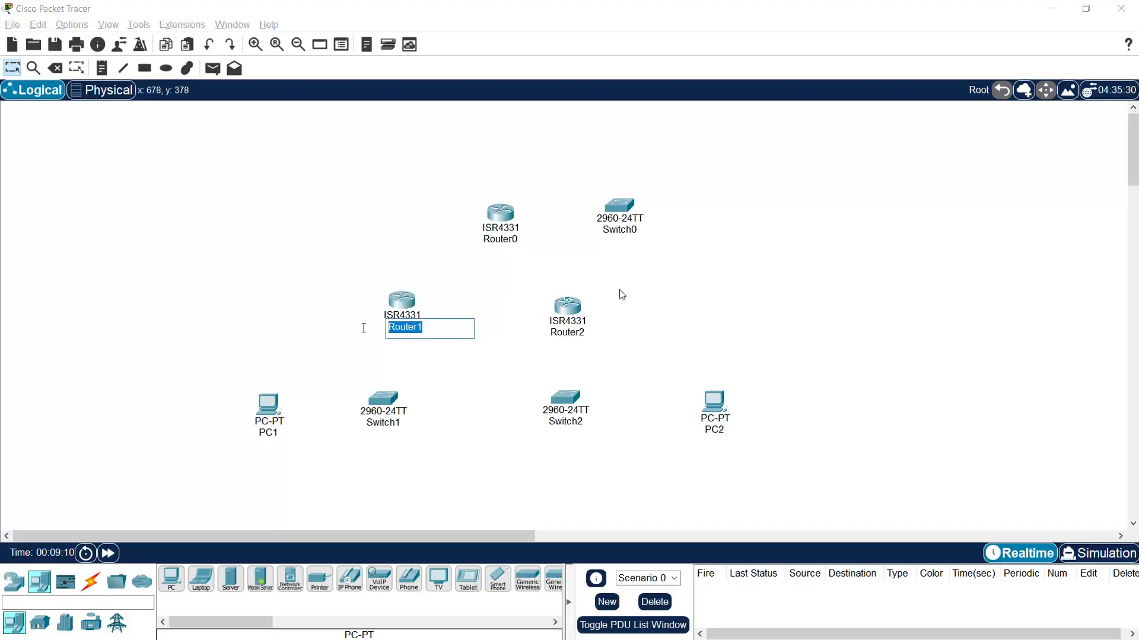
{"action": "type", "text": "Active_R1"}
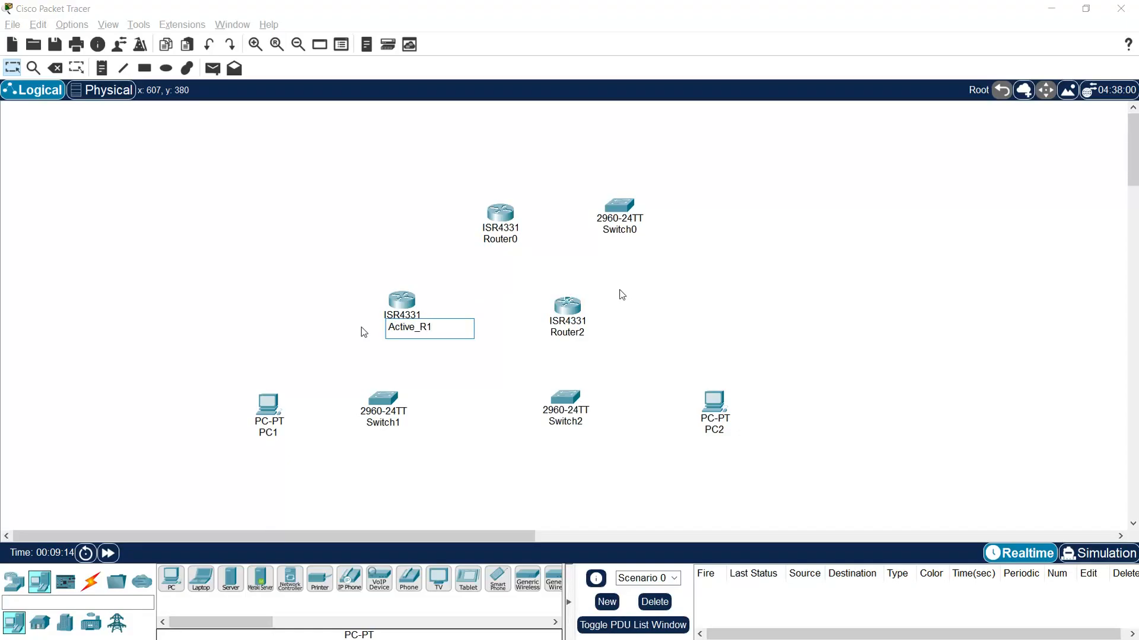
{"action": "left_click", "coordinate": [567, 334]}
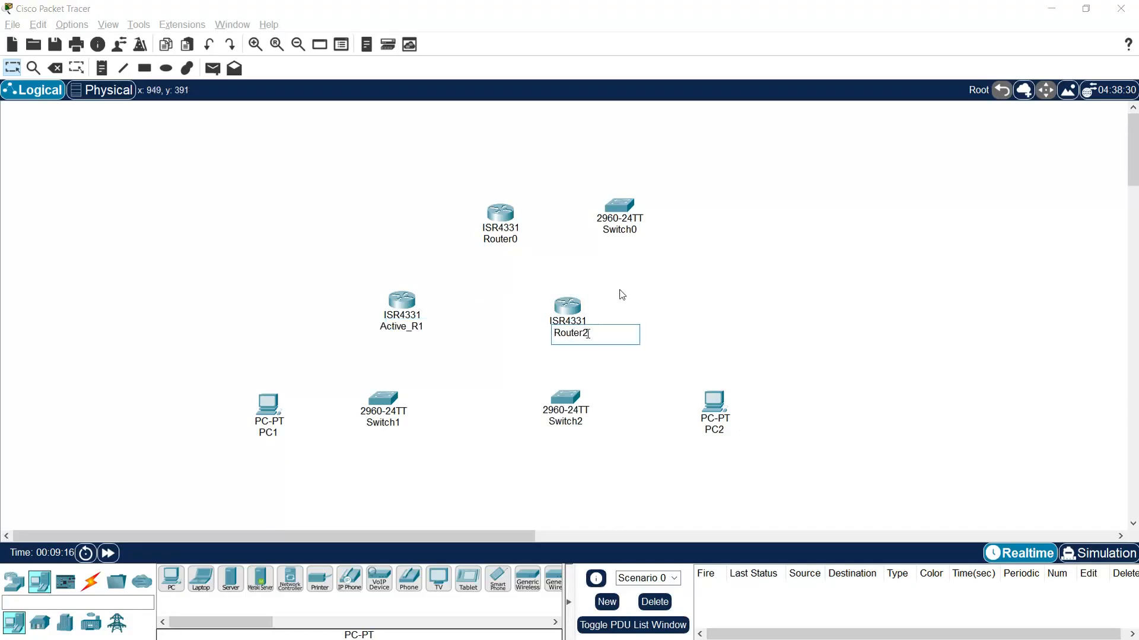
{"action": "type", "text": "Passive_R2"}
- Rename Router0, the uppermost router, as R3
{"action": "left_click", "coordinate": [494, 240]}
{"action": "left_click_drag", "start_coordinate": [522, 239], "coordinate": [494, 240]}
{"action": "type", "text": "3"}
{"action": "key", "text": "Return"}
{"action": "left_click", "coordinate": [621, 238]}
- Rename the switches Switch1, Switch2 and Switch0 as S1, S2 and S3
{"action": "left_click", "coordinate": [391, 423]}
{"action": "left_click_drag", "start_coordinate": [404, 424], "coordinate": [375, 425]}
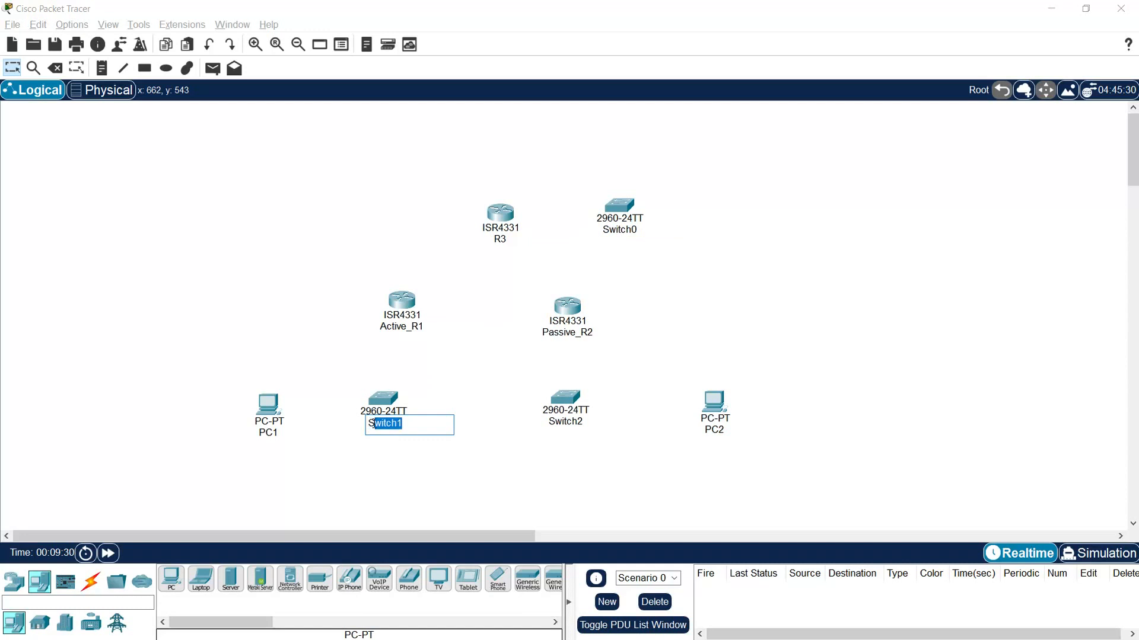
{"action": "type", "text": "1"}
{"action": "left_click", "coordinate": [567, 422]}
{"action": "left_click_drag", "start_coordinate": [586, 422], "coordinate": [560, 422]}
{"action": "type", "text": "2"}
{"action": "left_click", "coordinate": [621, 231]}
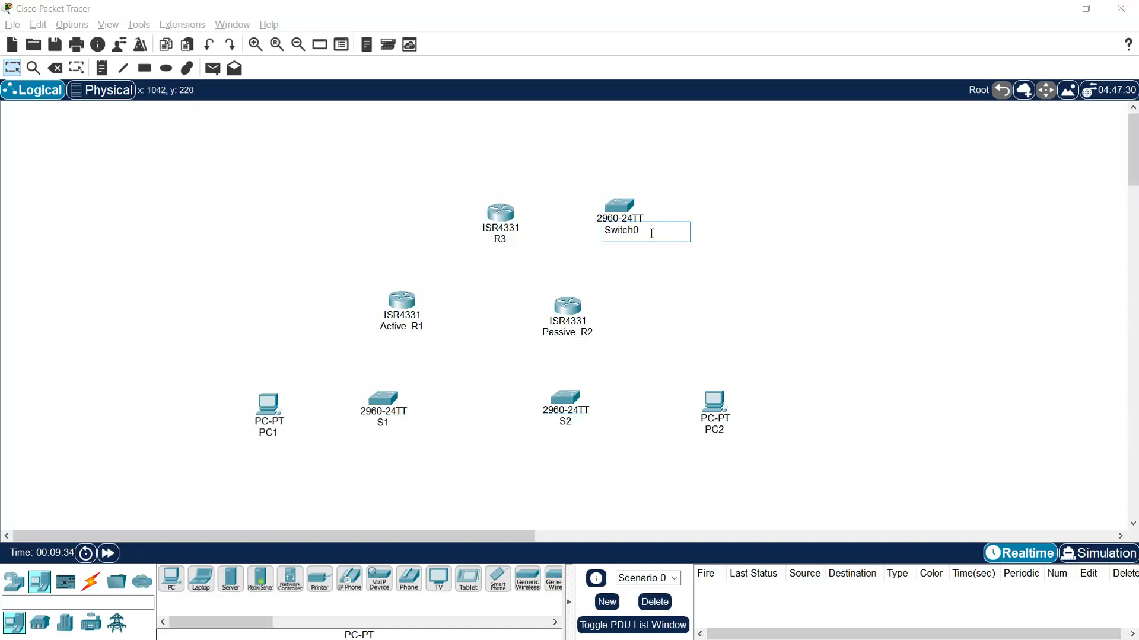
{"action": "left_click_drag", "start_coordinate": [629, 232], "coordinate": [609, 231]}
{"action": "type", "text": "3"}
{"action": "key", "text": "Return"}
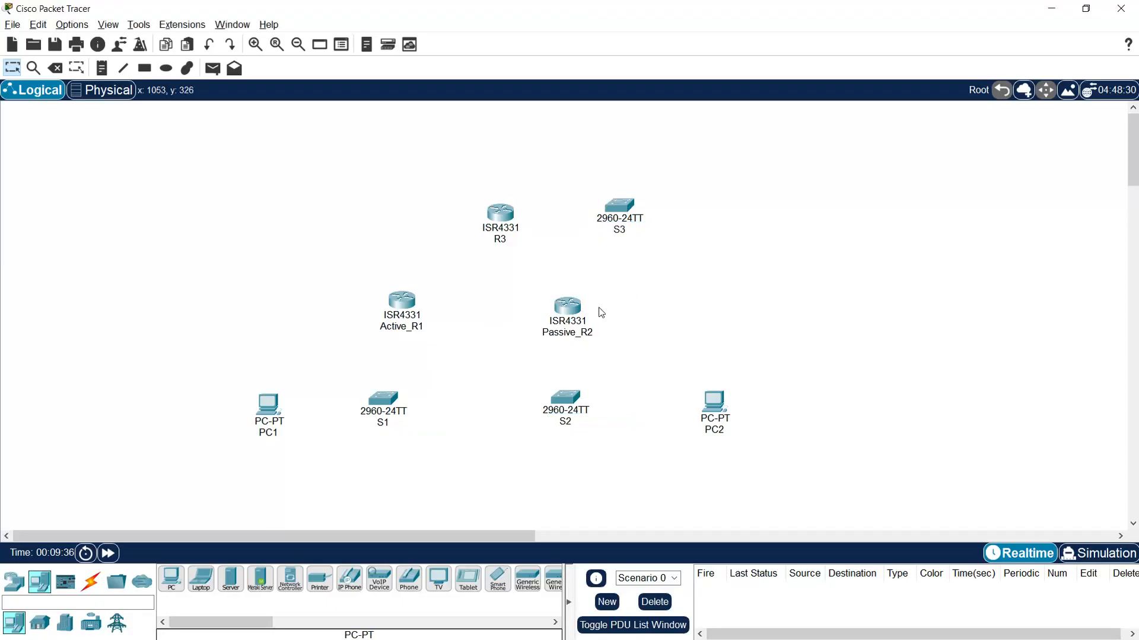
- Shift PC1 and PC2 slightly to the left and place a Server-PT to the right of S3
{"action": "left_click_drag", "start_coordinate": [270, 415], "coordinate": [261, 415]}
{"action": "left_click_drag", "start_coordinate": [709, 412], "coordinate": [694, 413]}
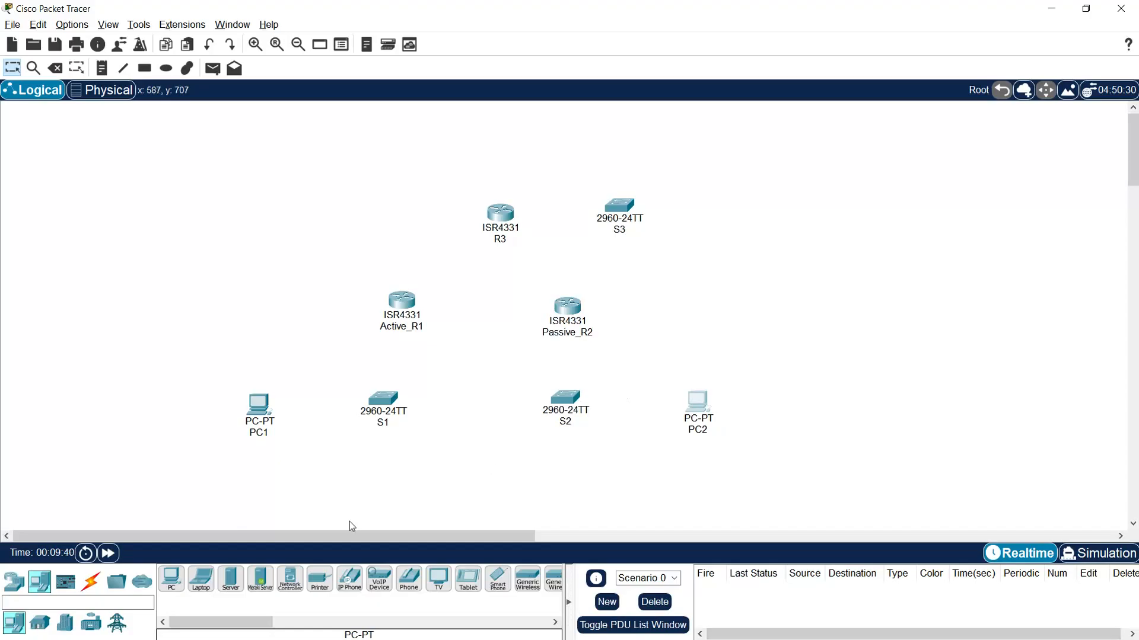
{"action": "left_click", "coordinate": [231, 580]}
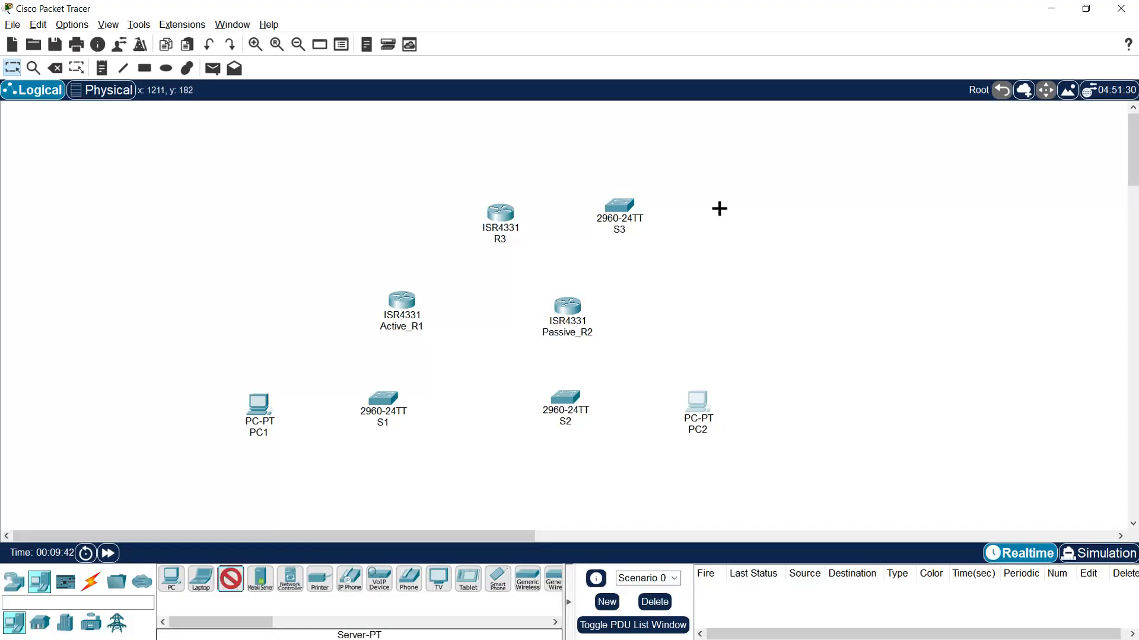
{"action": "left_click", "coordinate": [719, 208]}
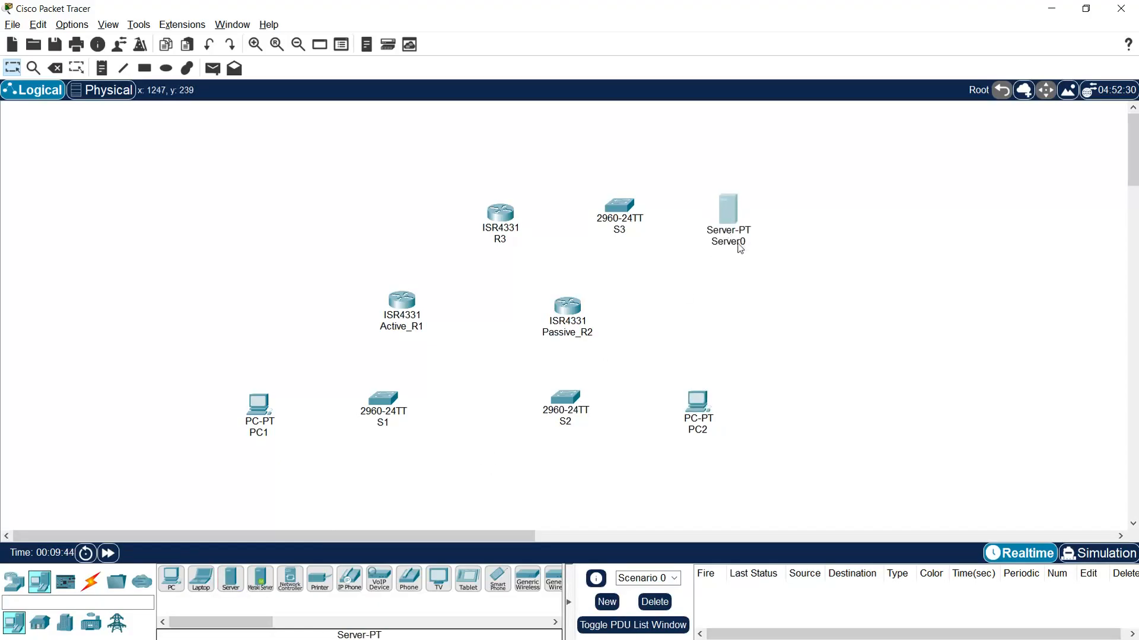
- Rename the server device as Server and shift it slightly to the right
{"action": "left_click", "coordinate": [733, 243]}
{"action": "mouse_move", "coordinate": [759, 241]}
{"action": "left_mouse_down"}
{"action": "mouse_move", "coordinate": [704, 240]}
{"action": "mouse_move", "coordinate": [756, 244]}
{"action": "left_mouse_up"}
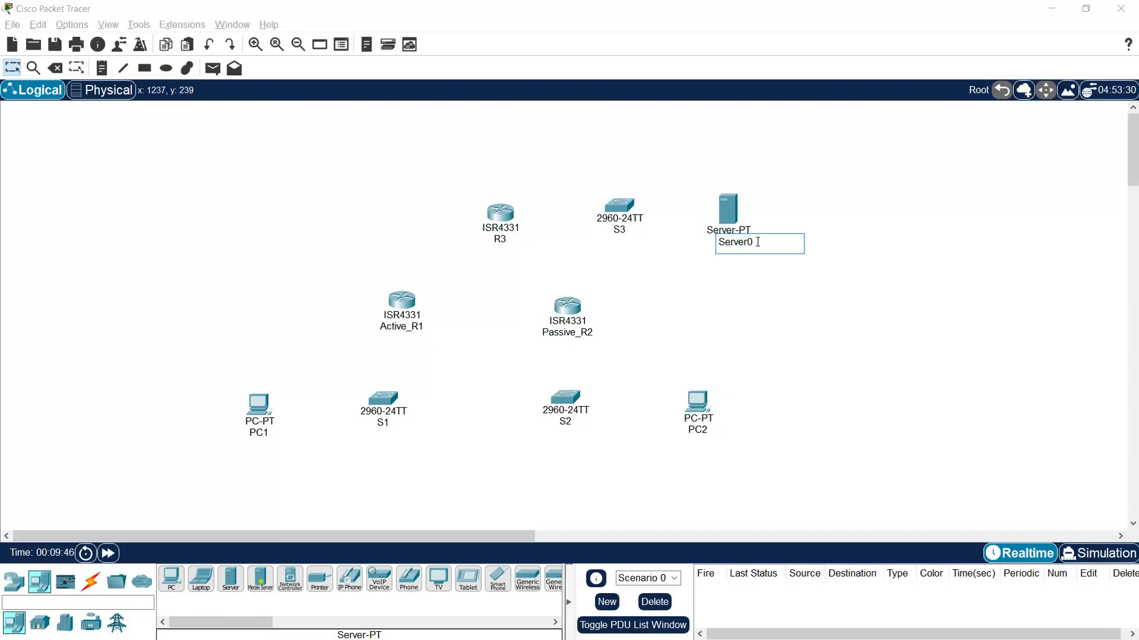
{"action": "left_click", "coordinate": [765, 286]}
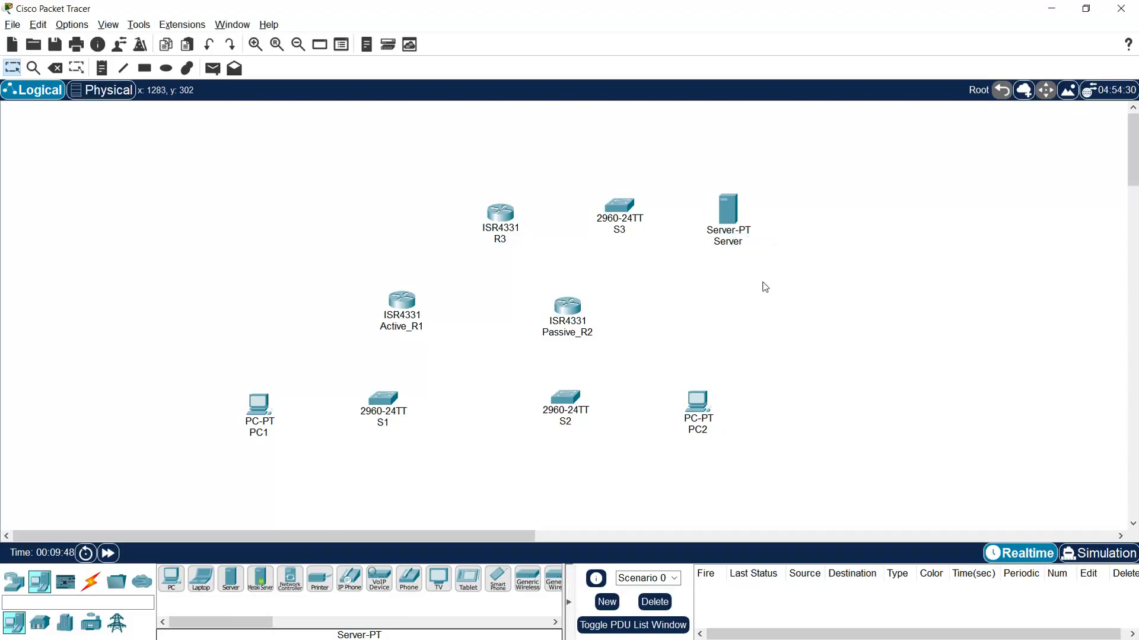
{"action": "left_click_drag", "start_coordinate": [730, 214], "coordinate": [738, 216]}
- Connect Active_R1 GigabitEthernet0/0/0 to R3 GigabitEthernet0/0/0 with a copper straight-through cable
{"action": "left_click", "coordinate": [91, 582]}
{"action": "left_click", "coordinate": [233, 586]}
{"action": "left_click", "coordinate": [402, 307]}
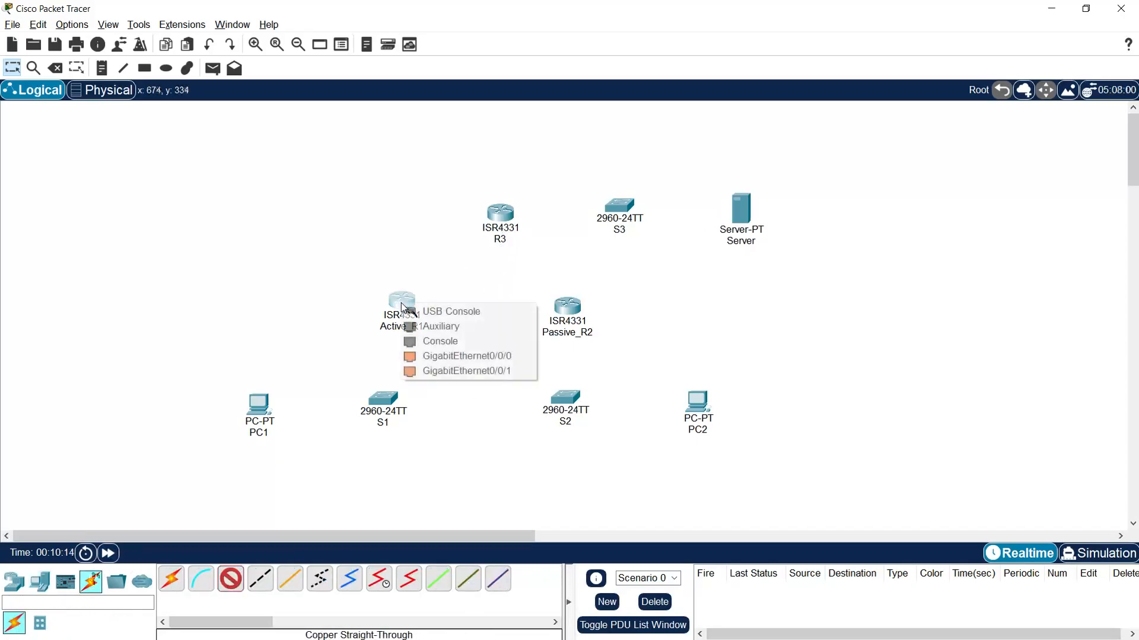
{"action": "left_click", "coordinate": [443, 356]}
{"action": "left_click", "coordinate": [502, 217]}
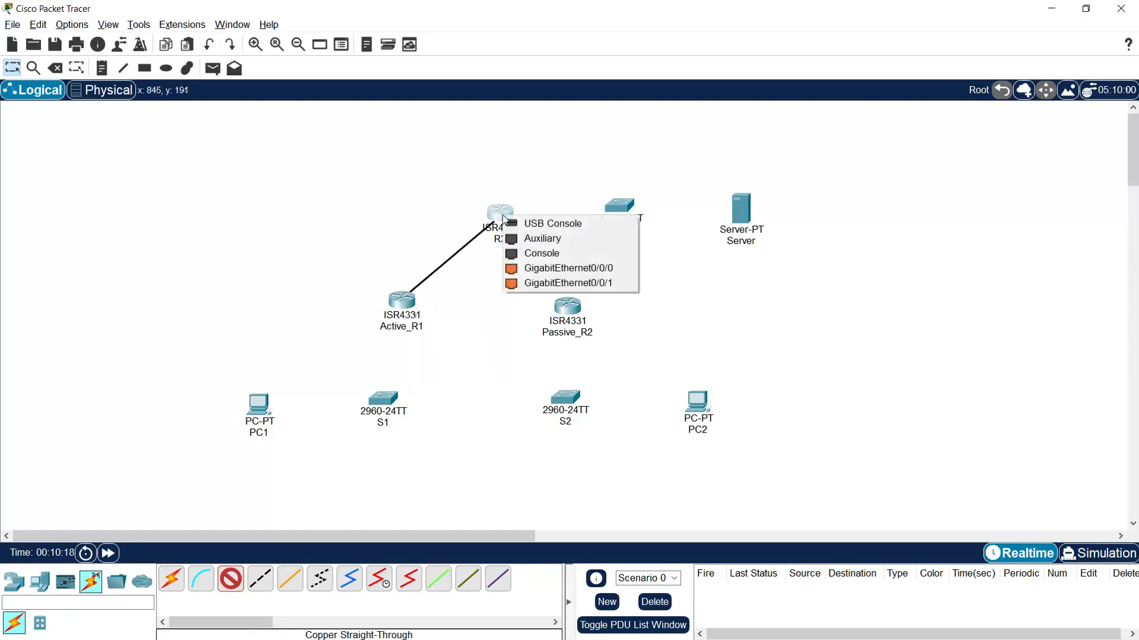
{"action": "left_click", "coordinate": [553, 268]}
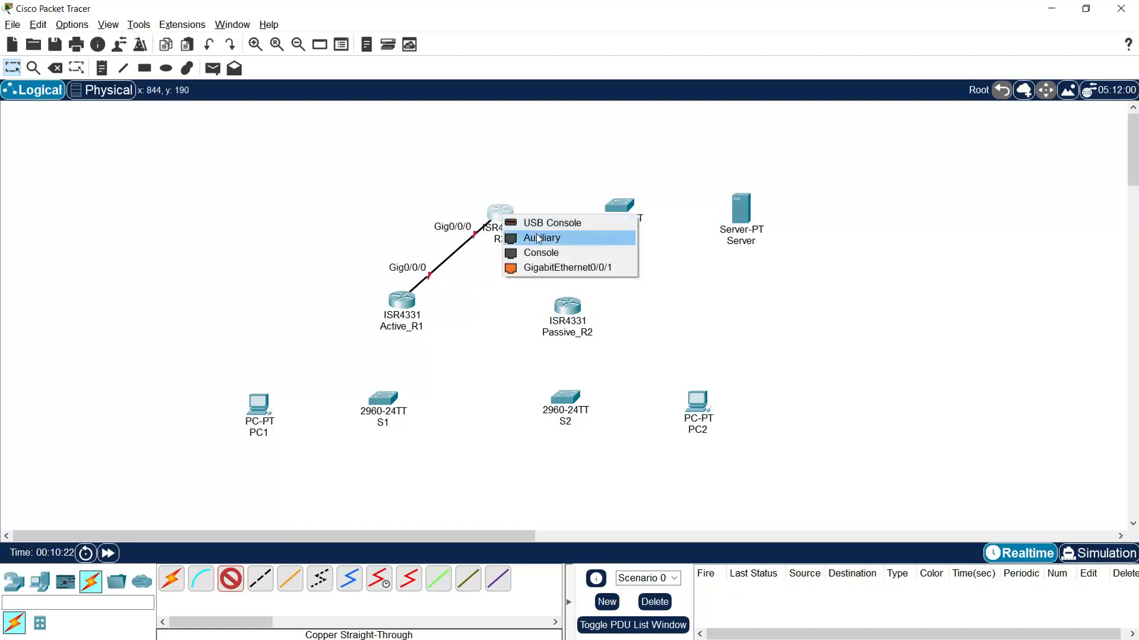
- Connect R3 GigabitEthernet0/0/1 to Passive_R2 GigabitEthernet0/0/0 with a copper straight-through cable
{"action": "left_click", "coordinate": [585, 269]}
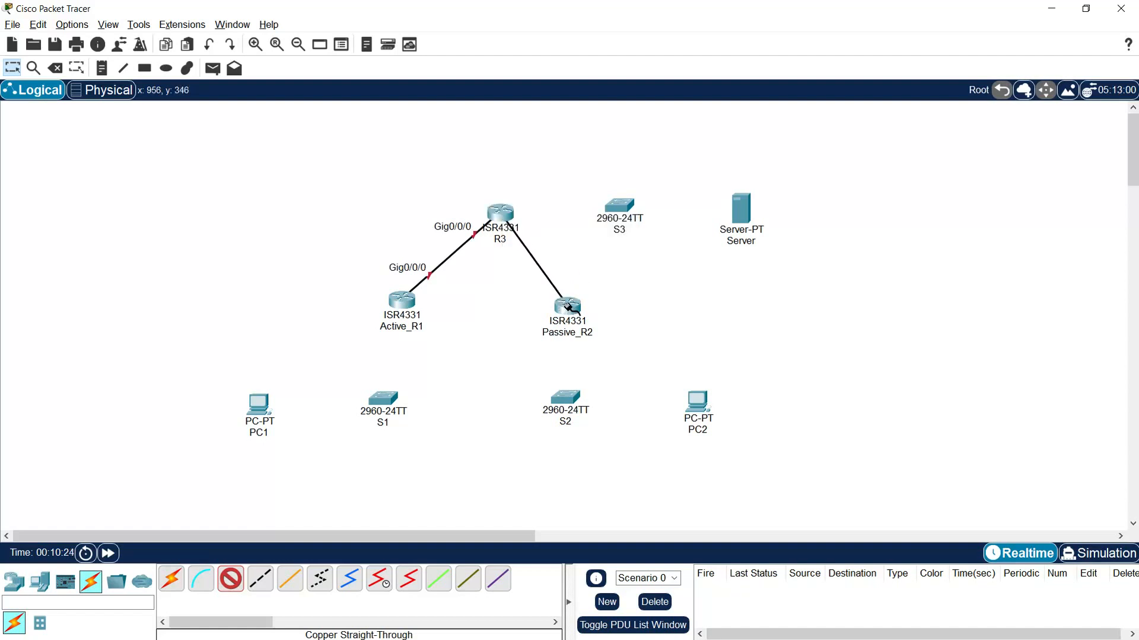
{"action": "left_click", "coordinate": [569, 305]}
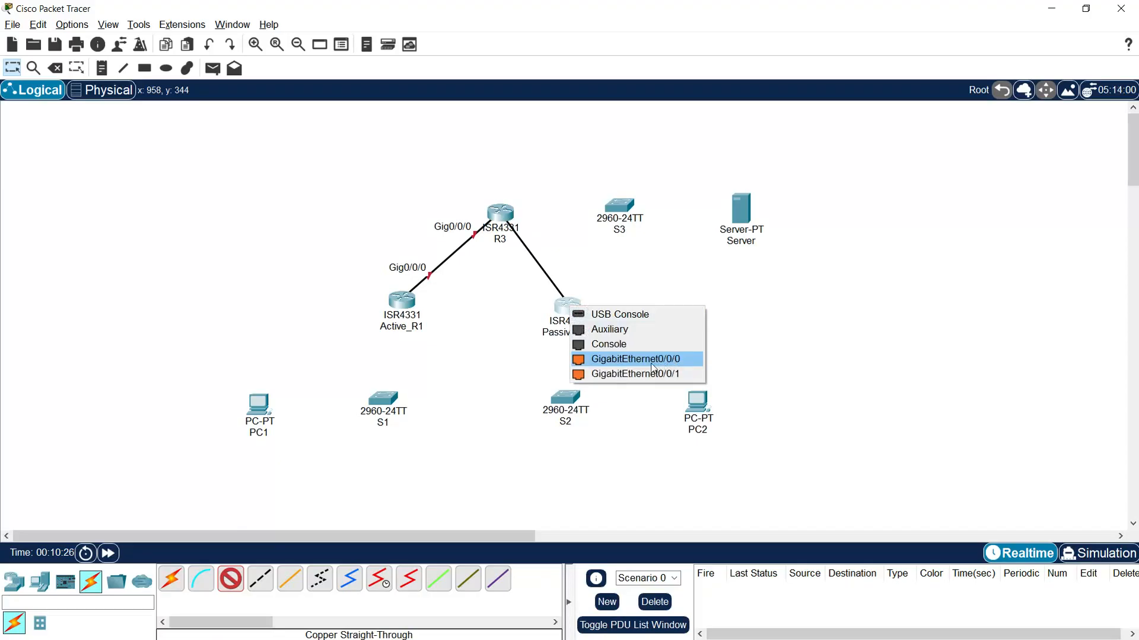
{"action": "left_click", "coordinate": [669, 363]}
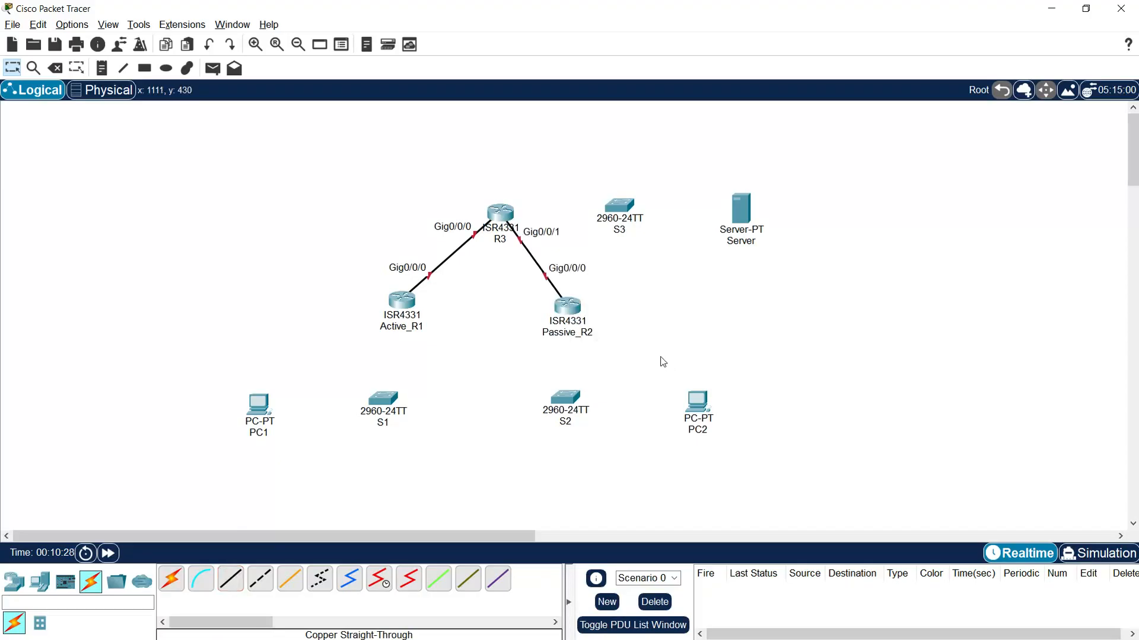
- Reposition R3 and Passive_R2 to even out the router triangle, and move all three routers up together
{"action": "left_click_drag", "start_coordinate": [503, 219], "coordinate": [481, 229]}
{"action": "left_click_drag", "start_coordinate": [568, 305], "coordinate": [553, 300]}
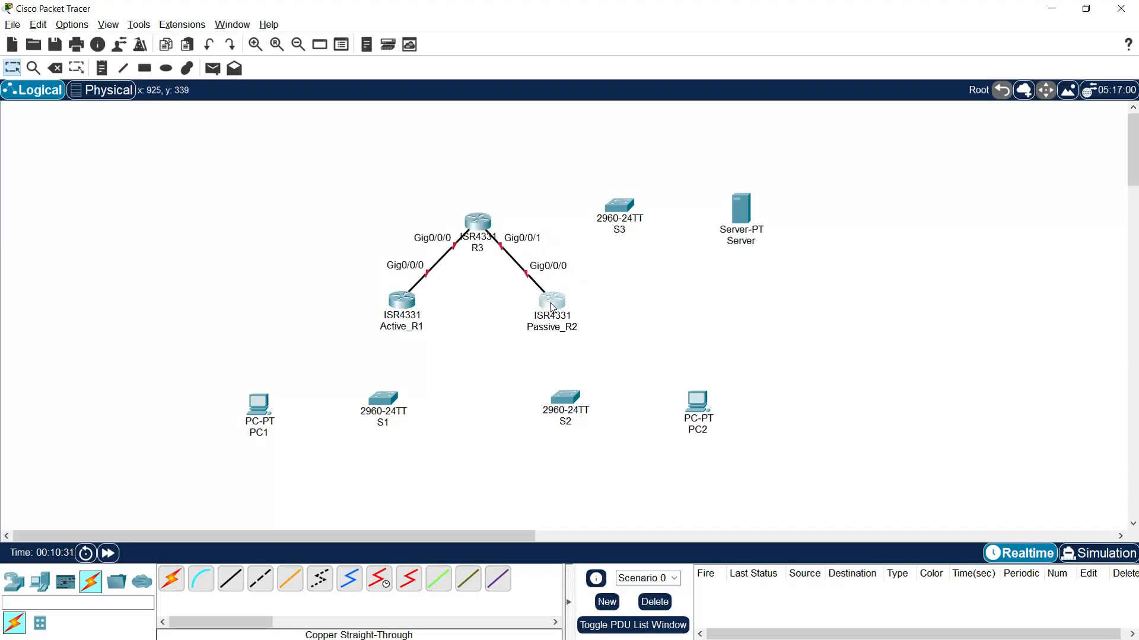
{"action": "left_click_drag", "start_coordinate": [372, 211], "coordinate": [567, 343]}
{"action": "left_click_drag", "start_coordinate": [478, 226], "coordinate": [472, 186]}
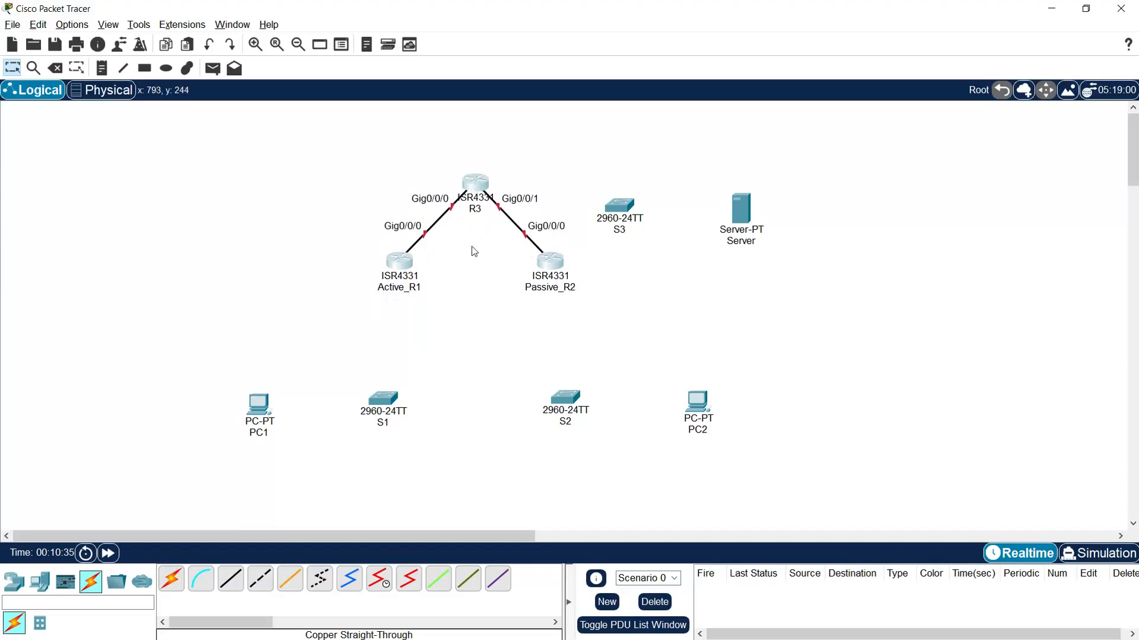
- Install a GLC-T module in R3's SFP slot and close the router's device window
{"action": "left_click", "coordinate": [475, 185]}
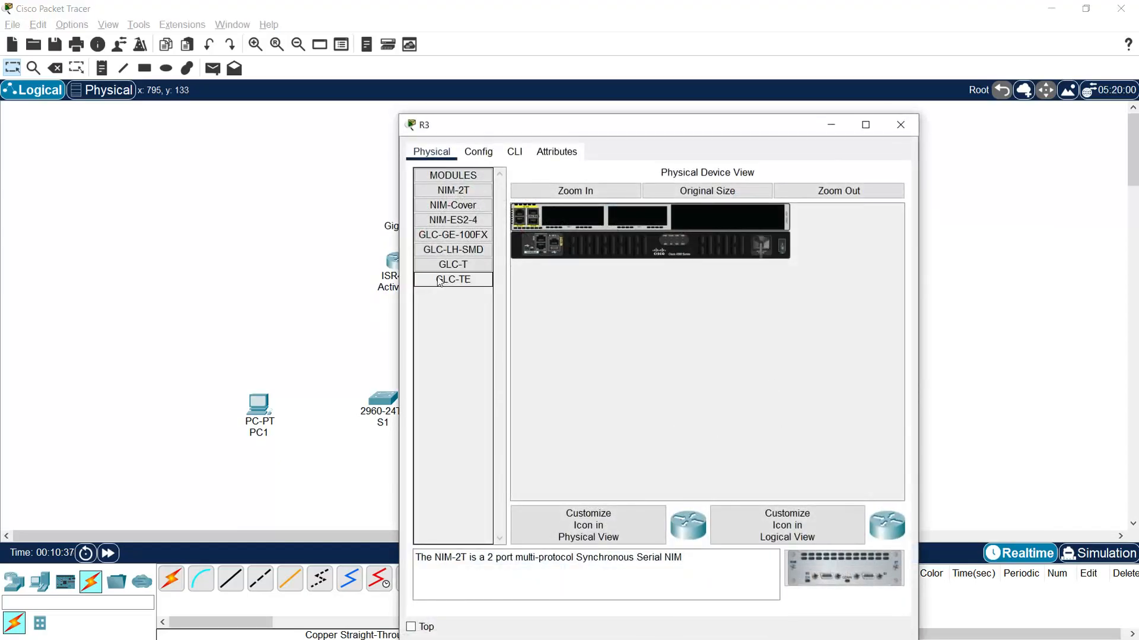
{"action": "left_click", "coordinate": [445, 270]}
{"action": "left_click_drag", "start_coordinate": [453, 264], "coordinate": [532, 223]}
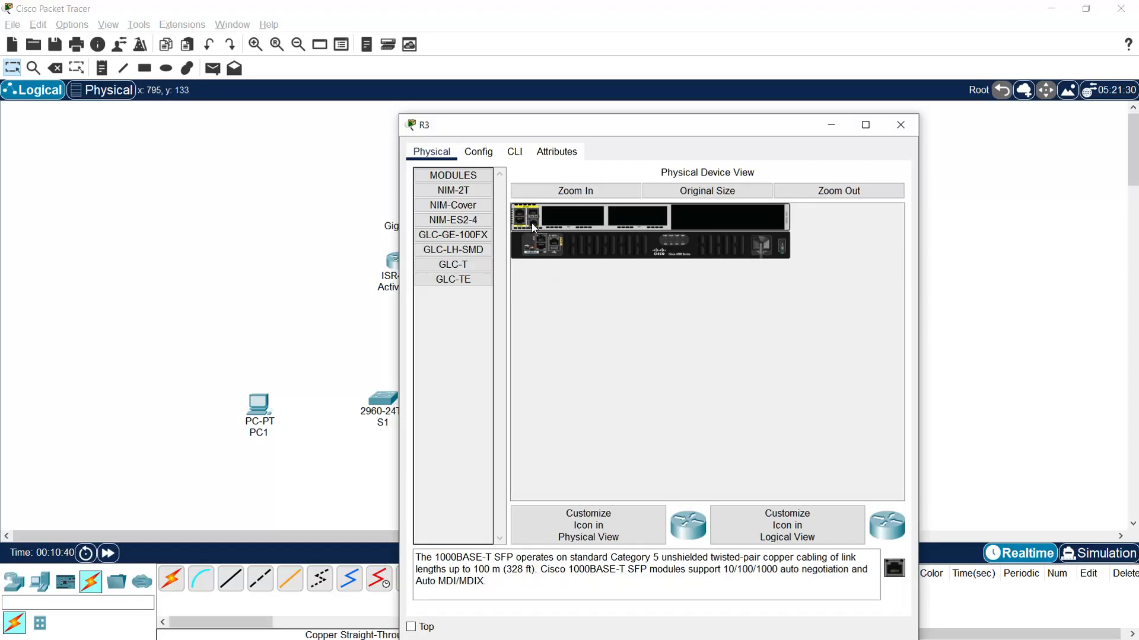
{"action": "left_click", "coordinate": [900, 125]}
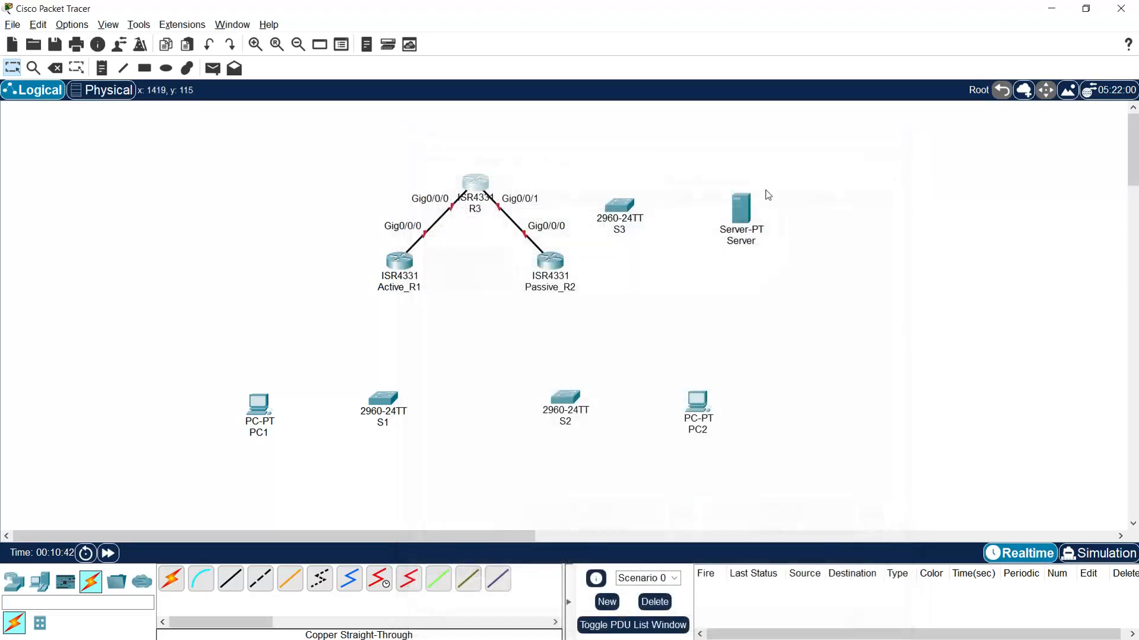
- Connect R3 GigabitEthernet0/0/2 to S3 GigabitEthernet0/1 with a copper straight-through cable
{"action": "left_click", "coordinate": [234, 586]}
{"action": "left_click", "coordinate": [482, 185]}
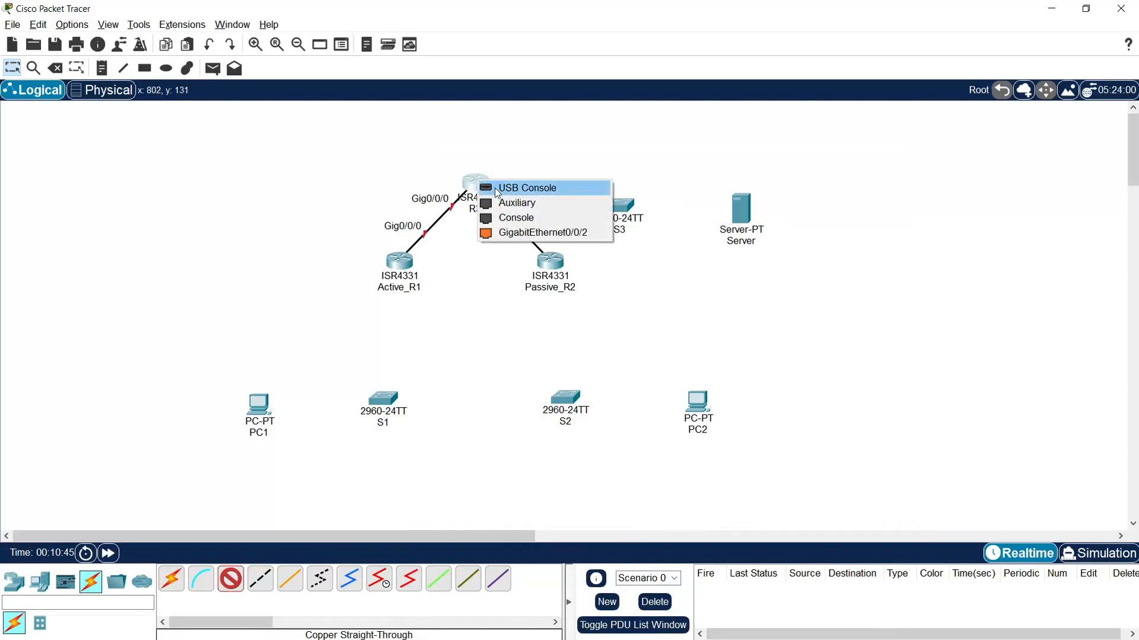
{"action": "left_click", "coordinate": [516, 232]}
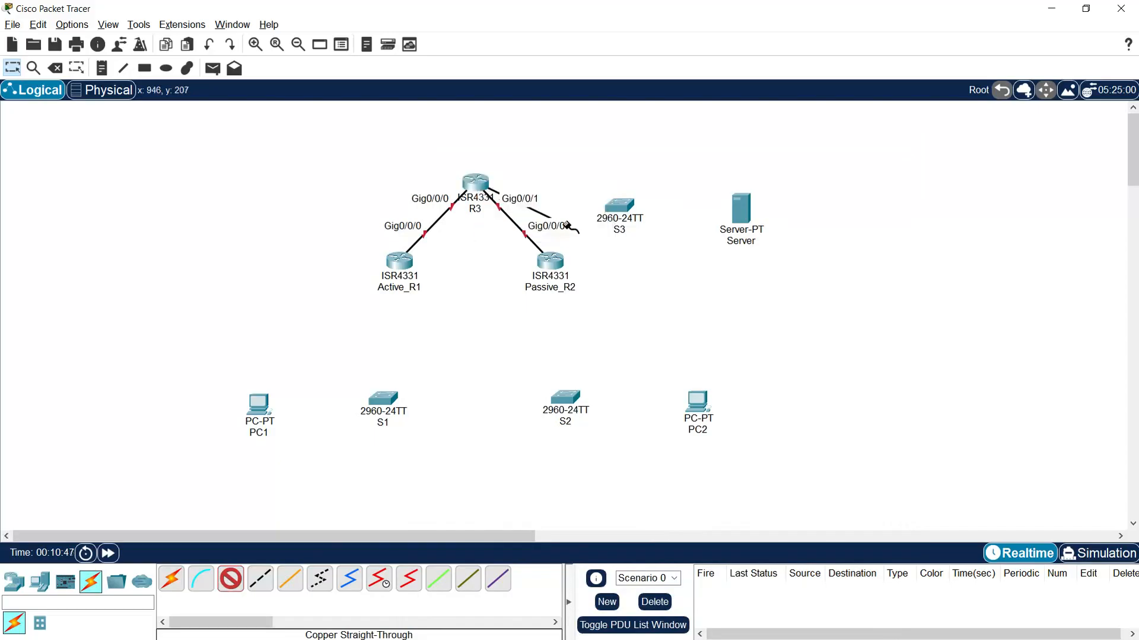
{"action": "left_click", "coordinate": [620, 204]}
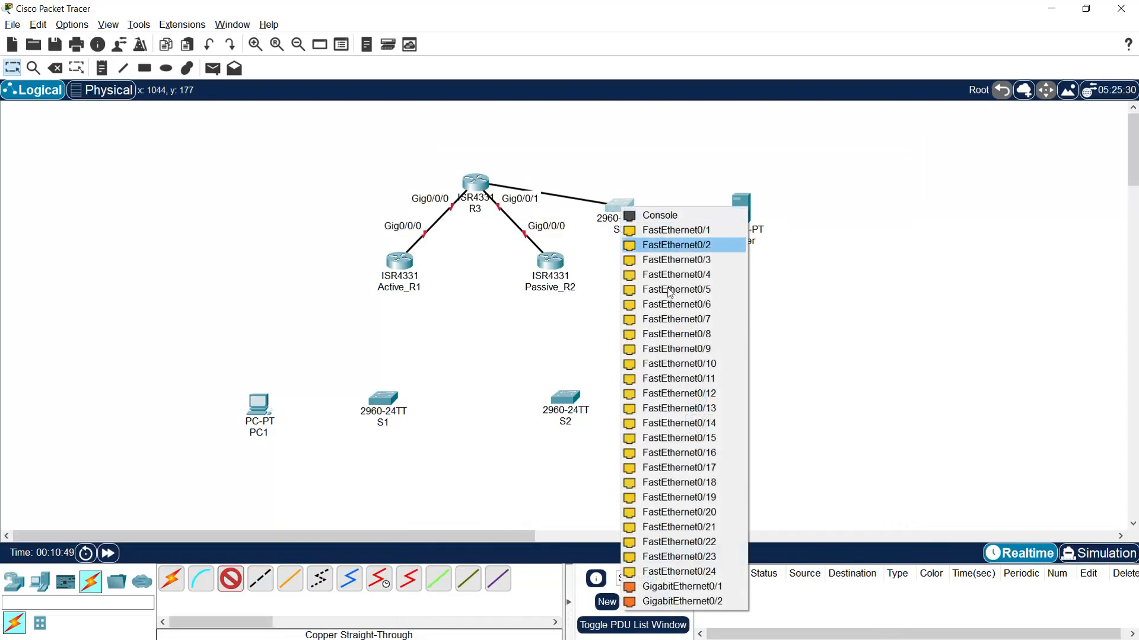
{"action": "left_click", "coordinate": [682, 587]}
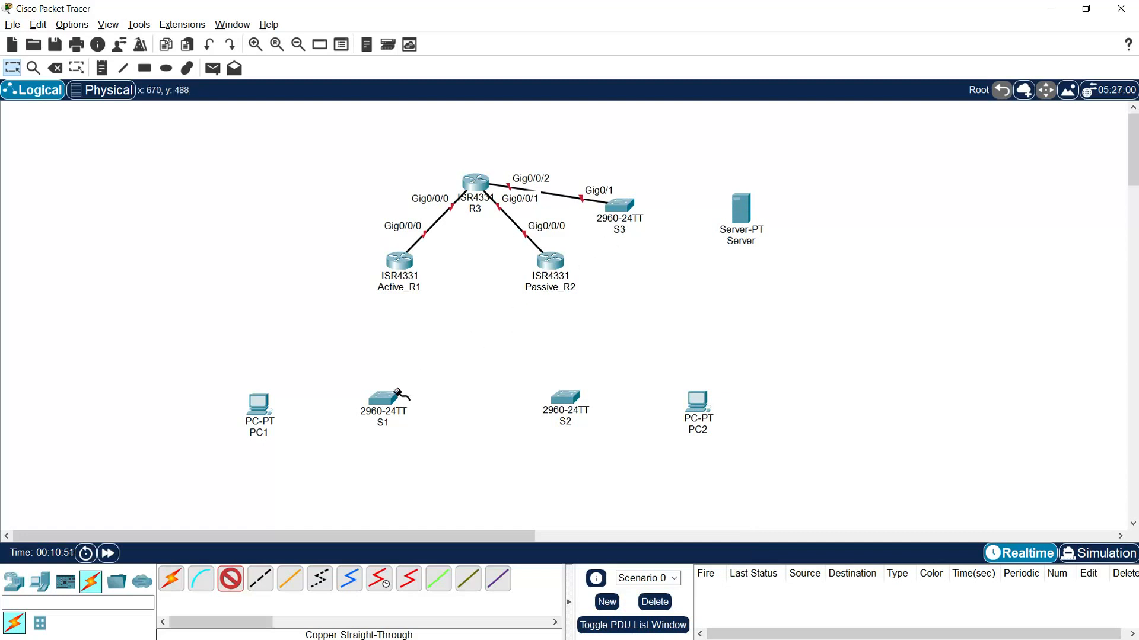
- Connect Active_R1 GigabitEthernet0/0/1 to S1 GigabitEthernet0/1 with a copper straight-through cable
{"action": "left_click", "coordinate": [403, 262]}
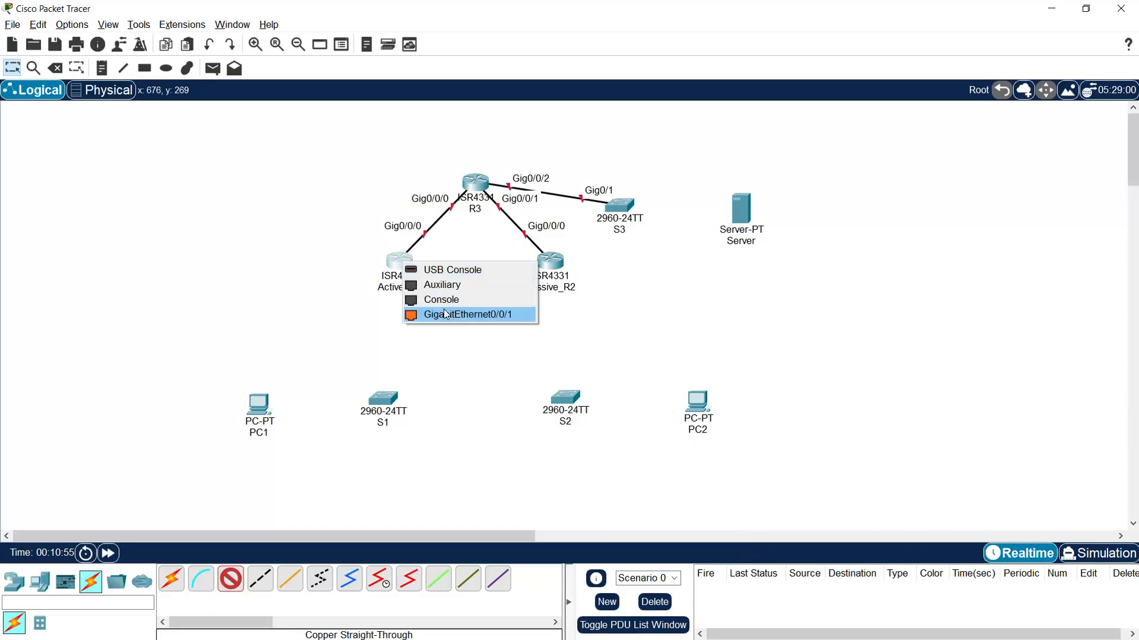
{"action": "left_click", "coordinate": [485, 315]}
{"action": "left_click", "coordinate": [382, 399]}
{"action": "left_click", "coordinate": [445, 380]}
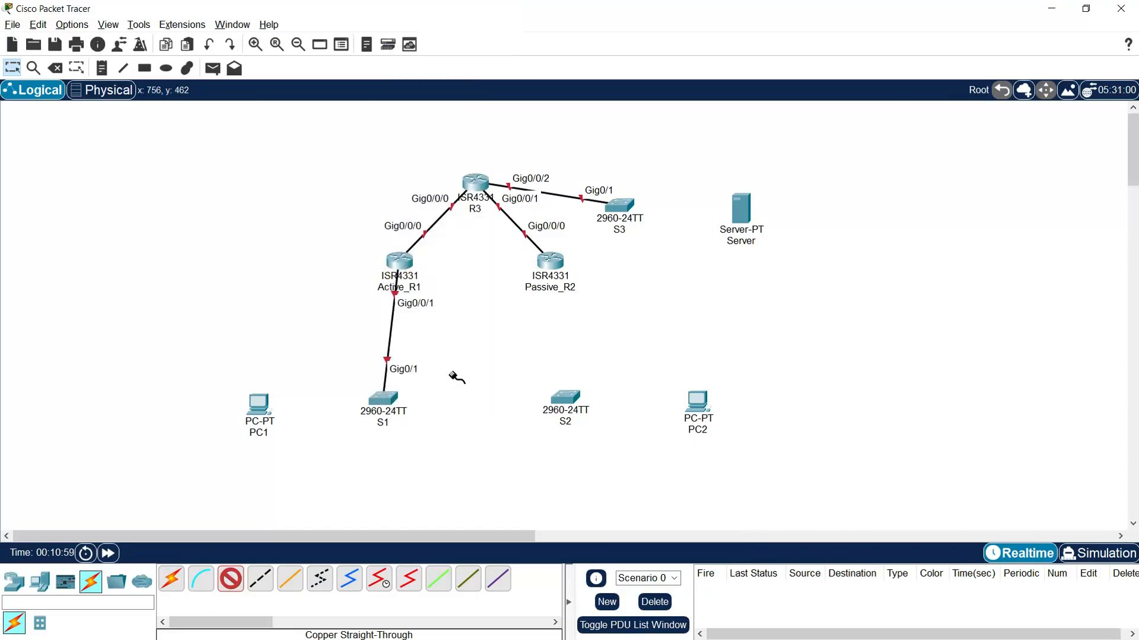
- Connect Passive_R2 GigabitEthernet0/0/1 to S2 GigabitEthernet0/1 with a copper straight-through cable
{"action": "left_click", "coordinate": [551, 263]}
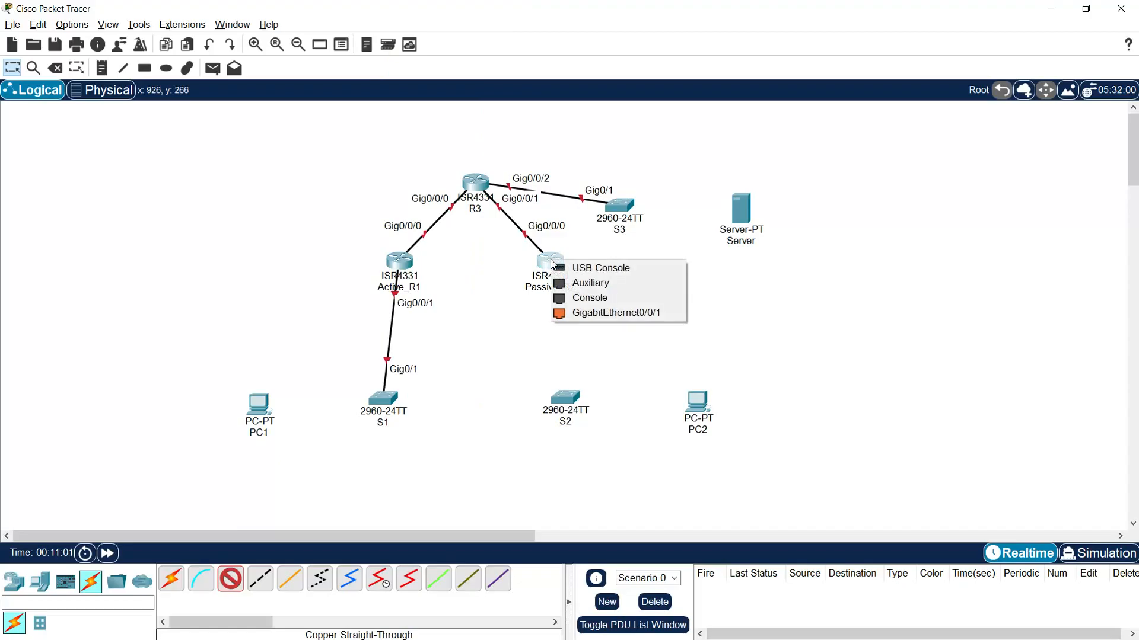
{"action": "left_click", "coordinate": [593, 313]}
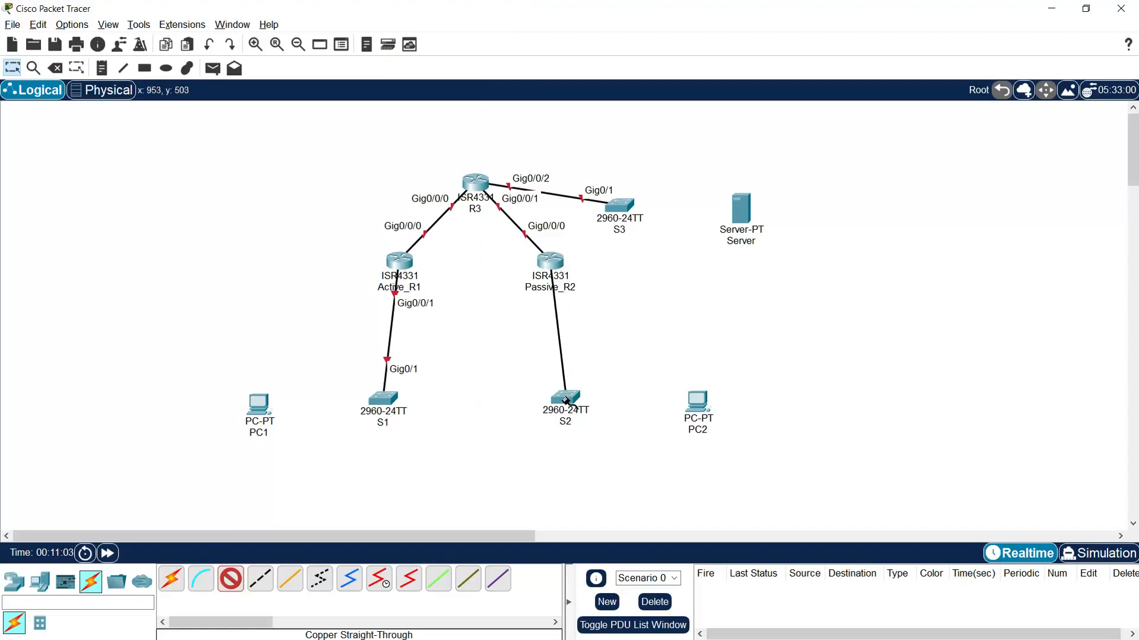
{"action": "left_click", "coordinate": [586, 406]}
{"action": "left_click", "coordinate": [617, 380]}
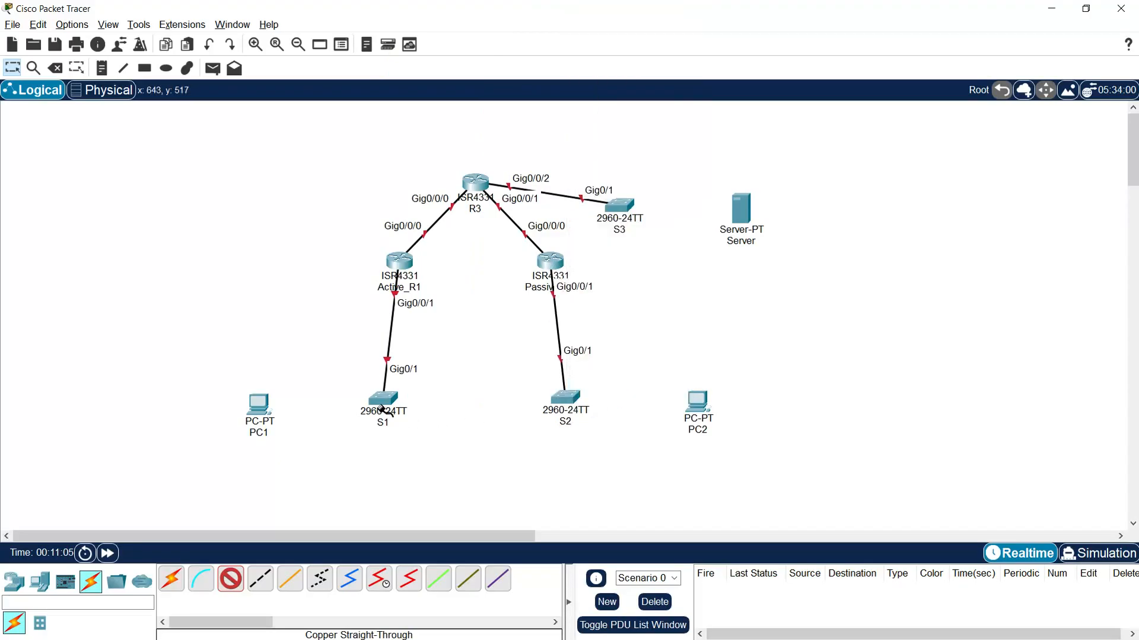
- Connect S1 FastEthernet0/1 to PC1 FastEthernet0 with a copper straight-through cable
{"action": "left_click", "coordinate": [382, 399]}
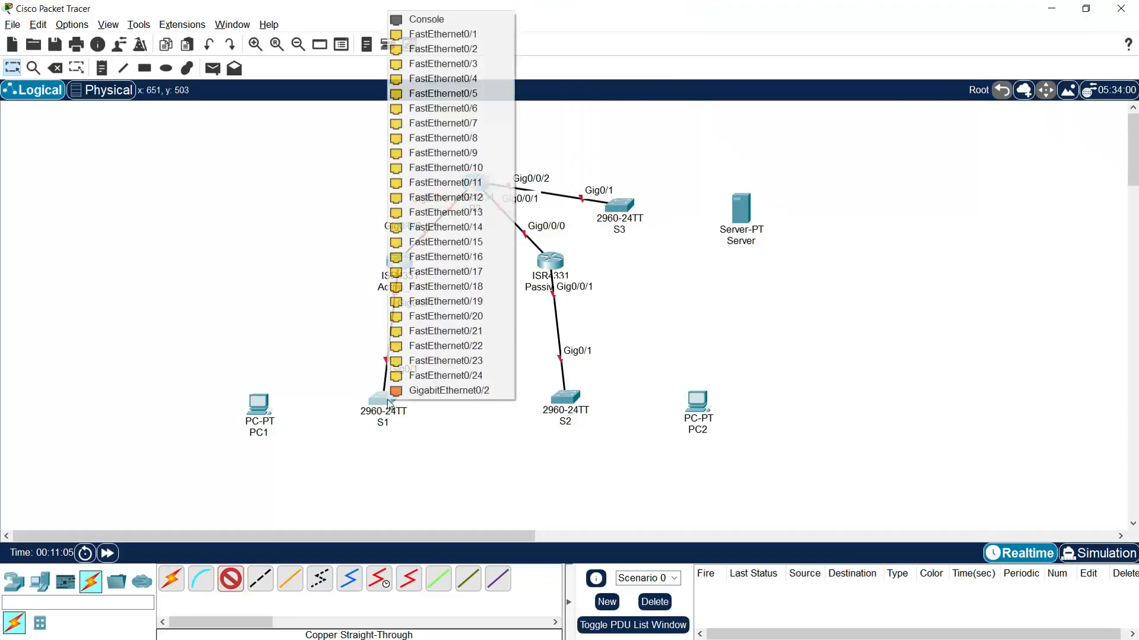
{"action": "left_click", "coordinate": [454, 34]}
{"action": "left_click", "coordinate": [259, 405]}
{"action": "left_click", "coordinate": [309, 455]}
- Connect S2 FastEthernet0/1 to PC2 FastEthernet0 with a copper straight-through cable
{"action": "left_click", "coordinate": [564, 396]}
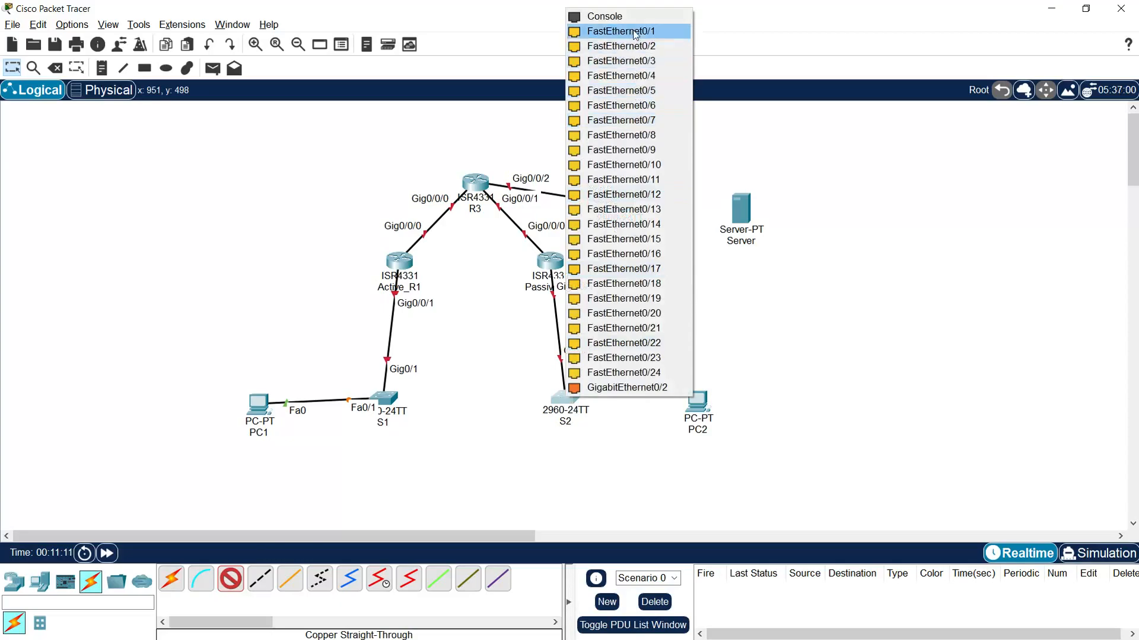
{"action": "left_click", "coordinate": [599, 31]}
{"action": "left_click", "coordinate": [706, 391]}
{"action": "left_click", "coordinate": [730, 453]}
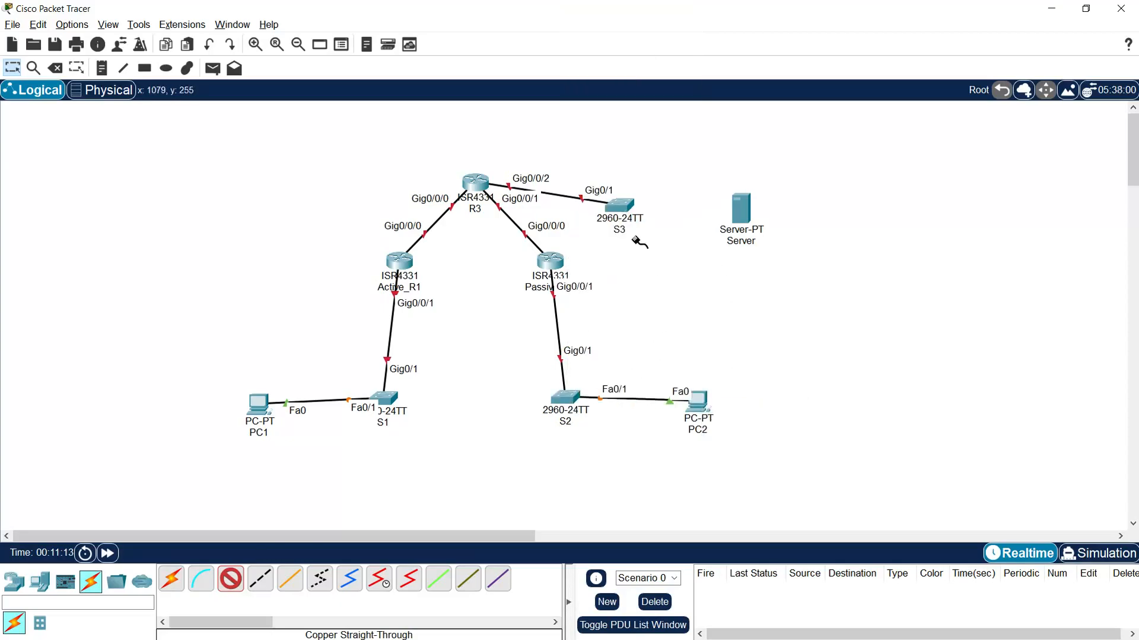
- Connect S3 FastEthernet0/1 to the server's FastEthernet0 with a copper straight-through cable and leave the cable tool
{"action": "left_click", "coordinate": [623, 208]}
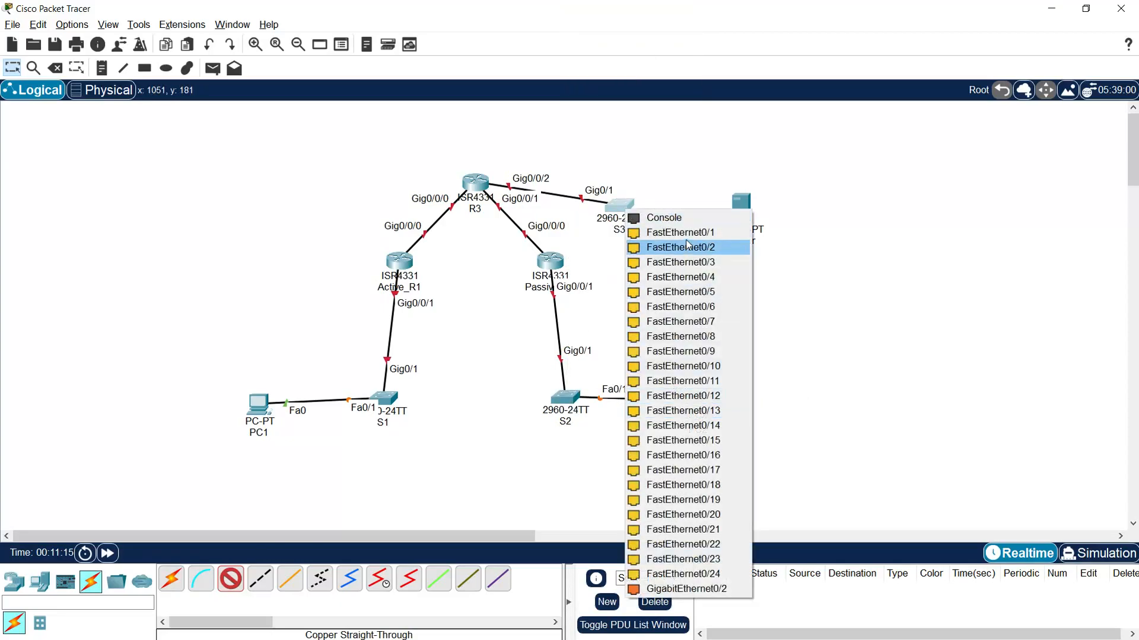
{"action": "left_click", "coordinate": [705, 232]}
{"action": "left_click", "coordinate": [742, 206]}
{"action": "left_click", "coordinate": [771, 216]}
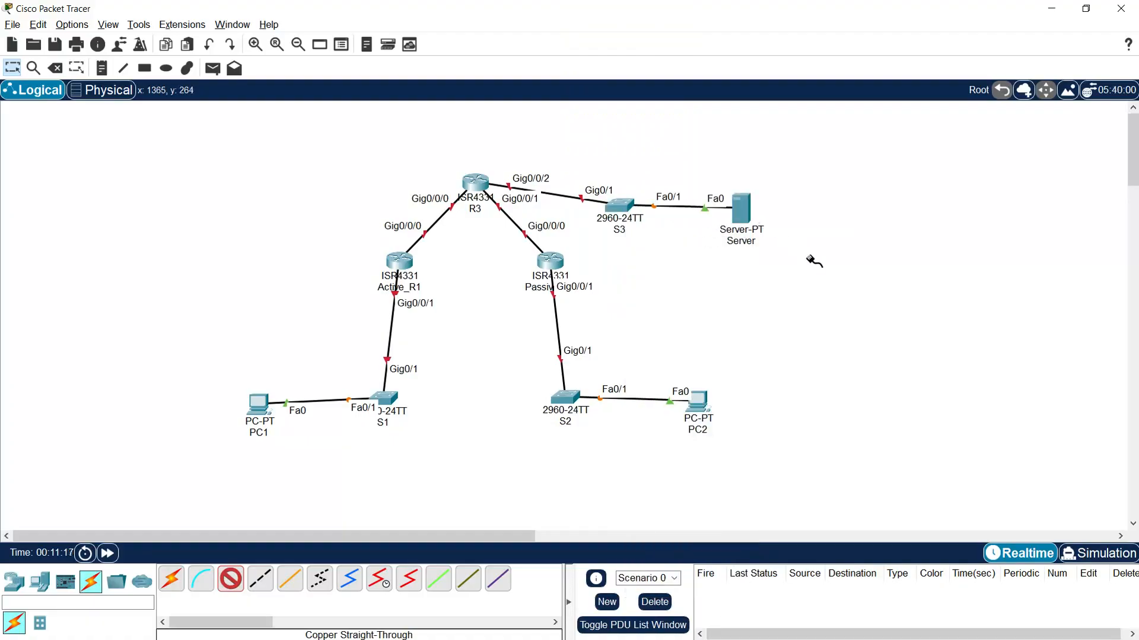
{"action": "key", "text": "Escape"}
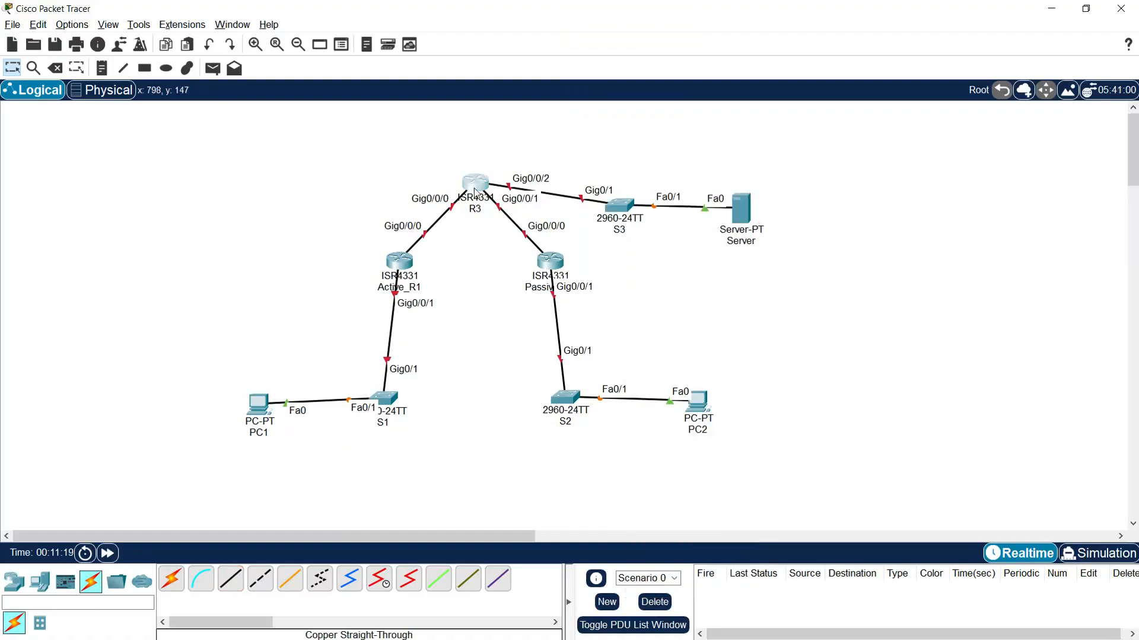
- Align R3, S3 and the server in one row, and S1, S2 and both PCs in a row beneath the active and passive routers
{"action": "left_click_drag", "start_coordinate": [480, 213], "coordinate": [475, 217]}
{"action": "left_click_drag", "start_coordinate": [618, 214], "coordinate": [602, 191]}
{"action": "left_click_drag", "start_coordinate": [733, 218], "coordinate": [735, 199]}
{"action": "left_click_drag", "start_coordinate": [414, 405], "coordinate": [412, 373]}
{"action": "left_click_drag", "start_coordinate": [554, 403], "coordinate": [540, 375]}
{"action": "left_click_drag", "start_coordinate": [700, 413], "coordinate": [674, 373]}
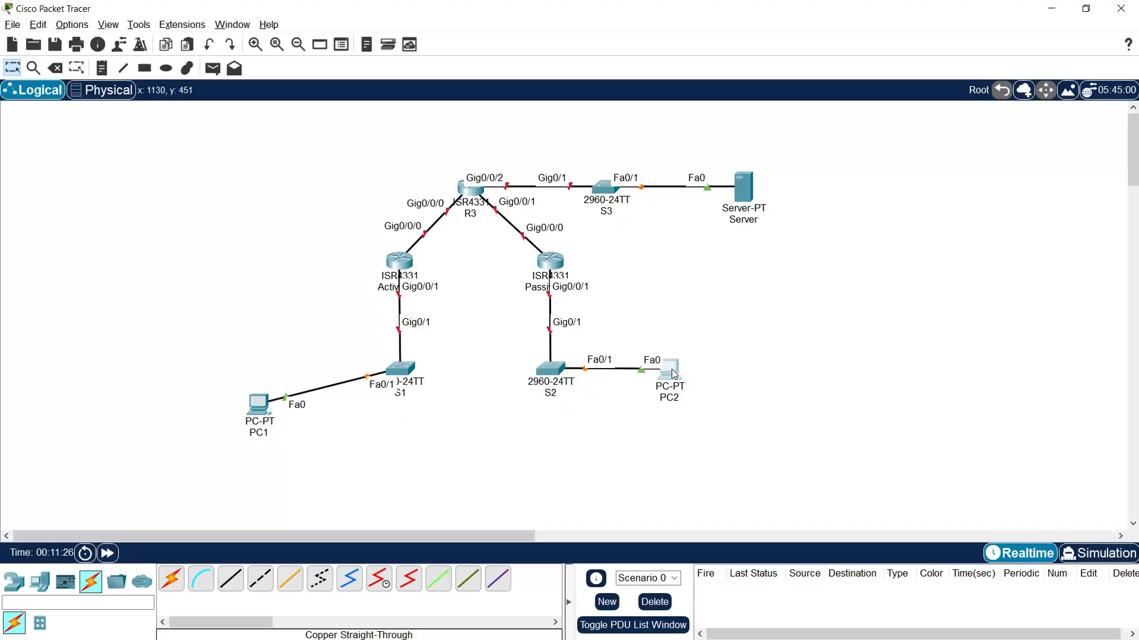
{"action": "left_click_drag", "start_coordinate": [262, 411], "coordinate": [276, 377]}
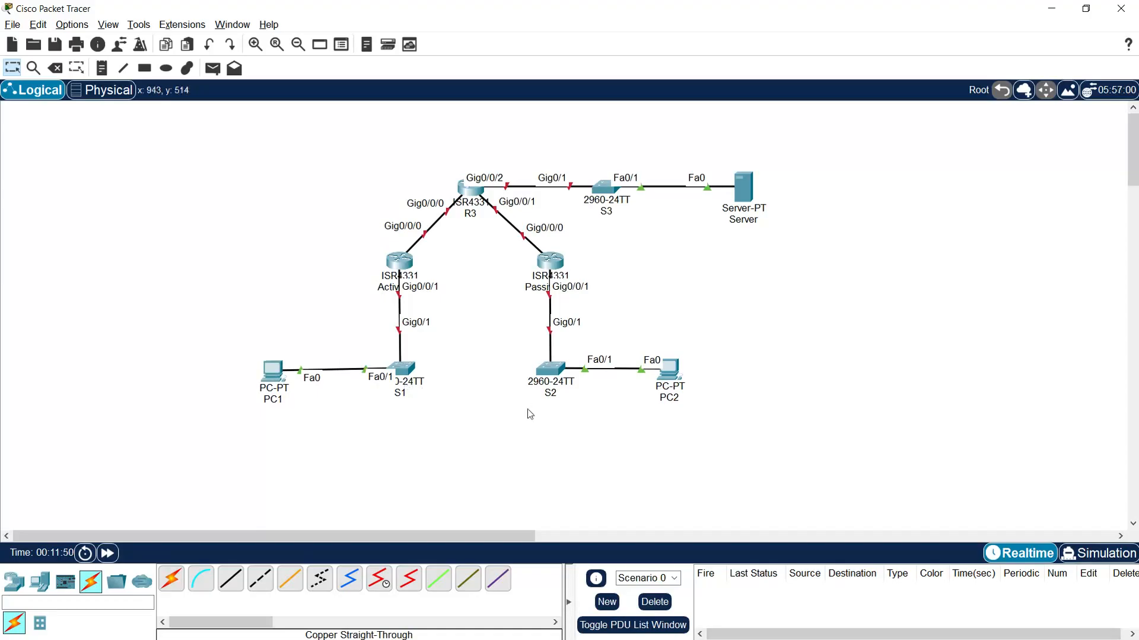
- Connect S1 GigabitEthernet0/2 to S2 GigabitEthernet0/2 with a copper straight-through cable
{"action": "left_click", "coordinate": [232, 584]}
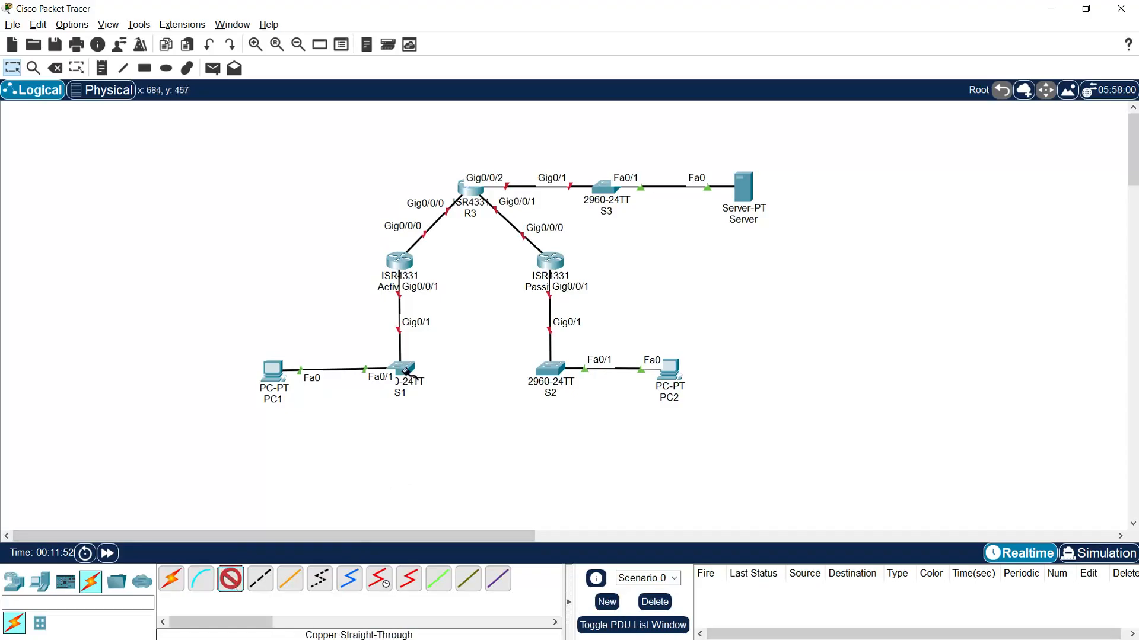
{"action": "left_click", "coordinate": [407, 371]}
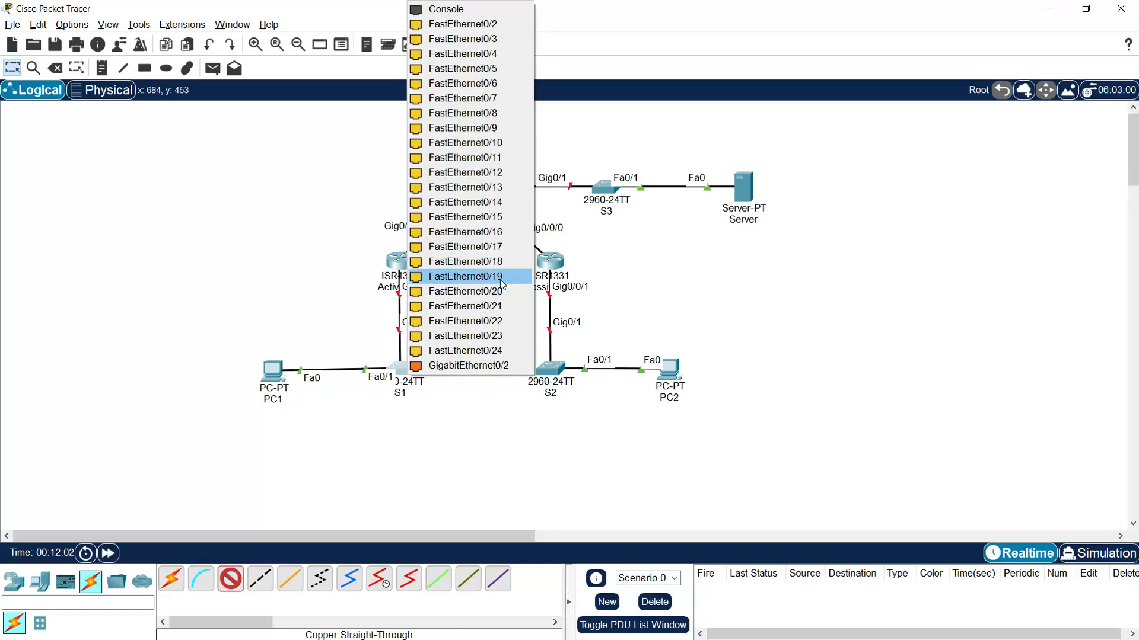
{"action": "left_click", "coordinate": [494, 365]}
{"action": "left_click", "coordinate": [551, 369]}
{"action": "left_click", "coordinate": [583, 367]}
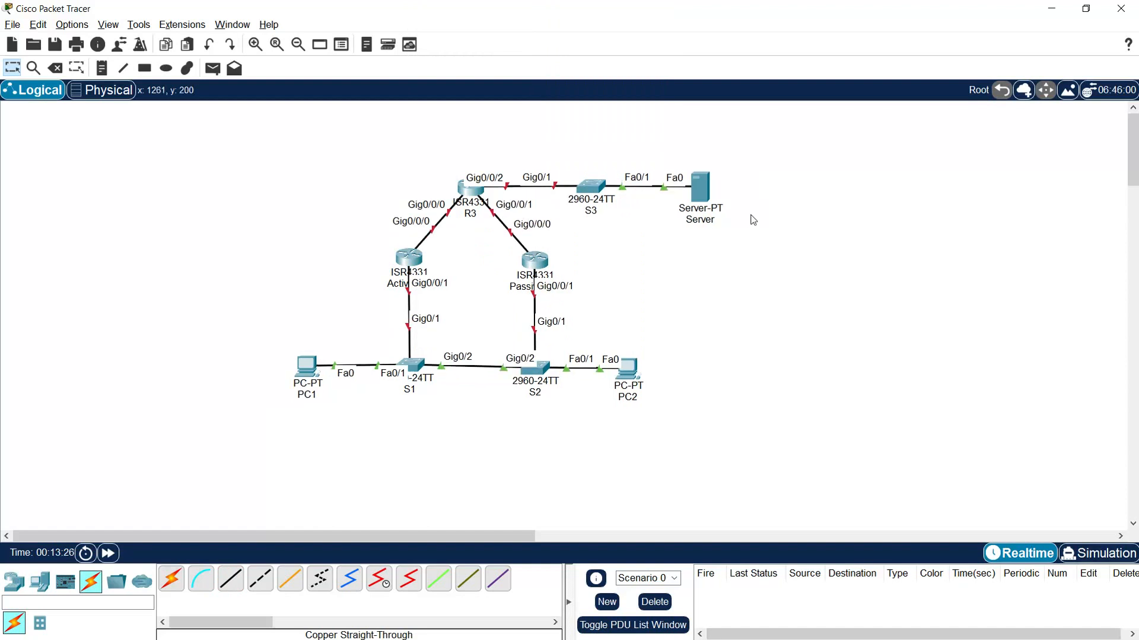
- Move the entire topology together toward the left side of the logical workspace
{"action": "left_click_drag", "start_coordinate": [772, 156], "coordinate": [283, 440]}
{"action": "left_click_drag", "start_coordinate": [452, 197], "coordinate": [217, 223]}
{"action": "left_click", "coordinate": [379, 283]}
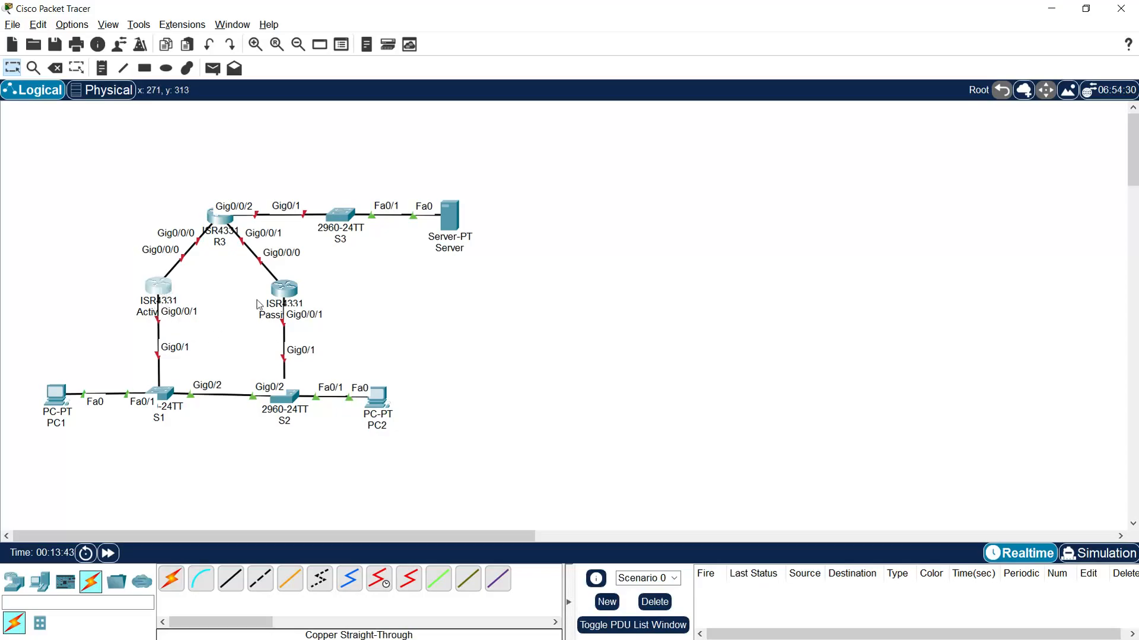
- Open the command line of Active_R1 and decline the initial configuration dialog
{"action": "left_click", "coordinate": [158, 287]}
{"action": "left_click_drag", "start_coordinate": [490, 129], "coordinate": [142, 58]}
{"action": "left_click", "coordinate": [137, 76]}
{"action": "type", "text": "no"}
{"action": "key", "text": "Return"}
{"action": "key", "text": "Return"}
- Enter global configuration mode on the active router and set its hostname to Active_R1
{"action": "type", "text": "enable"}
{"action": "key", "text": "Return"}
{"action": "type", "text": "conf t"}
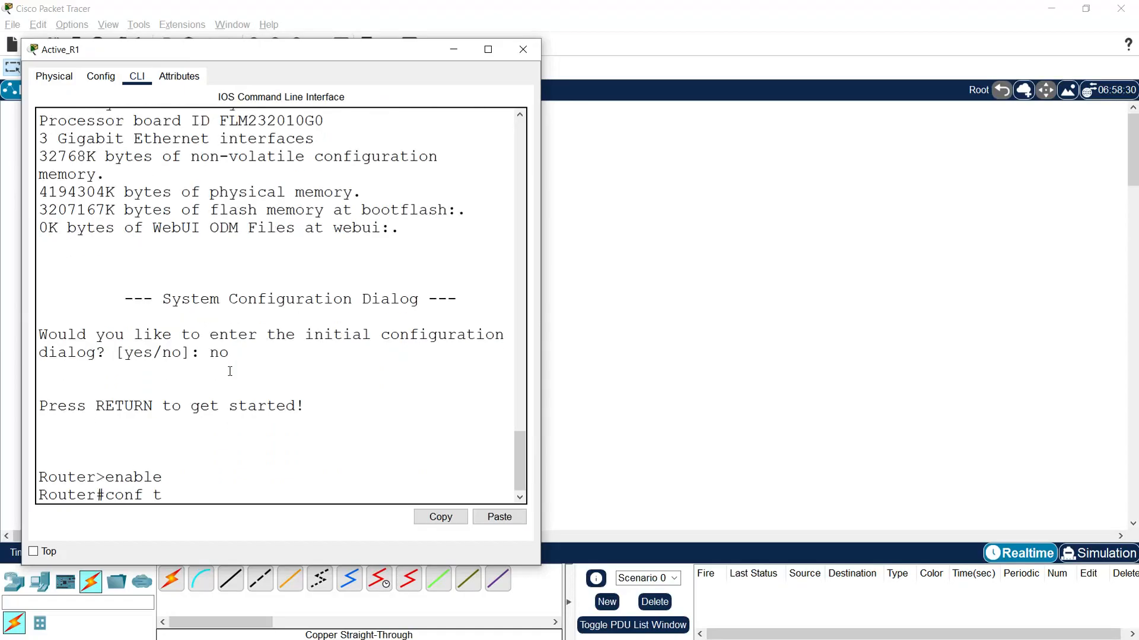
{"action": "key", "text": "Return"}
{"action": "type", "text": "hostname"}
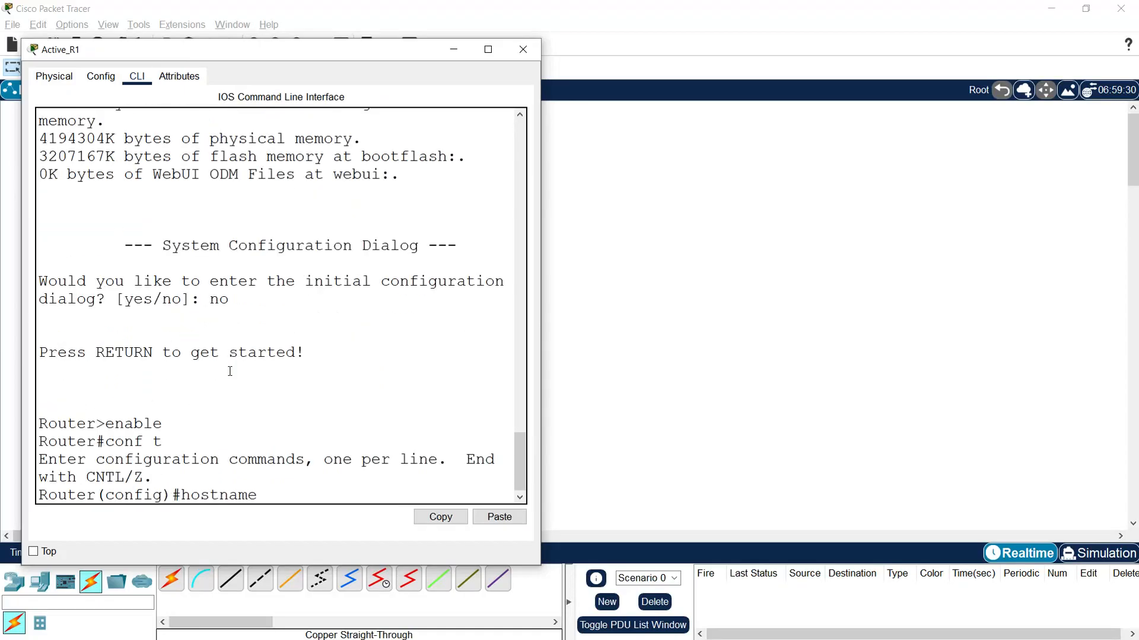
{"action": "type", "text": " Active_R1"}
{"action": "key", "text": "Return"}
- Disable DNS lookup on Active_R1 with the command no ip domain-lookup
{"action": "type", "text": "no ip domain-looku"}
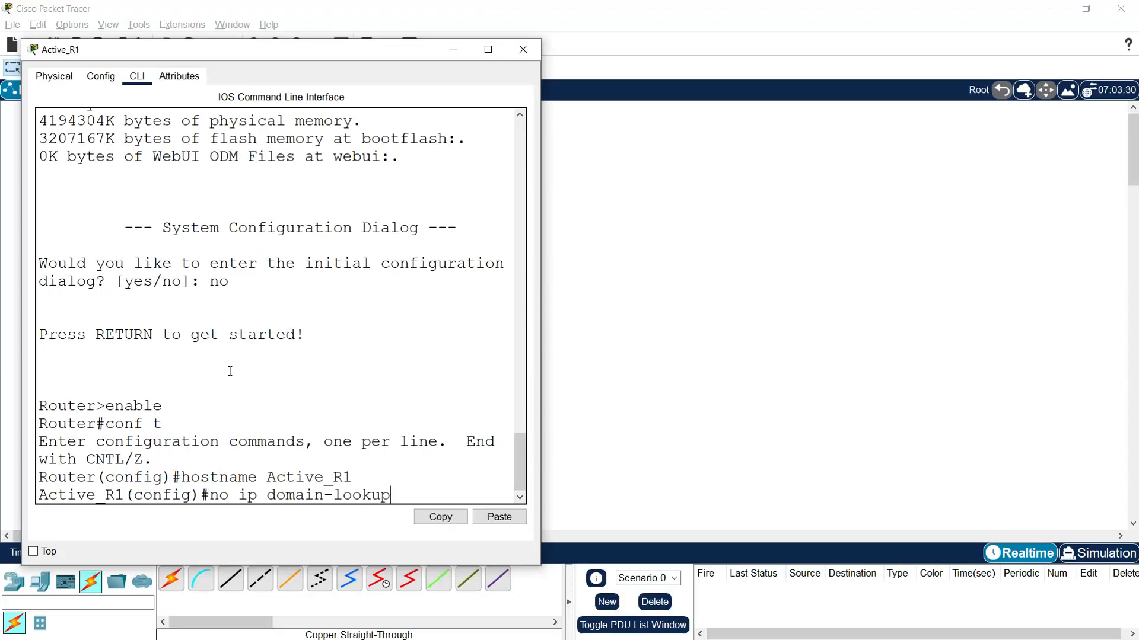
{"action": "type", "text": "p"}
{"action": "key", "text": "Return"}
{"action": "key", "text": "Return"}
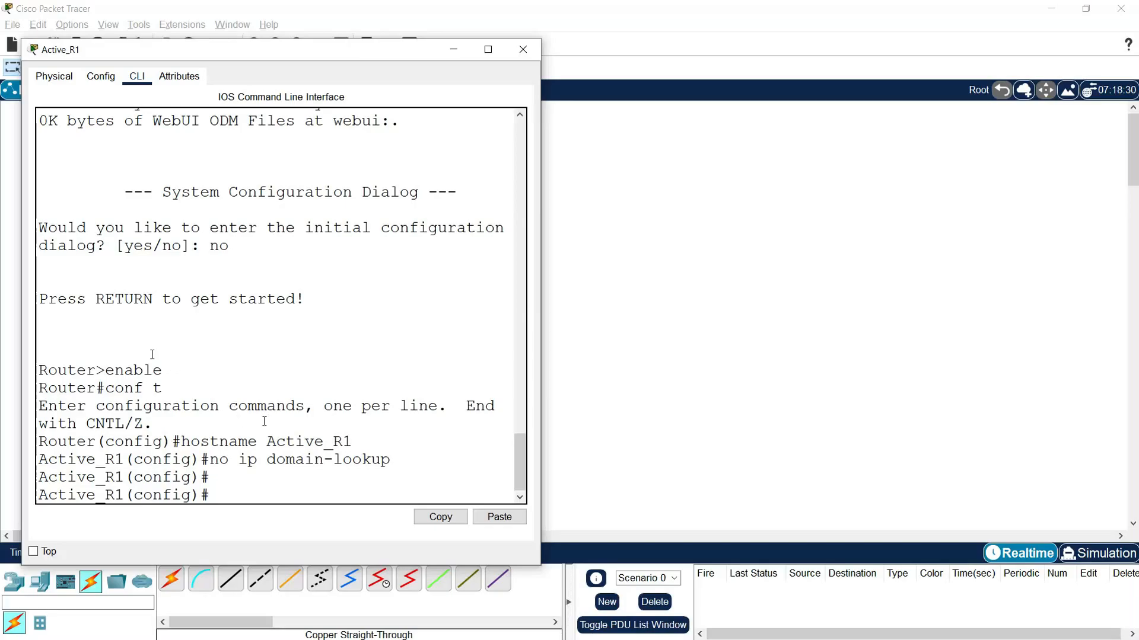
- Give Active_R1 interface g0/0/0 the address 10.1.1.1 with mask 255.255.255.252 and enable it with no shutdown
{"action": "left_click", "coordinate": [666, 383]}
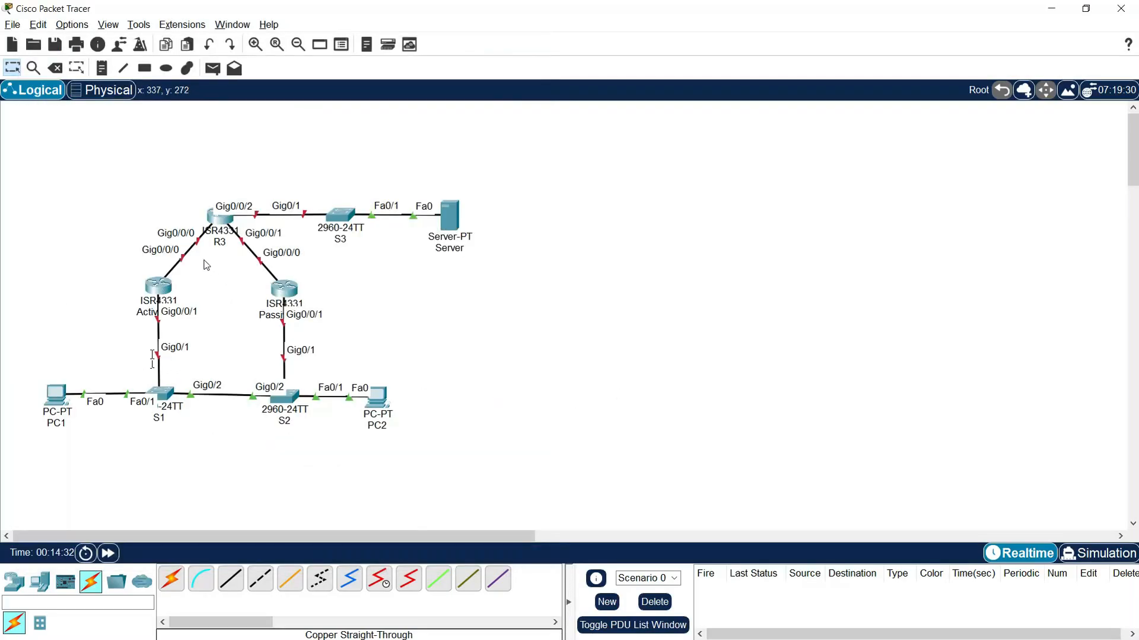
{"action": "left_click", "coordinate": [163, 283]}
{"action": "type", "text": "interface"}
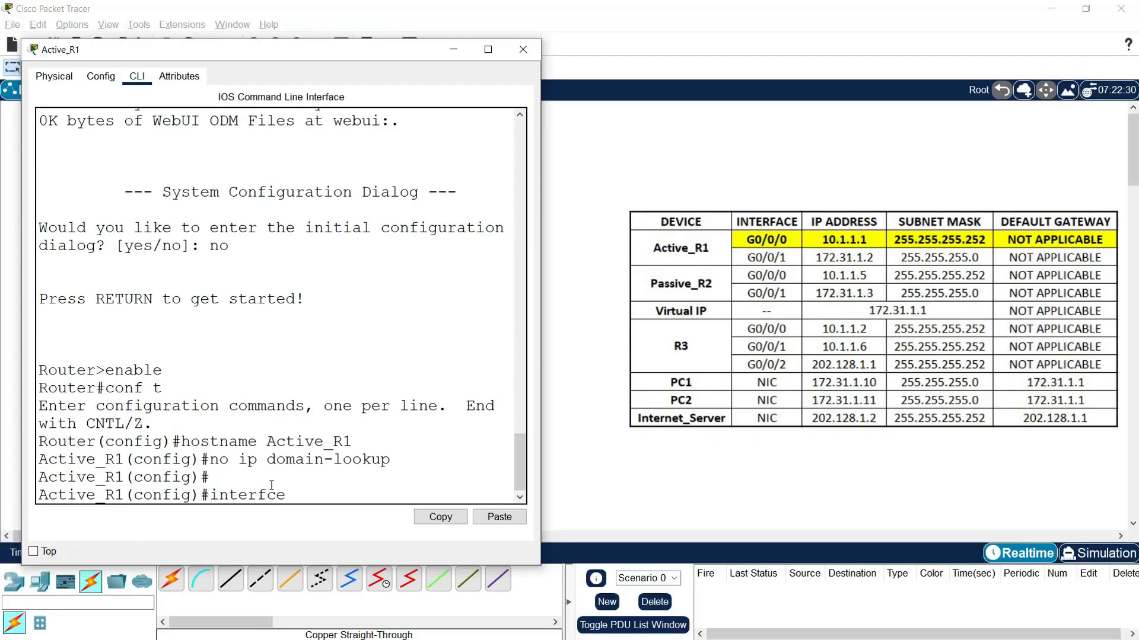
{"action": "type", "text": " g0/0/0"}
{"action": "key", "text": "Return"}
{"action": "type", "text": "ip address"}
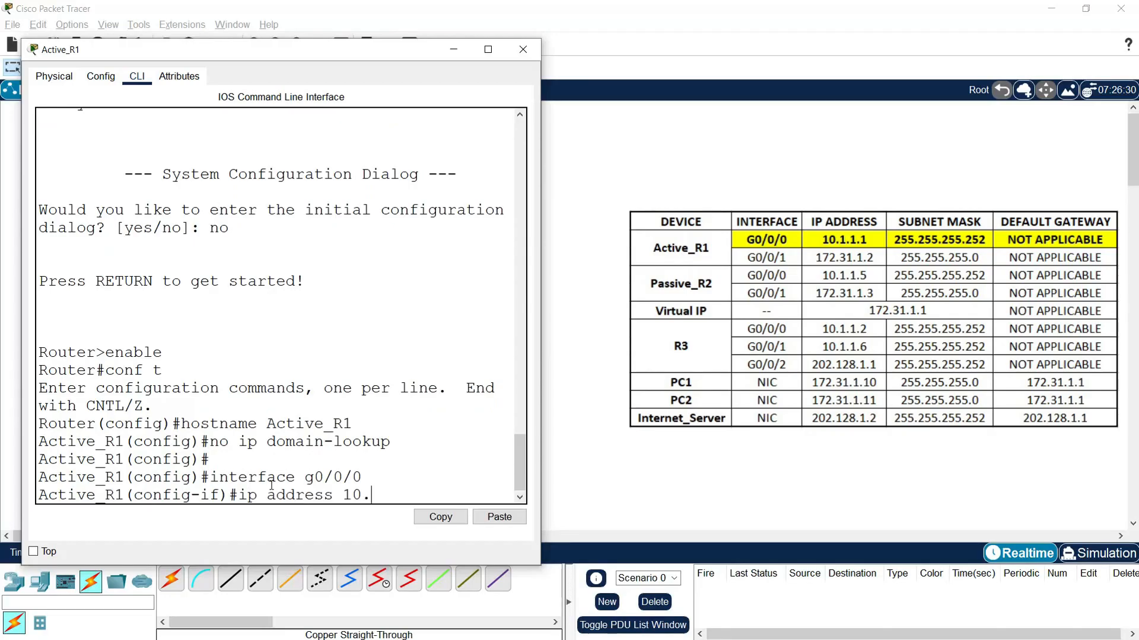
{"action": "type", "text": "10.1.1.1 255.255.255.252"}
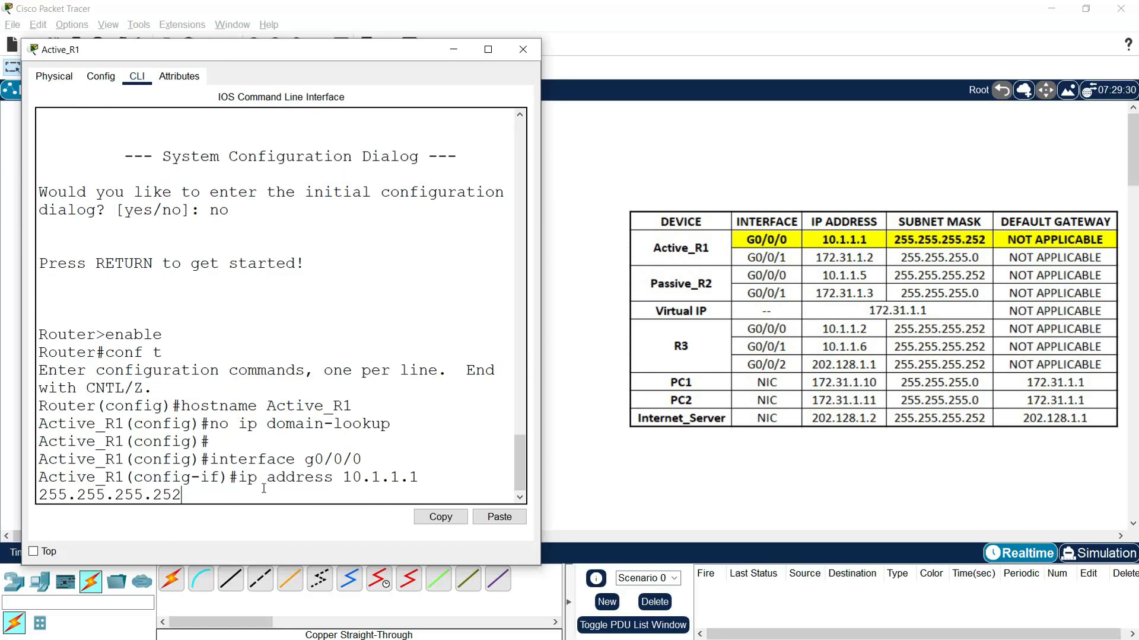
{"action": "left_click_drag", "start_coordinate": [540, 342], "coordinate": [619, 346]}
{"action": "key", "text": "Return"}
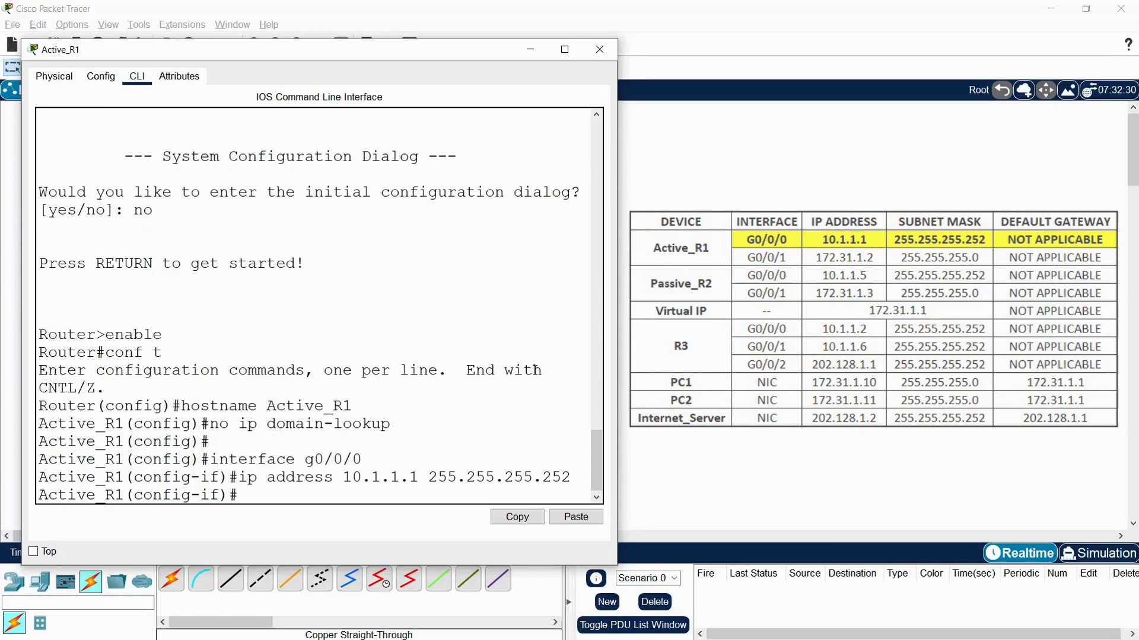
{"action": "type", "text": "no shutdown"}
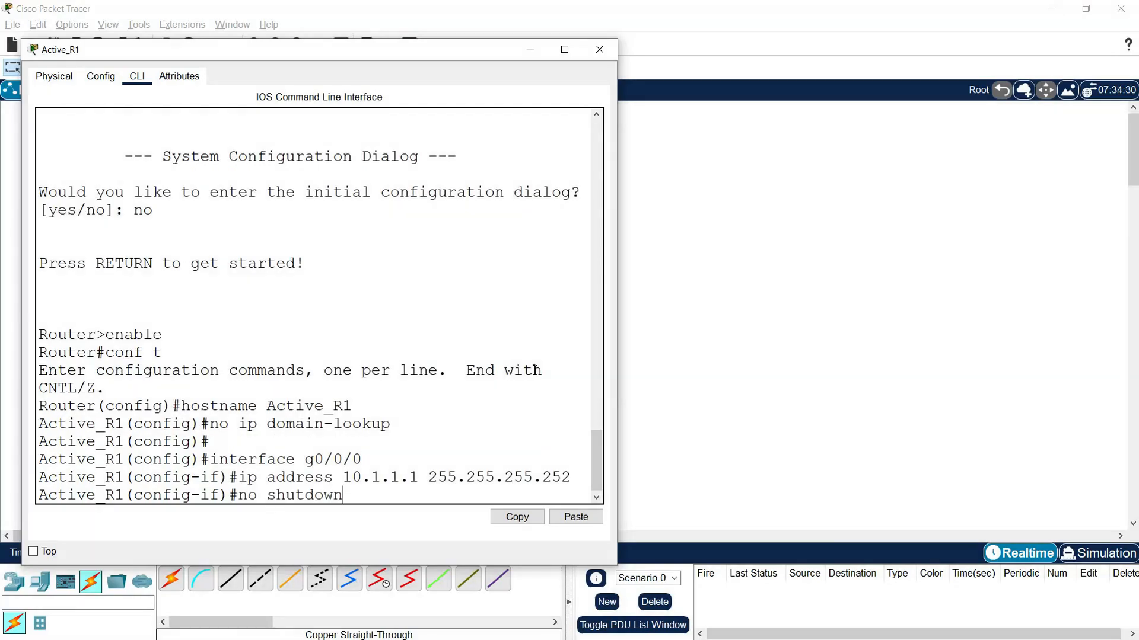
{"action": "key", "text": "Return"}
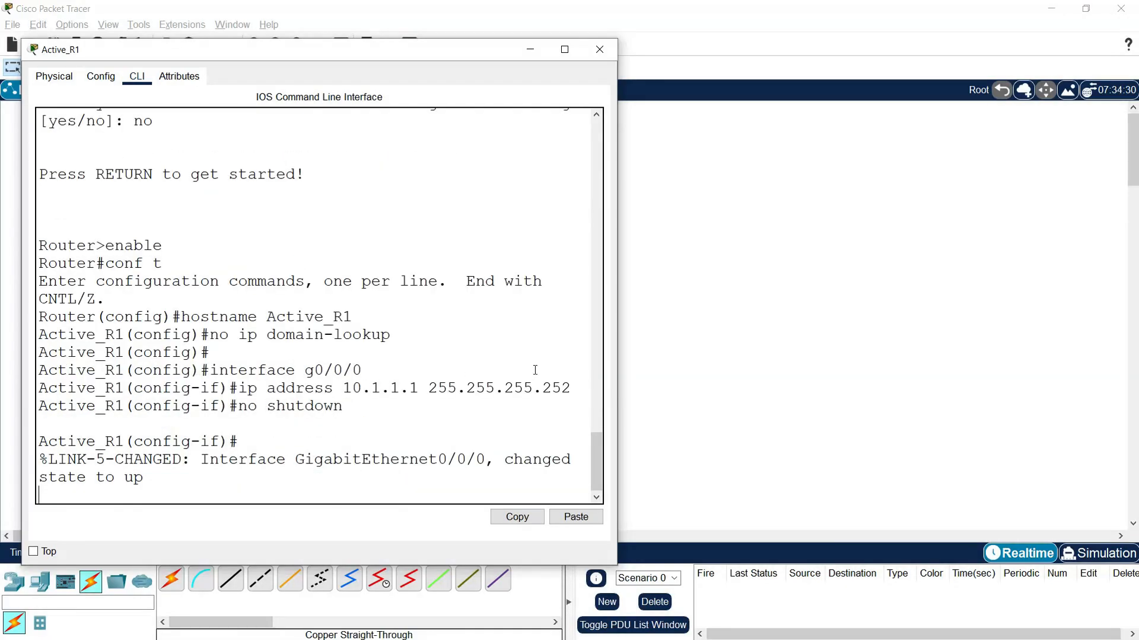
- Give Active_R1 interface g0/0/1 the address 172.31.1.2 with mask 255.255.255.0 and enable it with no shutdown
{"action": "type", "text": "inte"}
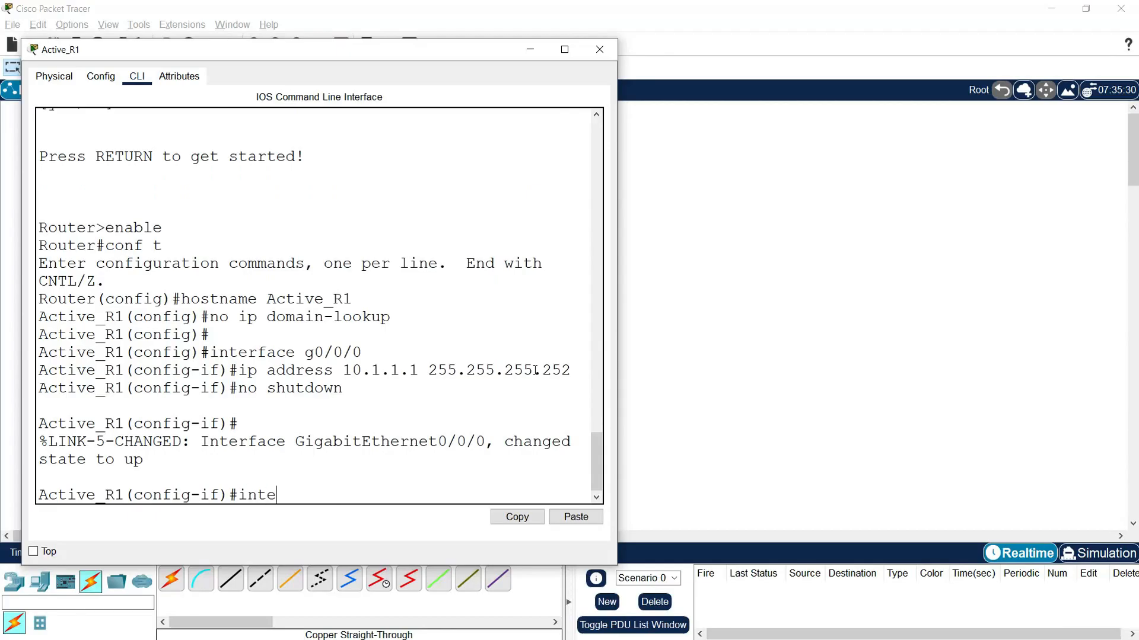
{"action": "type", "text": "rface g0/0/"}
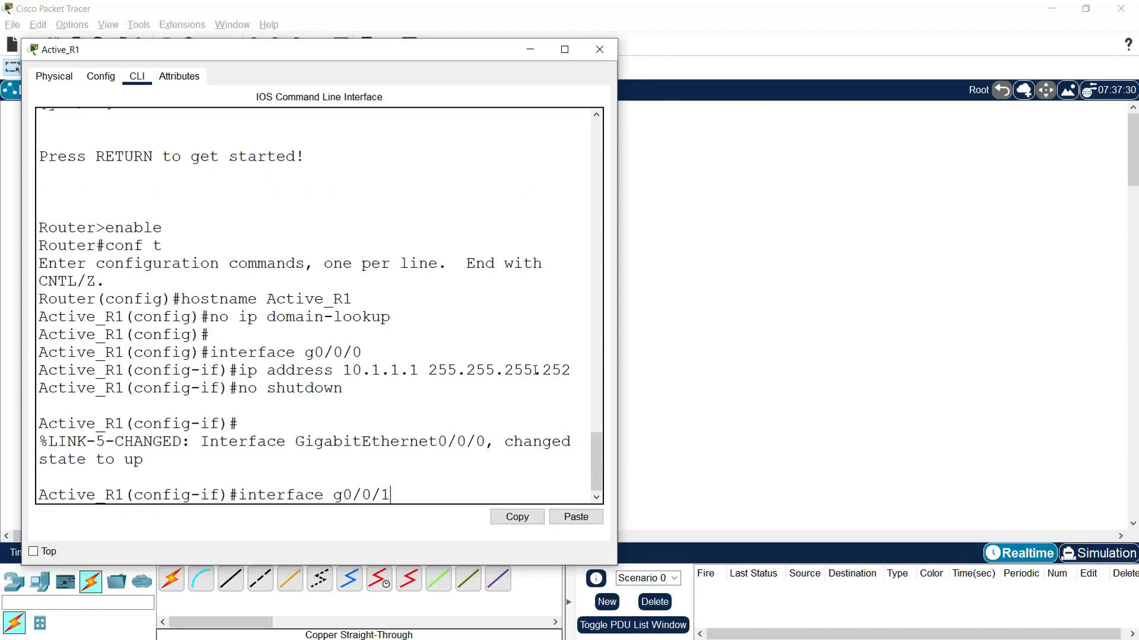
{"action": "type", "text": "1"}
{"action": "key", "text": "Return"}
{"action": "left_click", "coordinate": [643, 345]}
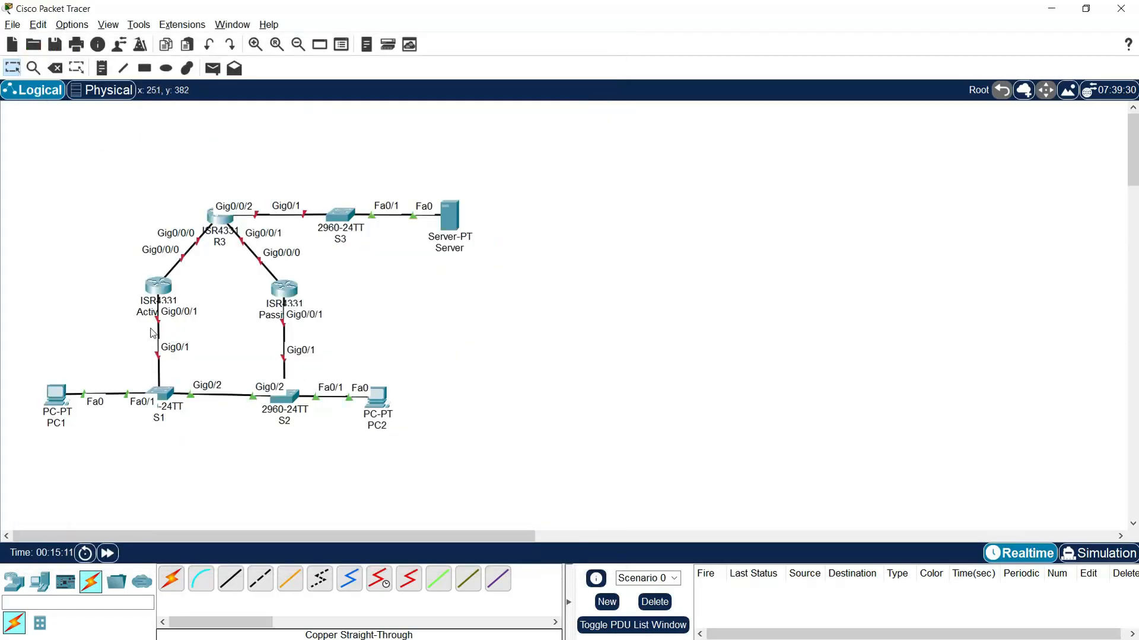
{"action": "left_click", "coordinate": [158, 295]}
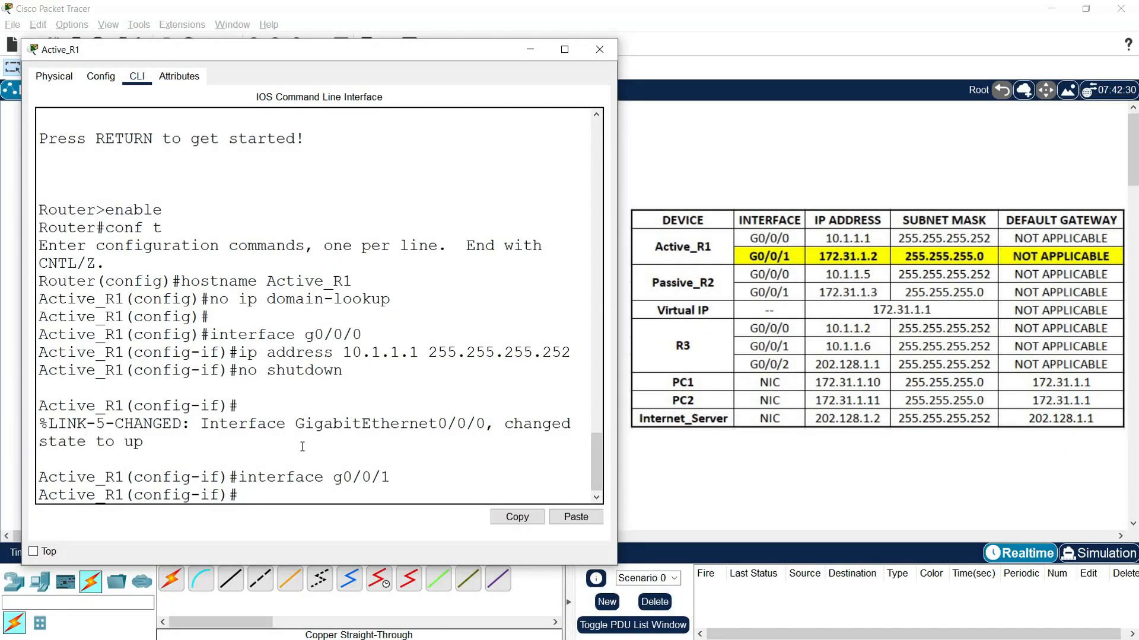
{"action": "type", "text": "ip address"}
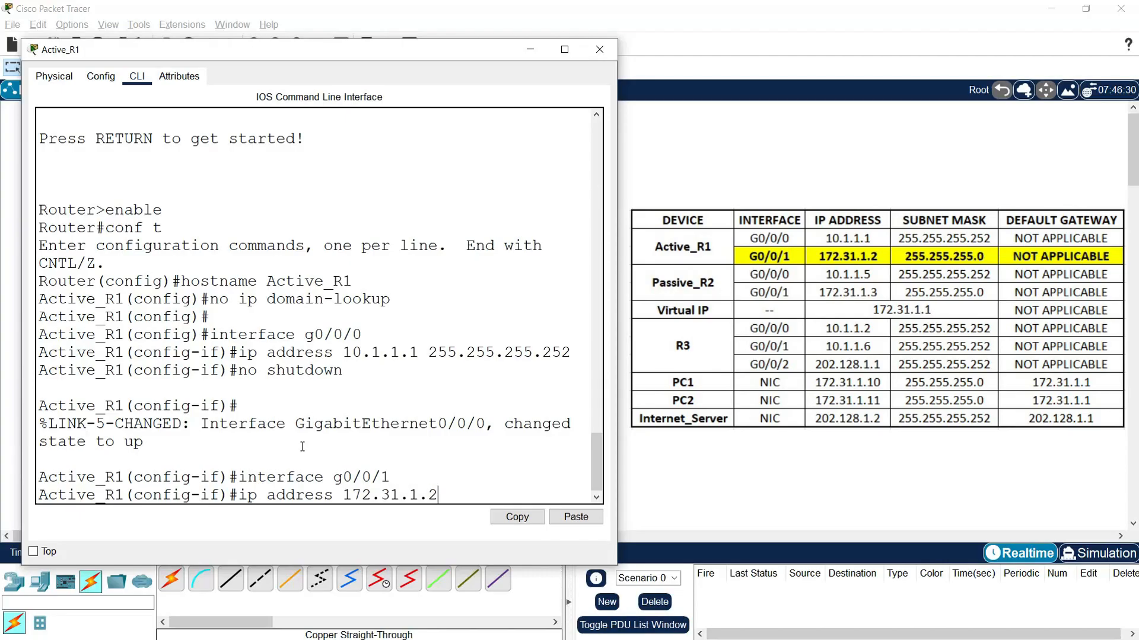
{"action": "type", "text": "172.31.1.2 255.255.255.0"}
{"action": "left_click_drag", "start_coordinate": [342, 495], "coordinate": [437, 495]}
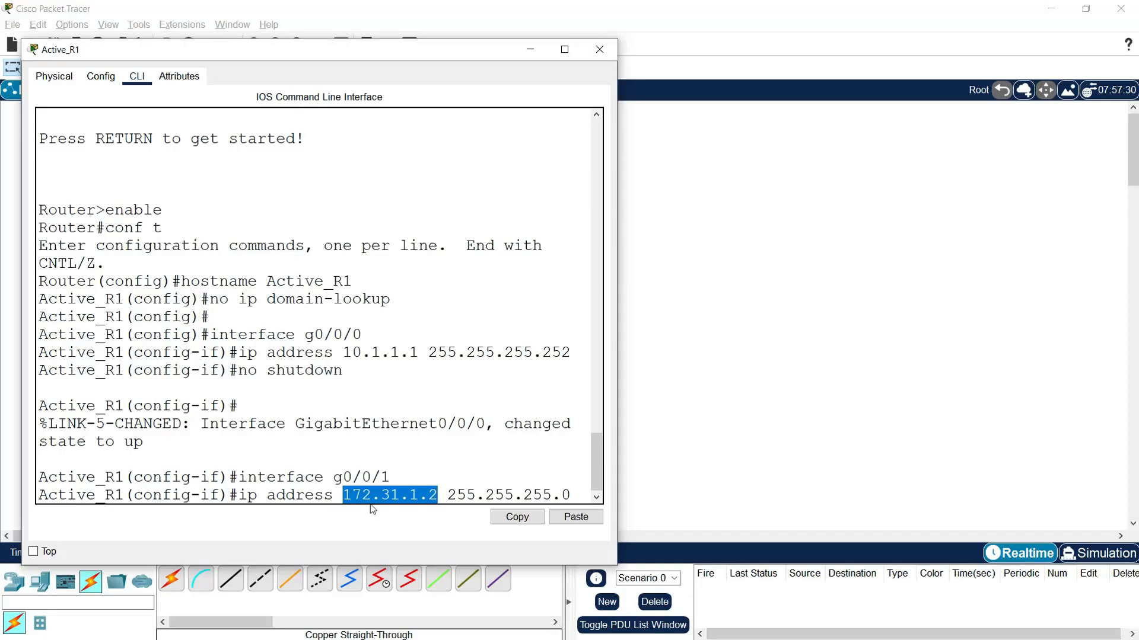
{"action": "left_click", "coordinate": [583, 498]}
{"action": "key", "text": "Return"}
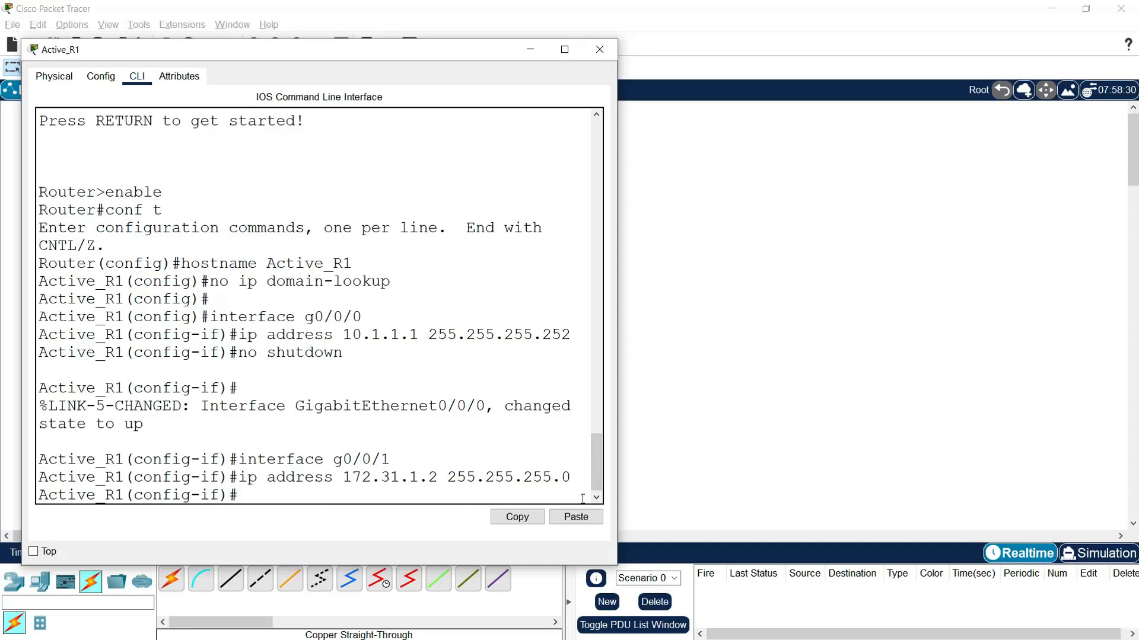
{"action": "type", "text": "no shutdown"}
{"action": "key", "text": "Return"}
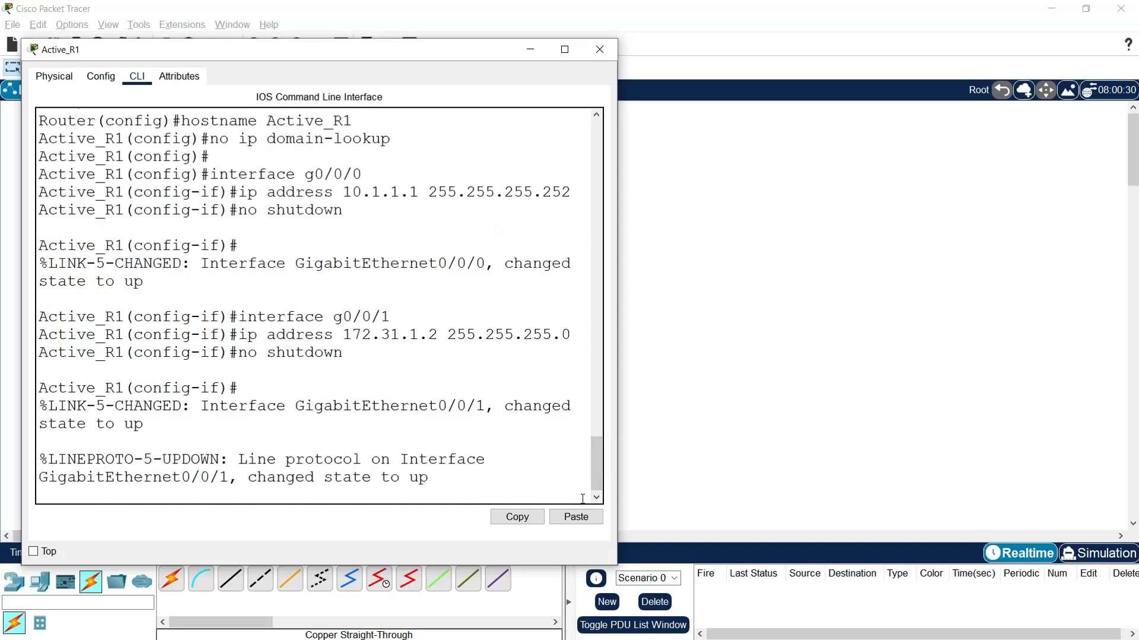
{"action": "key", "text": "Return"}
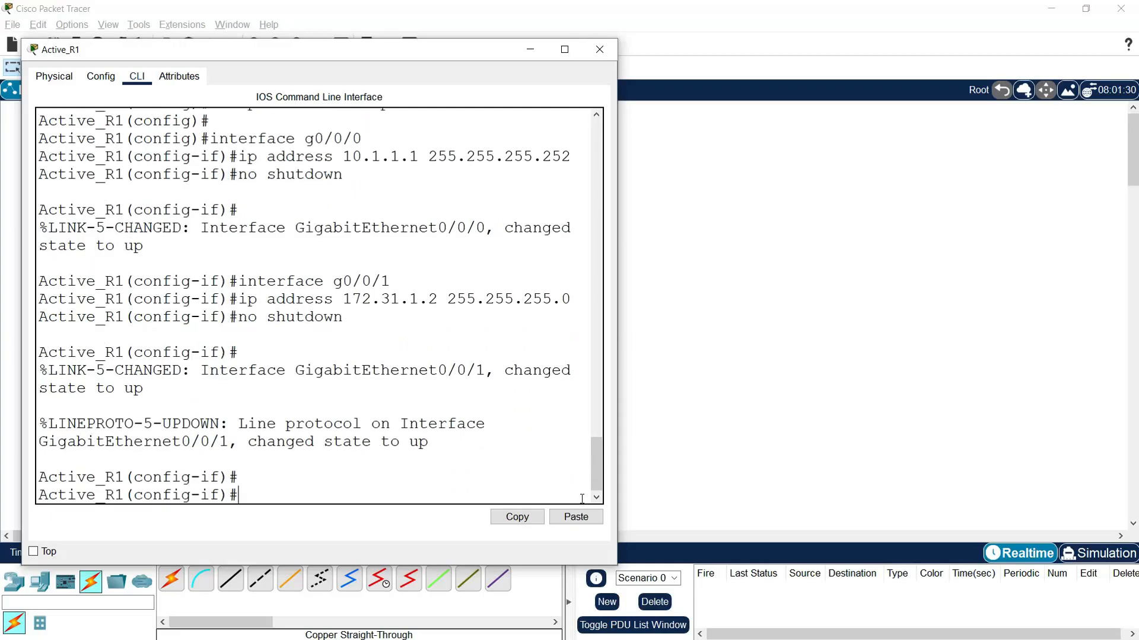
- Leave configuration mode on Active_R1 and list its interfaces with the command show ip interface brief
{"action": "left_click_drag", "start_coordinate": [336, 50], "coordinate": [642, 35]}
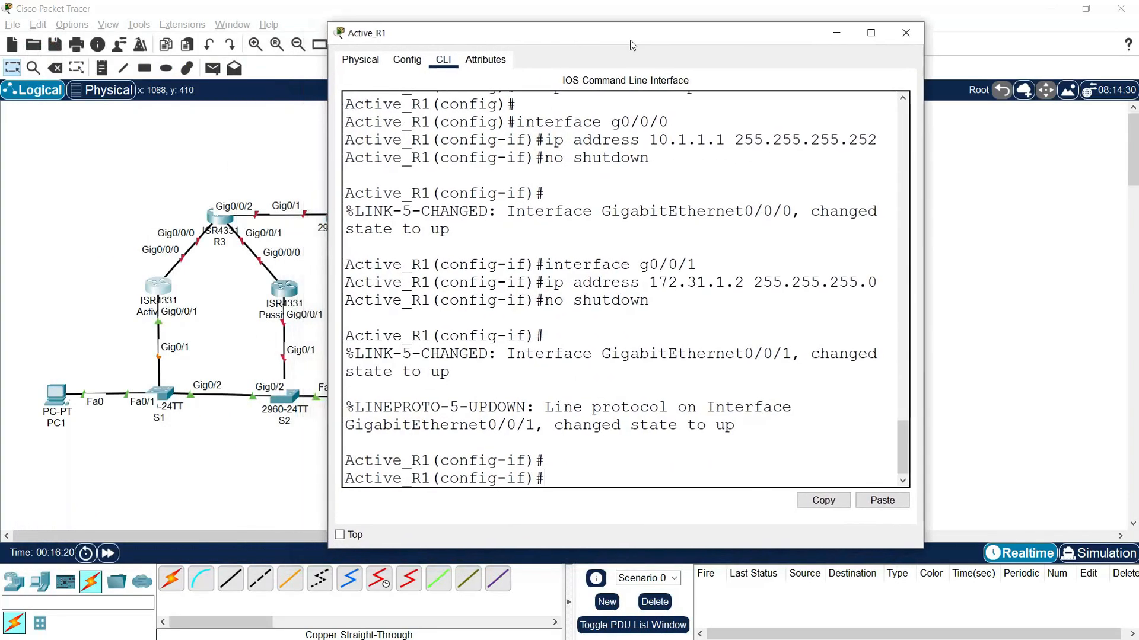
{"action": "type", "text": "end"}
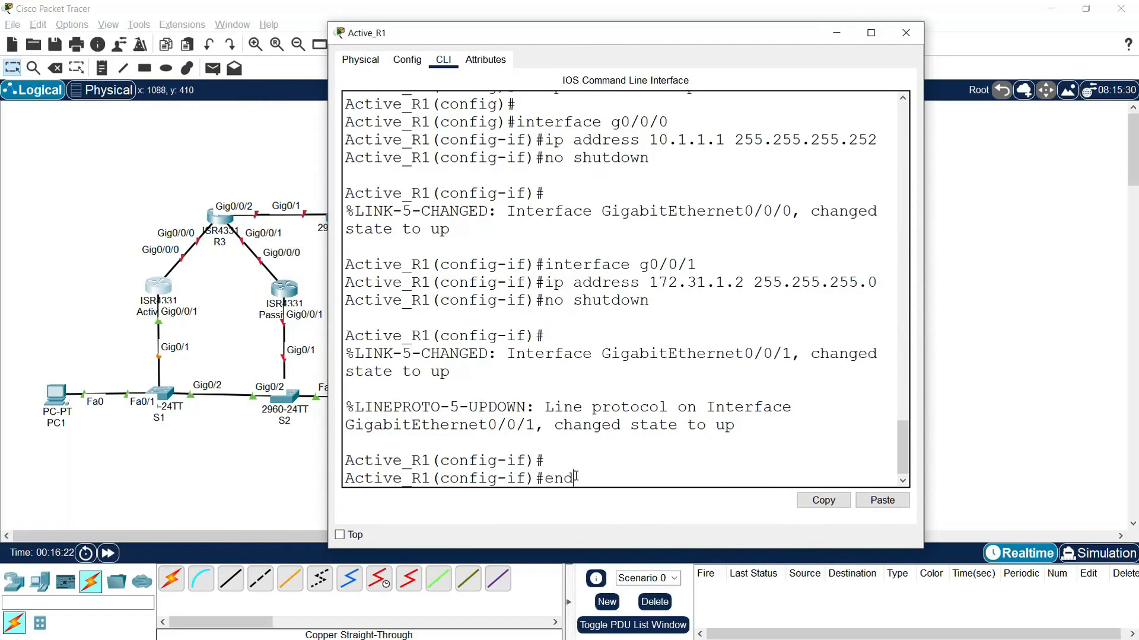
{"action": "key", "text": "Return"}
{"action": "type", "text": "show ip int"}
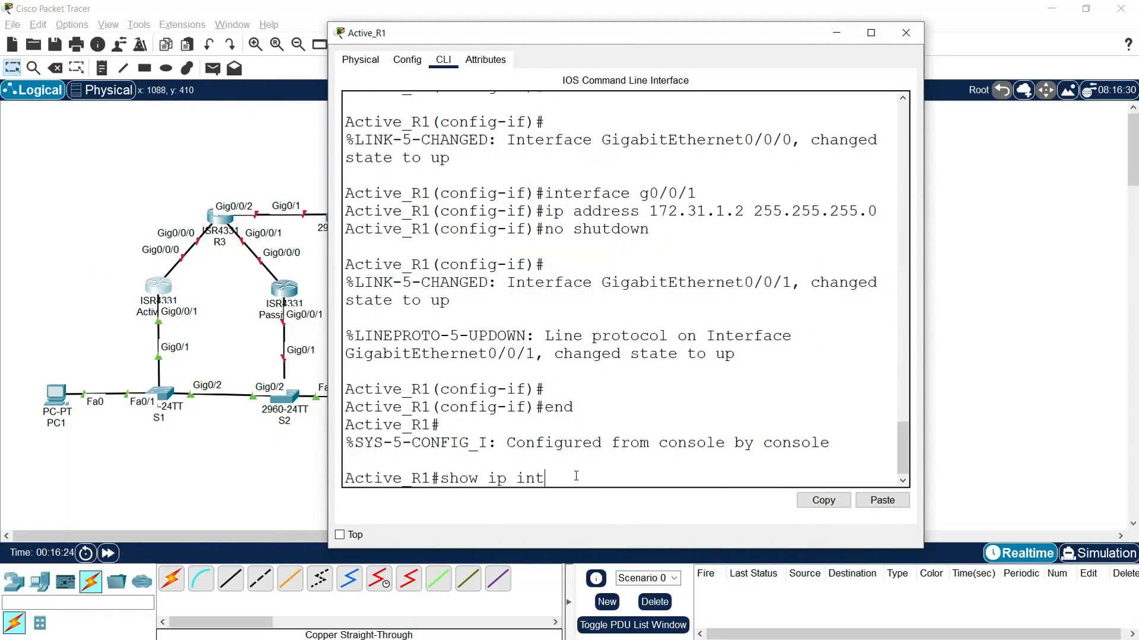
{"action": "type", "text": "erface breif"}
{"action": "key", "text": "BackSpace"}
{"action": "type", "text": "ief"}
{"action": "key", "text": "Return"}
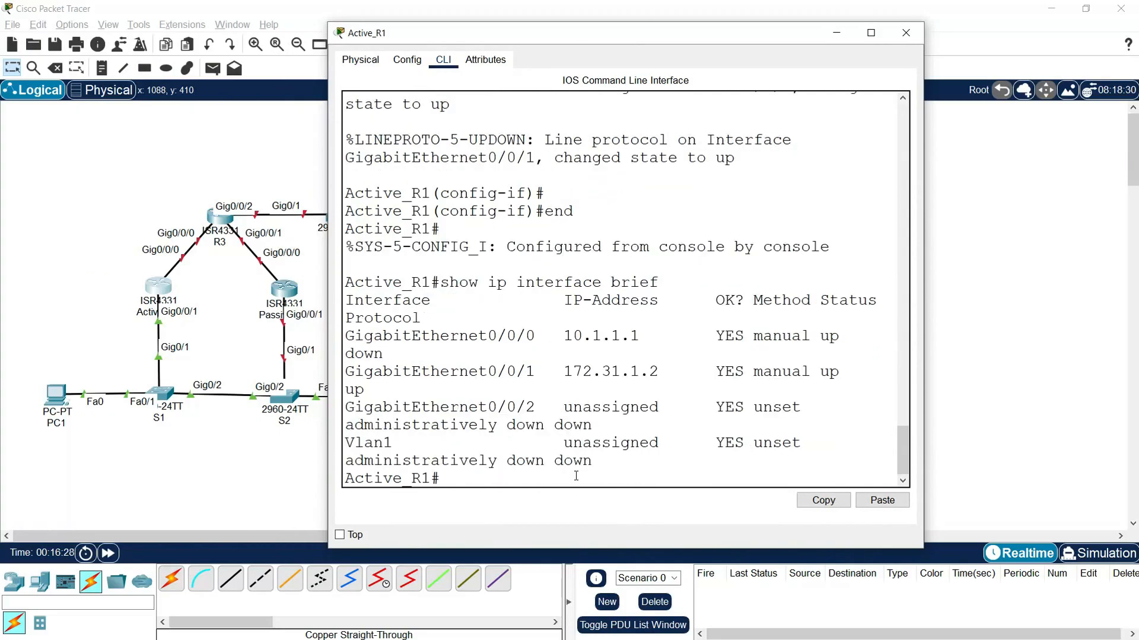
- Widen the Active_R1 window, check the addresses and status of GigabitEthernet0/0/0 and GigabitEthernet0/0/1, and close the window
{"action": "left_click_drag", "start_coordinate": [925, 366], "coordinate": [1062, 373]}
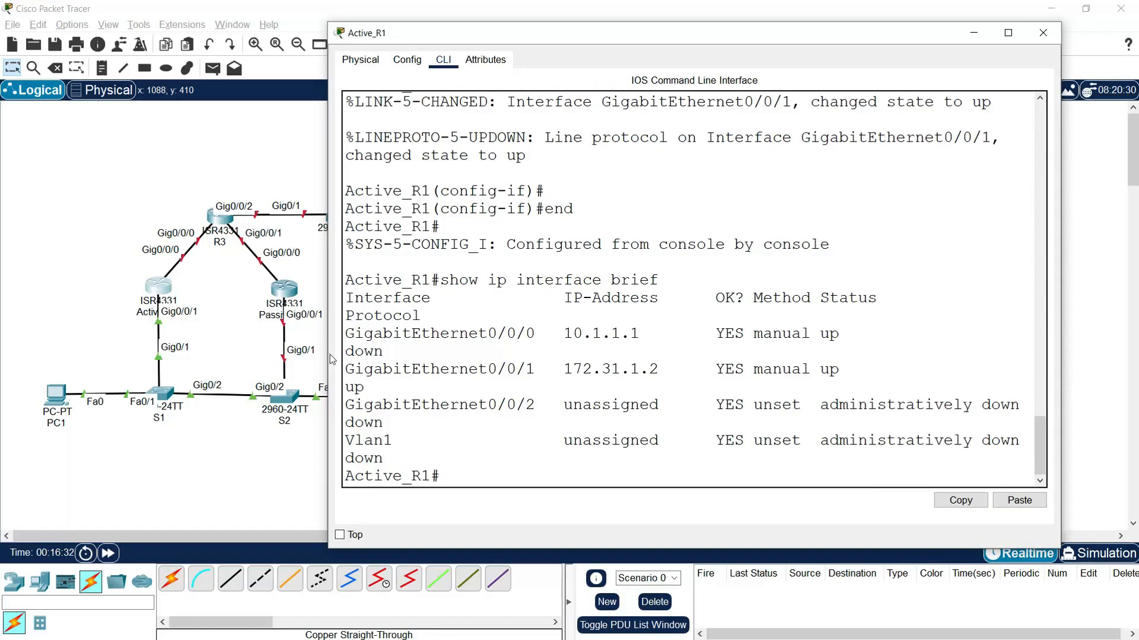
{"action": "left_click_drag", "start_coordinate": [329, 355], "coordinate": [523, 405]}
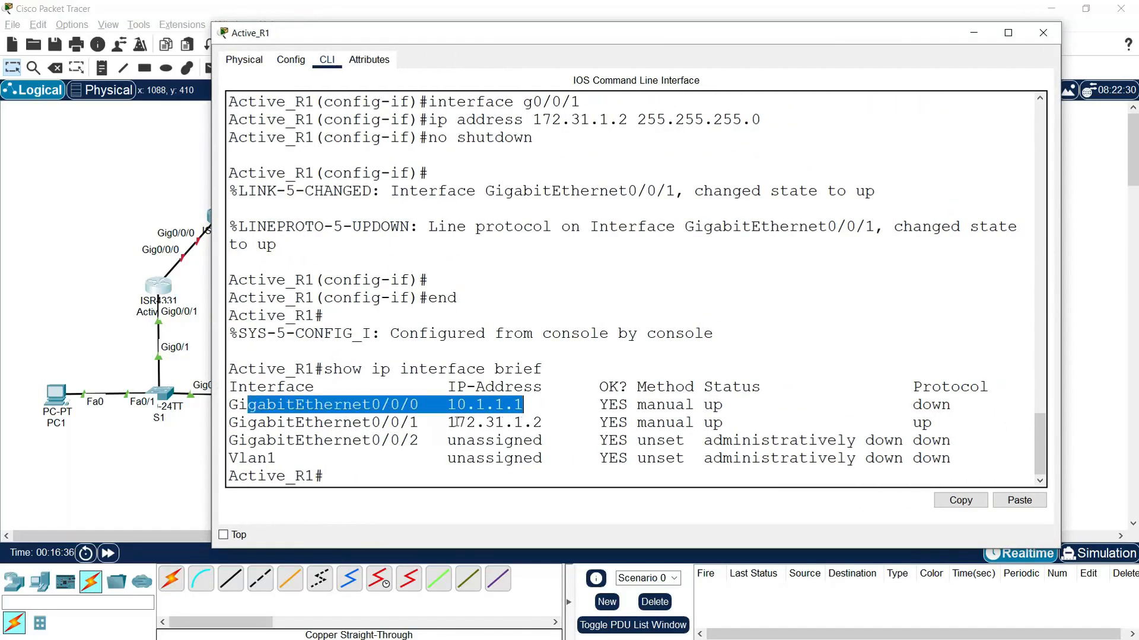
{"action": "left_click_drag", "start_coordinate": [311, 423], "coordinate": [925, 424]}
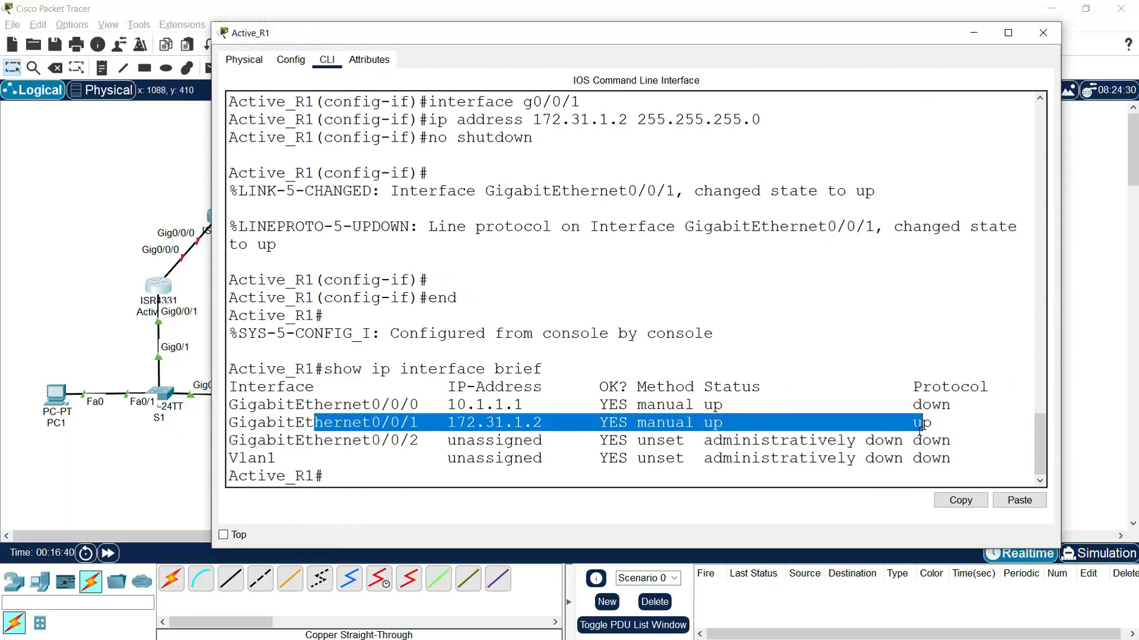
{"action": "left_click", "coordinate": [935, 160]}
{"action": "left_click", "coordinate": [1043, 33]}
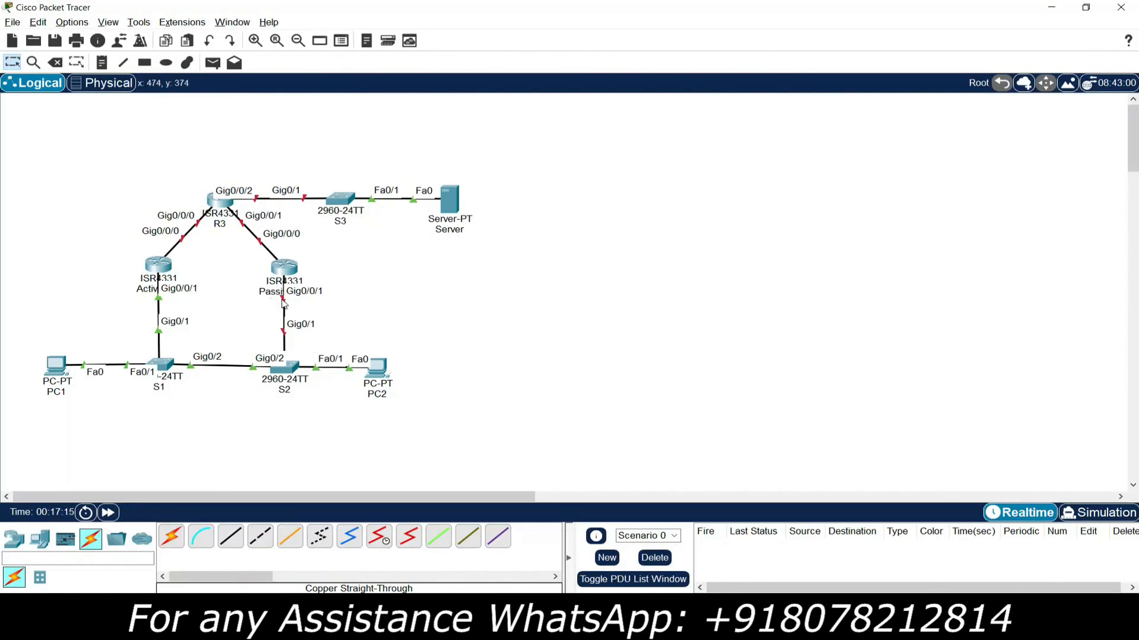
- Open the command line of the passive router and decline the initial configuration dialog
{"action": "left_click", "coordinate": [284, 268]}
{"action": "left_click_drag", "start_coordinate": [524, 126], "coordinate": [140, 69]}
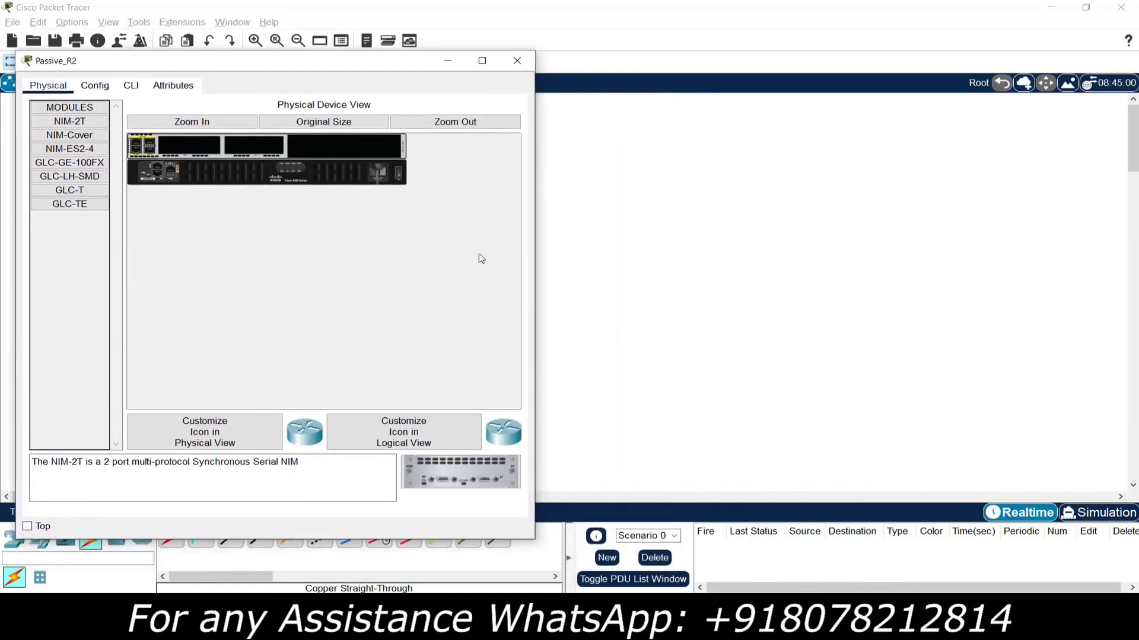
{"action": "left_click_drag", "start_coordinate": [533, 255], "coordinate": [641, 255]}
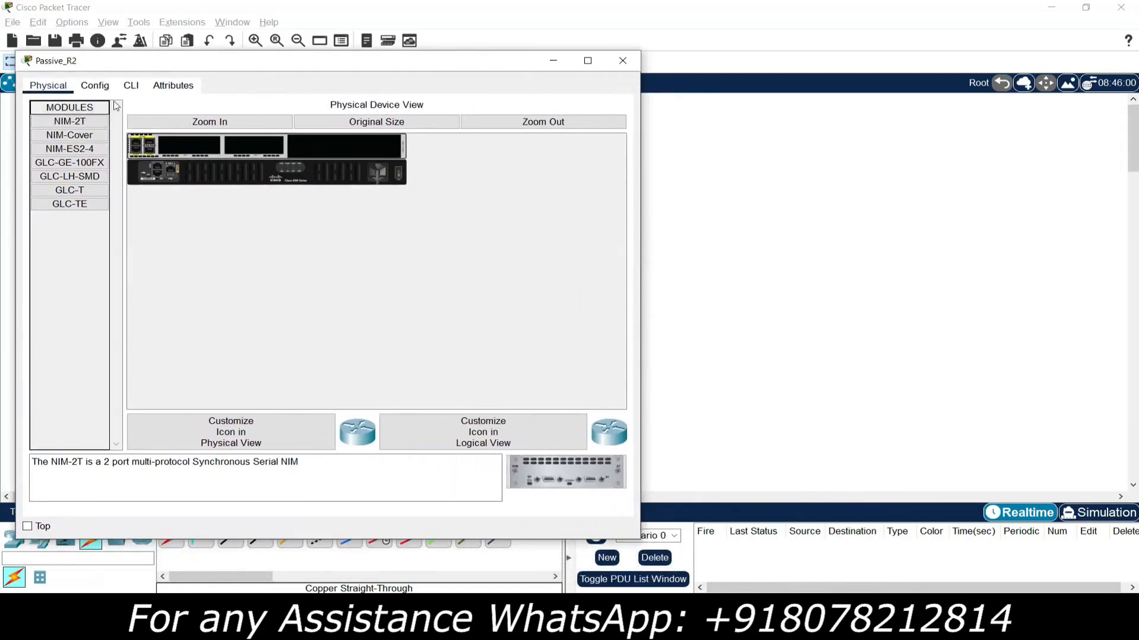
{"action": "left_click", "coordinate": [131, 86]}
{"action": "type", "text": "no"}
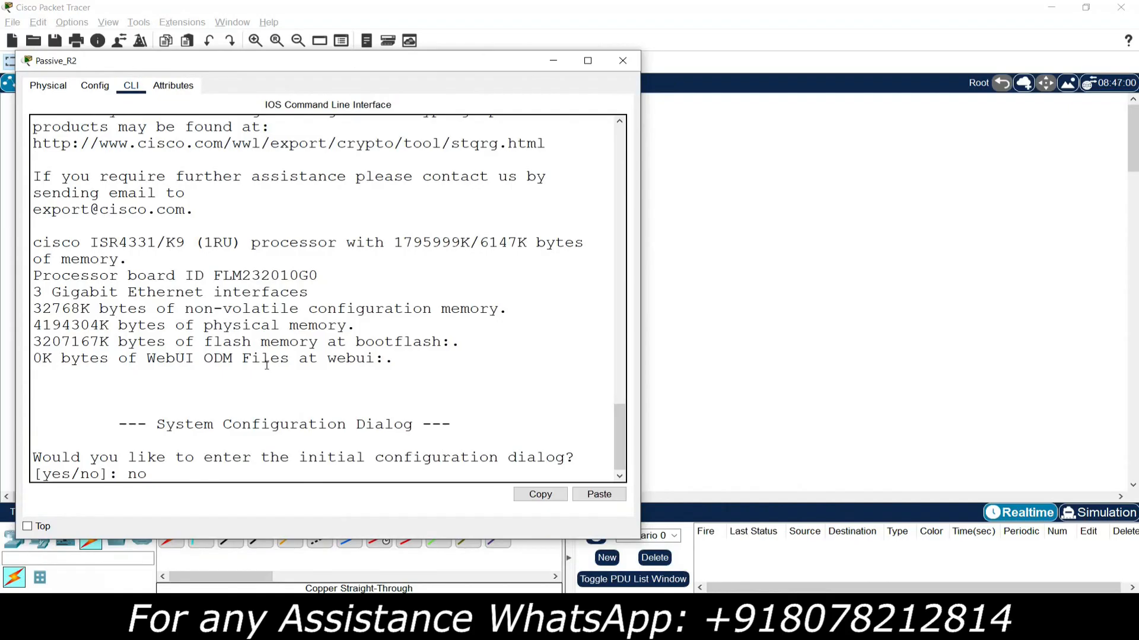
{"action": "key", "text": "Return"}
{"action": "key", "text": "Return"}
- Enter global configuration mode on the passive router and set its hostname to Passive_R2
{"action": "type", "text": "enable"}
{"action": "key", "text": "Return"}
{"action": "type", "text": "conf"}
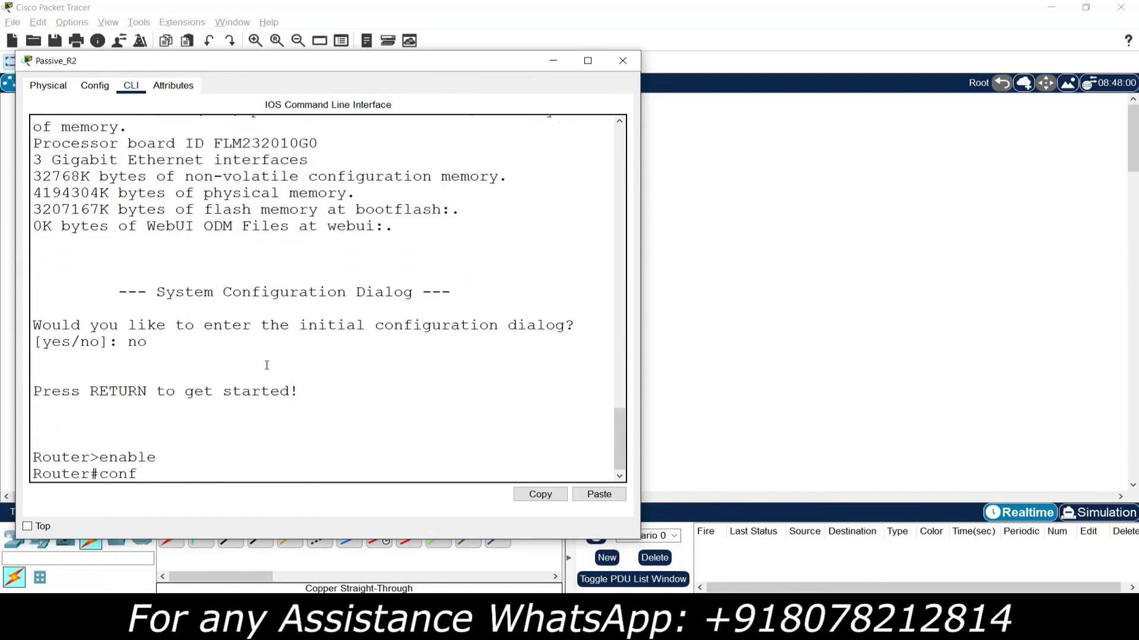
{"action": "type", "text": " t"}
{"action": "key", "text": "Return"}
{"action": "type", "text": "host"}
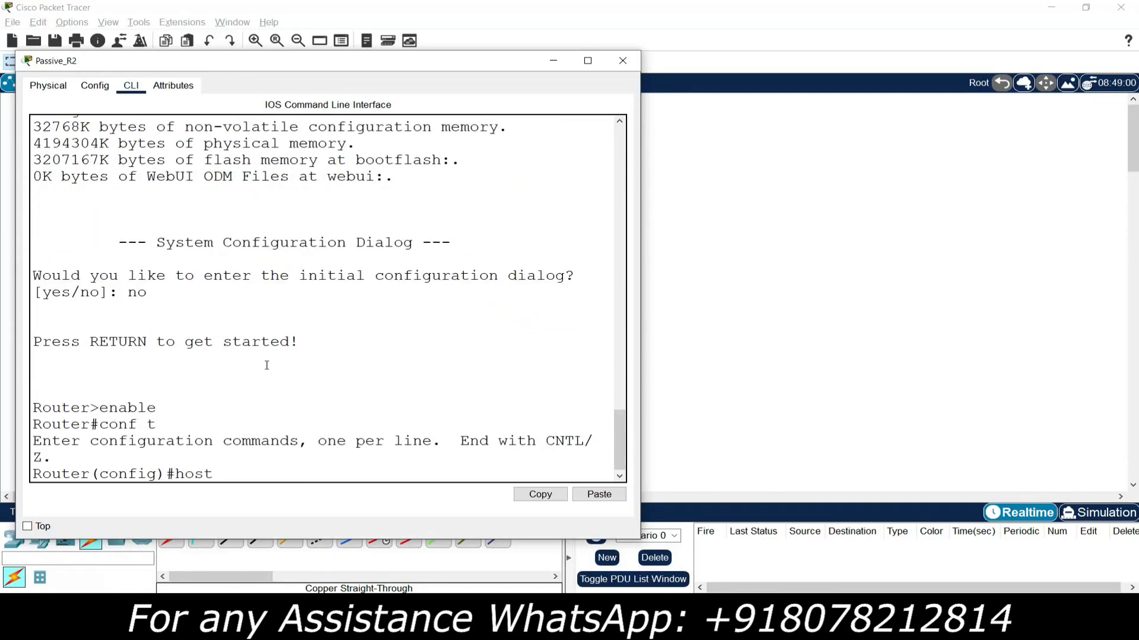
{"action": "type", "text": "name Passive_R2"}
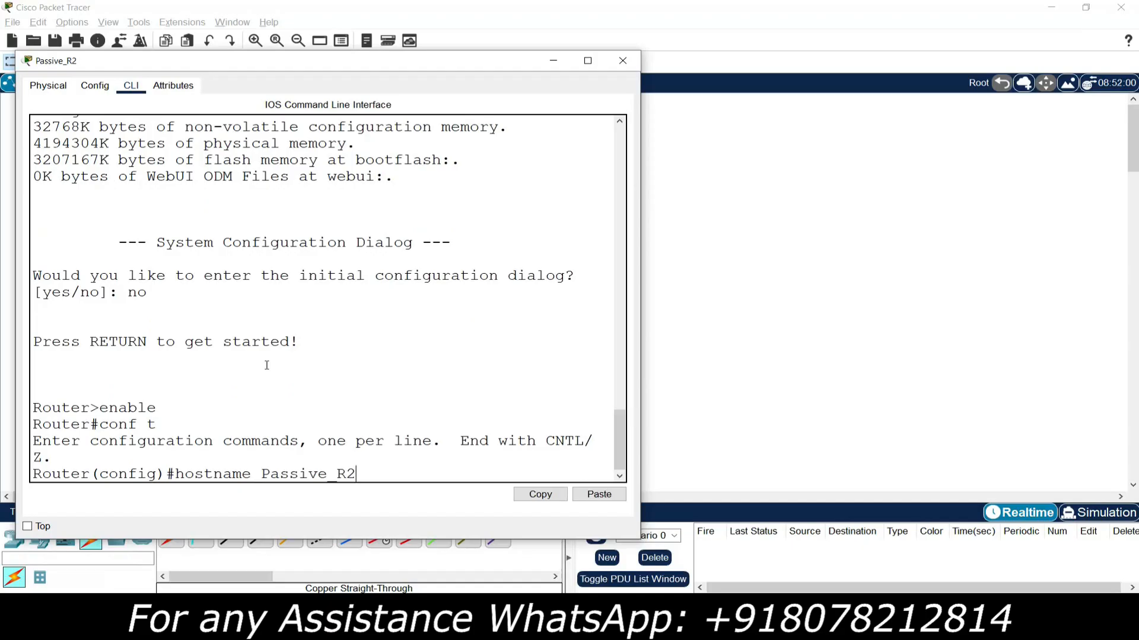
{"action": "key", "text": "Return"}
- Disable DNS lookup on Passive_R2 with the command no ip domain-lookup
{"action": "type", "text": "no ip do"}
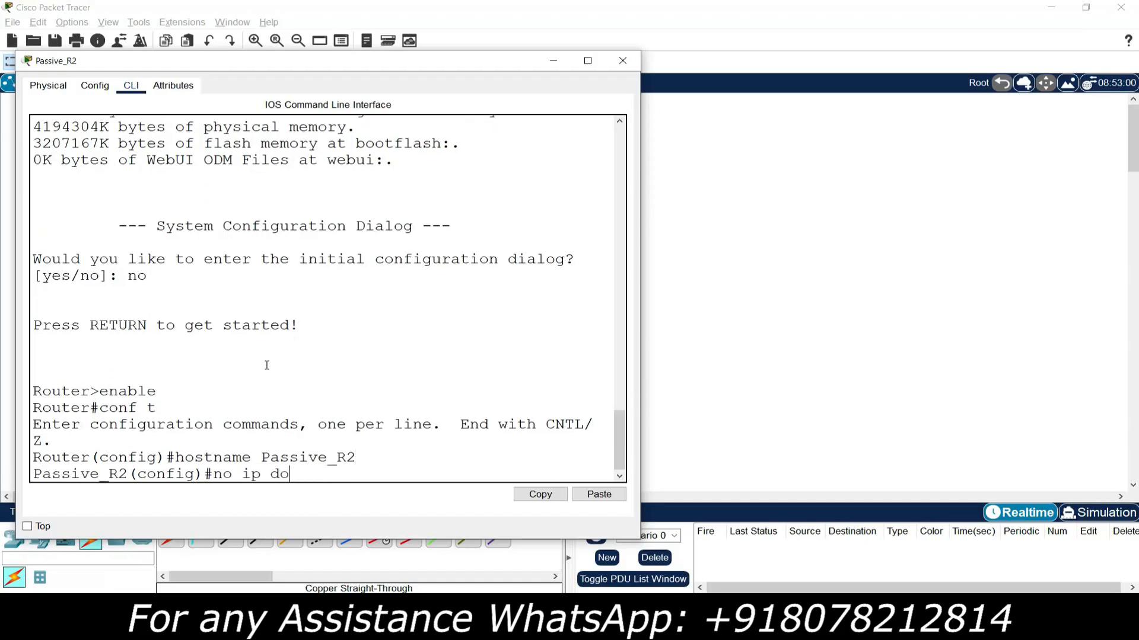
{"action": "type", "text": "main-lookup"}
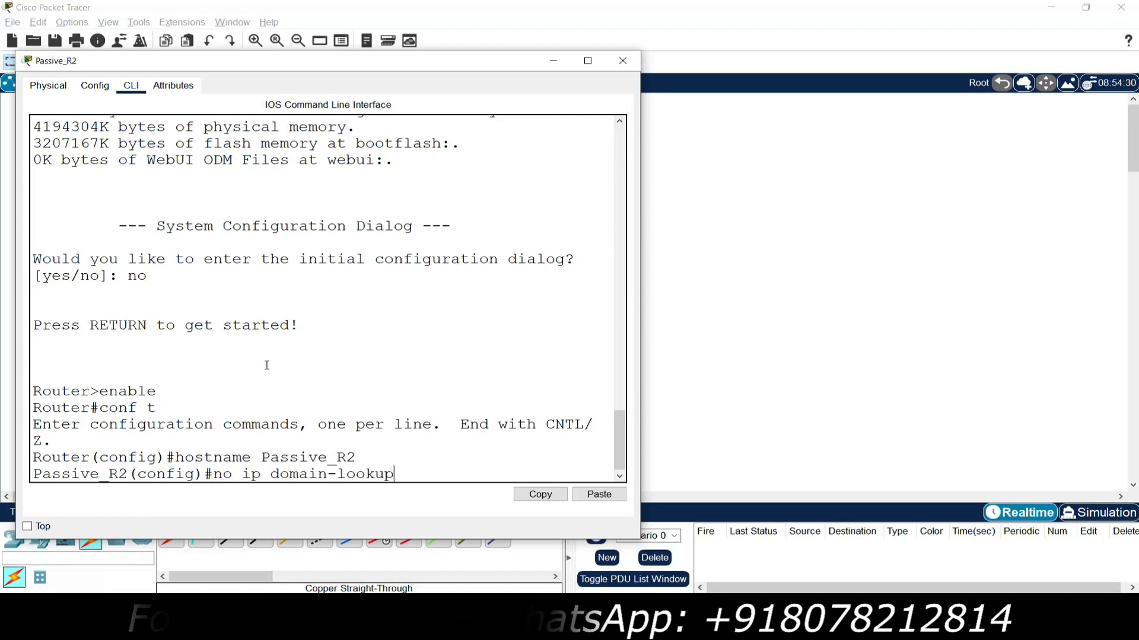
{"action": "key", "text": "Return"}
{"action": "key", "text": "Return"}
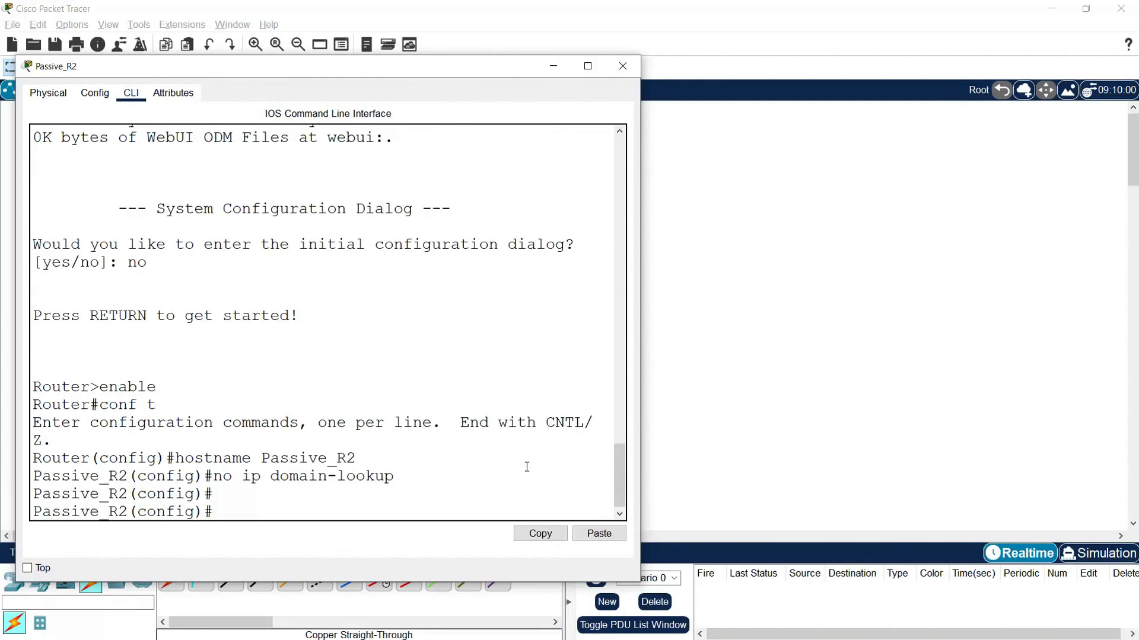
- Give Passive_R2 interface g0/0/0 the address 10.1.1.5 with mask 255.255.255.252 and enable it with no shutdown
{"action": "left_click", "coordinate": [659, 454]}
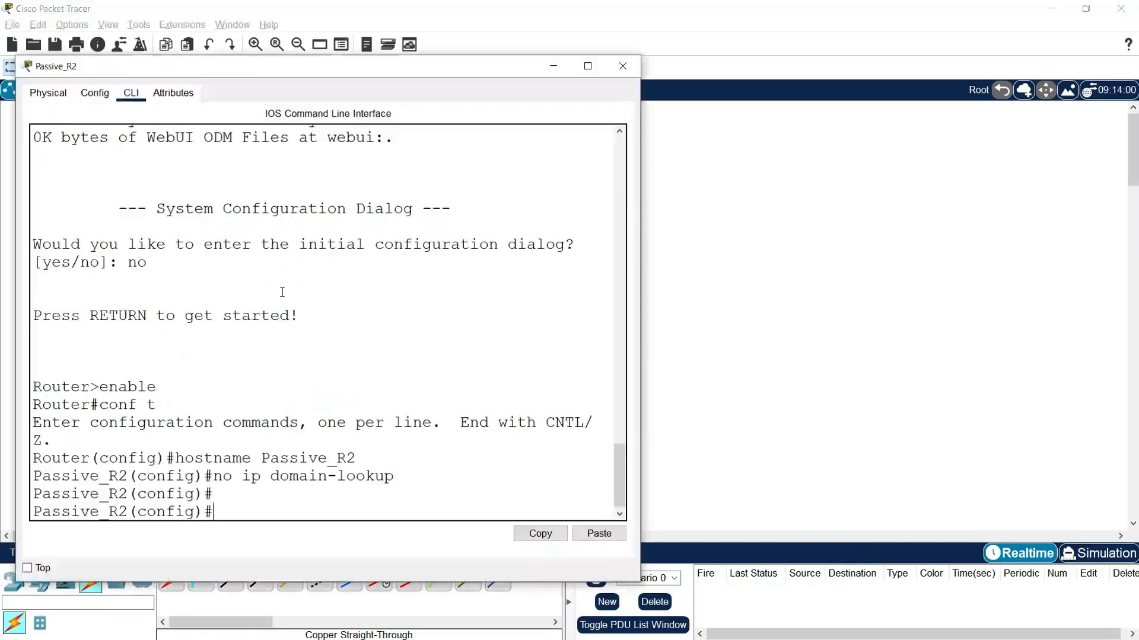
{"action": "type", "text": "interfac"}
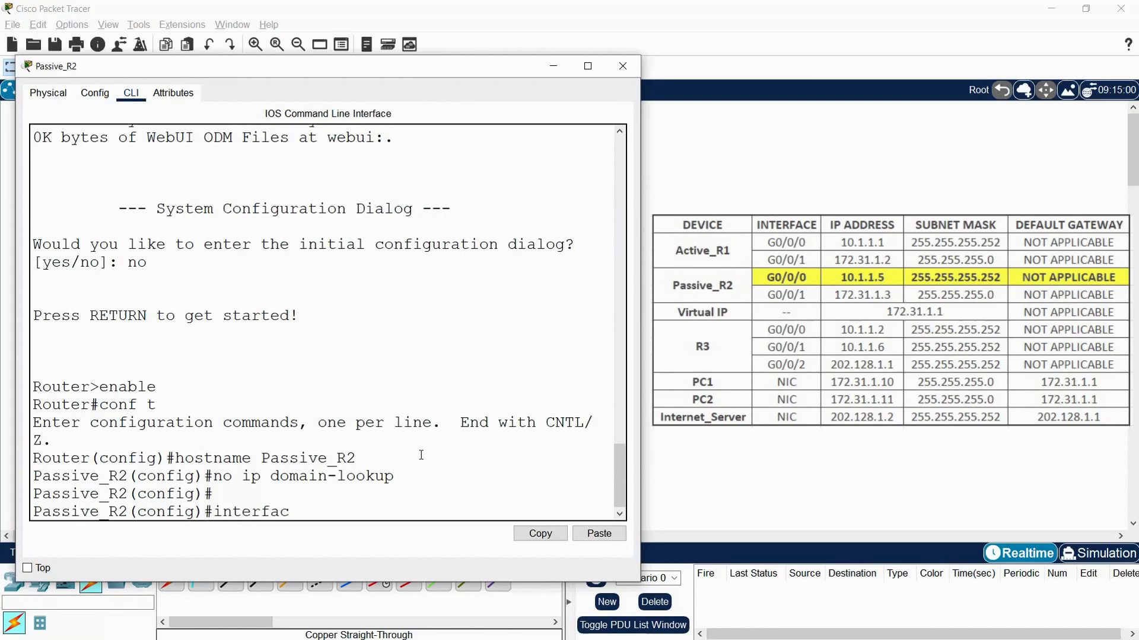
{"action": "type", "text": "e g0/0/0"}
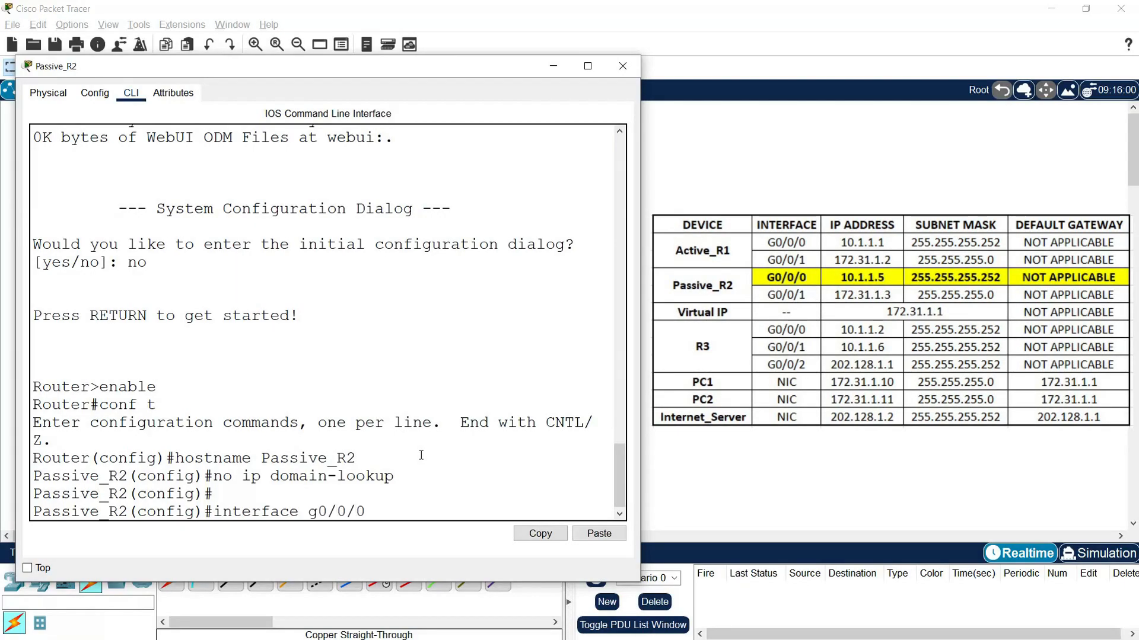
{"action": "key", "text": "Return"}
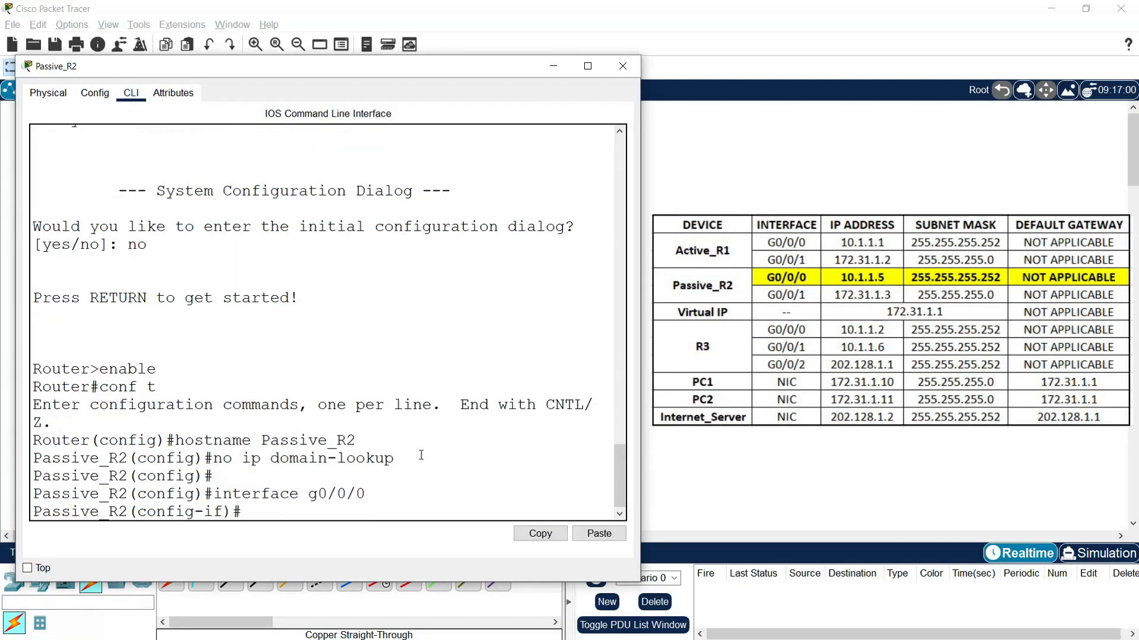
{"action": "type", "text": "ip address 10"}
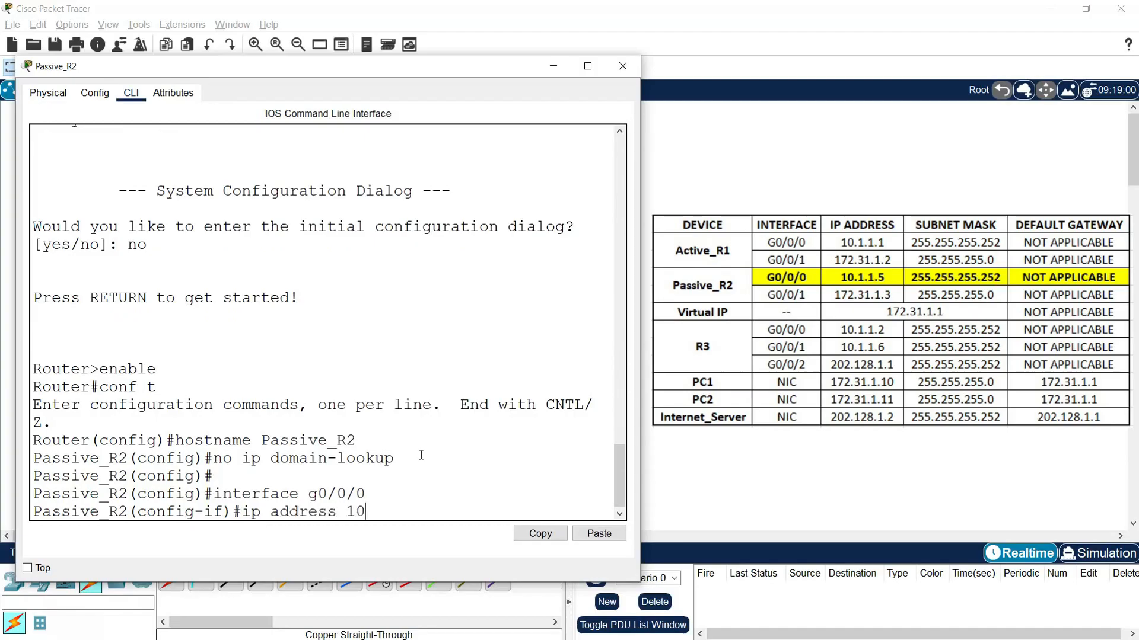
{"action": "type", "text": ".1.1.5 255.255.255.255."}
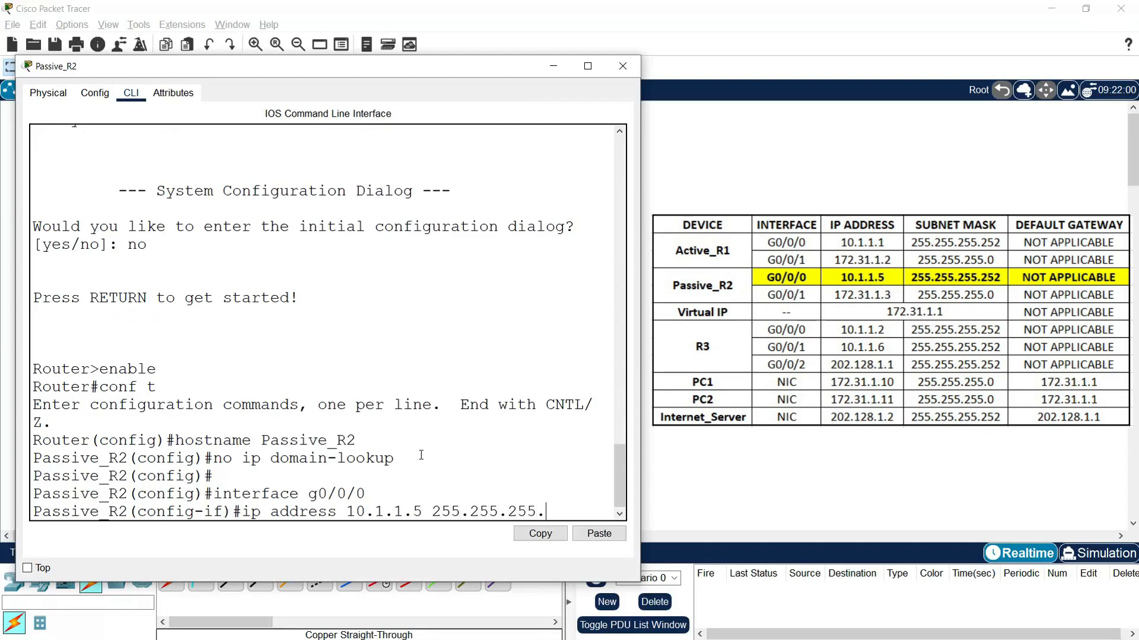
{"action": "type", "text": "252"}
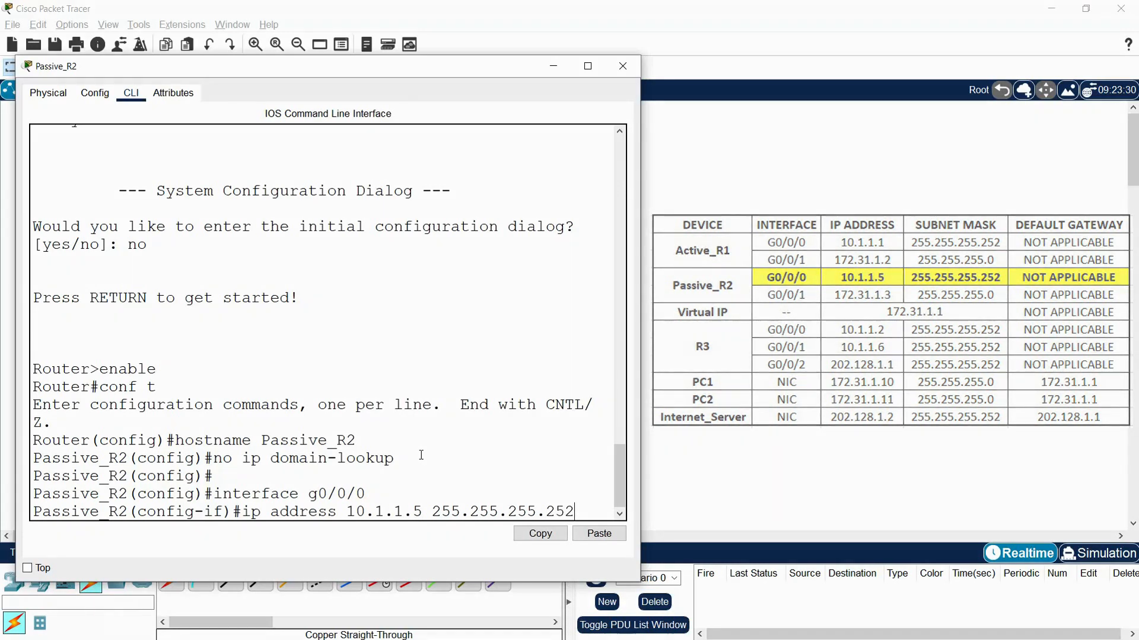
{"action": "key", "text": "Return"}
{"action": "type", "text": "no shutdown"}
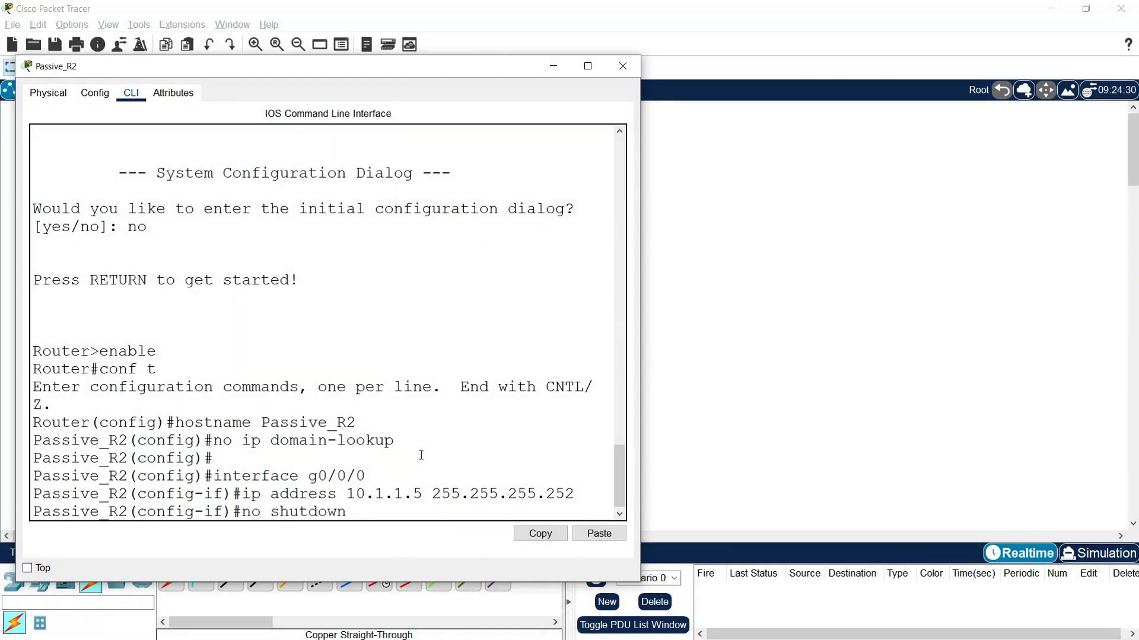
{"action": "key", "text": "Return"}
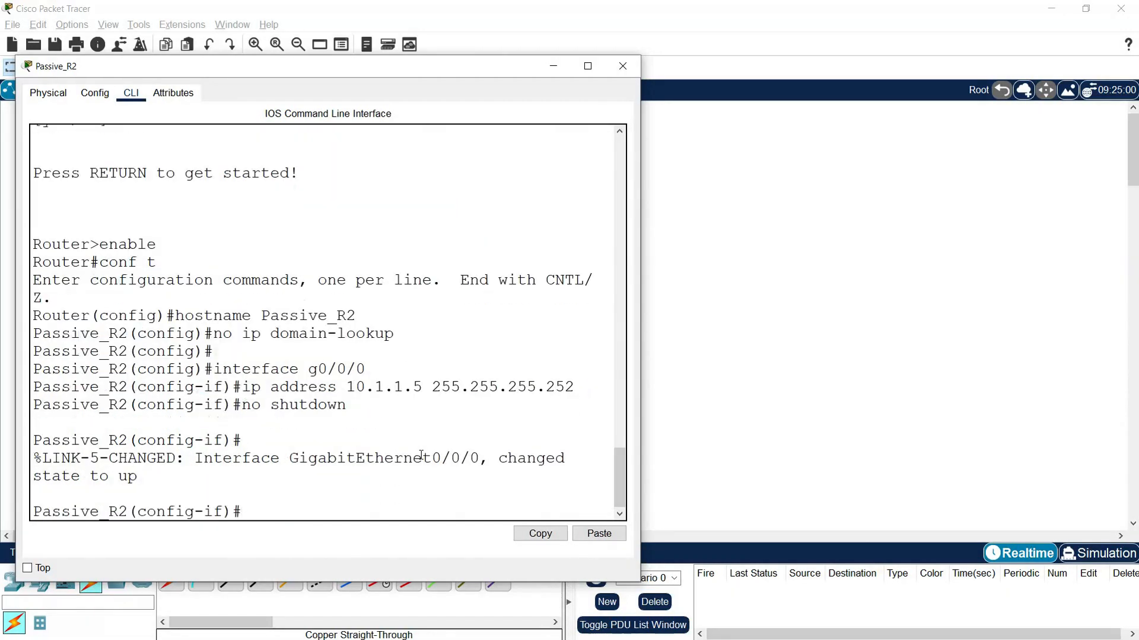
- Give Passive_R2 interface g0/0/1 the address 172.31.1.3 with mask 255.255.255.0 and enable it with no shutdown
{"action": "type", "text": "interface g0/0/1"}
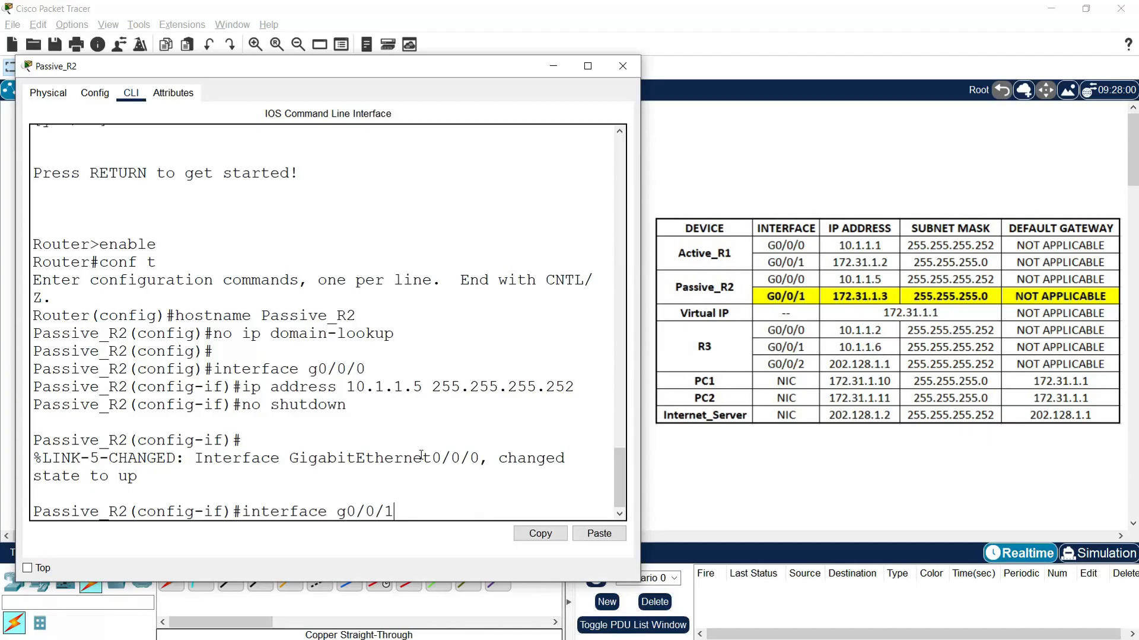
{"action": "key", "text": "Return"}
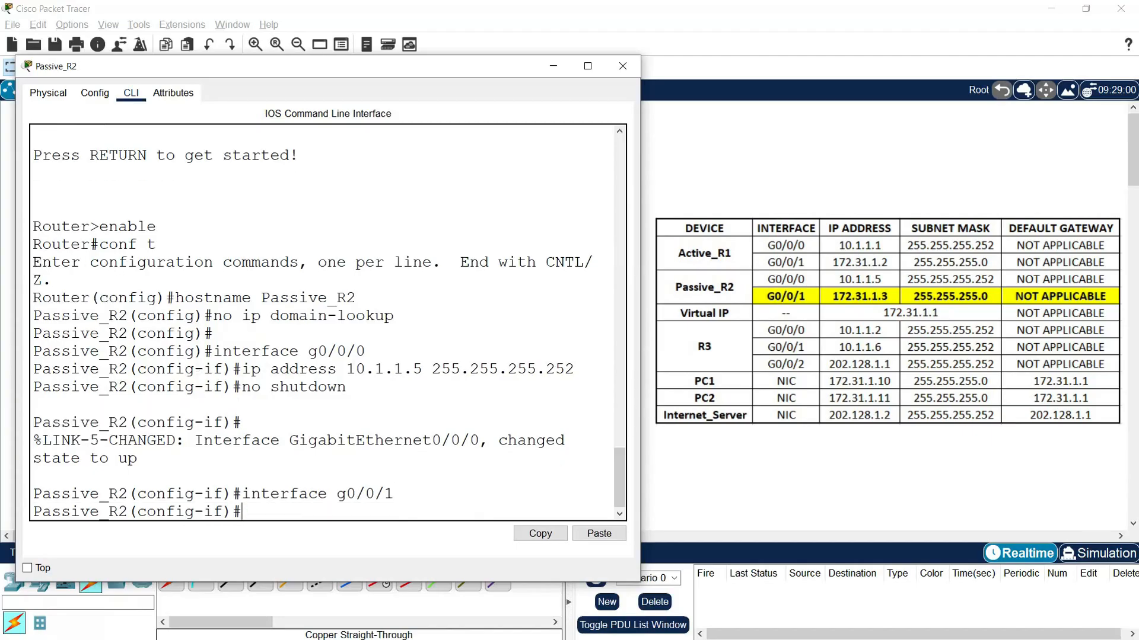
{"action": "left_click", "coordinate": [694, 400]}
{"action": "left_click", "coordinate": [284, 291]}
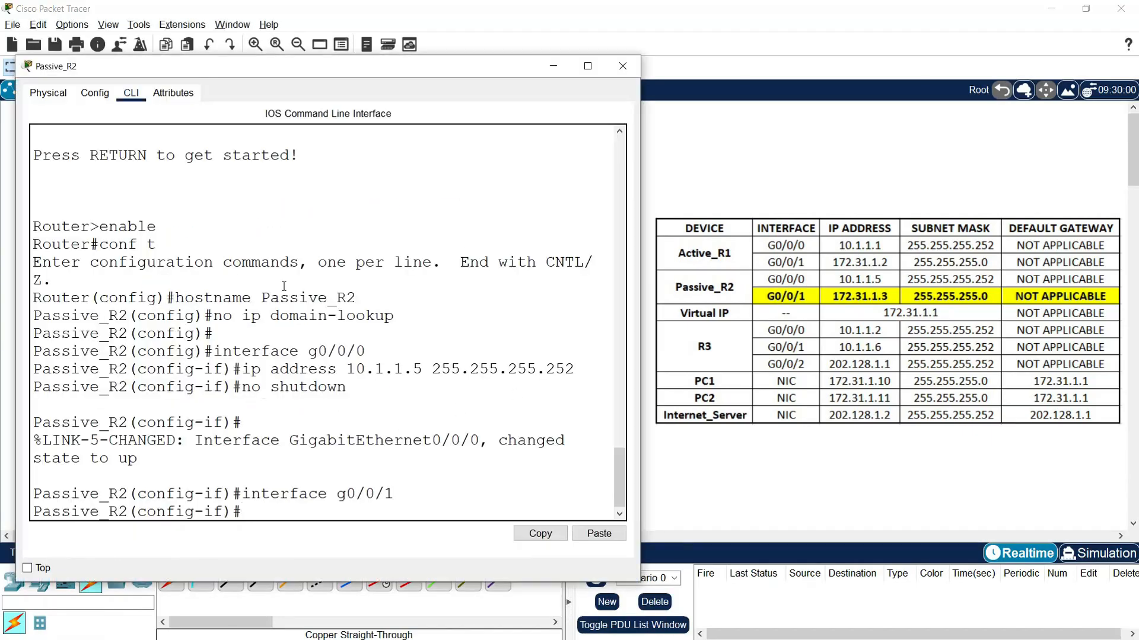
{"action": "type", "text": "ip address 172.31.1"}
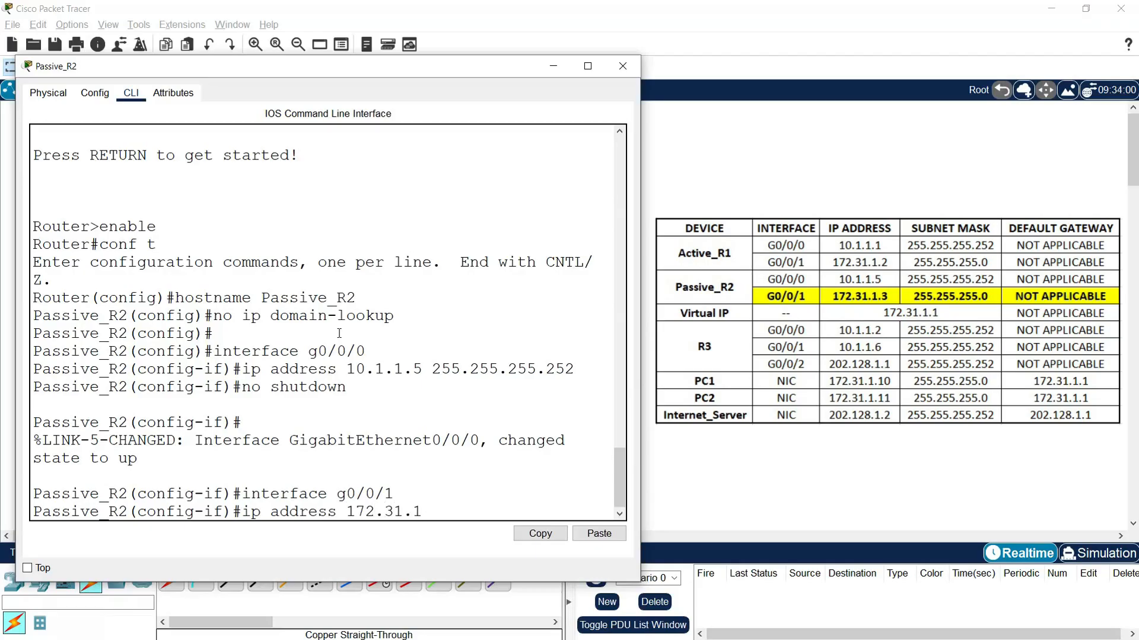
{"action": "type", "text": ".3 255.255.255.0"}
{"action": "key", "text": "Return"}
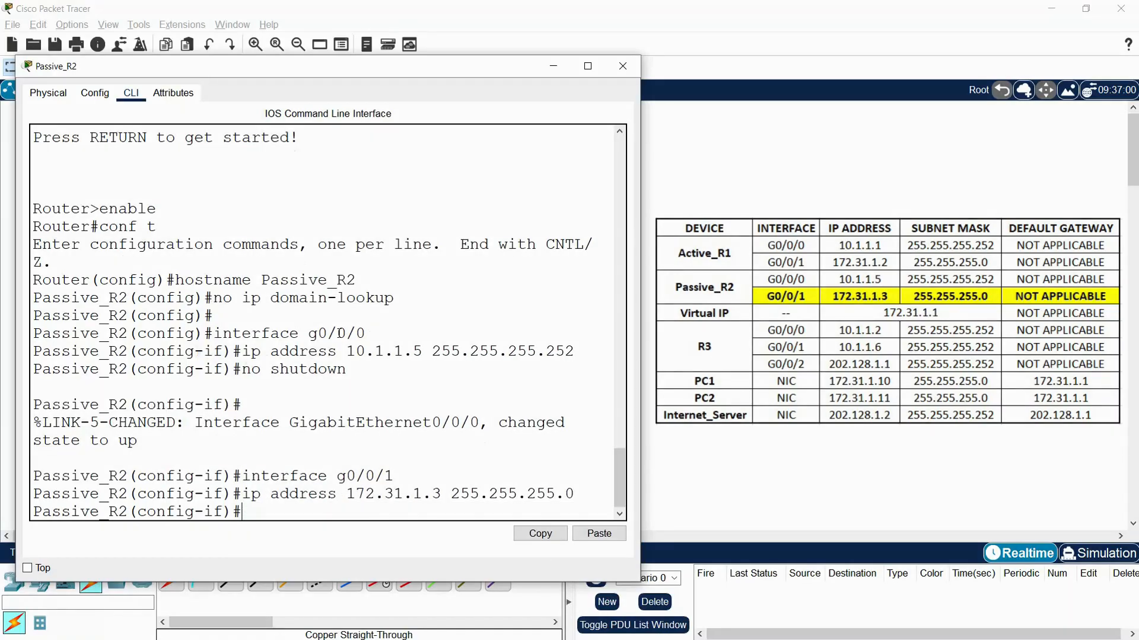
{"action": "type", "text": "no shutdown"}
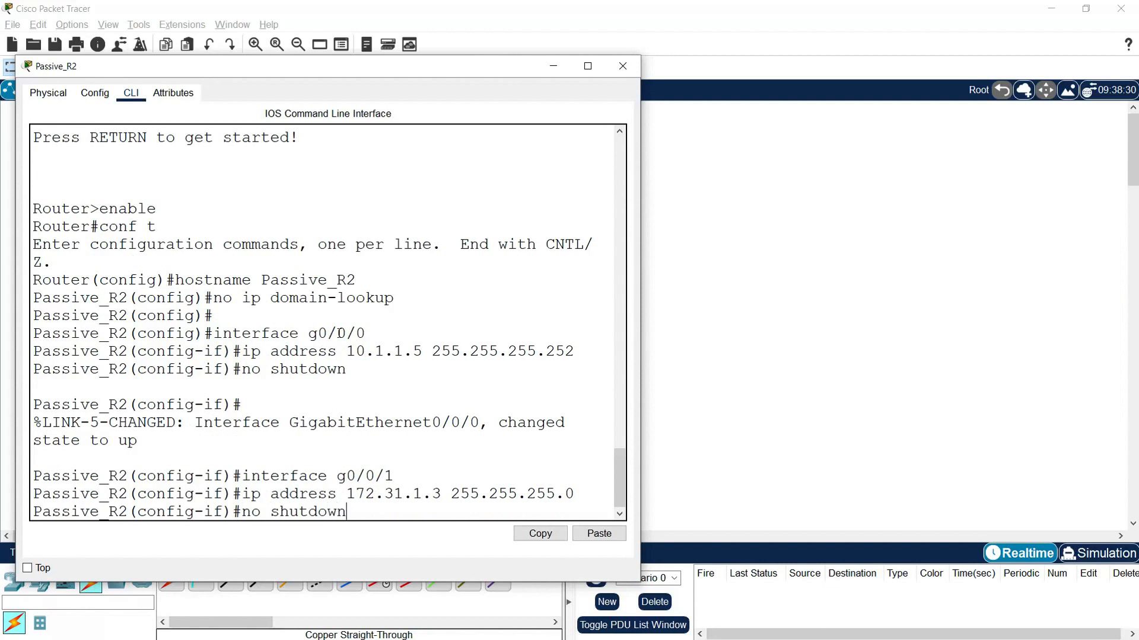
{"action": "key", "text": "Return"}
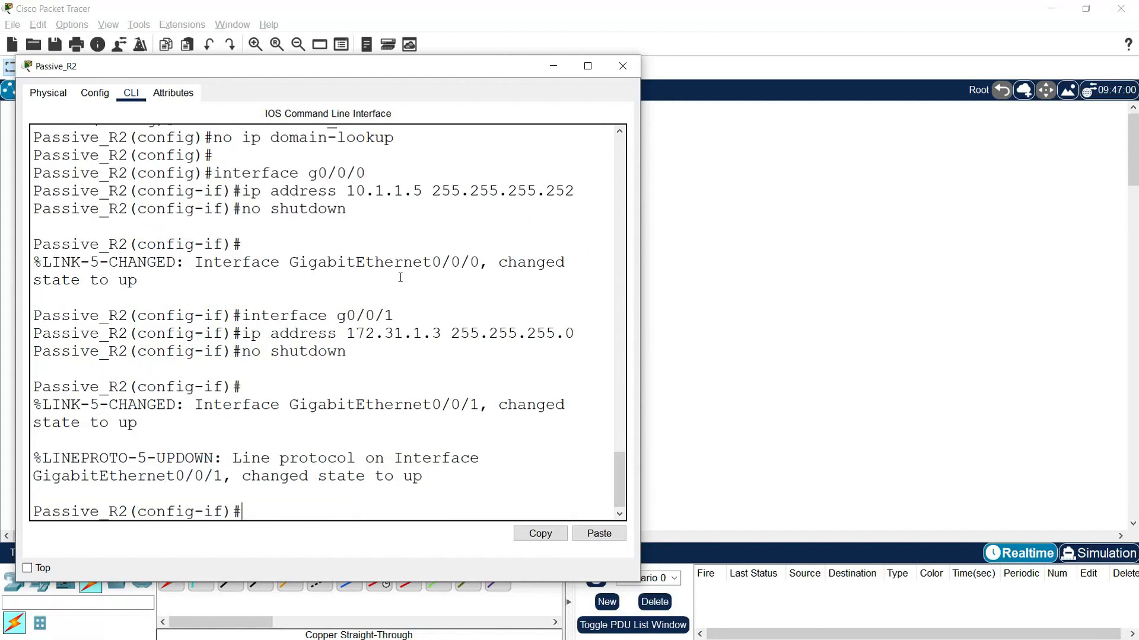
- Leave configuration mode on Passive_R2 and review its interfaces with show ip interface brief
{"action": "left_click_drag", "start_coordinate": [253, 72], "coordinate": [572, 41]}
{"action": "type", "text": "end"}
{"action": "key", "text": "Return"}
{"action": "type", "text": "i"}
{"action": "key", "text": "BackSpace"}
{"action": "type", "text": "show ip interface brief"}
{"action": "key", "text": "Return"}
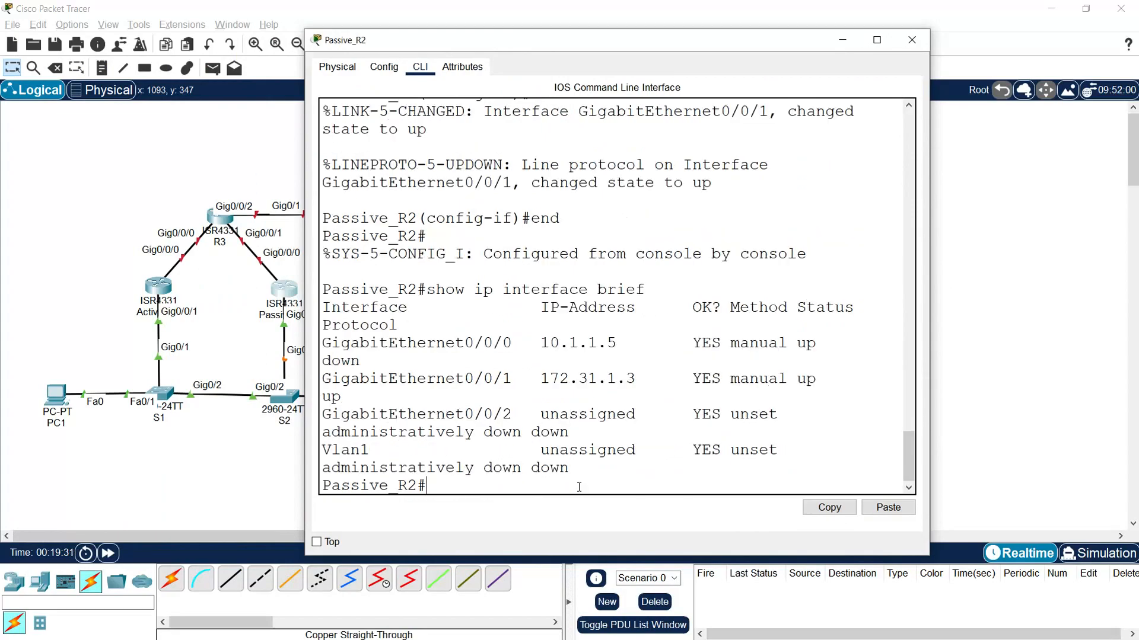
{"action": "left_click_drag", "start_coordinate": [927, 344], "coordinate": [1086, 336]}
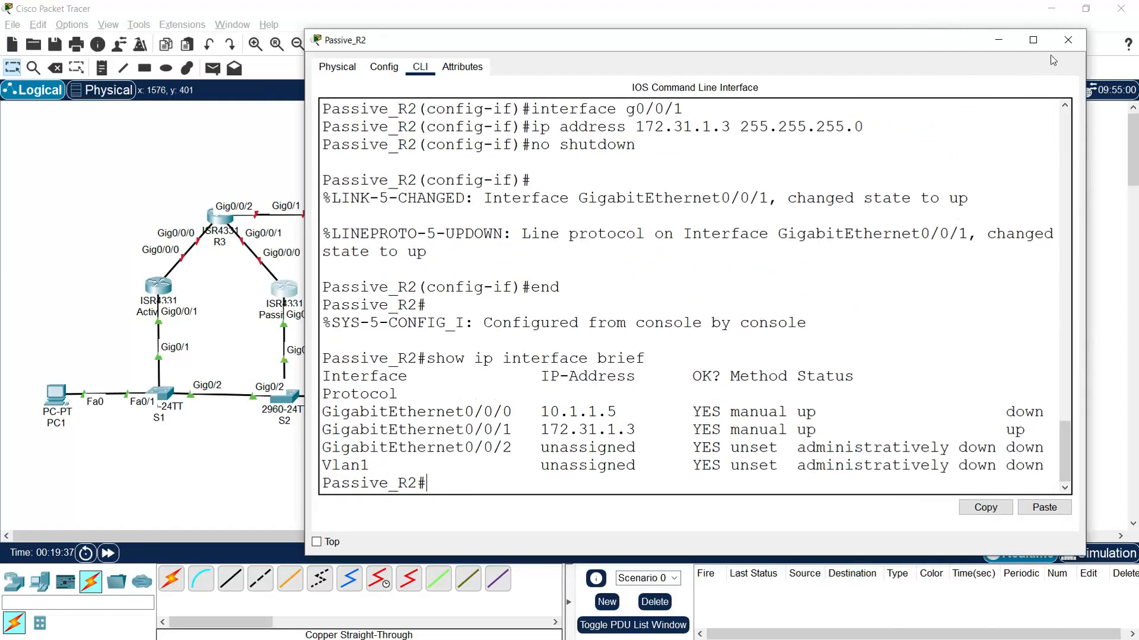
{"action": "left_click", "coordinate": [1067, 41]}
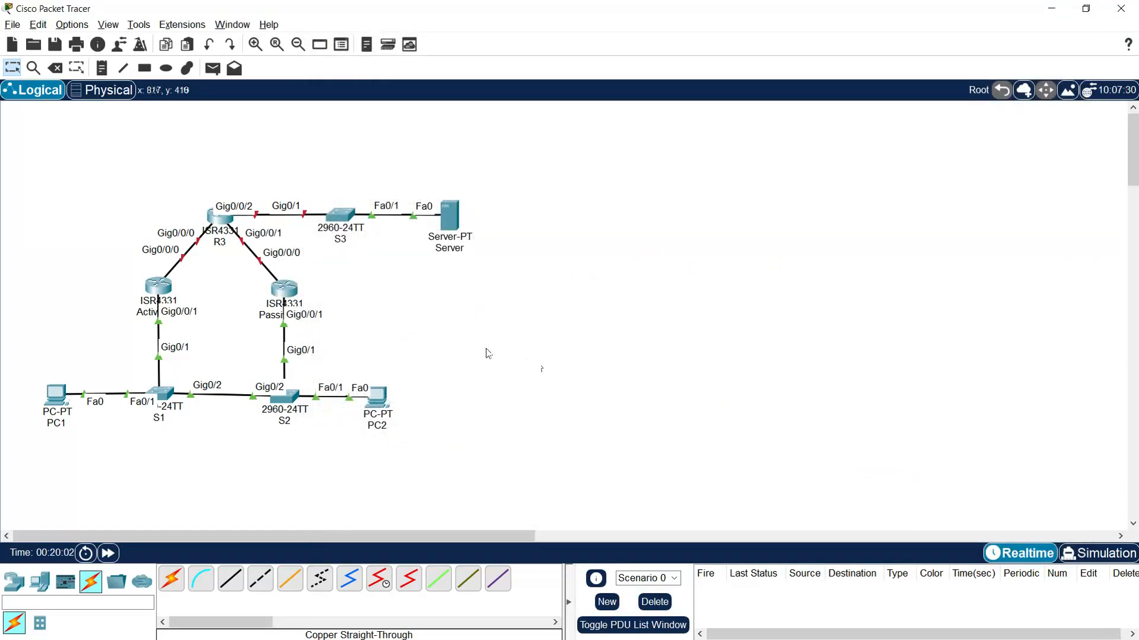
- Open the command line of router R3 and decline the initial configuration dialog
{"action": "left_click", "coordinate": [221, 218]}
{"action": "left_click_drag", "start_coordinate": [614, 134], "coordinate": [231, 69]}
{"action": "left_click_drag", "start_coordinate": [530, 267], "coordinate": [710, 266]}
{"action": "left_click", "coordinate": [129, 85]}
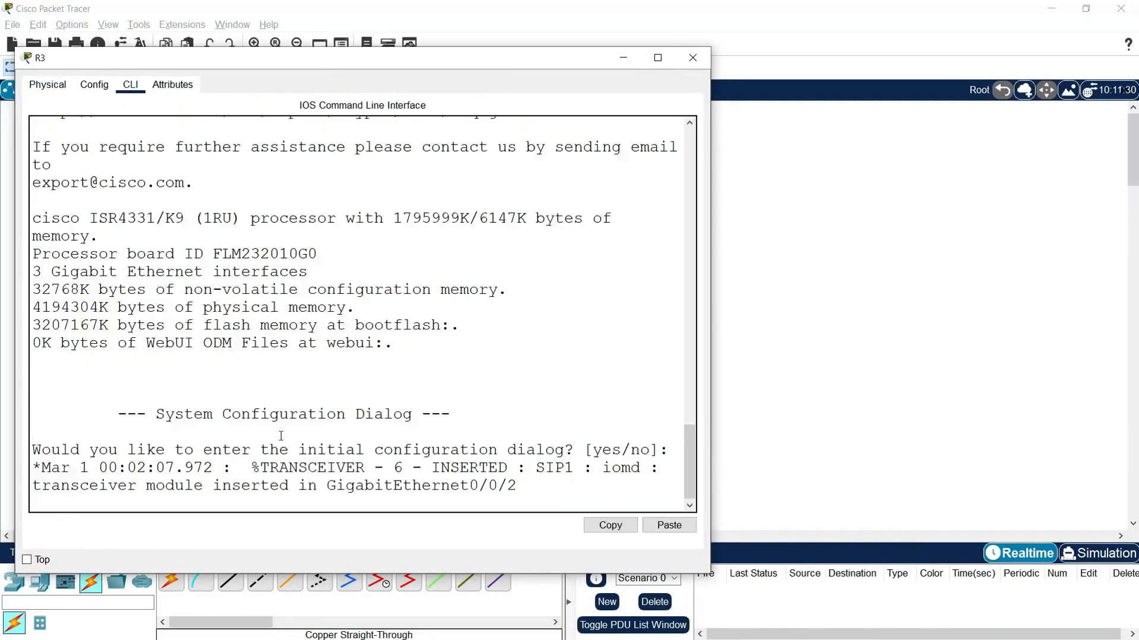
{"action": "key", "text": "Return"}
{"action": "type", "text": "no"}
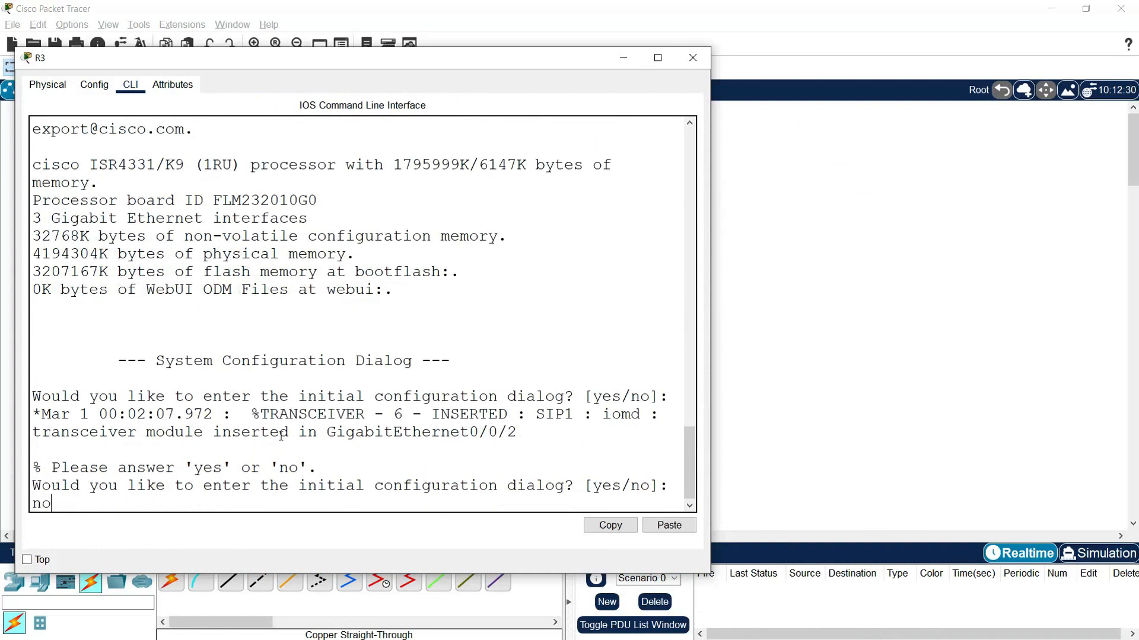
{"action": "key", "text": "Return"}
{"action": "key", "text": "Return"}
- Enter global configuration mode on the router and set its hostname to R3
{"action": "type", "text": "enable"}
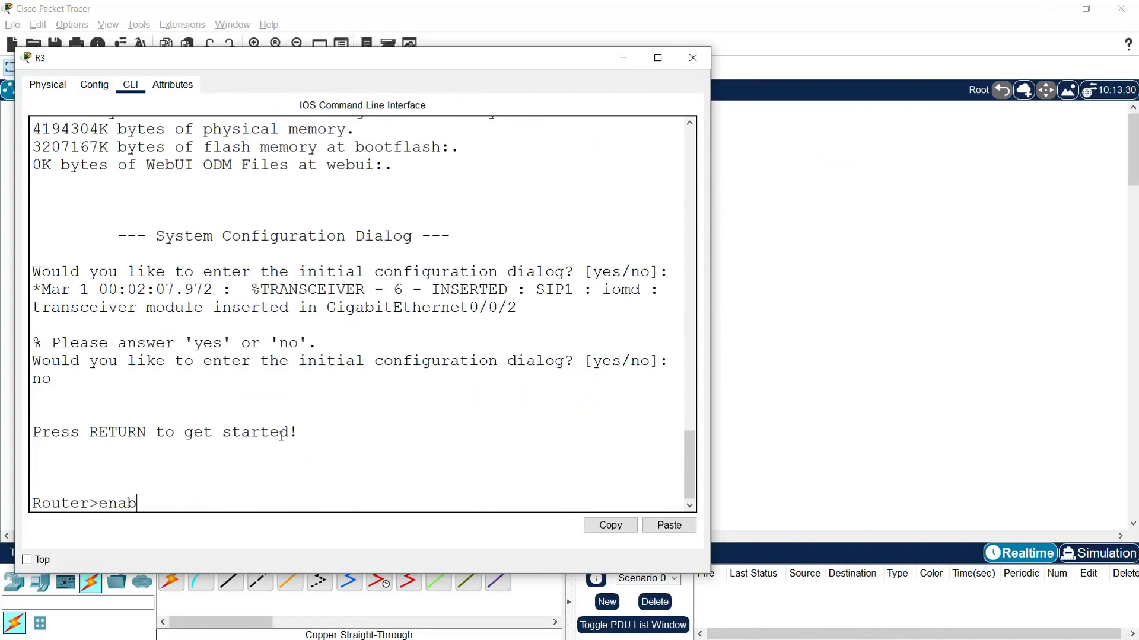
{"action": "key", "text": "Return"}
{"action": "type", "text": "conf t"}
{"action": "key", "text": "Return"}
{"action": "type", "text": "hostname"}
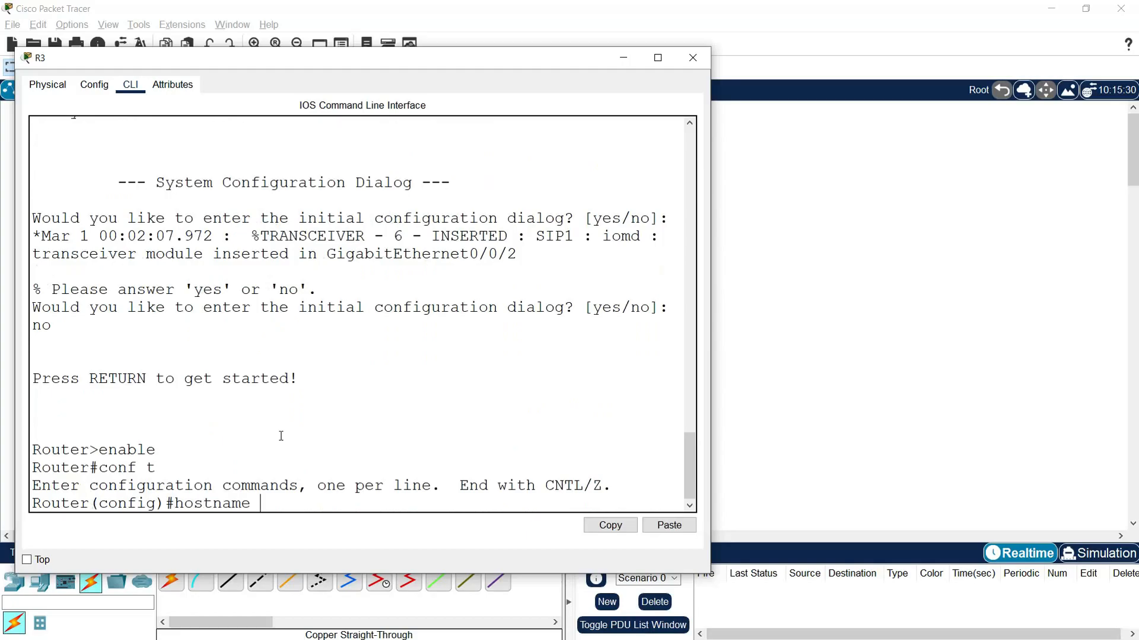
{"action": "type", "text": " R3"}
{"action": "key", "text": "Return"}
- Disable DNS lookup on R3 with the command no ip domain-lookup
{"action": "type", "text": "no ip domain-lookup"}
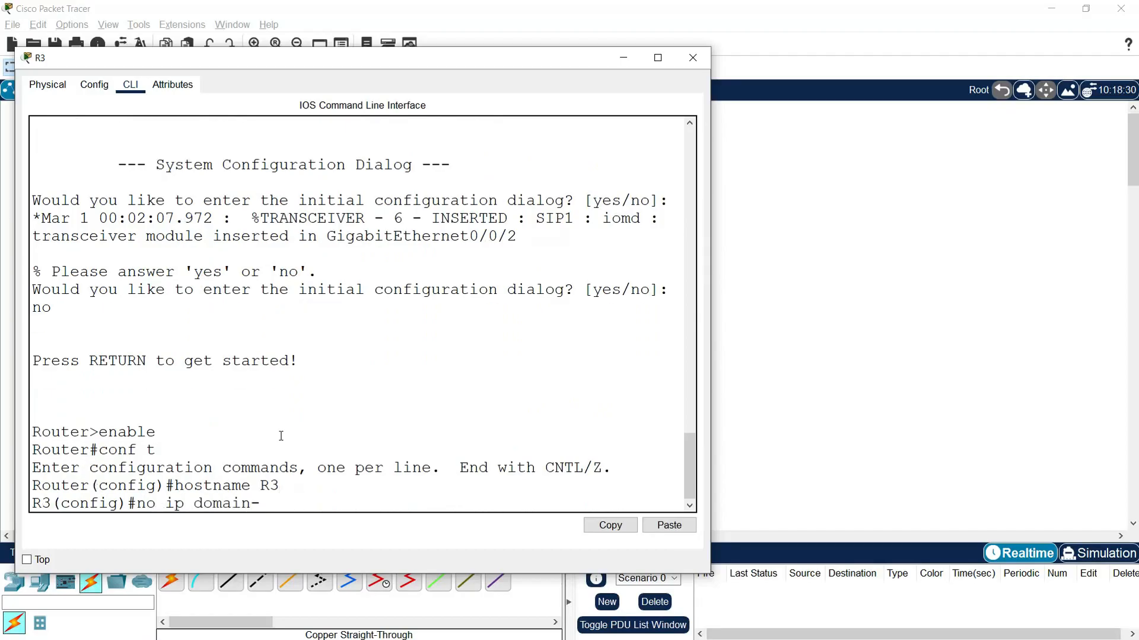
{"action": "key", "text": "Return"}
{"action": "key", "text": "Return"}
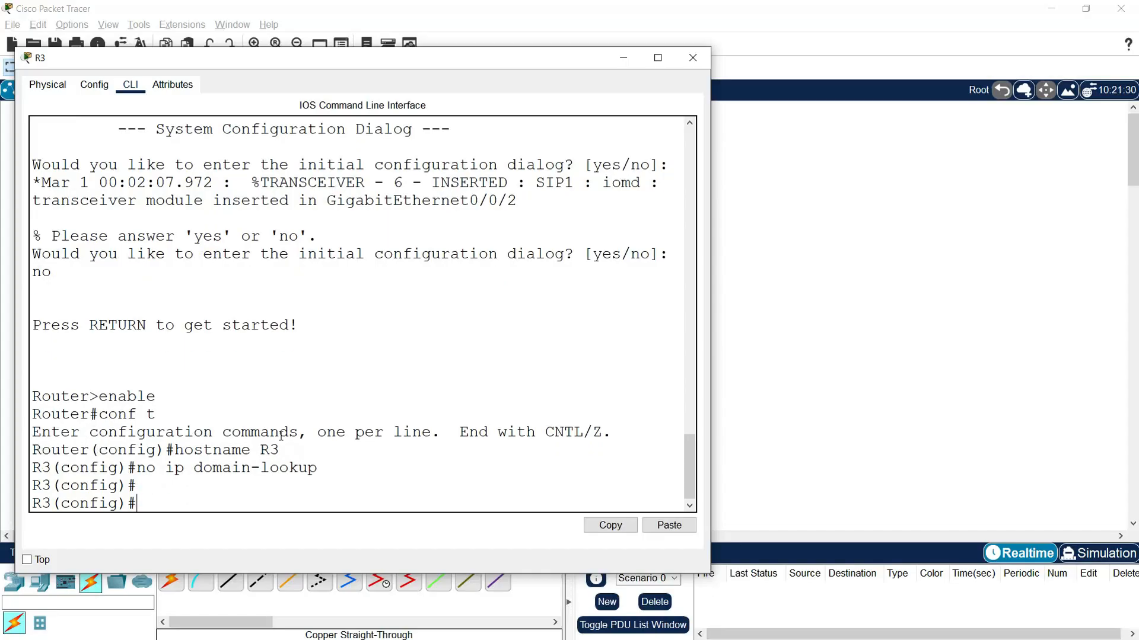
- Give R3 interface g0/0/0 the address 10.1.1.2 with mask 255.255.255.252 and enable it with no shutdown
{"action": "type", "text": "interf"}
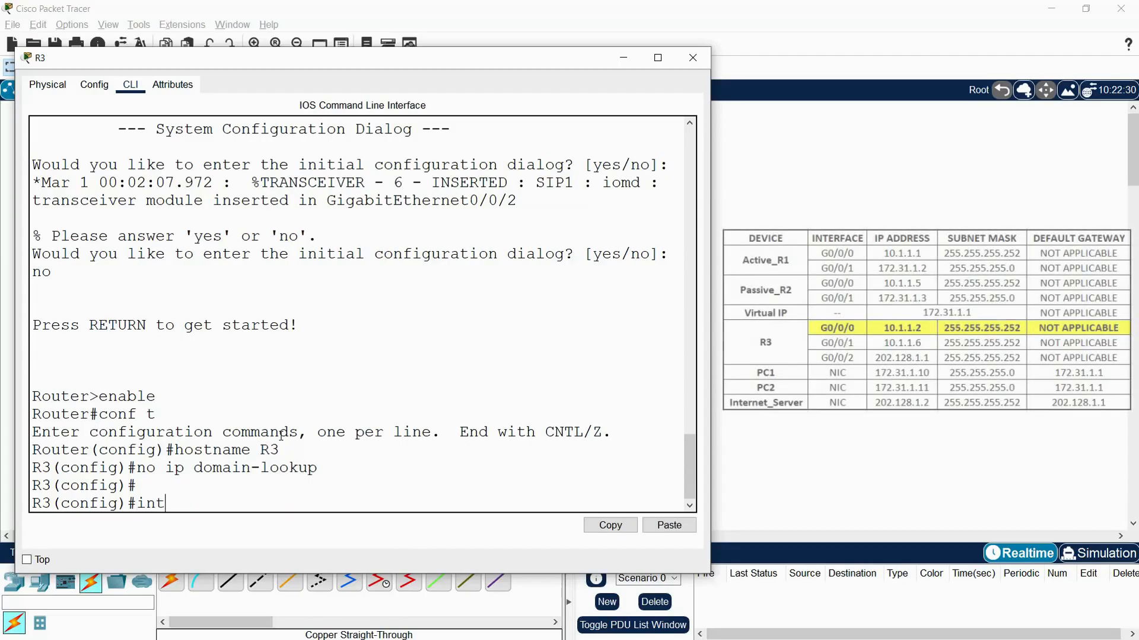
{"action": "type", "text": "ace"}
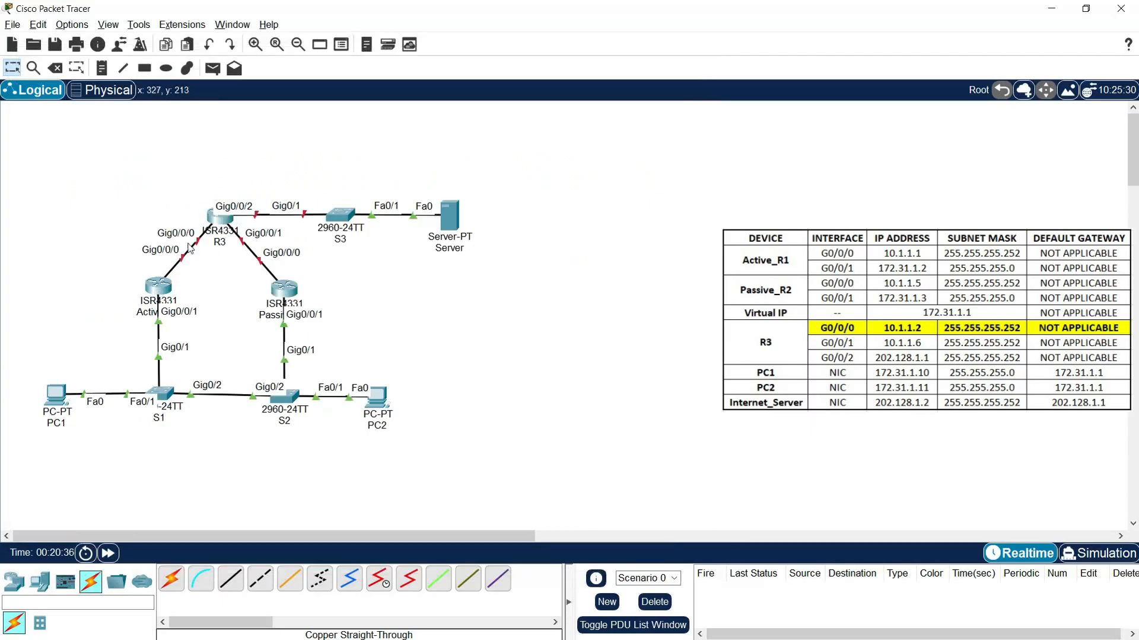
{"action": "left_click", "coordinate": [222, 227]}
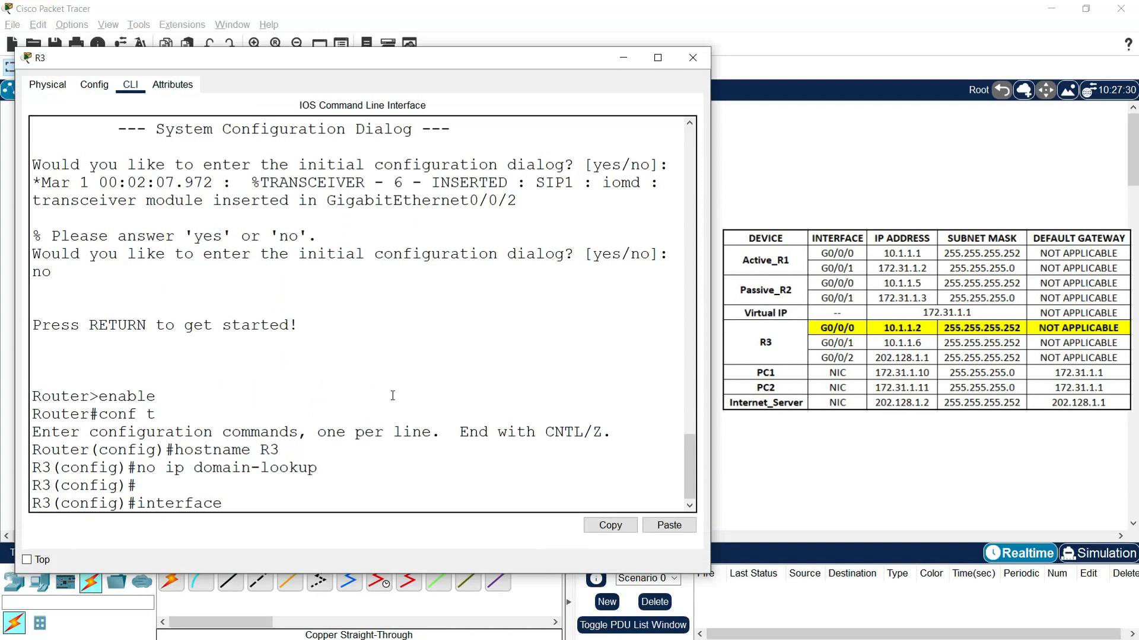
{"action": "type", "text": "g0/0/0"}
{"action": "key", "text": "Return"}
{"action": "type", "text": "ip address"}
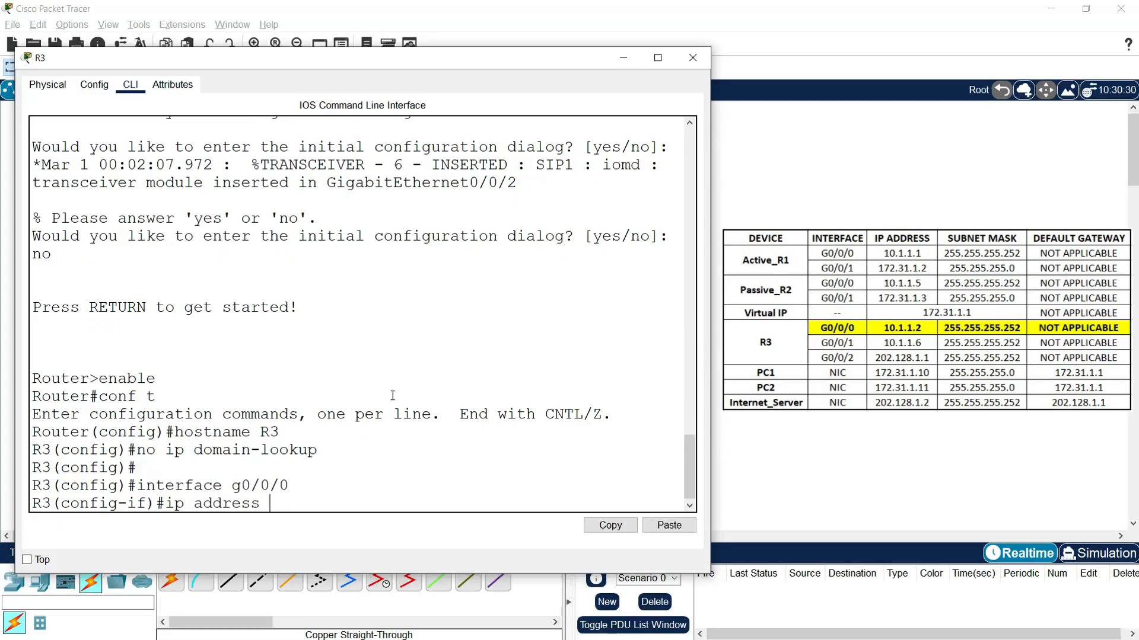
{"action": "type", "text": " 10.1.1.2 255.255.255."}
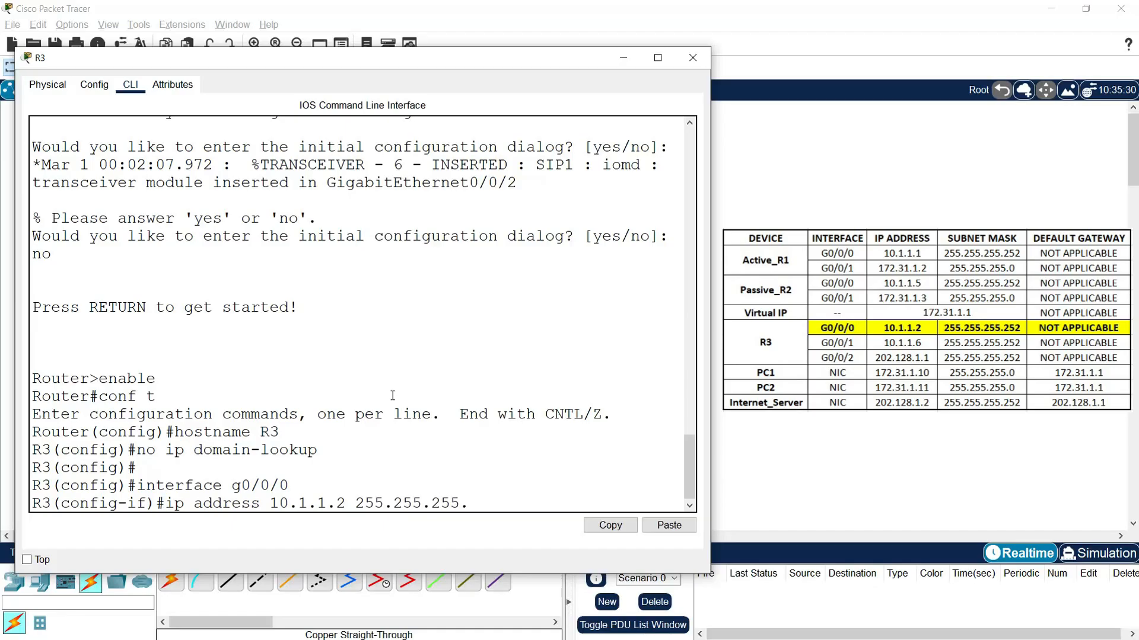
{"action": "type", "text": "2452"}
{"action": "key", "text": "Return"}
{"action": "type", "text": "no shutdown"}
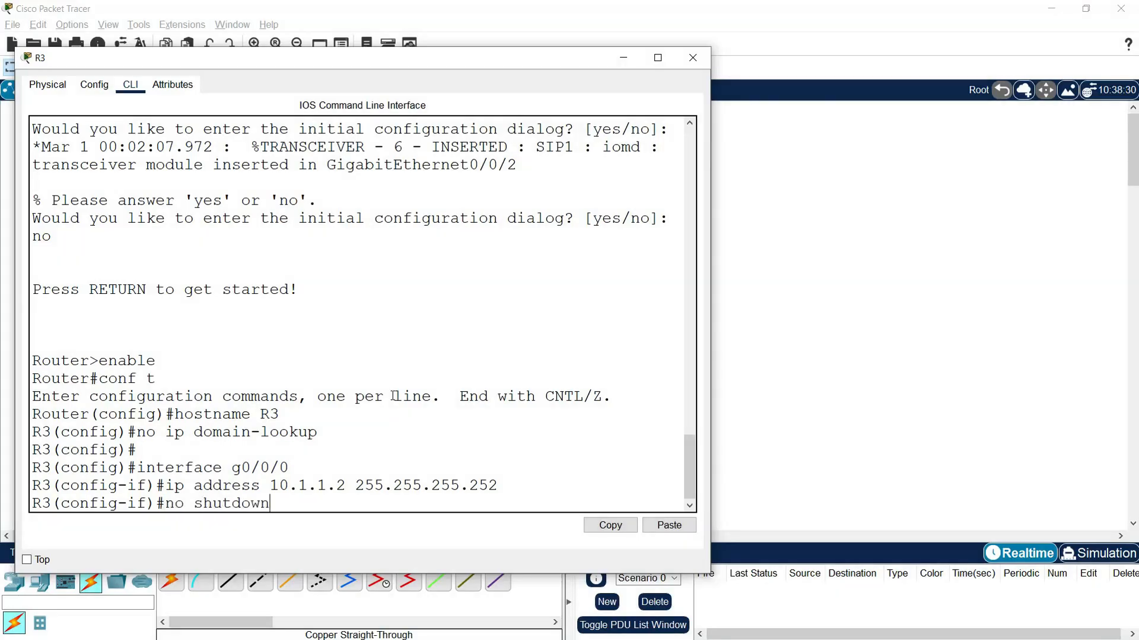
{"action": "key", "text": "Return"}
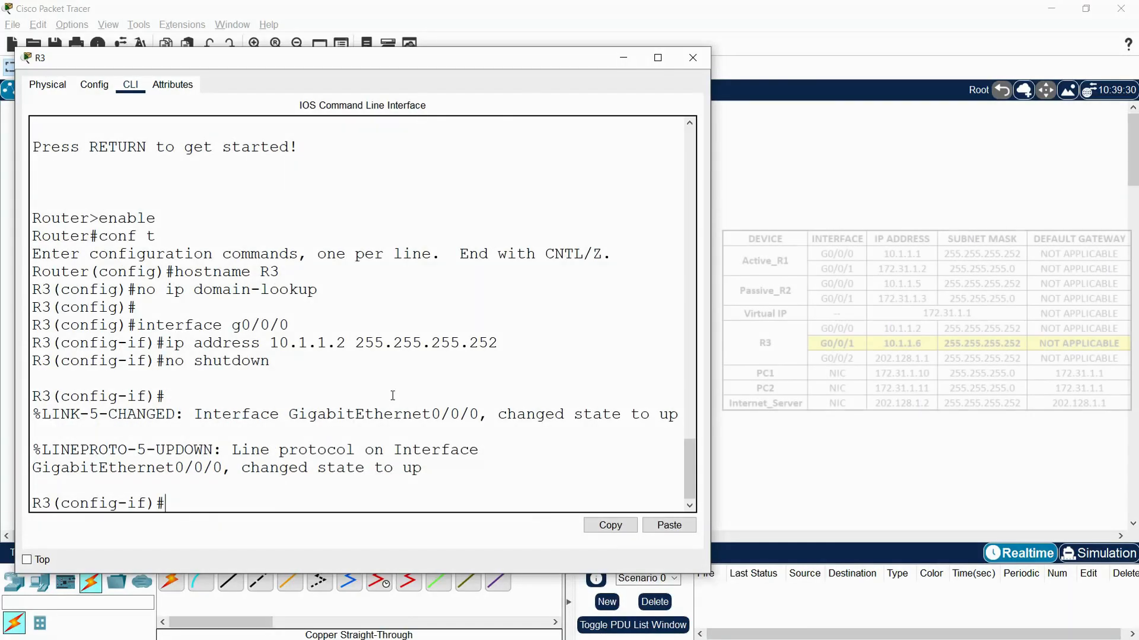
- Give R3 interface g0/0/1 the address 10.1.1.6 with mask 255.255.255.252 and enable it with no shutdown
{"action": "type", "text": "interface g0/0/1"}
{"action": "key", "text": "Return"}
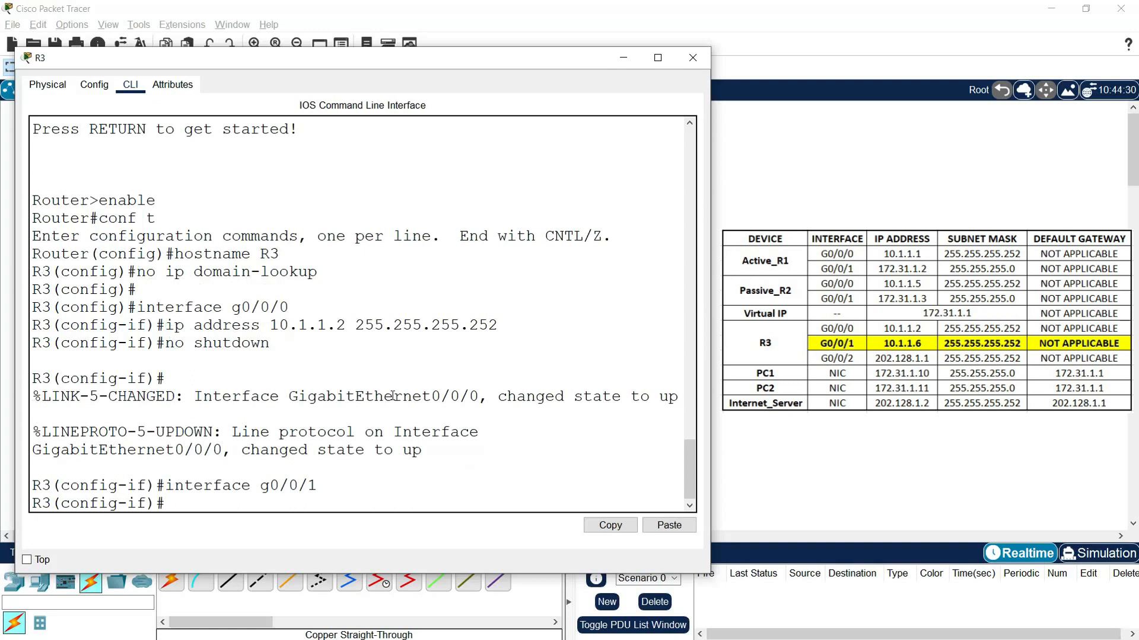
{"action": "type", "text": "ip address 10.1.1."}
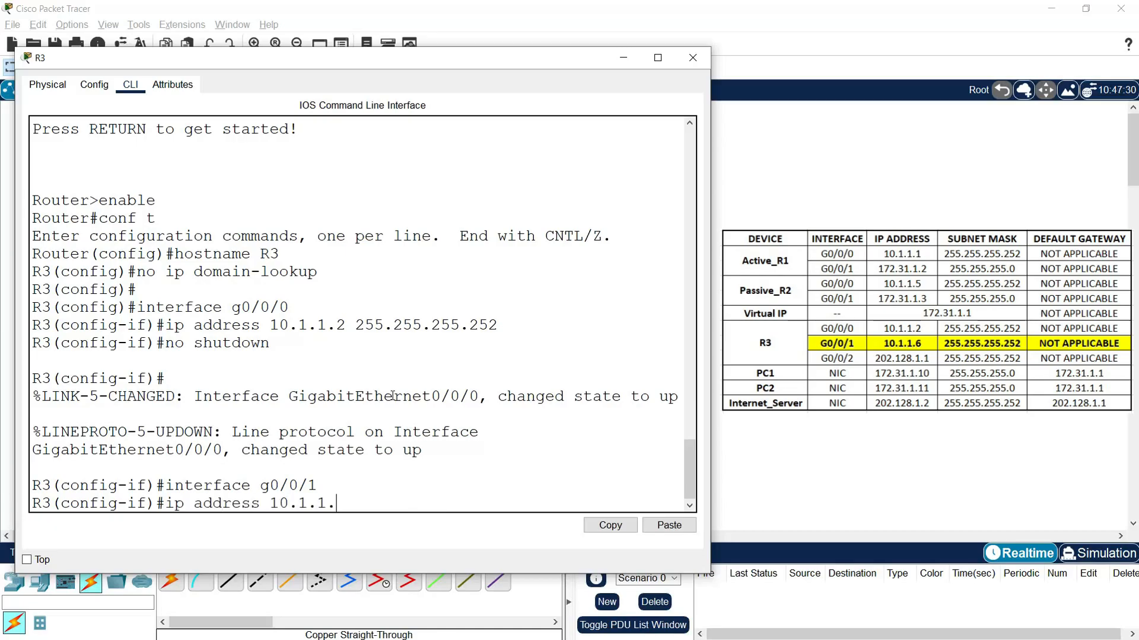
{"action": "type", "text": "6 255.255.255."}
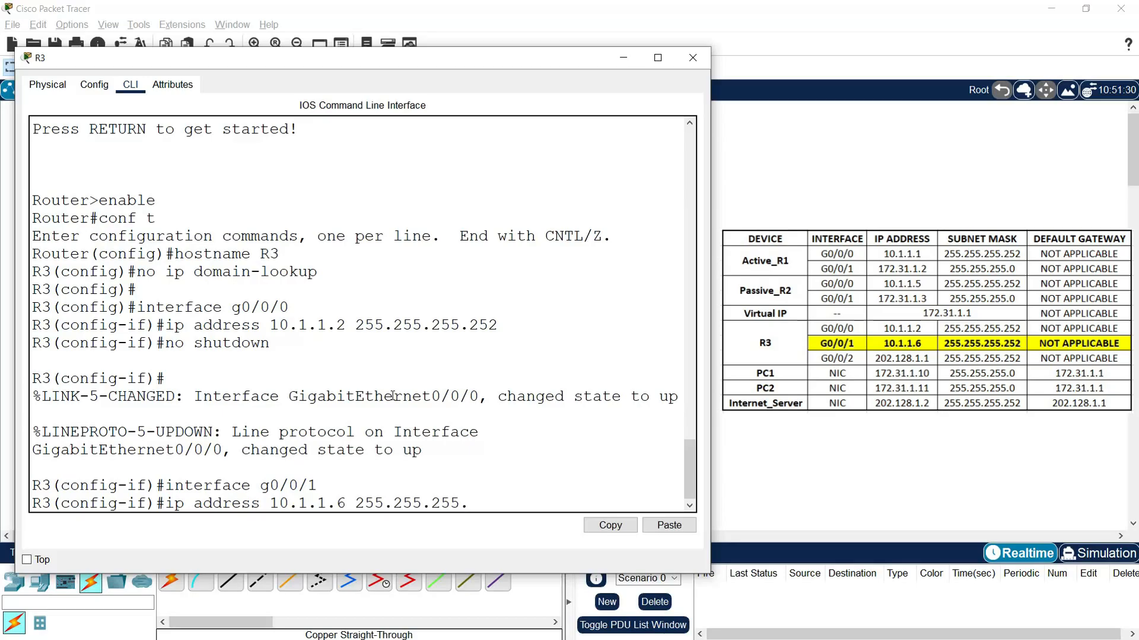
{"action": "type", "text": "252"}
{"action": "key", "text": "Return"}
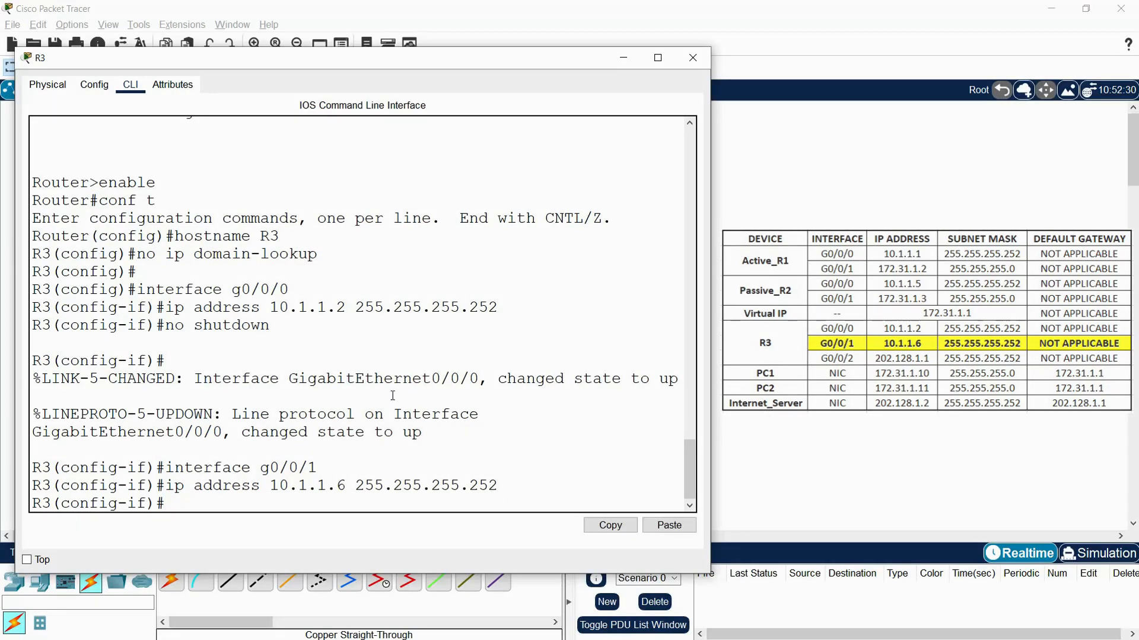
{"action": "type", "text": "no shutdown"}
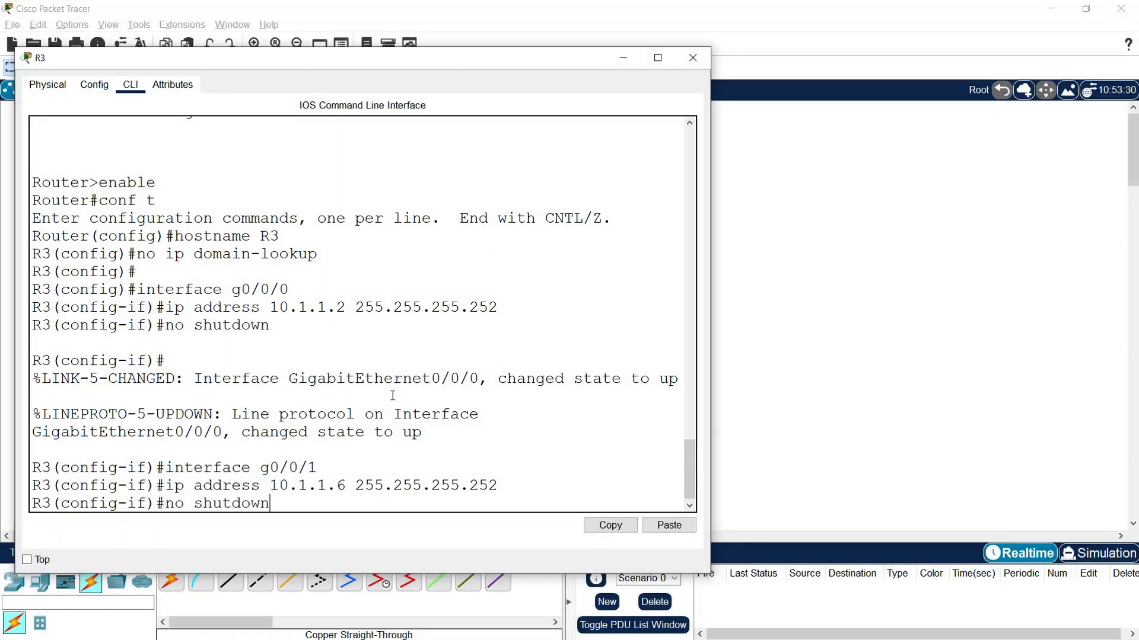
{"action": "key", "text": "Return"}
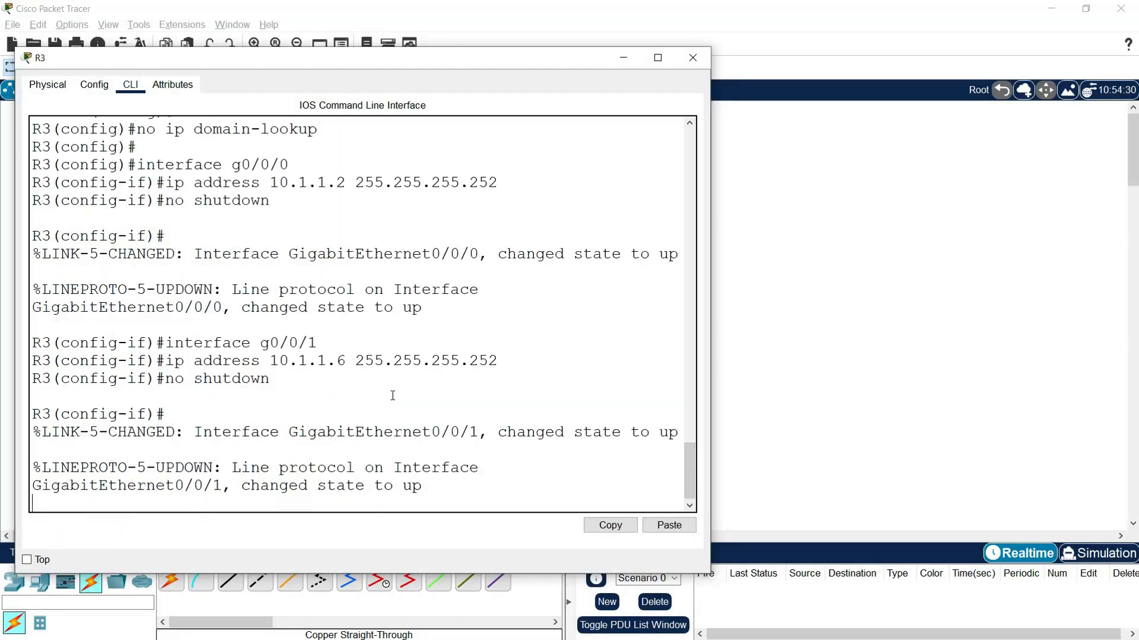
{"action": "key", "text": "Return"}
{"action": "key", "text": "Return"}
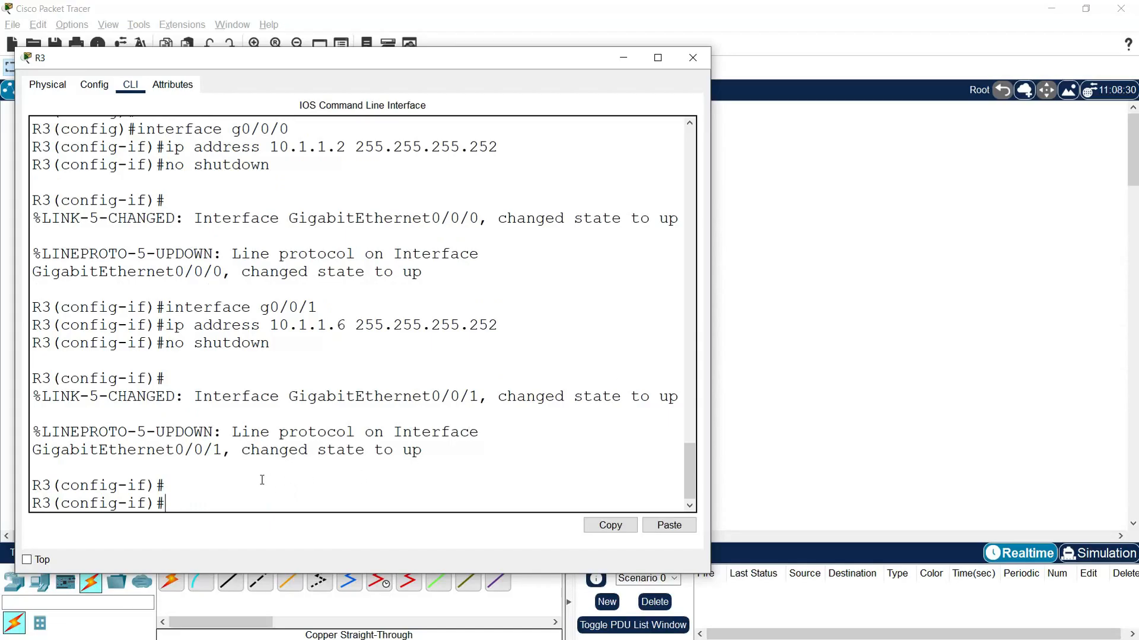
- End configuration mode on R3 and examine the link states around R3, S3 and the server in the topology
{"action": "type", "text": "end"}
{"action": "key", "text": "Return"}
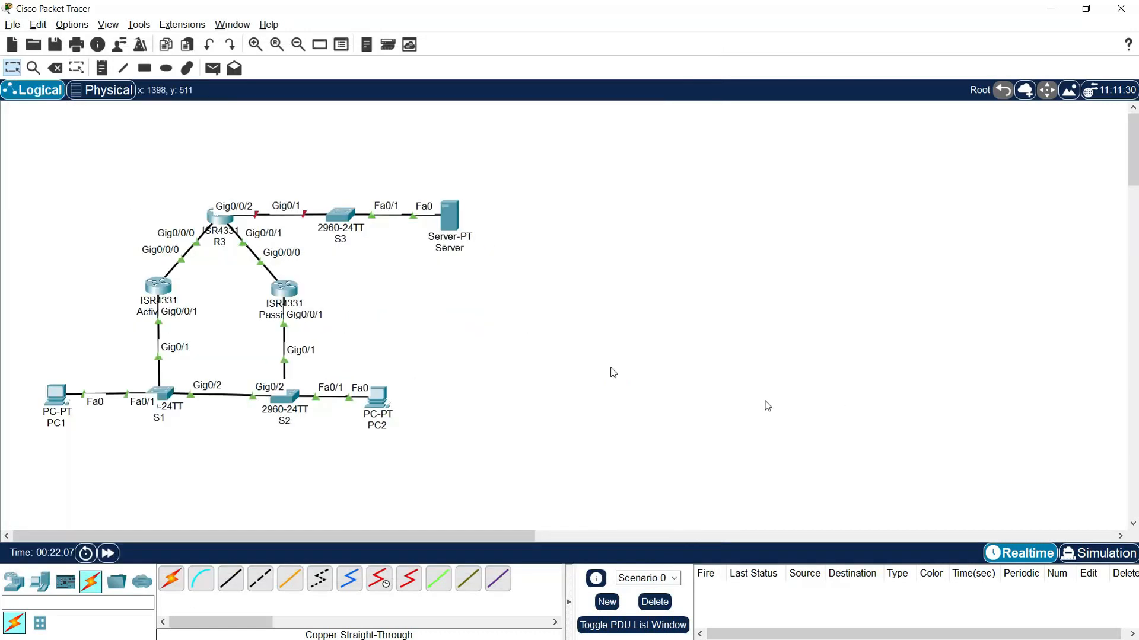
{"action": "mouse_move", "coordinate": [223, 229]}
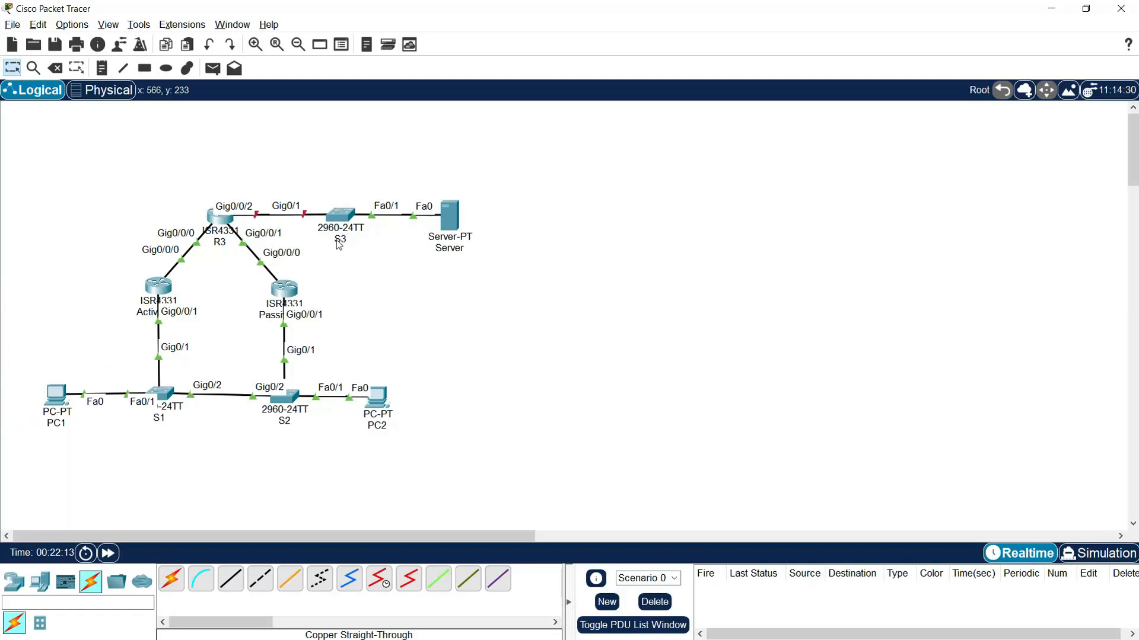
{"action": "left_click_drag", "start_coordinate": [505, 185], "coordinate": [340, 268]}
{"action": "left_click", "coordinate": [366, 290]}
- Enter global configuration mode on R3 and select interface g0/0/2 for configuration
{"action": "left_click", "coordinate": [221, 217]}
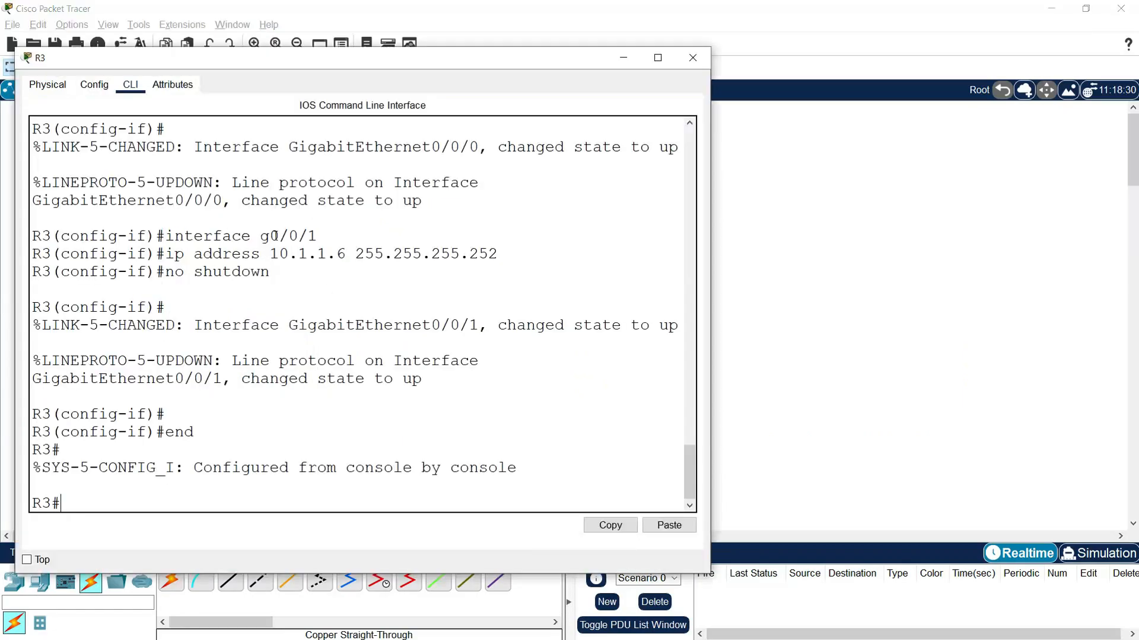
{"action": "type", "text": "conf t"}
{"action": "key", "text": "Return"}
{"action": "type", "text": "interface g0/0/2"}
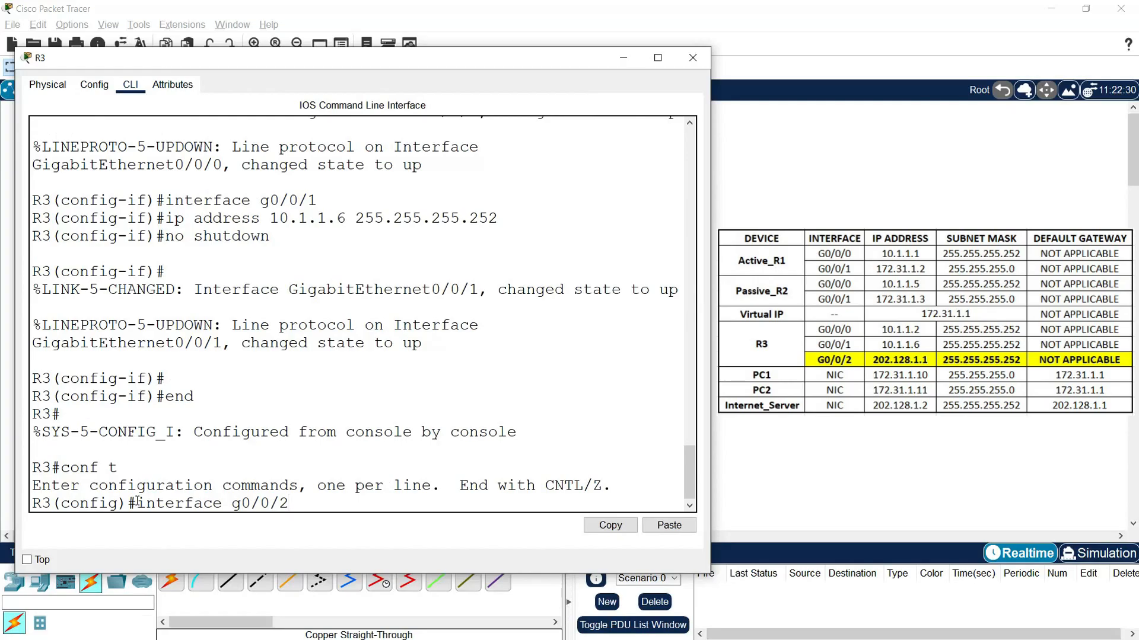
{"action": "key", "text": "Return"}
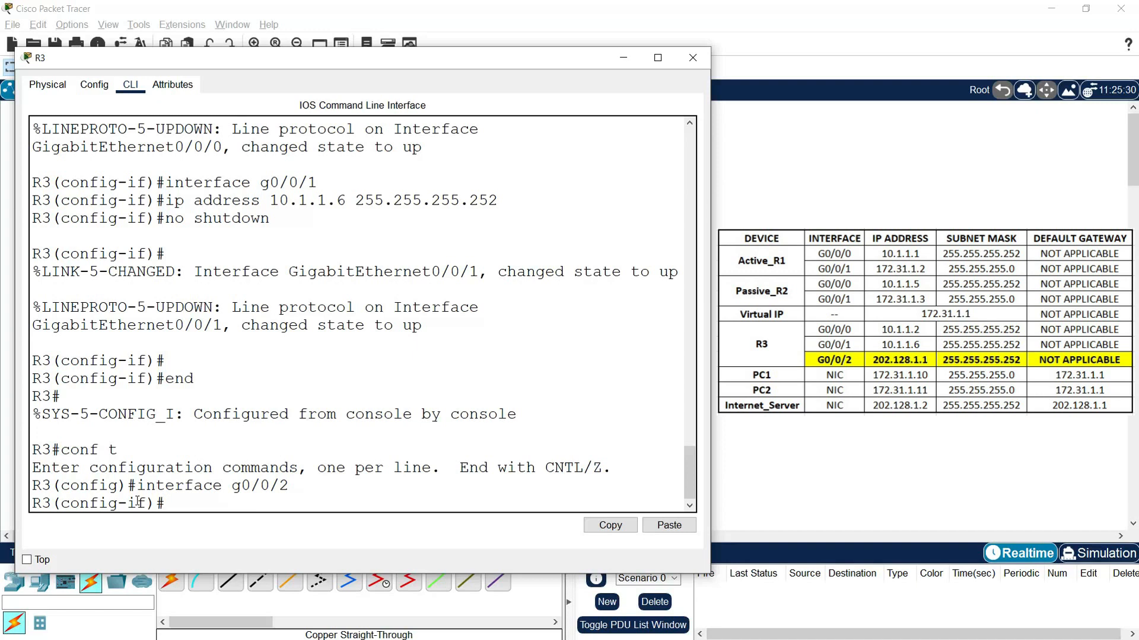
- Give R3 interface g0/0/2 the address 202.128.1.1 with mask 255.255.255.252, enable it with no shutdown and end configuration mode
{"action": "type", "text": "ip address 202.128.1.1 255.255.255.252"}
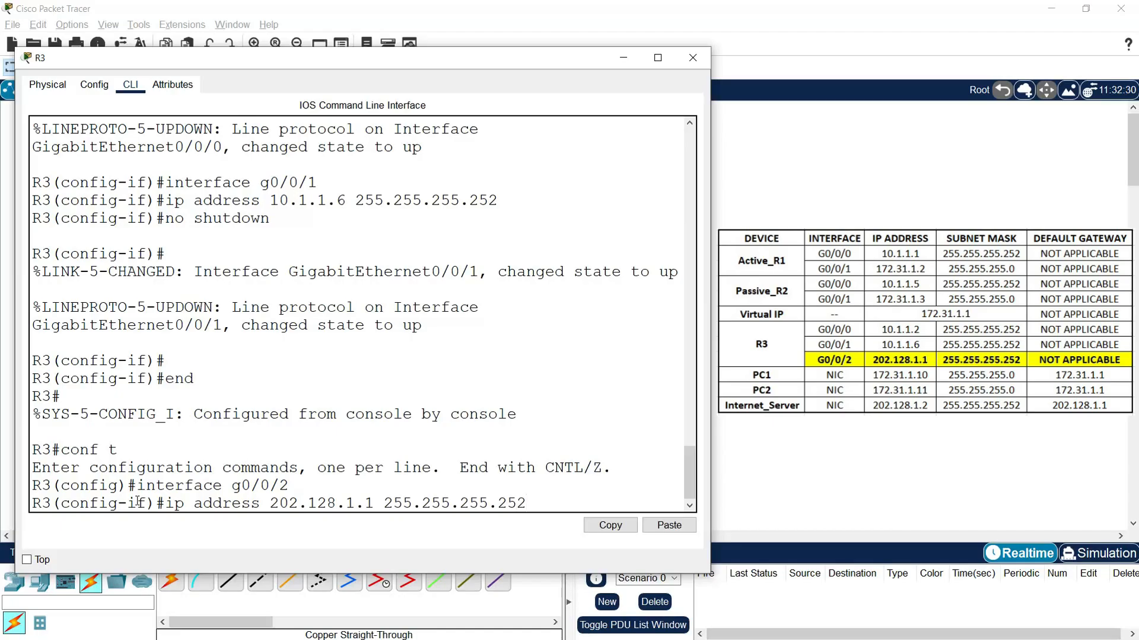
{"action": "key", "text": "Return"}
{"action": "type", "text": "no shutd"}
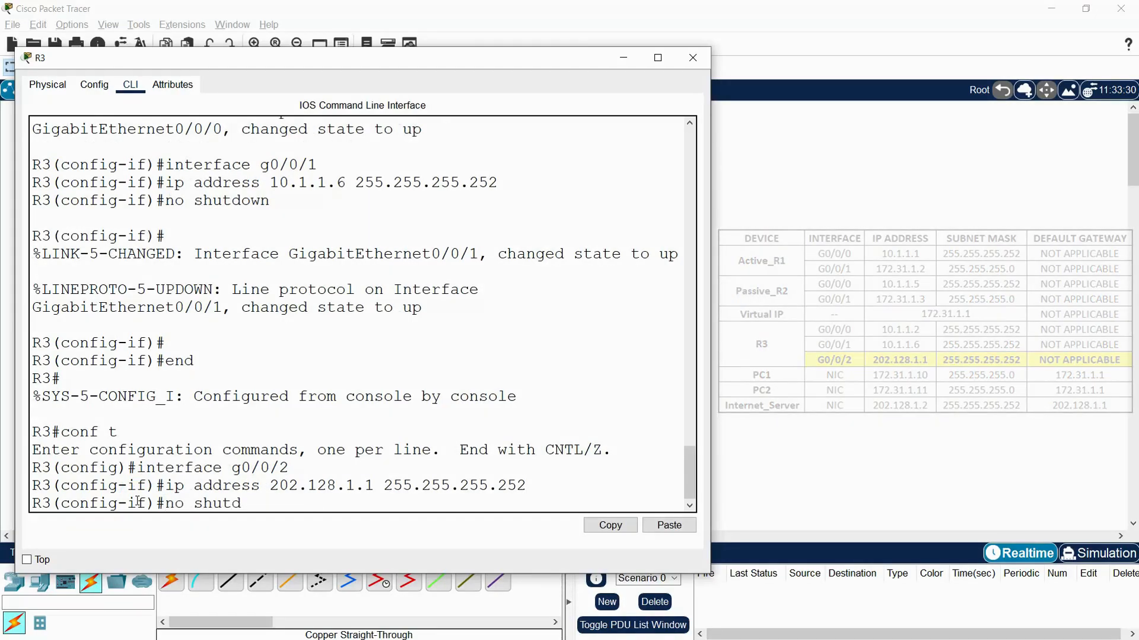
{"action": "type", "text": "own"}
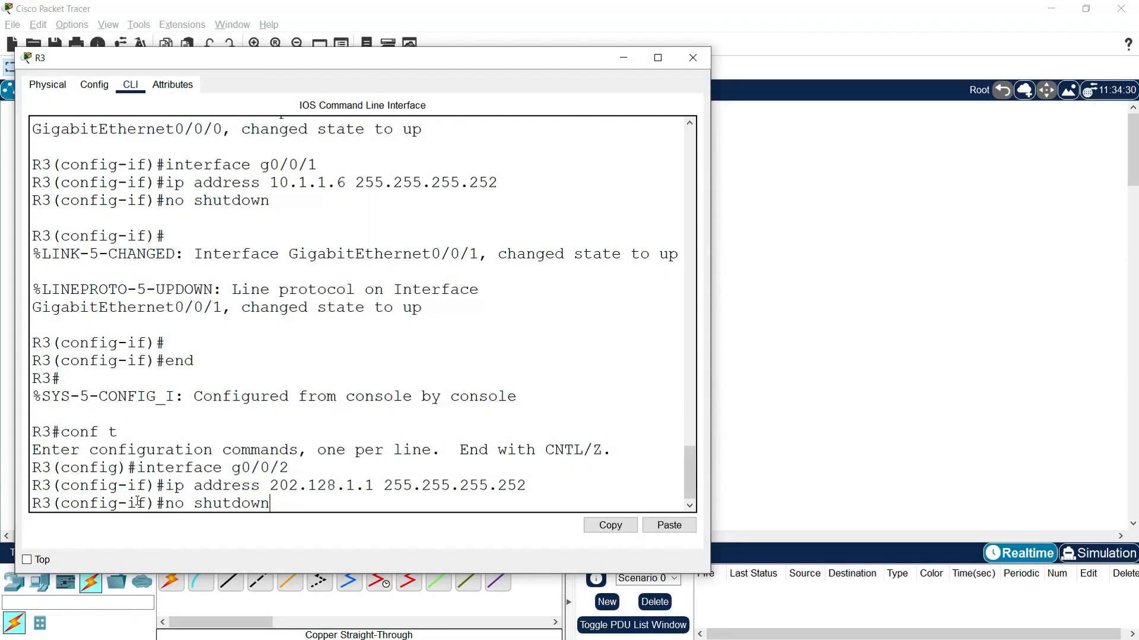
{"action": "key", "text": "Return"}
{"action": "type", "text": "end"}
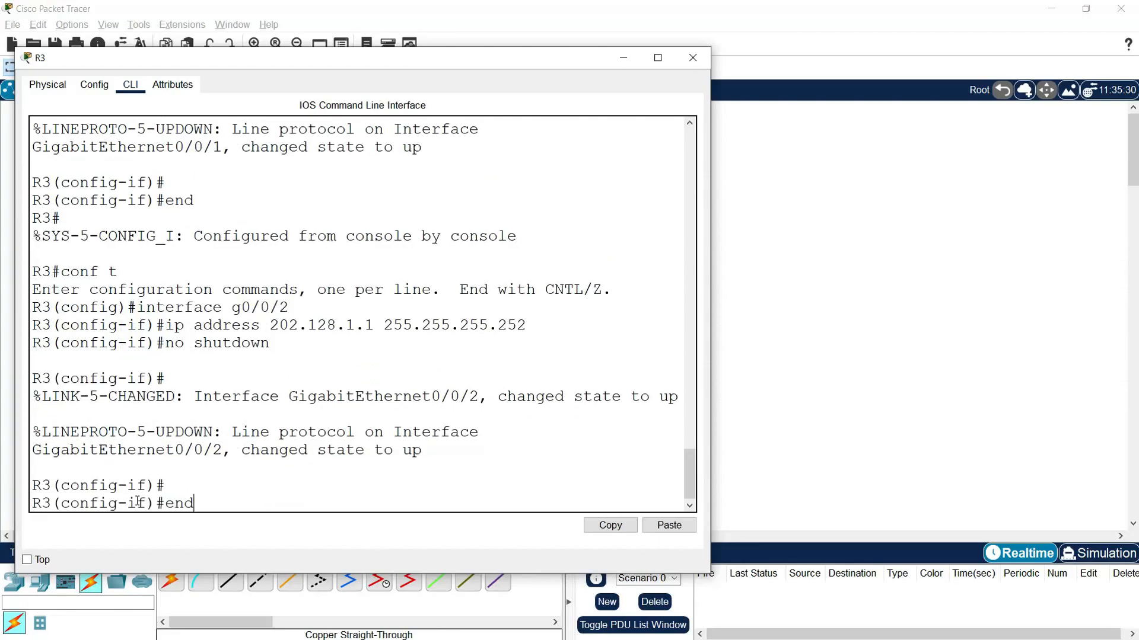
{"action": "key", "text": "Return"}
{"action": "key", "text": "Return"}
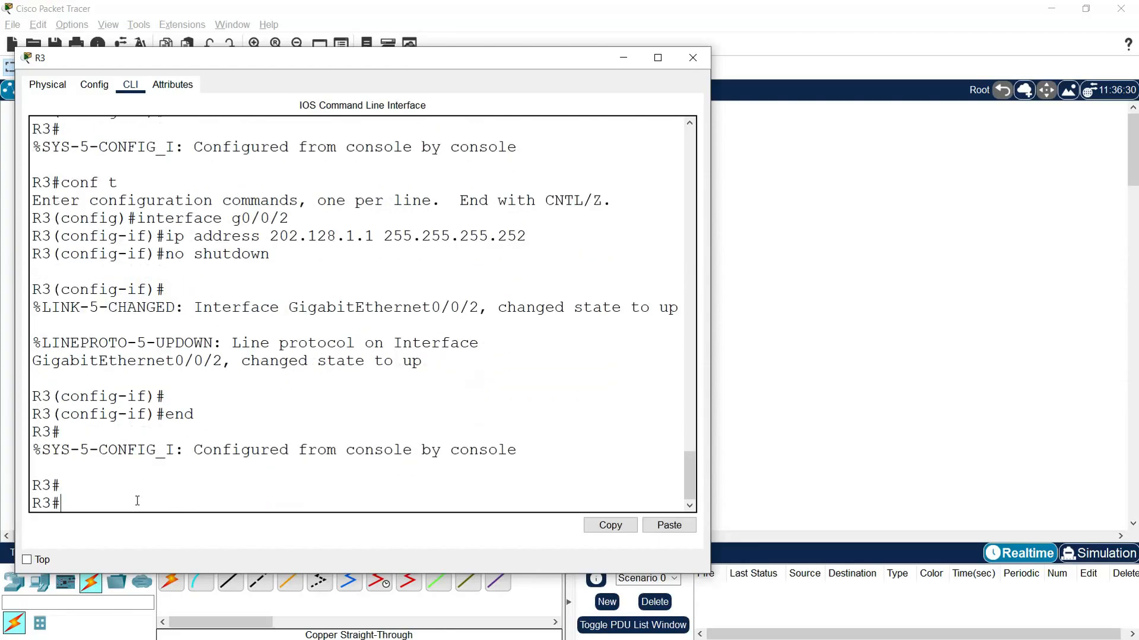
- Review the addresses and status of R3's interfaces with show ip interface brief
{"action": "type", "text": "show ip interface brief"}
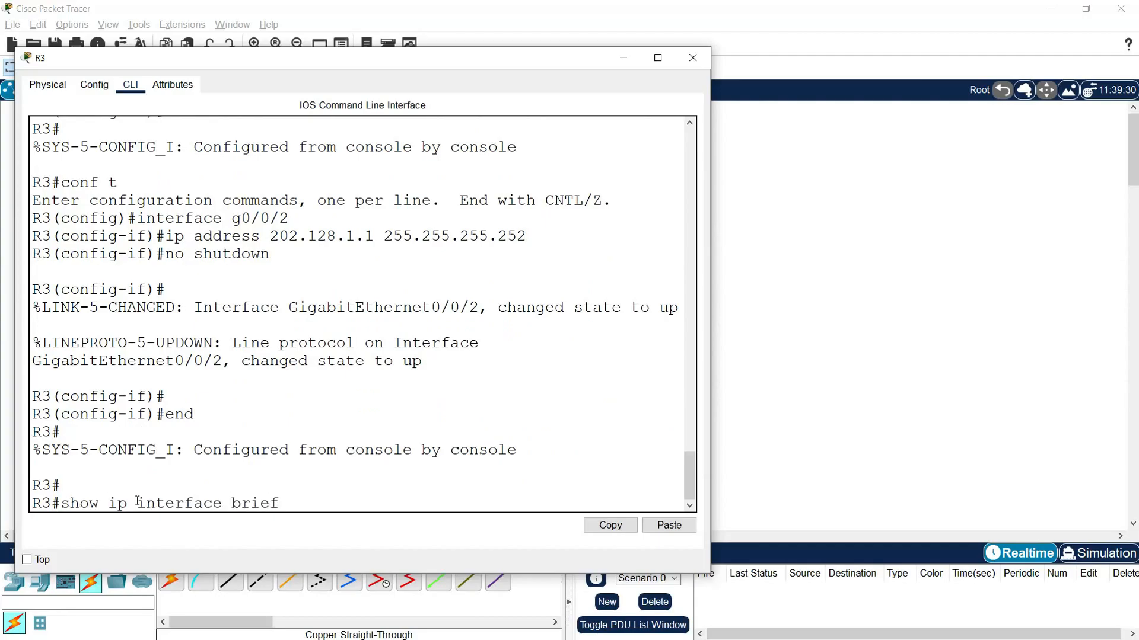
{"action": "key", "text": "Return"}
{"action": "left_click_drag", "start_coordinate": [710, 333], "coordinate": [933, 349]}
{"action": "left_click_drag", "start_coordinate": [39, 429], "coordinate": [761, 466]}
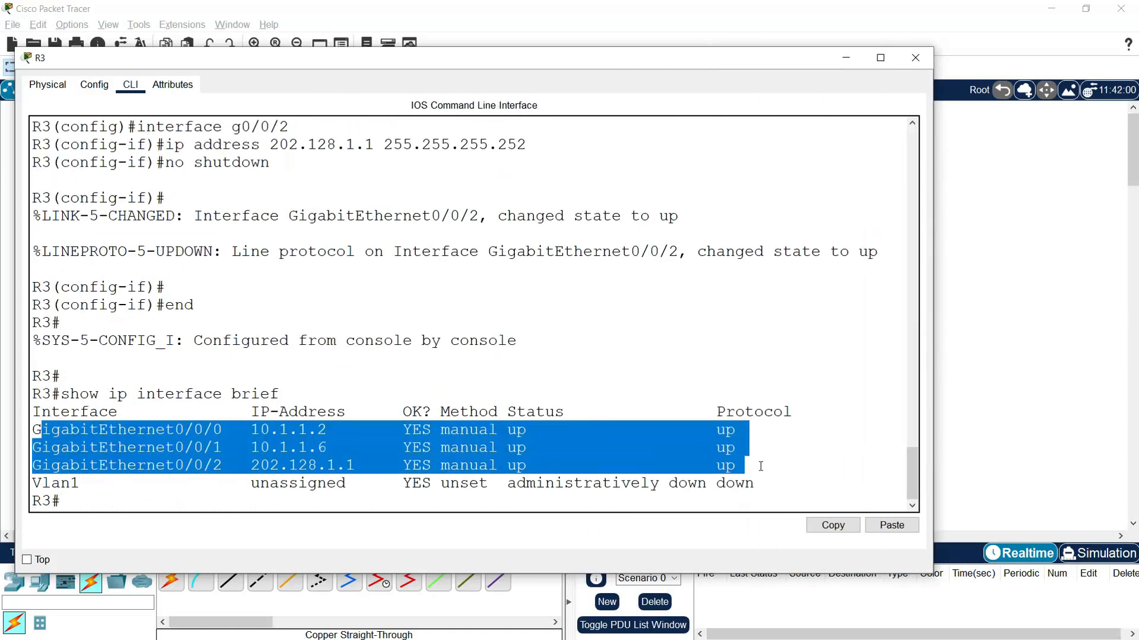
{"action": "left_click", "coordinate": [717, 451]}
{"action": "left_click", "coordinate": [915, 58]}
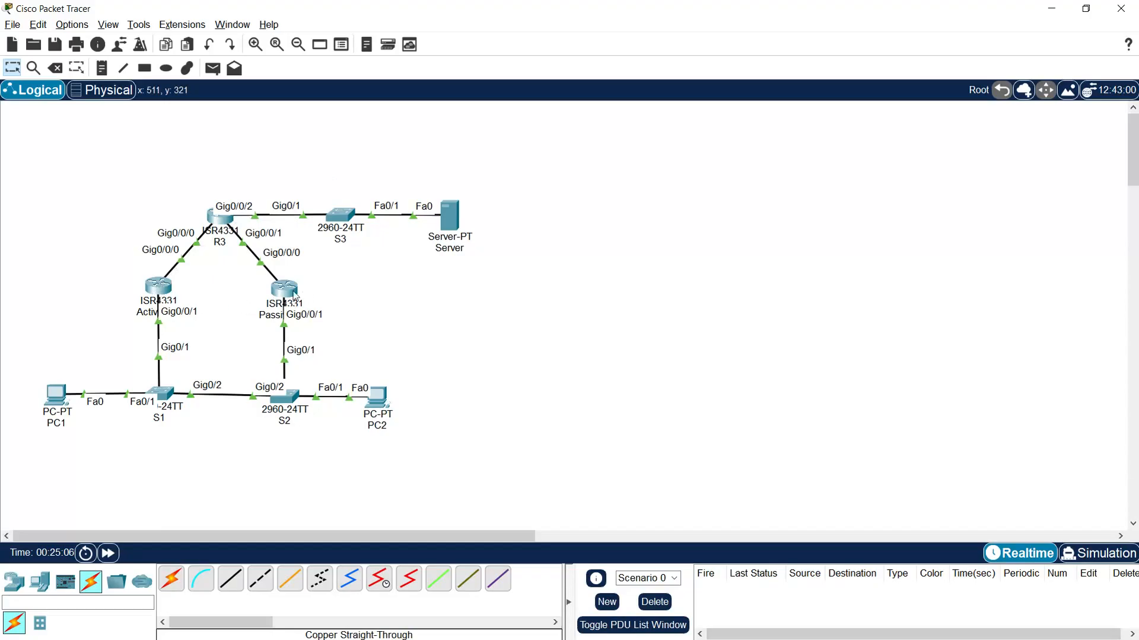
- Open the command line of the Active_R1 router and widen its window
{"action": "left_click", "coordinate": [158, 287]}
{"action": "left_click_drag", "start_coordinate": [468, 128], "coordinate": [109, 45]}
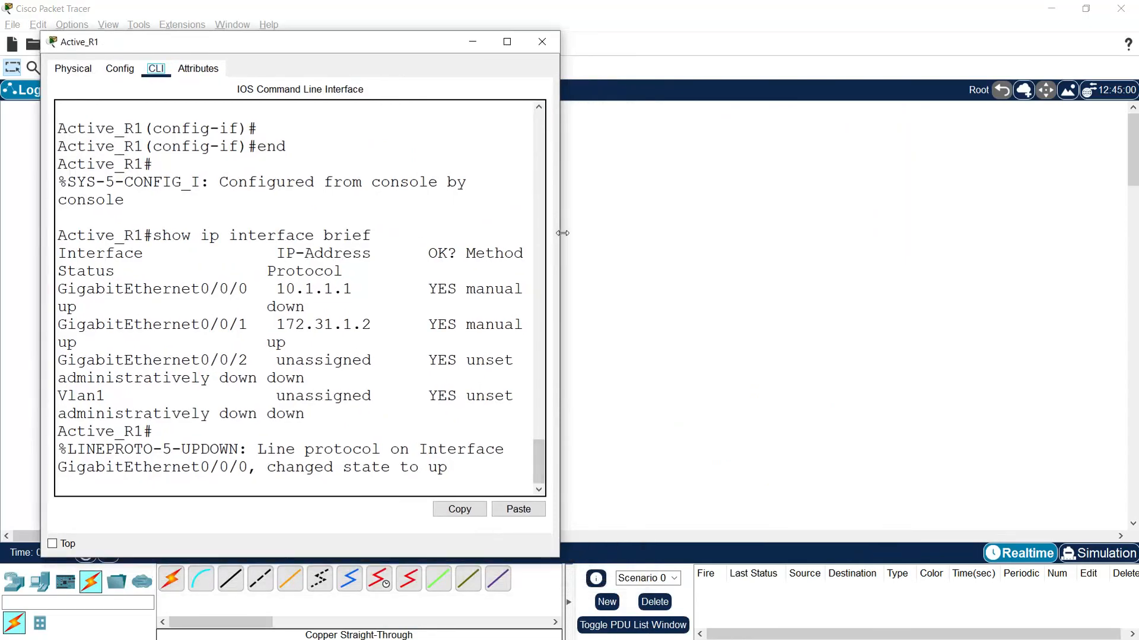
{"action": "left_click_drag", "start_coordinate": [562, 233], "coordinate": [819, 240]}
{"action": "left_click", "coordinate": [293, 488]}
{"action": "key", "text": "Return"}
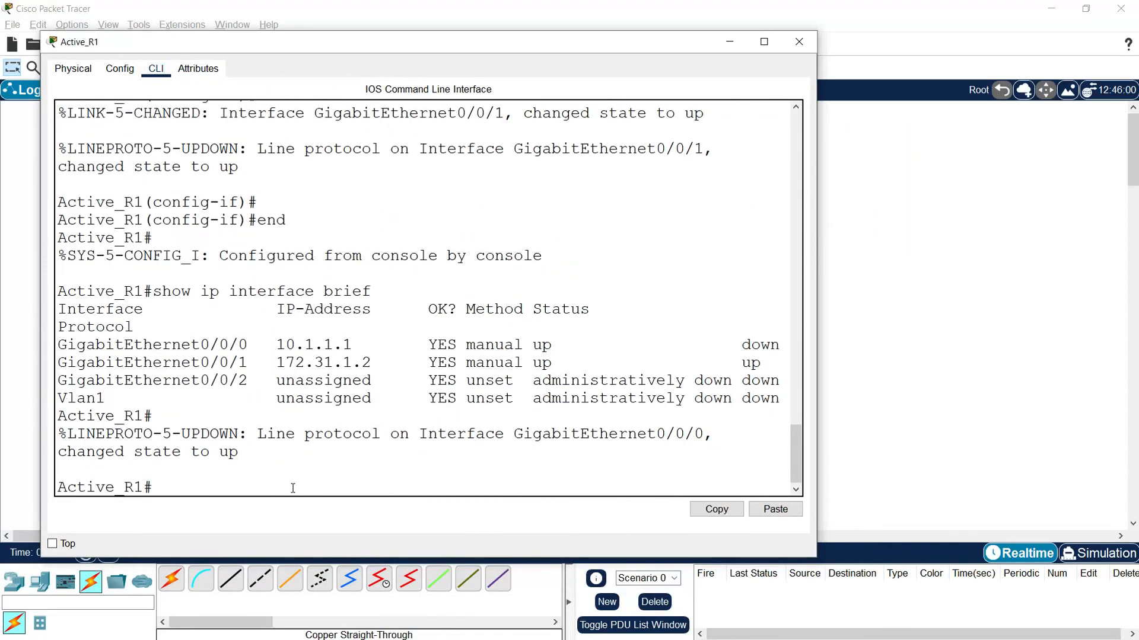
- Try to add a default route 0.0.0.0 0.0.0.0 through g0/0/0 on Active_R1 from privileged mode
{"action": "type", "text": "ip route 0.0.0.0 0.0.0"}
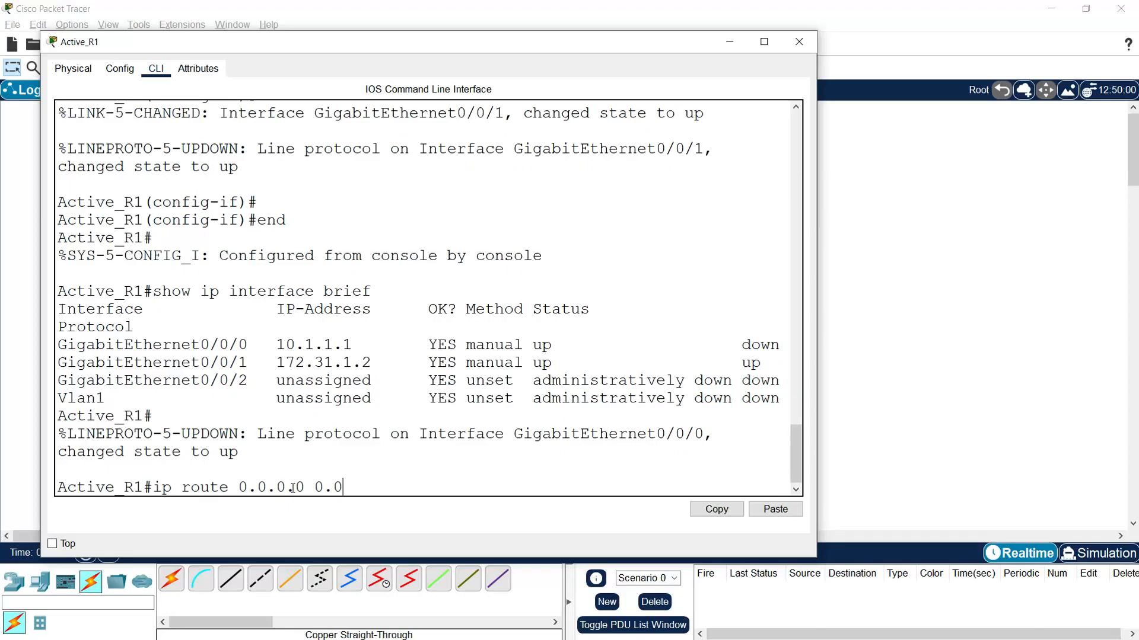
{"action": "type", "text": ".0"}
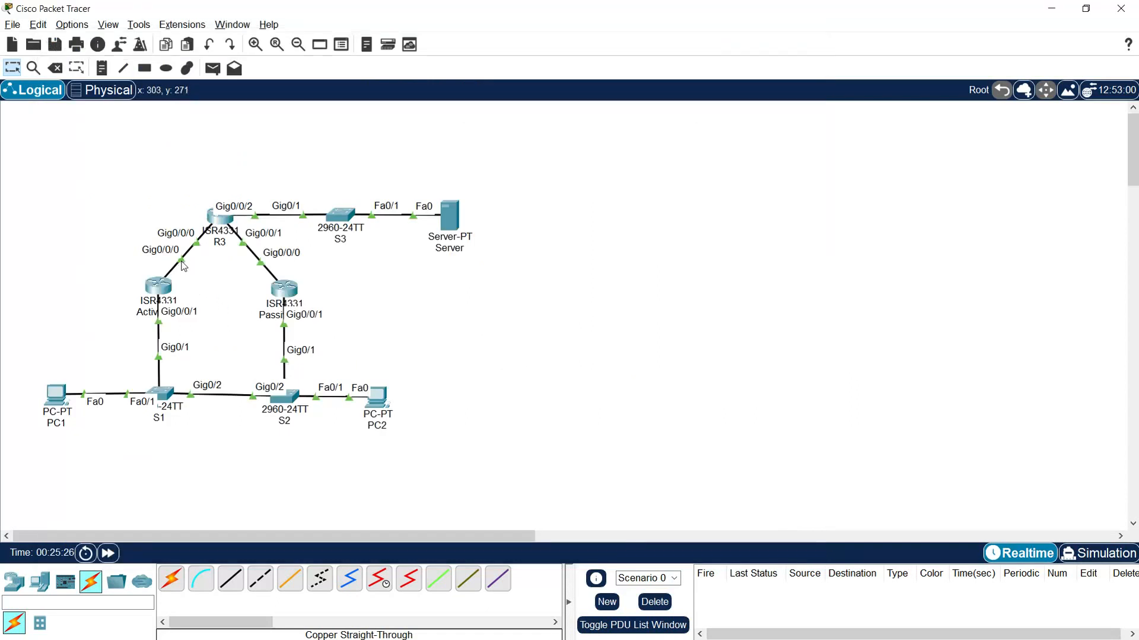
{"action": "left_click", "coordinate": [160, 288]}
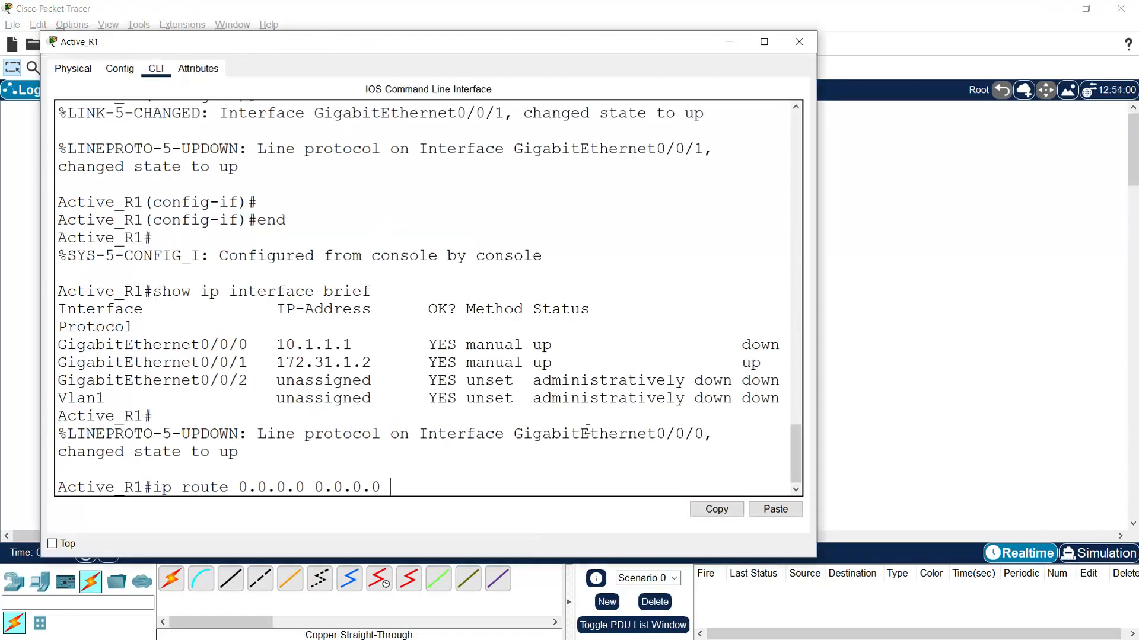
{"action": "type", "text": "g0/0/0"}
{"action": "key", "text": "Return"}
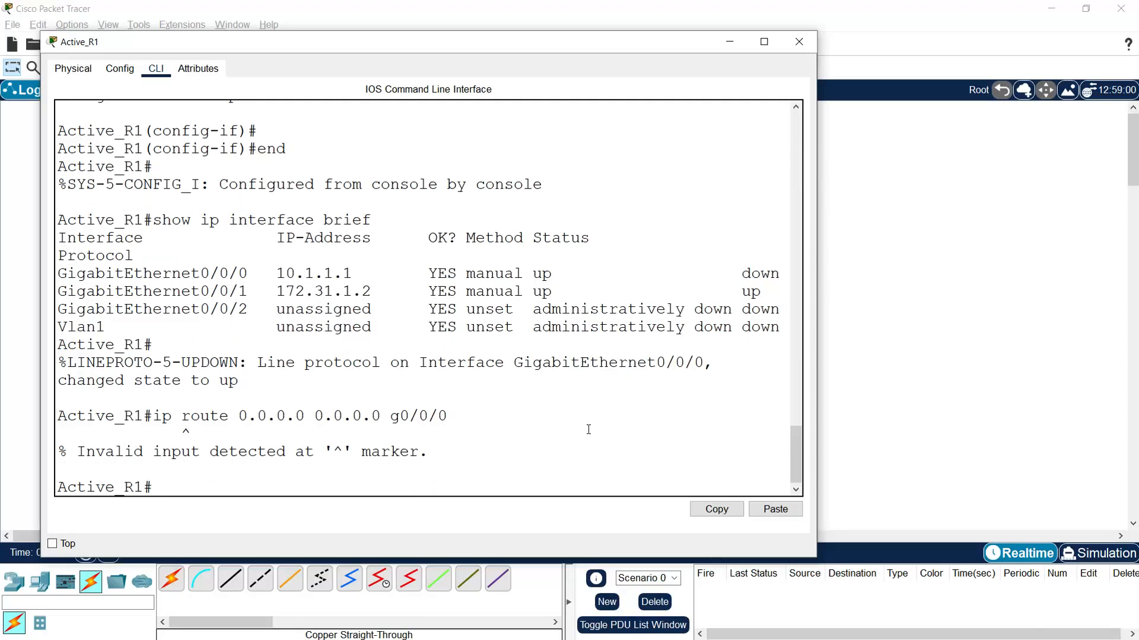
- Enter global configuration mode on Active_R1 with the command conf terminal
{"action": "type", "text": "conf"}
{"action": "type", "text": " router"}
{"action": "key", "text": "BackSpace"}
{"action": "key", "text": "BackSpace"}
{"action": "key", "text": "BackSpace"}
{"action": "key", "text": "BackSpace"}
{"action": "key", "text": "BackSpace"}
{"action": "key", "text": "BackSpace"}
{"action": "type", "text": "terminal"}
{"action": "key", "text": "Return"}
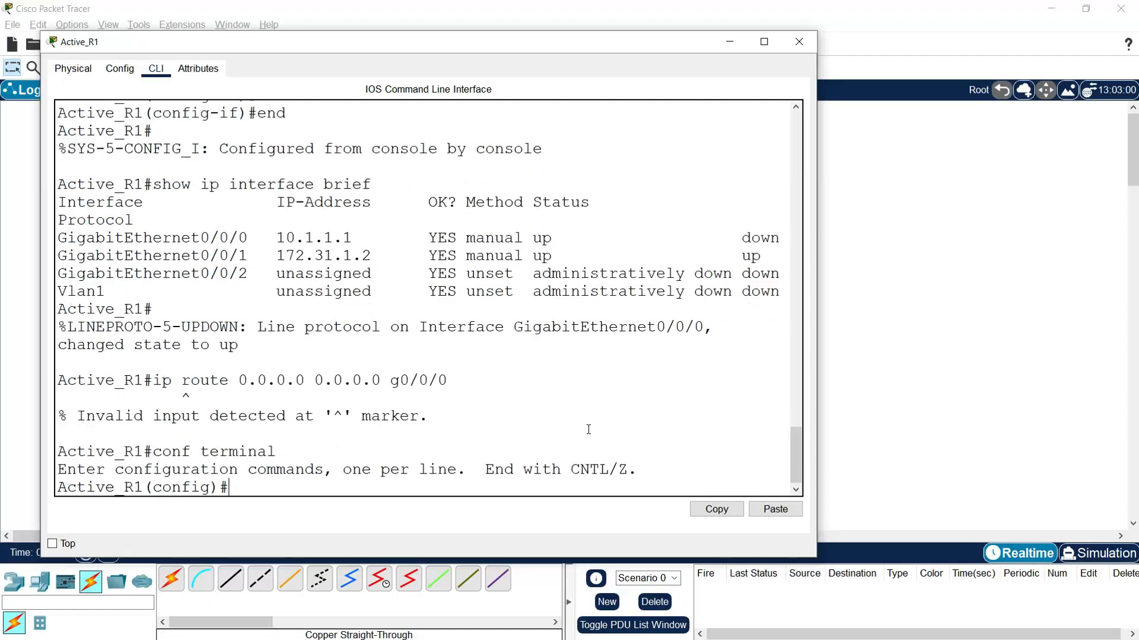
{"action": "key", "text": "Return"}
- Add the default route 0.0.0.0 0.0.0.0 through g0/0/0 on Active_R1 and close the router's window
{"action": "type", "text": "ip route 0.0.0.0.0.0.0.0"}
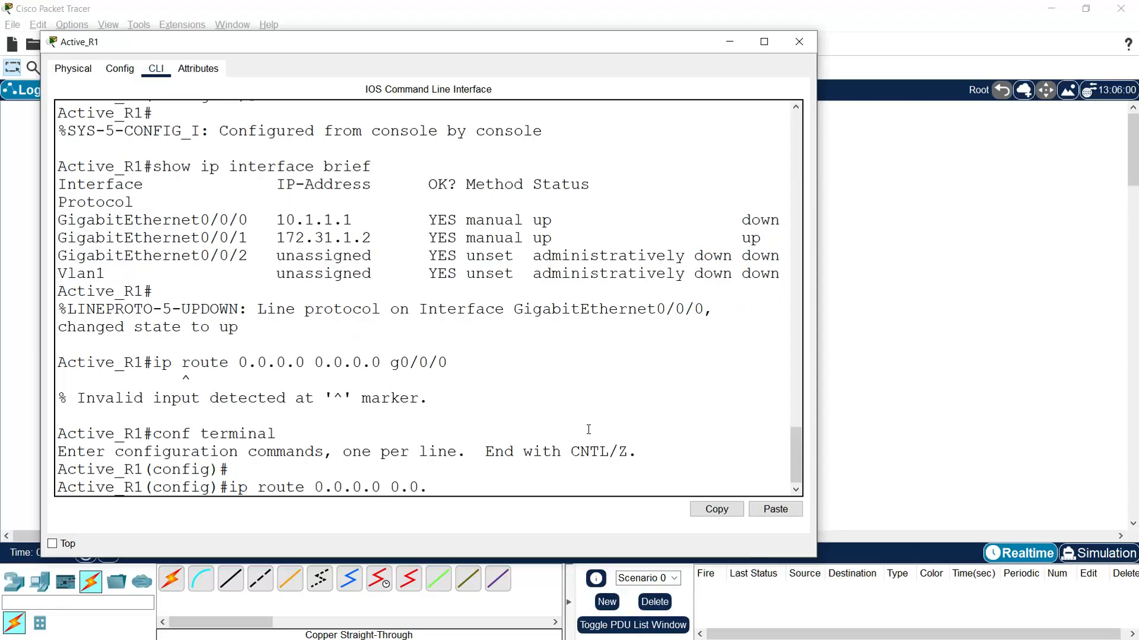
{"action": "type", "text": " g0/0/0"}
{"action": "key", "text": "Return"}
{"action": "key", "text": "Return"}
{"action": "key", "text": "Return"}
{"action": "key", "text": "Return"}
{"action": "key", "text": "Return"}
{"action": "key", "text": "Return"}
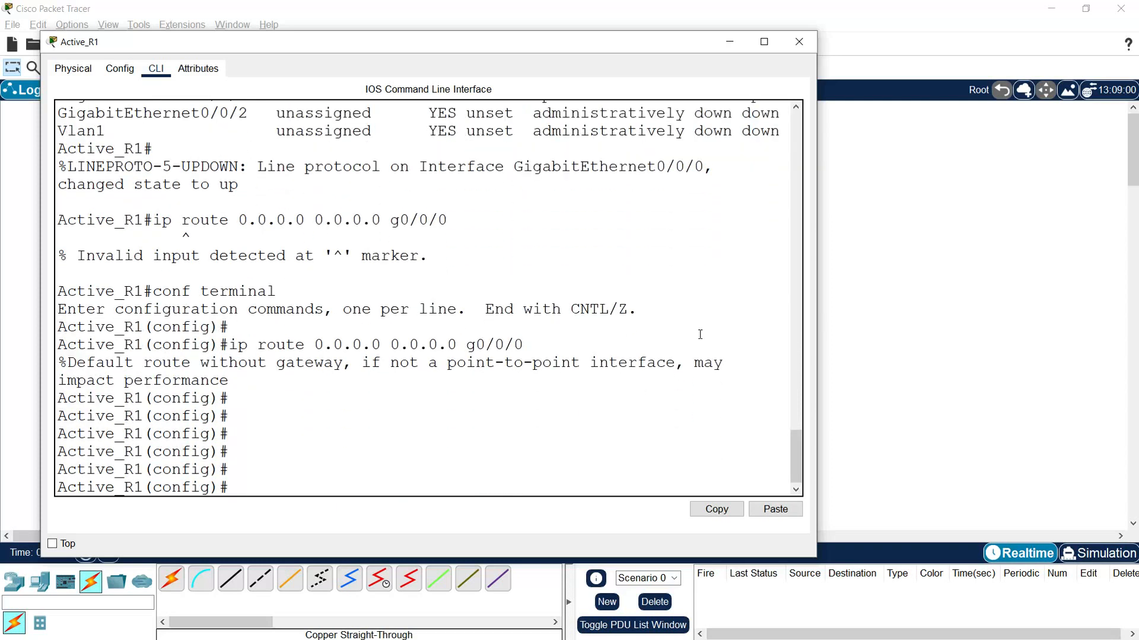
{"action": "left_click", "coordinate": [799, 42]}
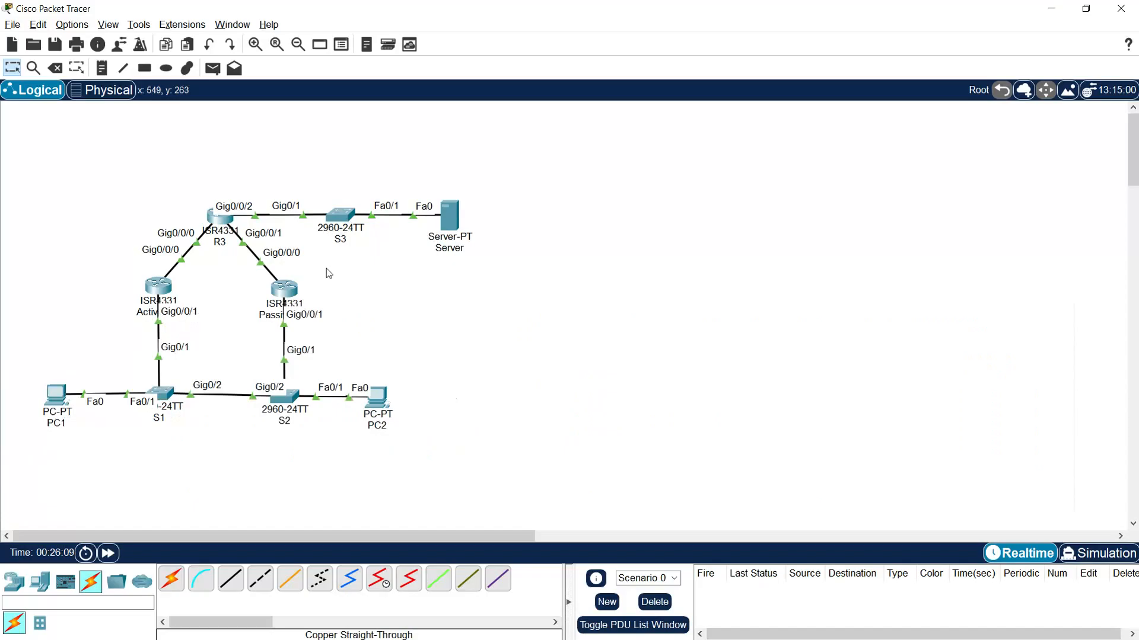
- Open the command line of the Passive_R2 router and enter global configuration mode
{"action": "left_click", "coordinate": [284, 291]}
{"action": "left_click_drag", "start_coordinate": [548, 470], "coordinate": [543, 490]}
{"action": "key", "text": "Return"}
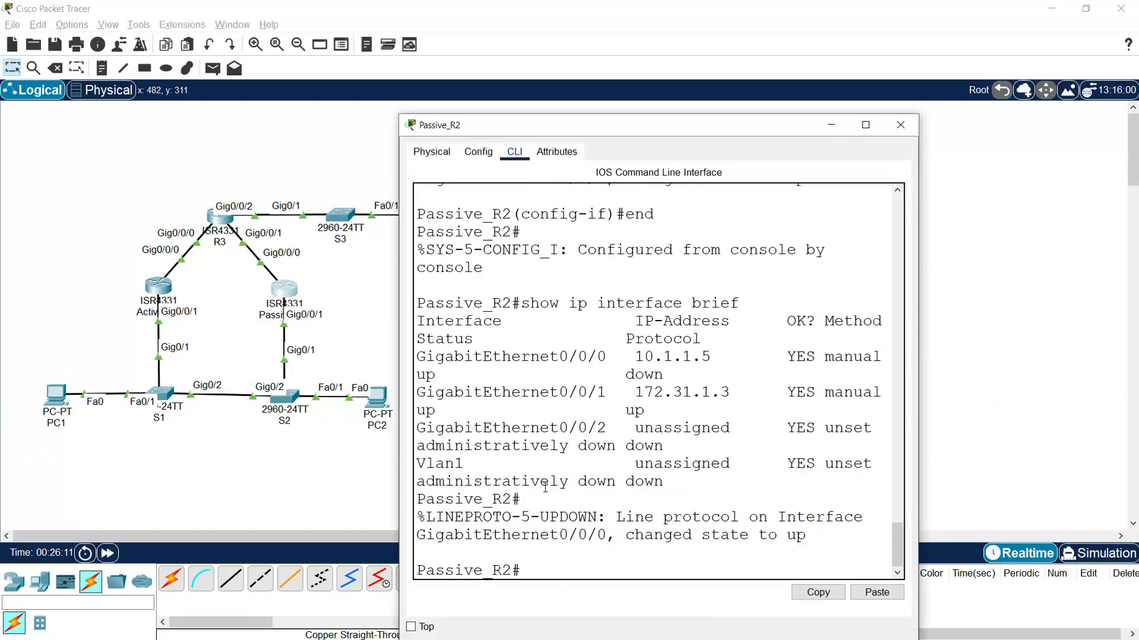
{"action": "type", "text": "conf t"}
{"action": "key", "text": "Return"}
{"action": "key", "text": "Return"}
{"action": "key", "text": "Return"}
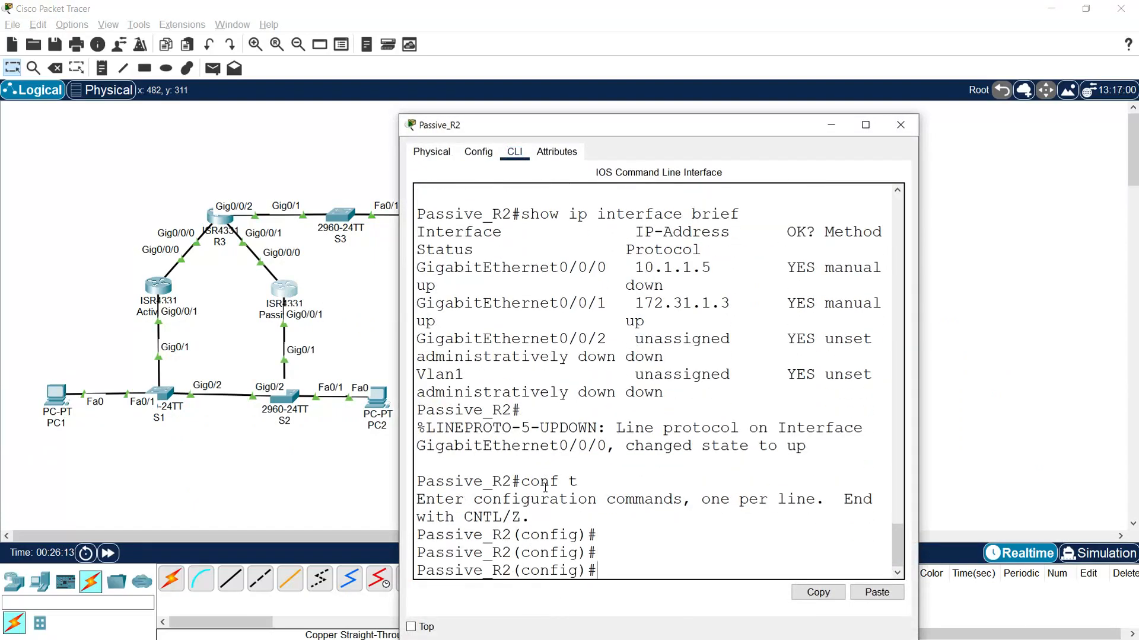
- Add the default route 0.0.0.0 0.0.0.0 through g0/0/0 on Passive_R2 and close the router's window
{"action": "type", "text": "ip route 0.0.0.0.0.0.0.0 g0/0/0"}
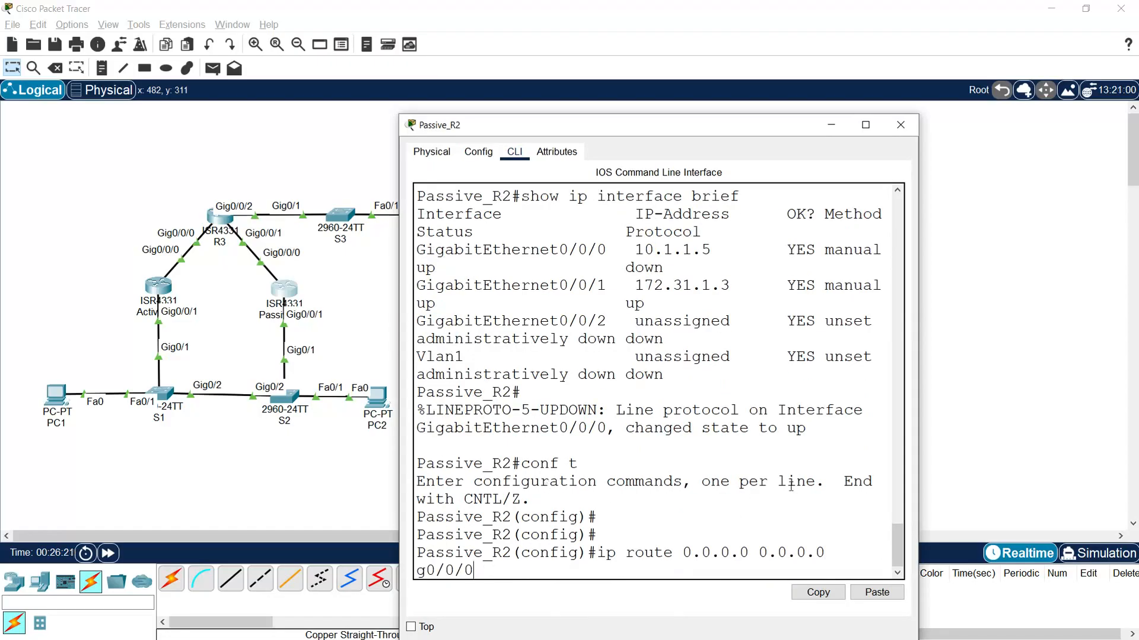
{"action": "left_click_drag", "start_coordinate": [918, 381], "coordinate": [1002, 381]}
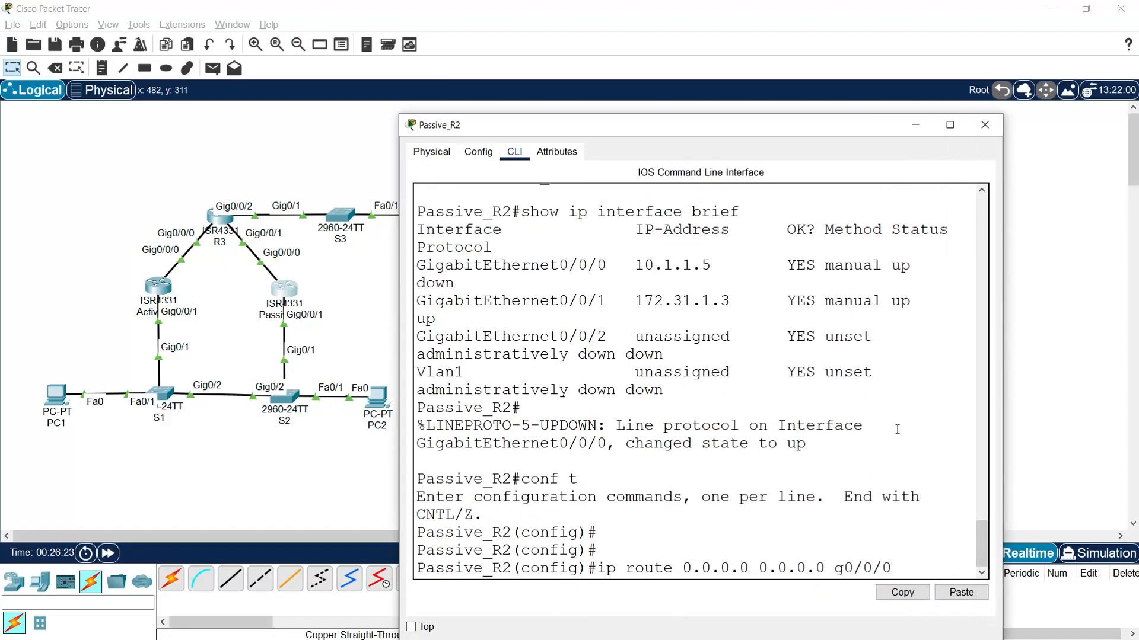
{"action": "key", "text": "Return"}
{"action": "key", "text": "Return"}
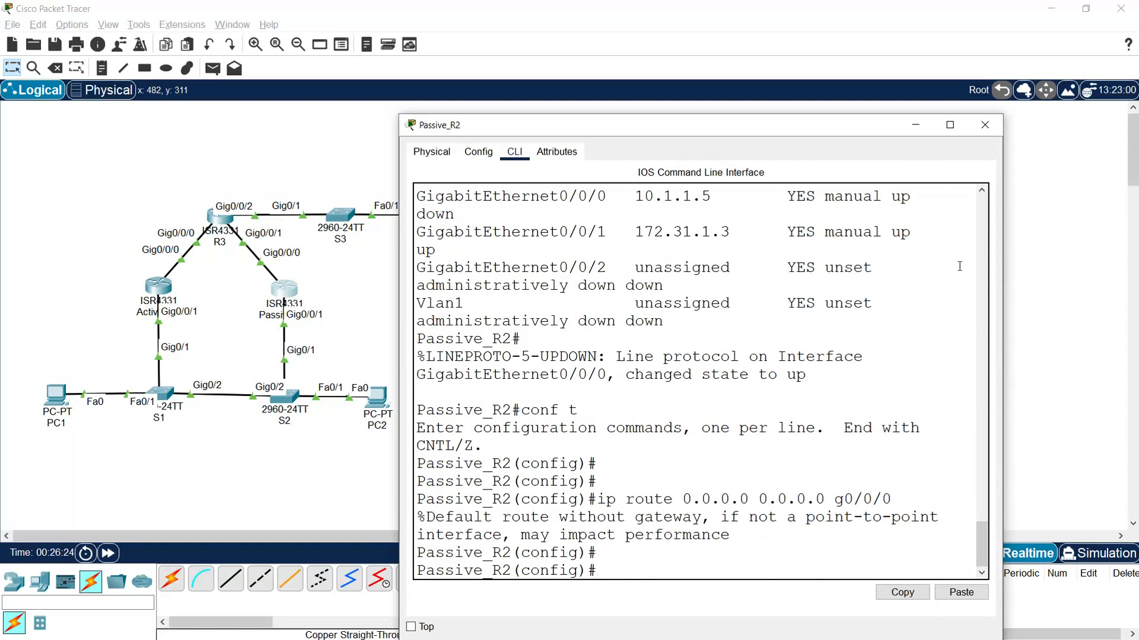
{"action": "left_click", "coordinate": [984, 125]}
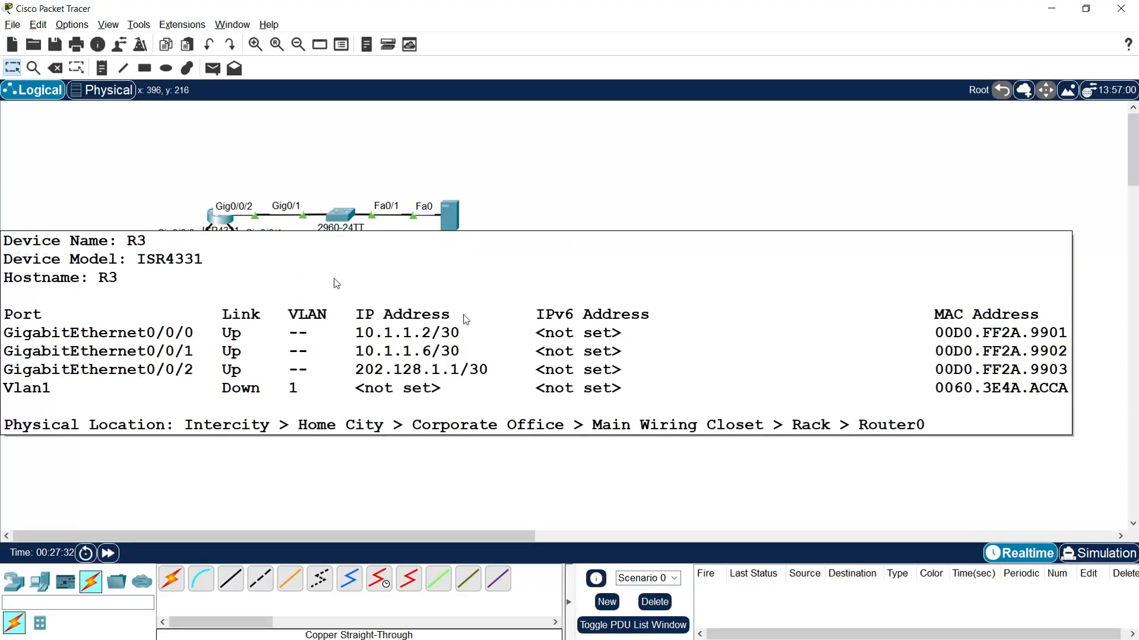
- Reopen the command line of R3, widen its window and enter global configuration mode
{"action": "left_click", "coordinate": [220, 221]}
{"action": "left_click_drag", "start_coordinate": [504, 133], "coordinate": [240, 40]}
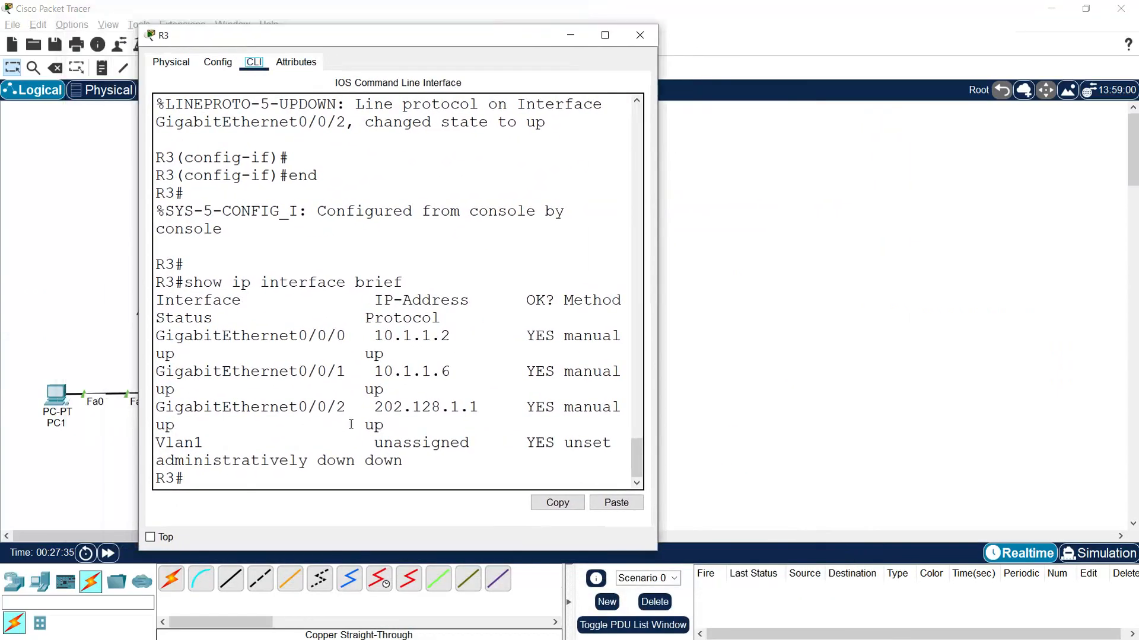
{"action": "left_click_drag", "start_coordinate": [656, 303], "coordinate": [787, 304]}
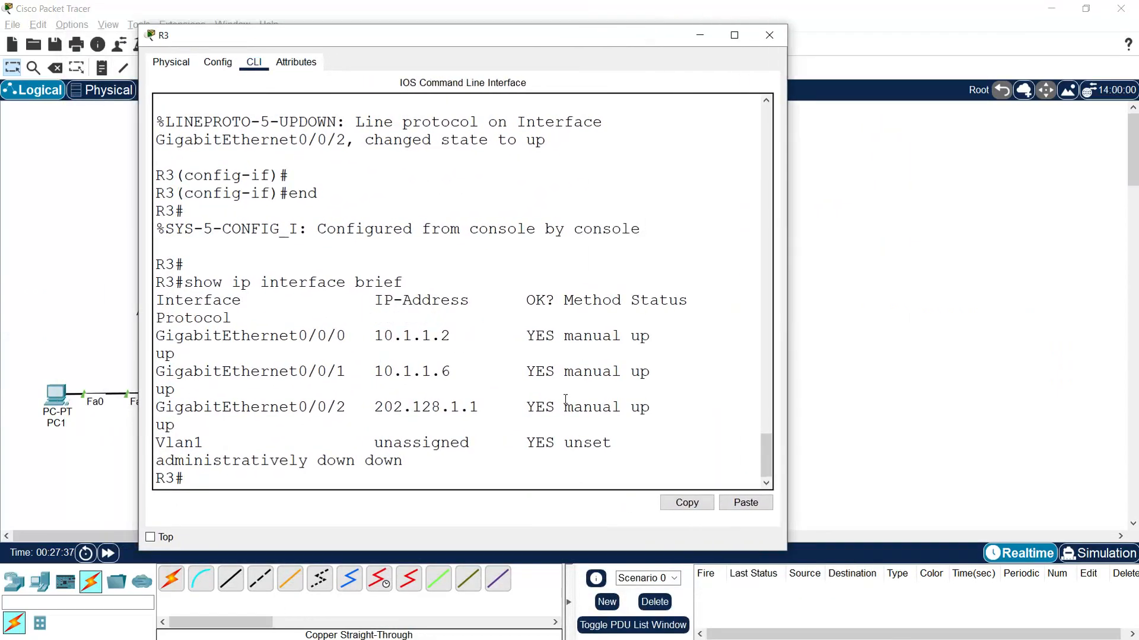
{"action": "key", "text": "Return"}
{"action": "key", "text": "Return"}
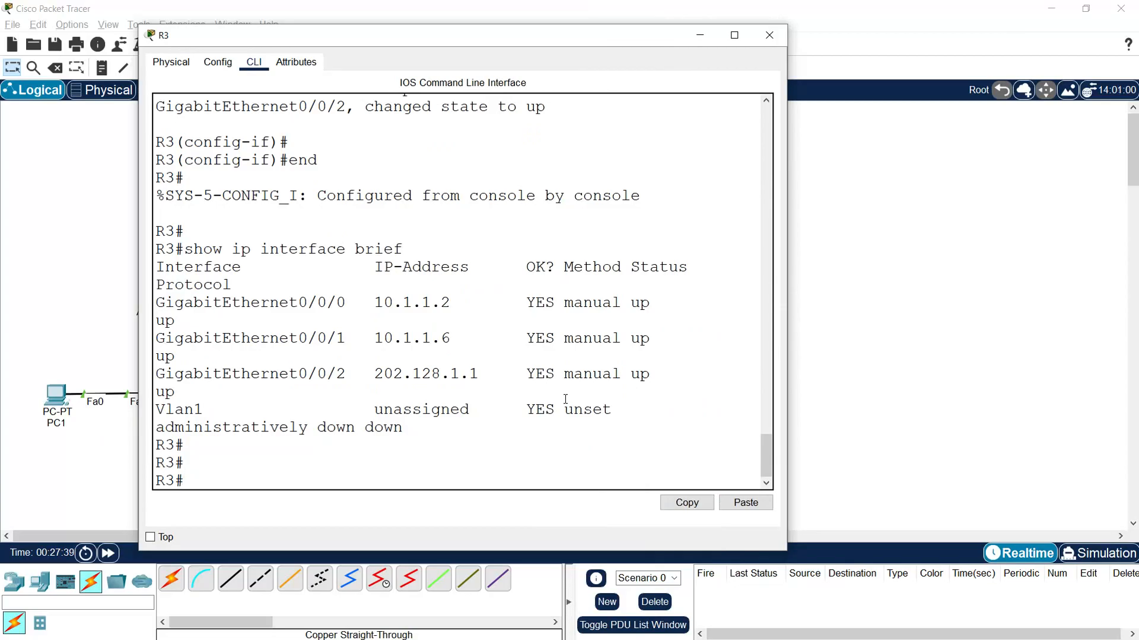
{"action": "type", "text": "conf t"}
{"action": "key", "text": "Return"}
{"action": "key", "text": "Return"}
- Add the default route 0.0.0.0 0.0.0.0 through g0/0/2 on R3
{"action": "type", "text": "ip rout"}
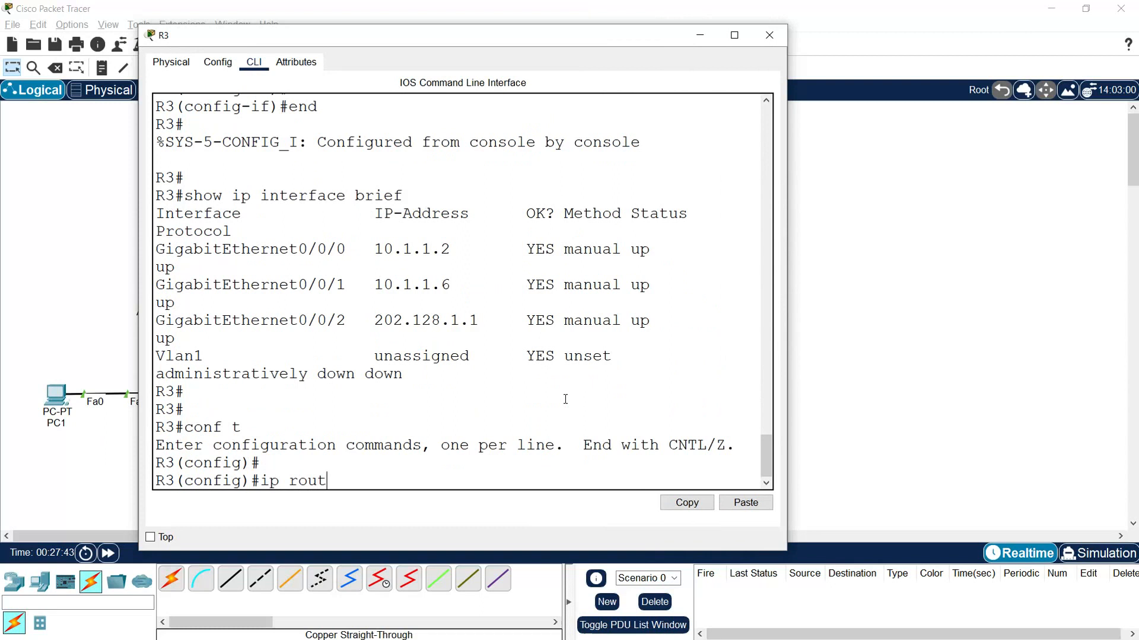
{"action": "type", "text": "e 0.0.0.0 0.0.0.0"}
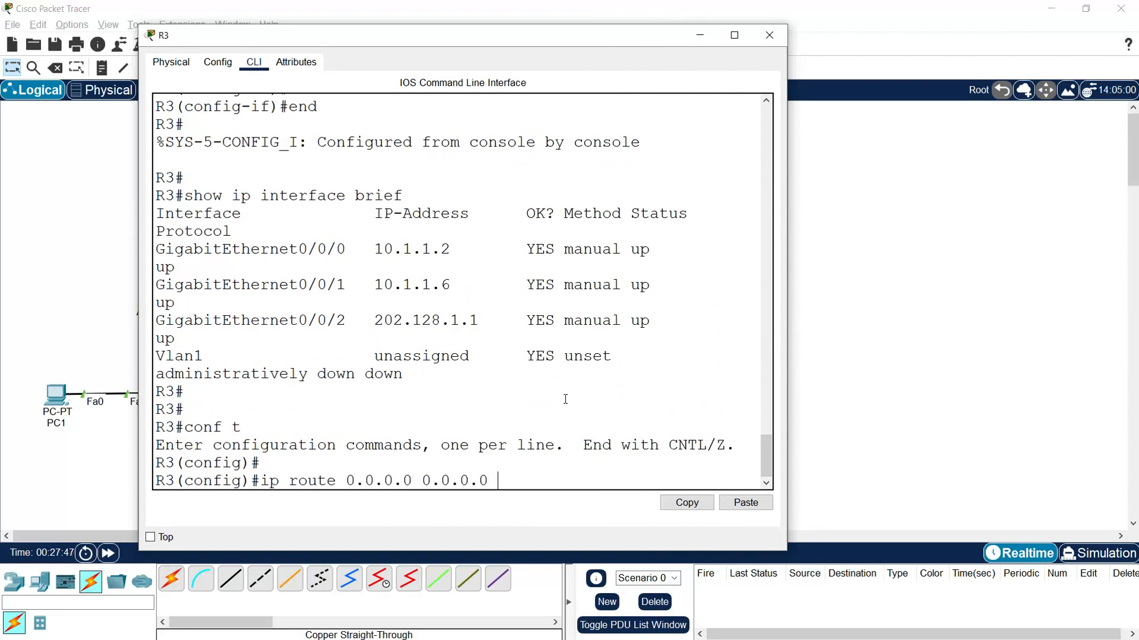
{"action": "left_click", "coordinate": [1039, 424]}
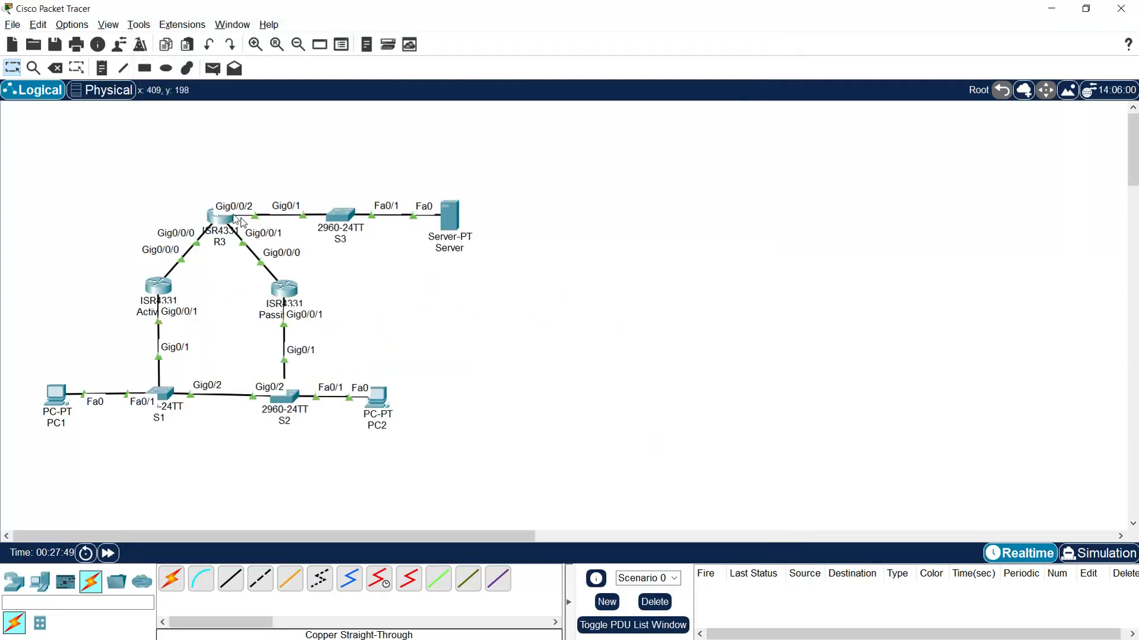
{"action": "left_click", "coordinate": [226, 228]}
{"action": "type", "text": "g"}
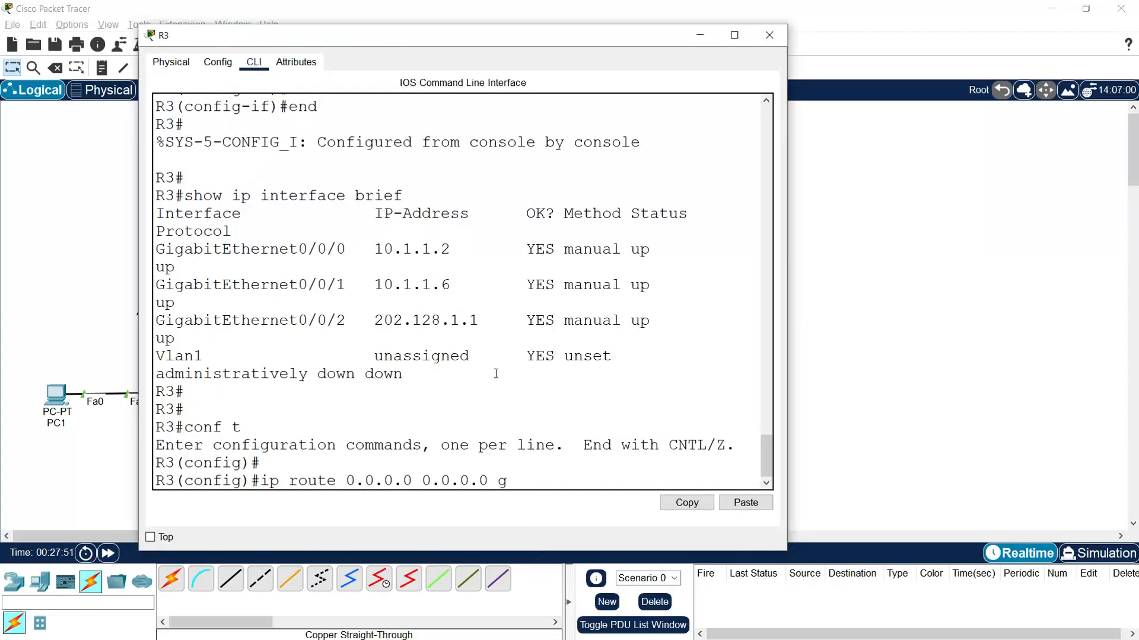
{"action": "type", "text": "0/0/2"}
{"action": "key", "text": "Return"}
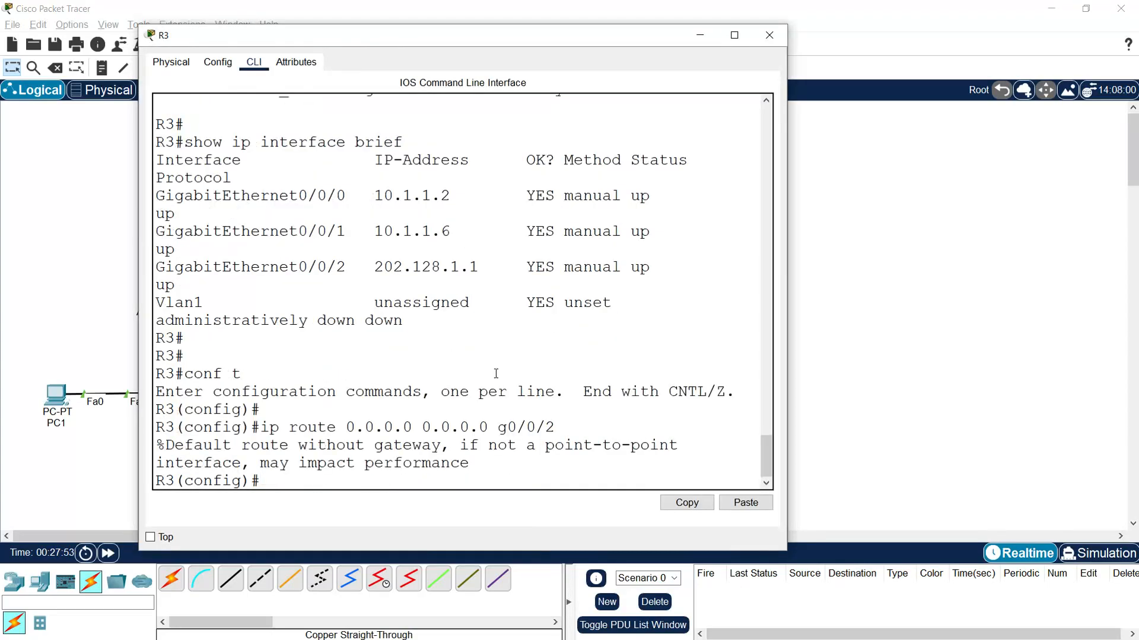
- Add a static route on R3 to 172.31.1.0 with mask 255.255.255.0 through g0/0/0, checking the topology for the outgoing interface
{"action": "key", "text": "Return"}
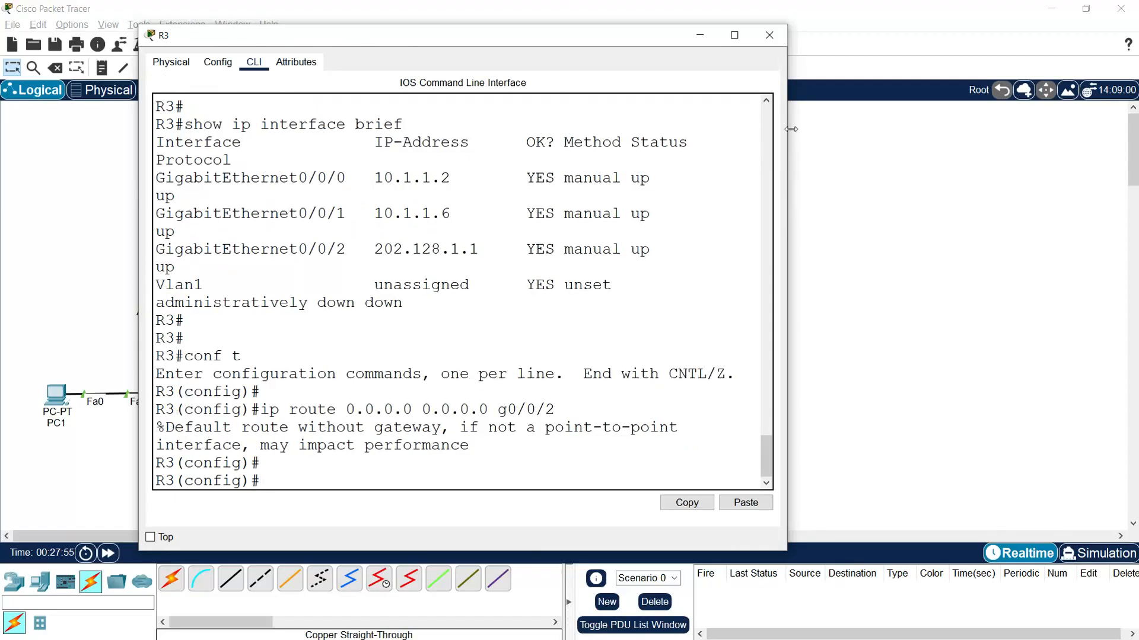
{"action": "left_click", "coordinate": [829, 206]}
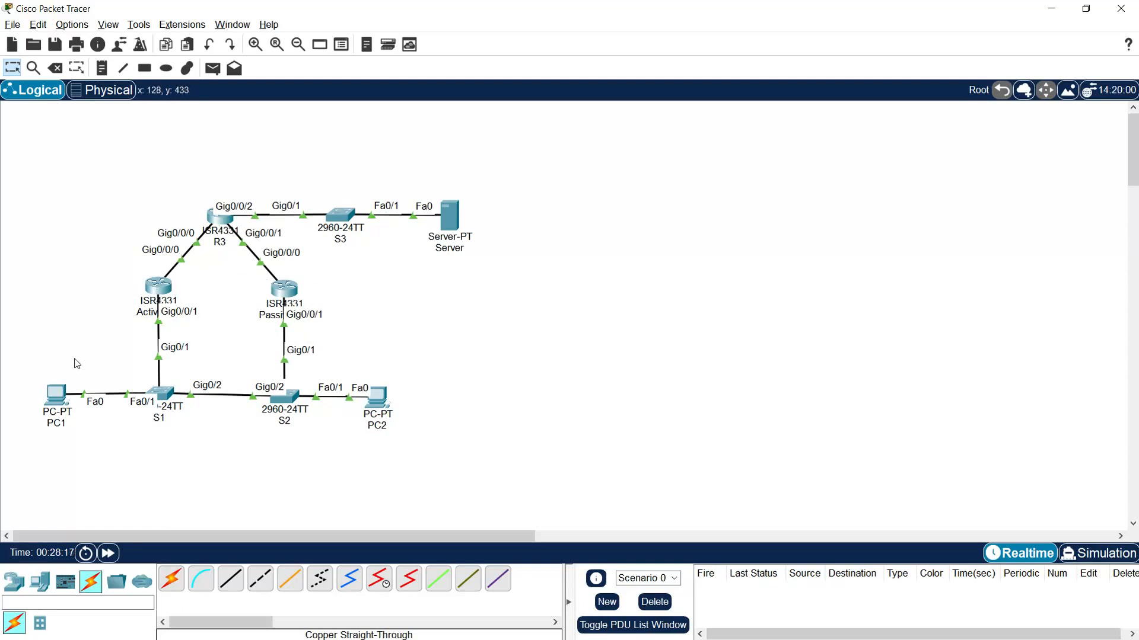
{"action": "left_click", "coordinate": [220, 228]}
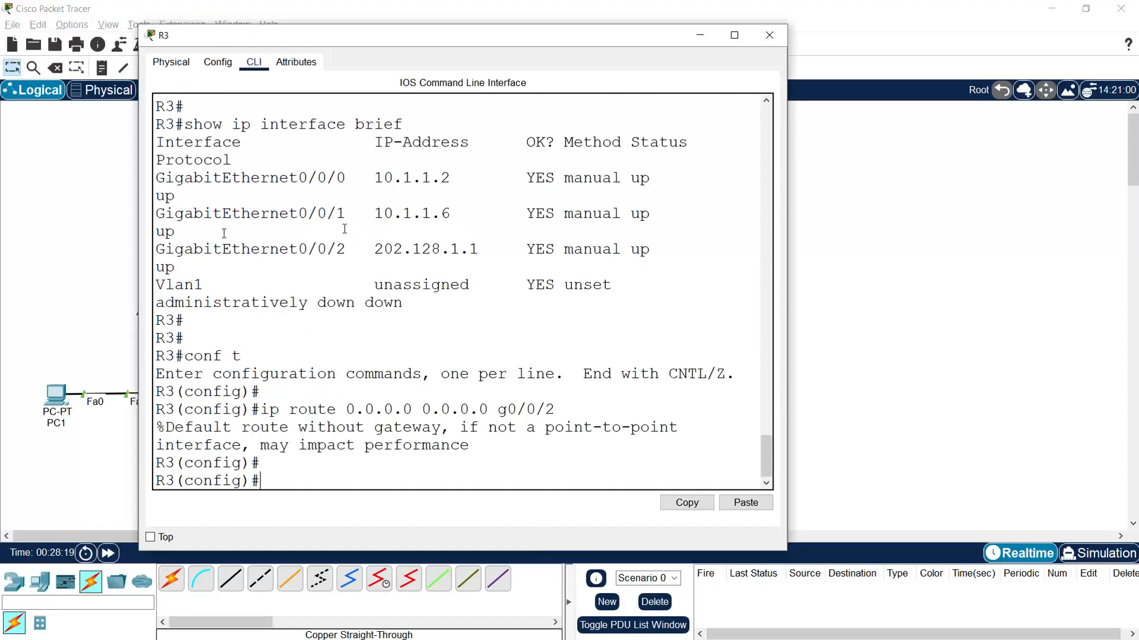
{"action": "left_click", "coordinate": [326, 464]}
{"action": "type", "text": "ip route 172.31.1.0 "}
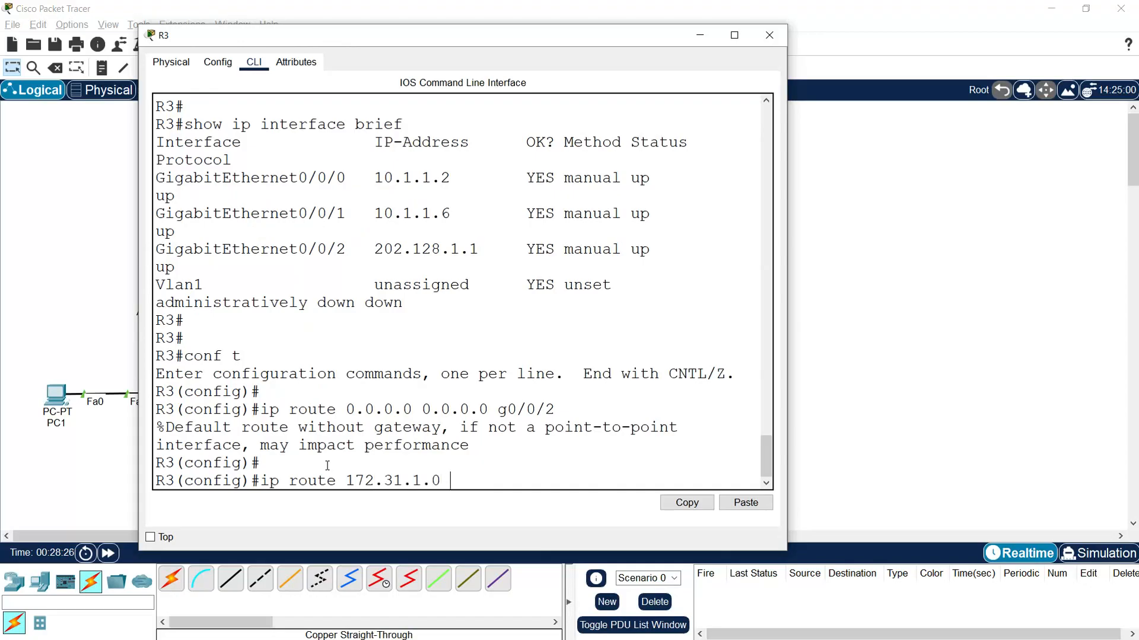
{"action": "type", "text": "255.255.255.0"}
{"action": "left_click", "coordinate": [851, 357]}
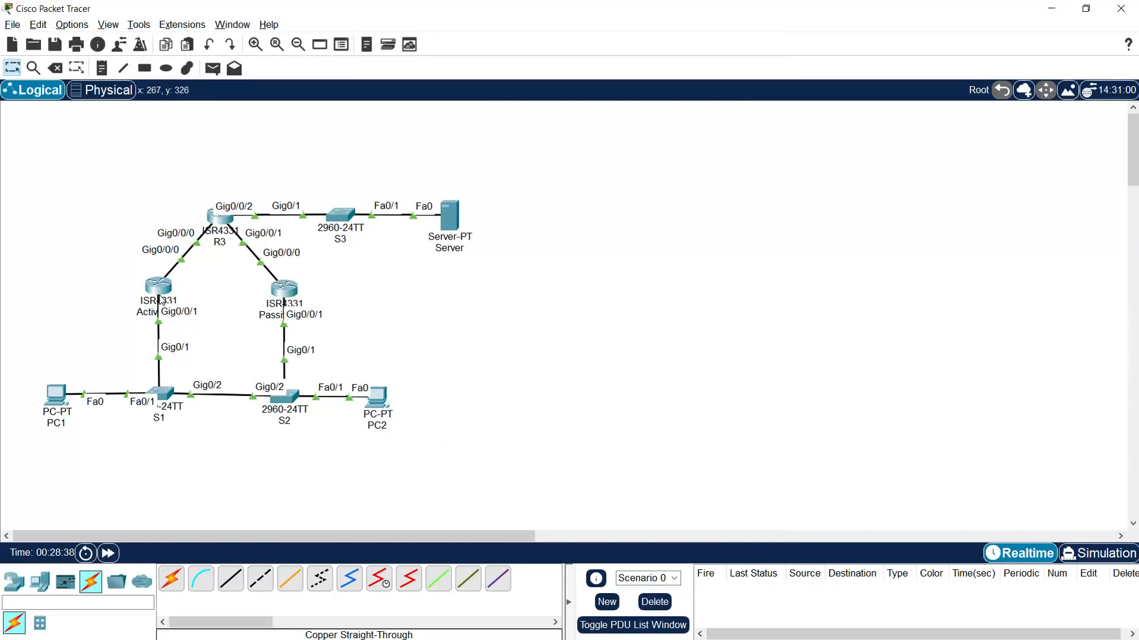
{"action": "left_click", "coordinate": [219, 221]}
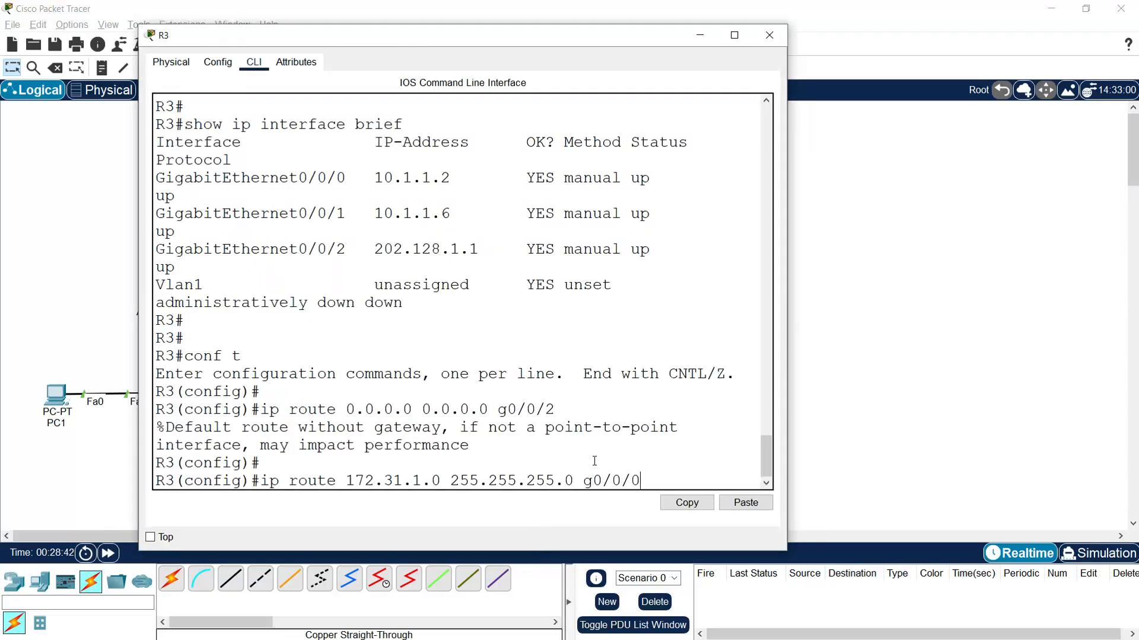
{"action": "key", "text": "Return"}
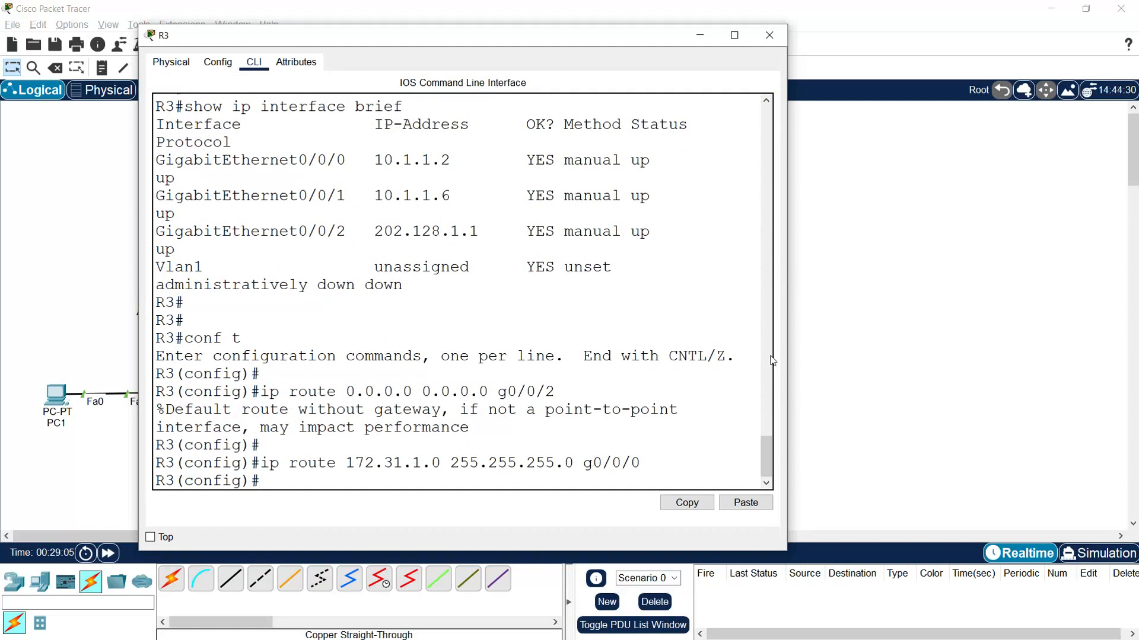
- Add a backup static route on R3 to 172.31.1.0 255.255.255.0 through g0/0/1 with administrative distance 10, and close the router's window
{"action": "left_click", "coordinate": [836, 369]}
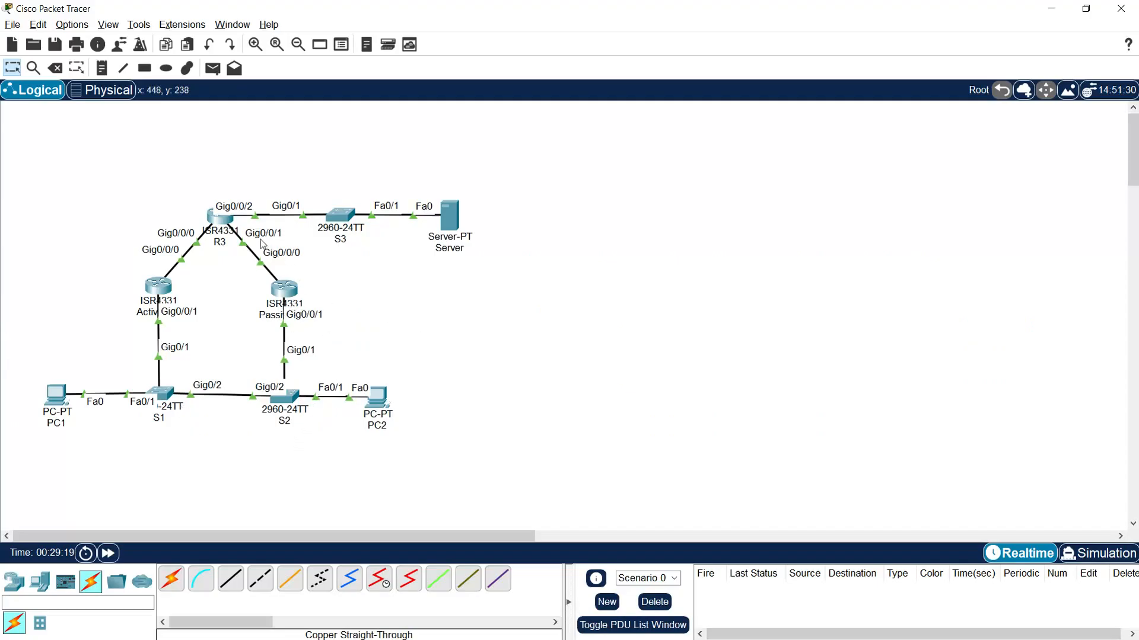
{"action": "left_click", "coordinate": [220, 218]}
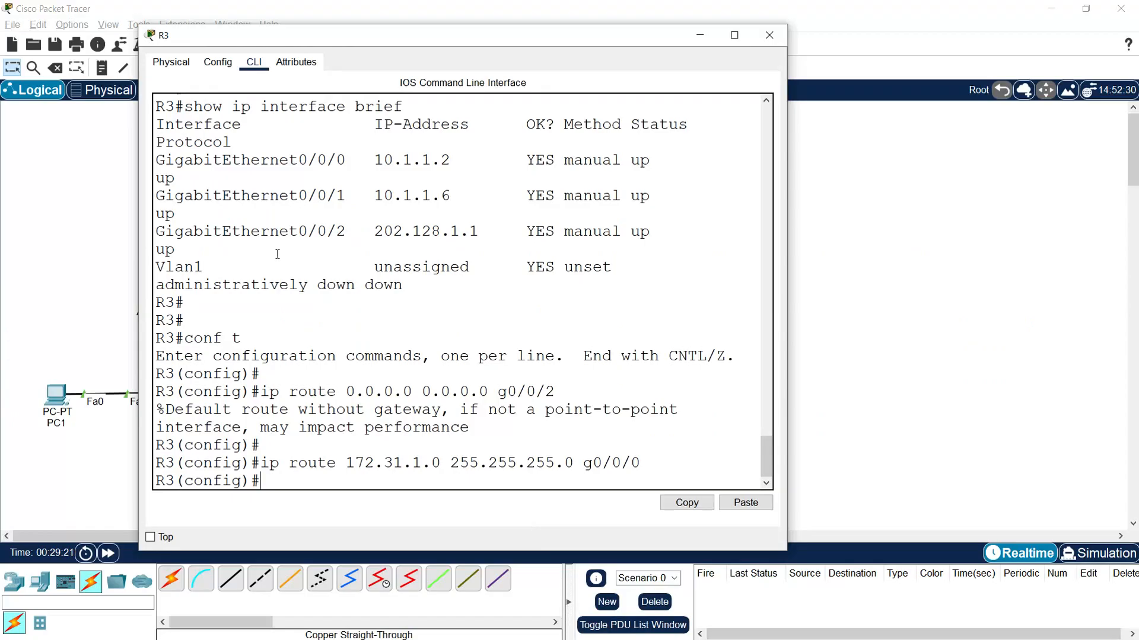
{"action": "type", "text": "ip route 172.31.1.0 255.255.255.0"}
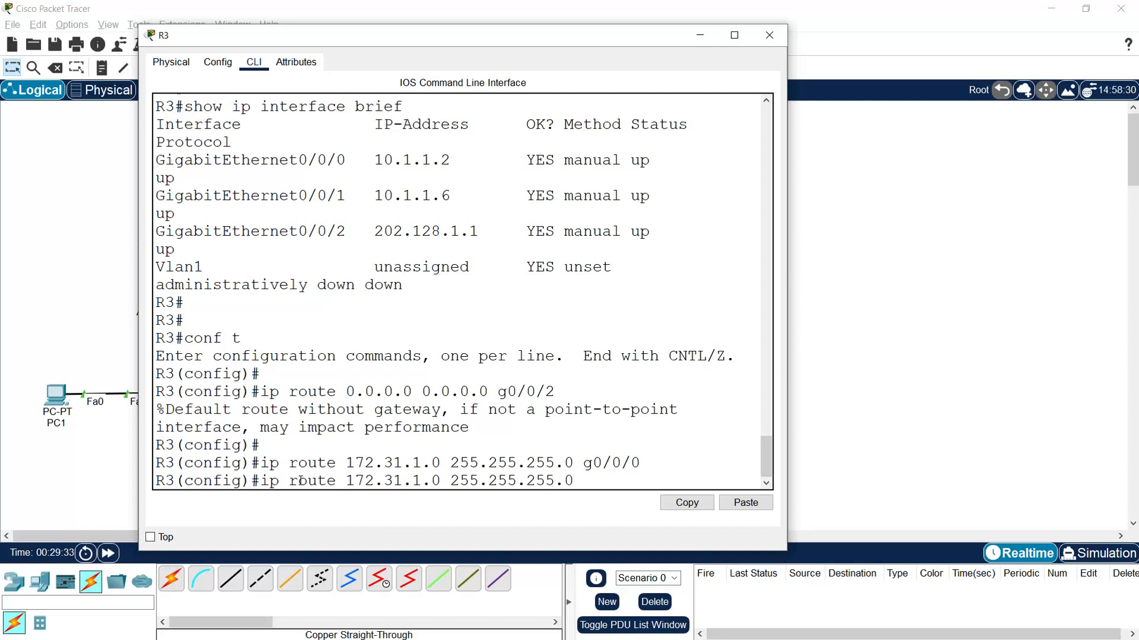
{"action": "left_click", "coordinate": [809, 370]}
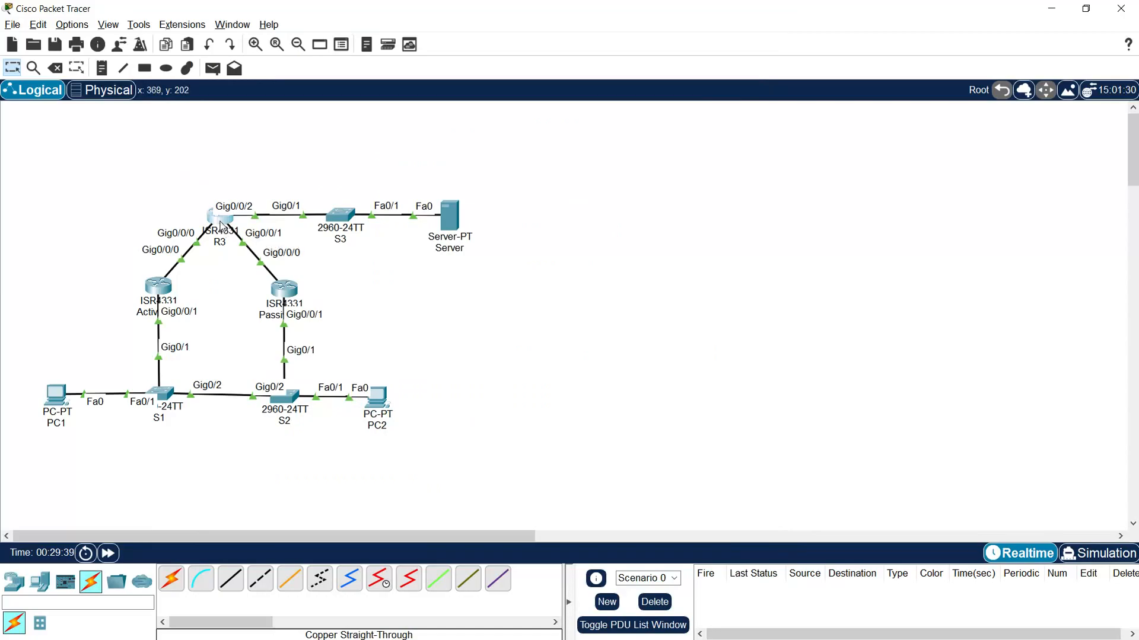
{"action": "left_click", "coordinate": [220, 217]}
{"action": "type", "text": "g0/0/1"}
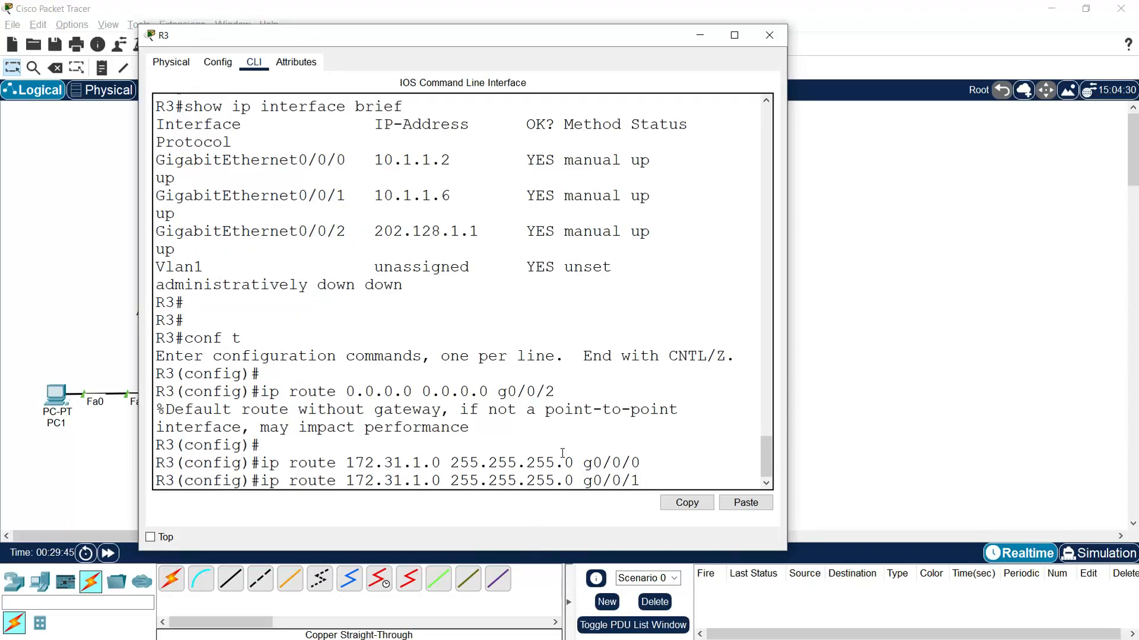
{"action": "type", "text": " 10"}
{"action": "key", "text": "Return"}
{"action": "key", "text": "Return"}
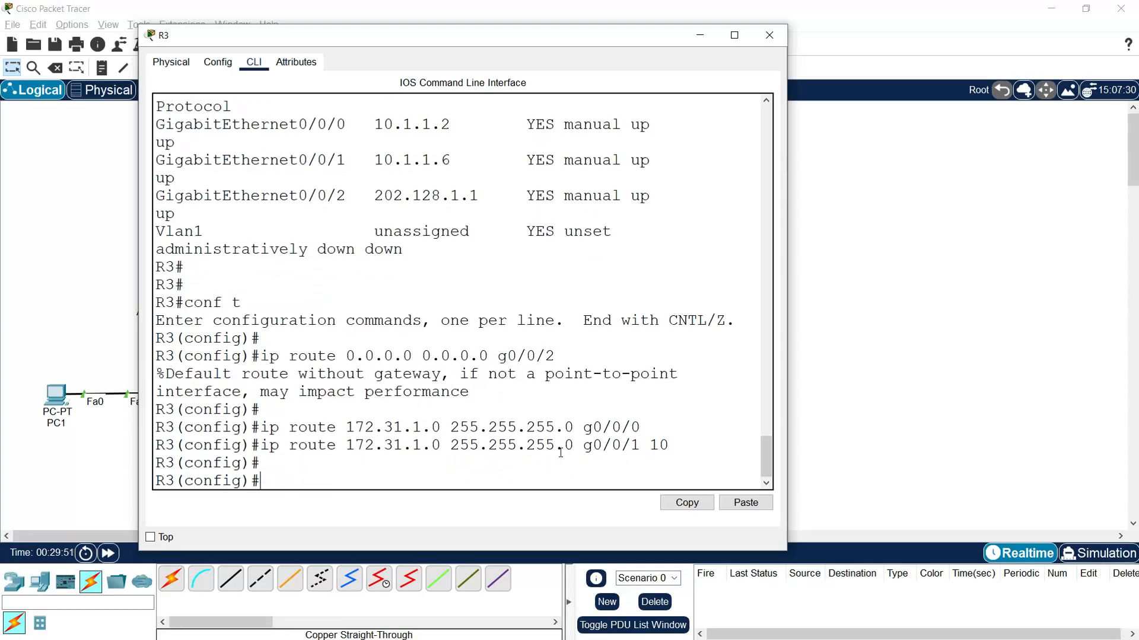
{"action": "left_click", "coordinate": [769, 35]}
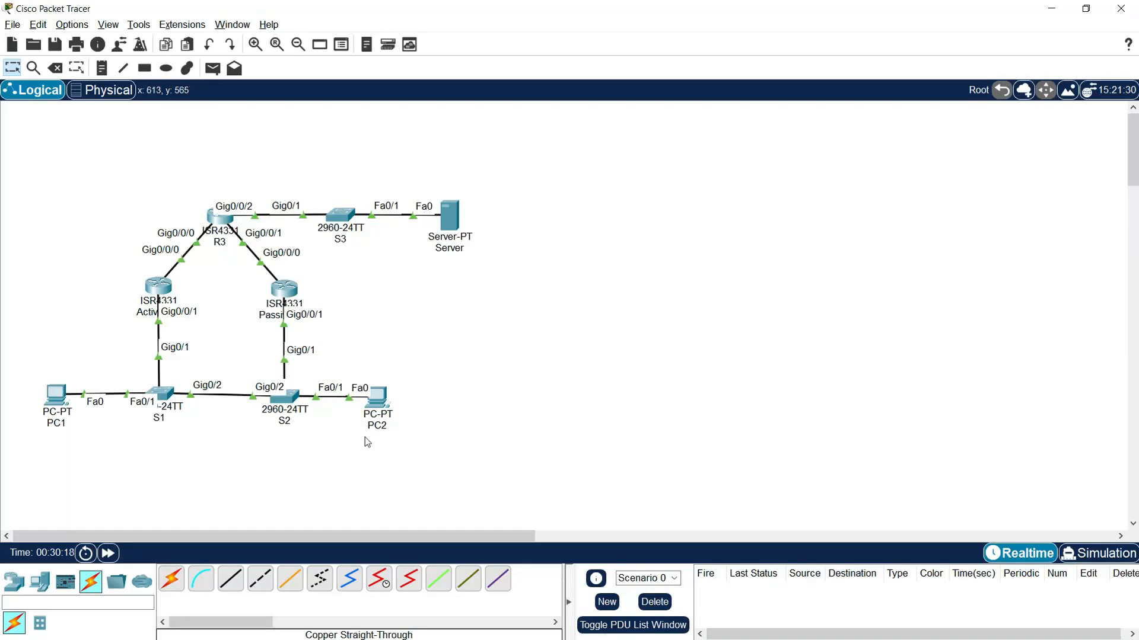
- Rename the server connected to switch S3 as Internet_Server in the topology
{"action": "left_click", "coordinate": [451, 249]}
{"action": "type", "text": "Internet_"}
{"action": "key", "text": "Return"}
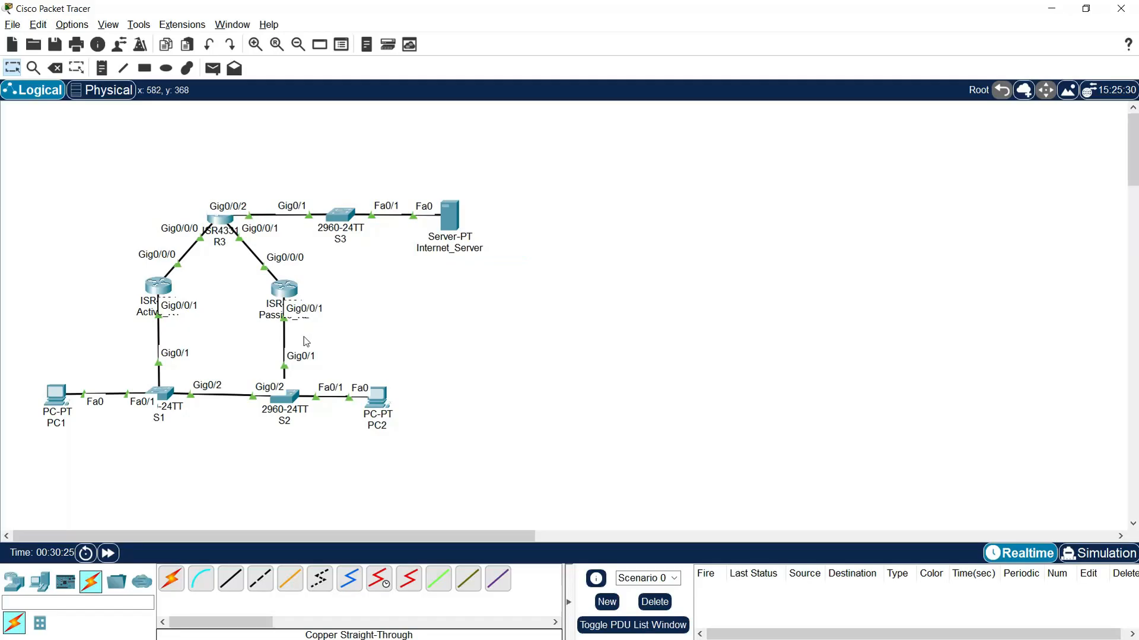
- Open the IP configuration of PC1 and set its static IPv4 address to 172.31.1.10
{"action": "left_click", "coordinate": [55, 407]}
{"action": "left_click_drag", "start_coordinate": [553, 120], "coordinate": [193, 67]}
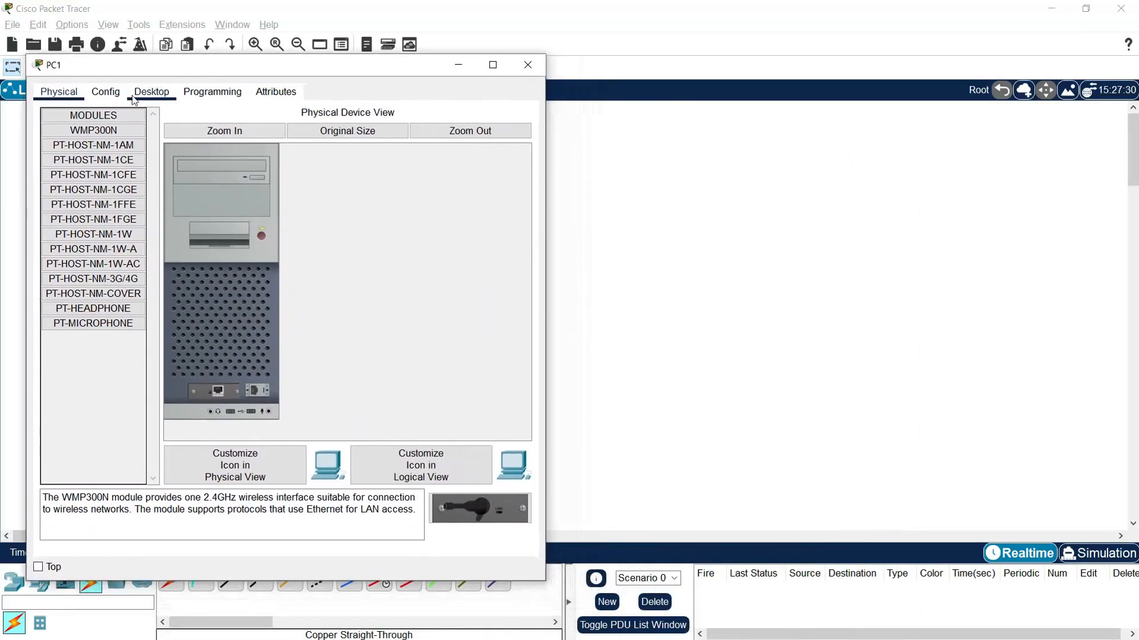
{"action": "left_click", "coordinate": [152, 92]}
{"action": "left_click", "coordinate": [88, 139]}
{"action": "left_click", "coordinate": [250, 188]}
{"action": "type", "text": "172.31.1.10"}
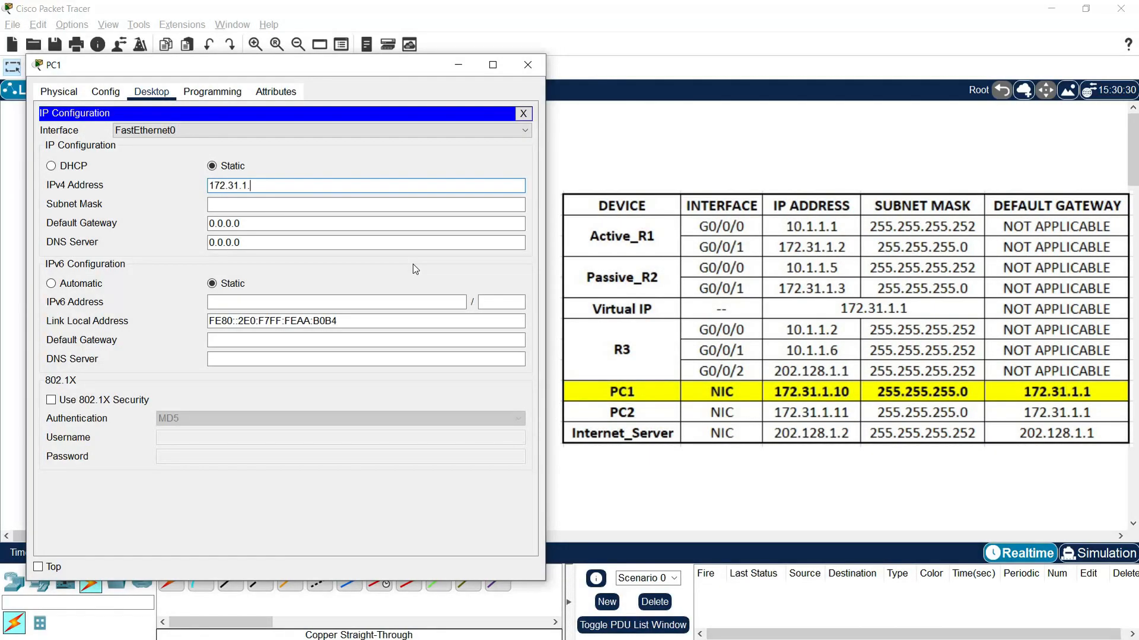
{"action": "key", "text": "Tab"}
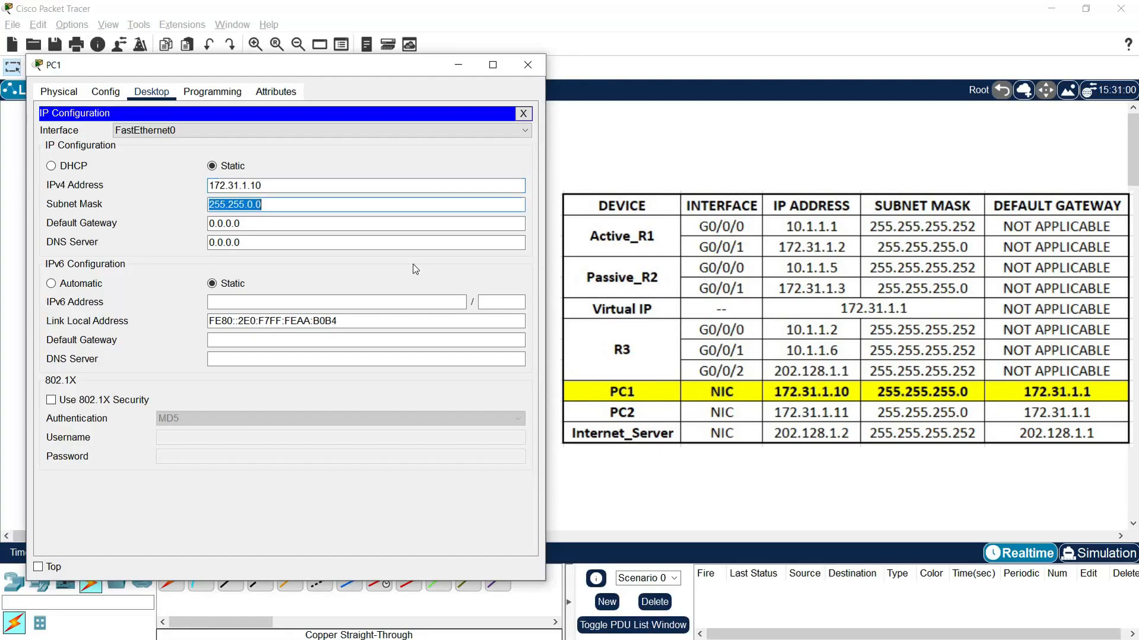
- Set PC1's subnet mask to 255.255.255.0
{"action": "left_click", "coordinate": [252, 204]}
{"action": "key", "text": "BackSpace"}
{"action": "key", "text": "BackSpace"}
{"action": "type", "text": "255."}
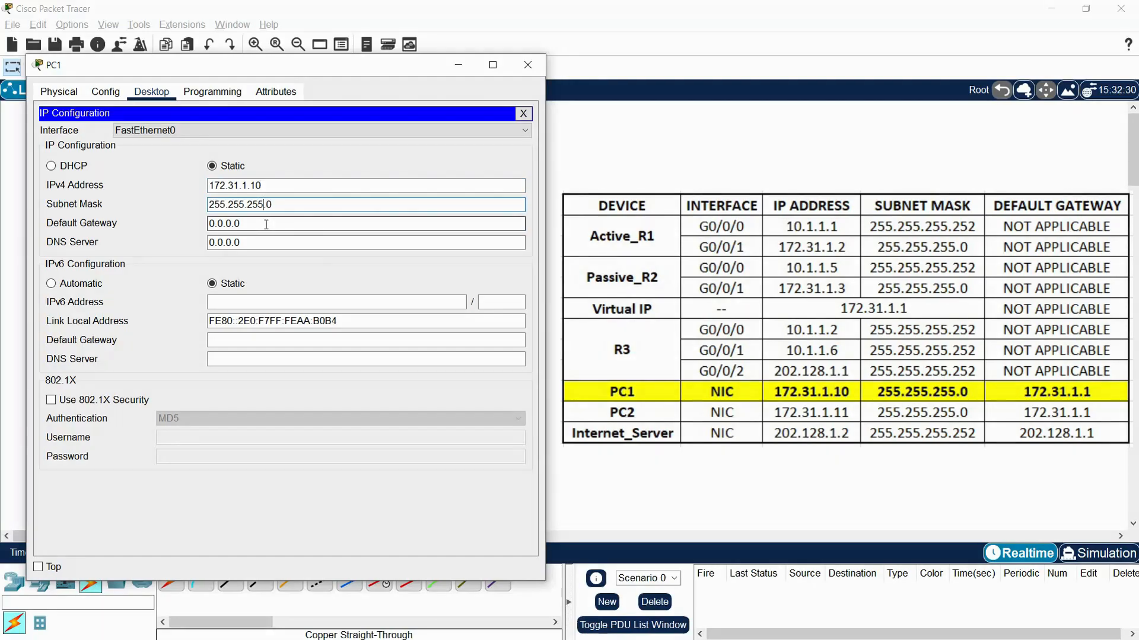
{"action": "key", "text": "Tab"}
- Move PC1's window clear of the topology, set its default gateway to 172.31.1.2 and close the window
{"action": "left_click_drag", "start_coordinate": [179, 69], "coordinate": [616, 83]}
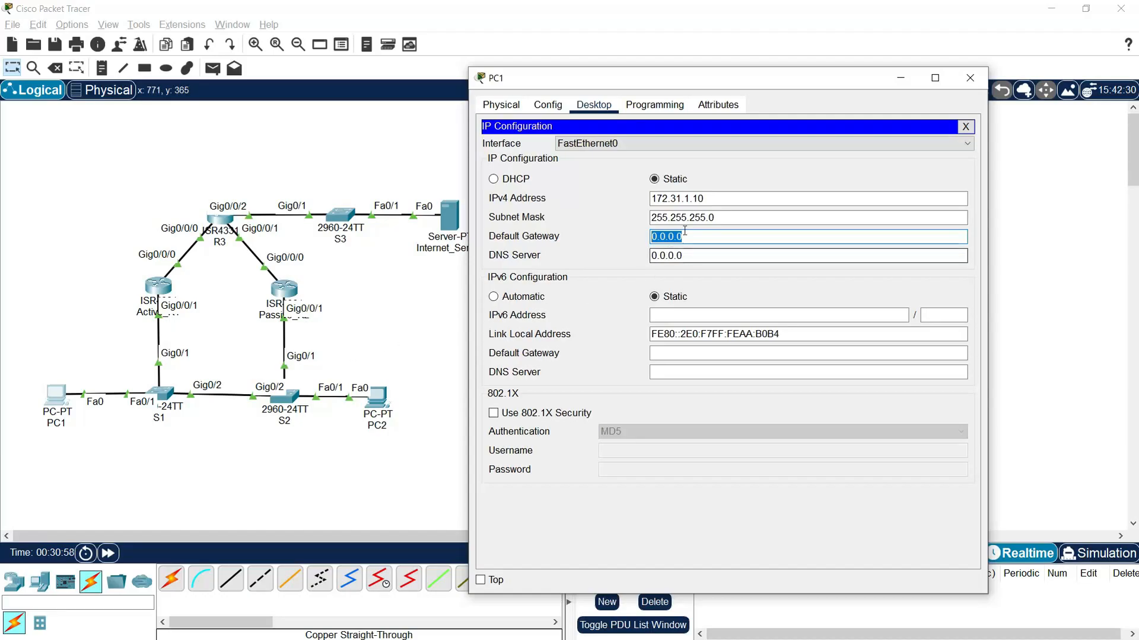
{"action": "left_click_drag", "start_coordinate": [703, 200], "coordinate": [645, 203]}
{"action": "key", "text": "ctrl+c"}
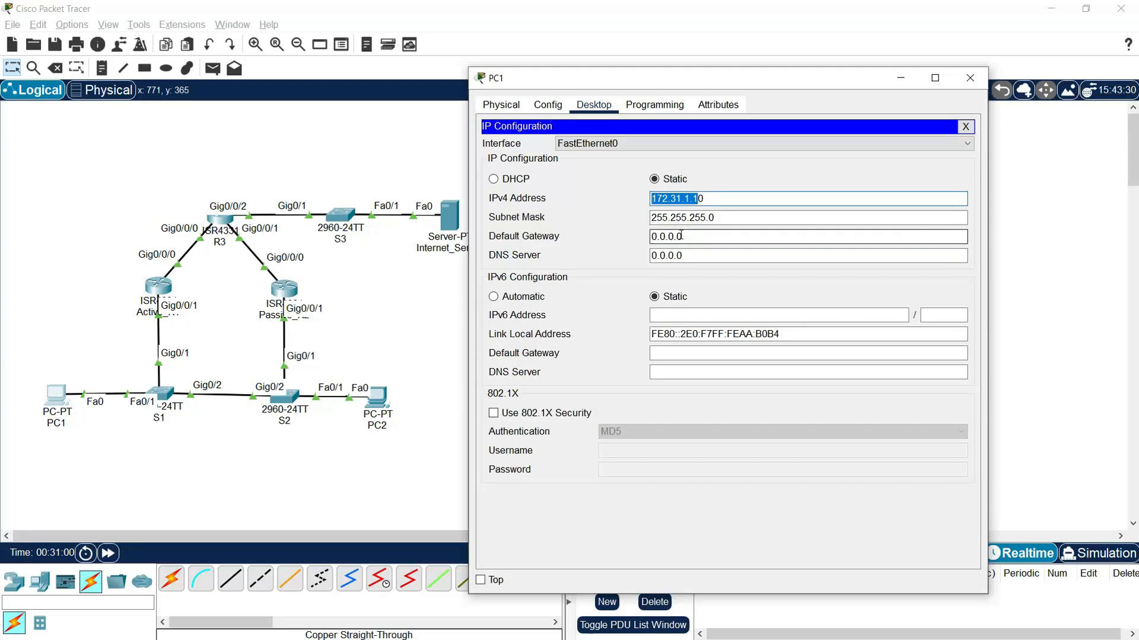
{"action": "left_click_drag", "start_coordinate": [682, 236], "coordinate": [598, 240]}
{"action": "key", "text": "ctrl+v"}
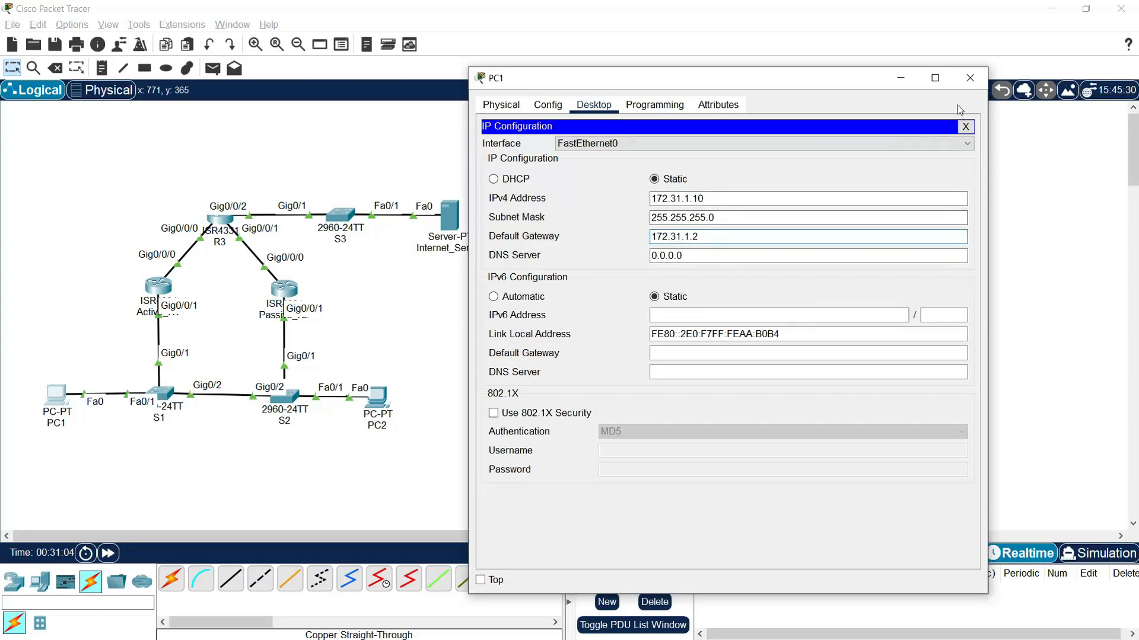
{"action": "left_click", "coordinate": [970, 78]}
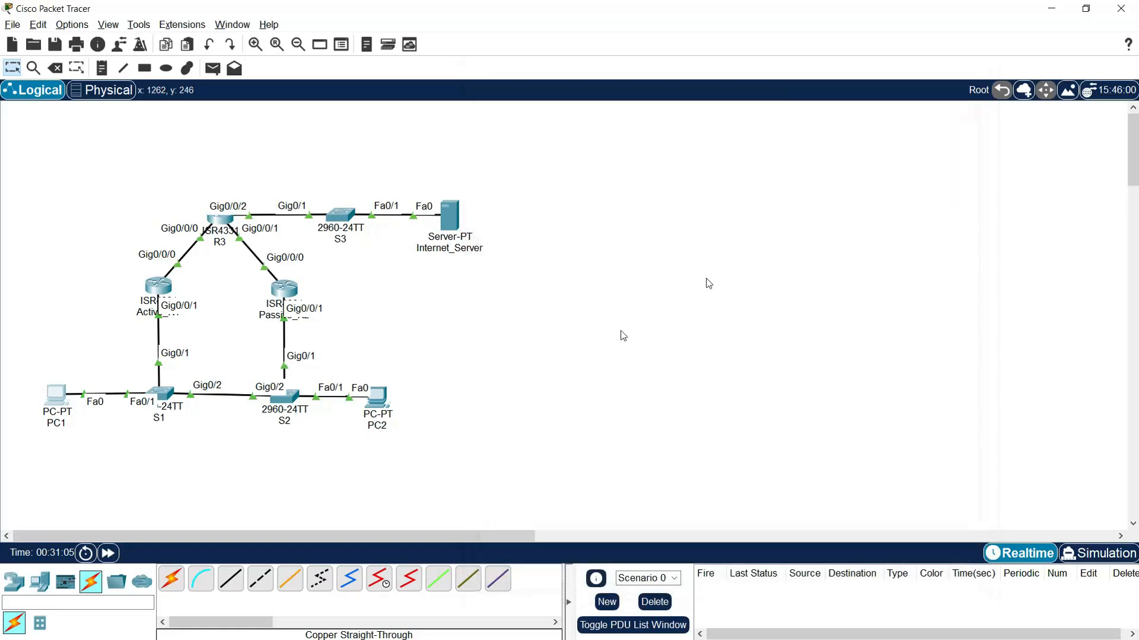
- Open the IP configuration of PC2 and set its static IPv4 address to 172.31.1.11
{"action": "left_click", "coordinate": [378, 400]}
{"action": "left_click", "coordinate": [525, 150]}
{"action": "left_click_drag", "start_coordinate": [417, 117], "coordinate": [32, 49]}
{"action": "left_click", "coordinate": [89, 137]}
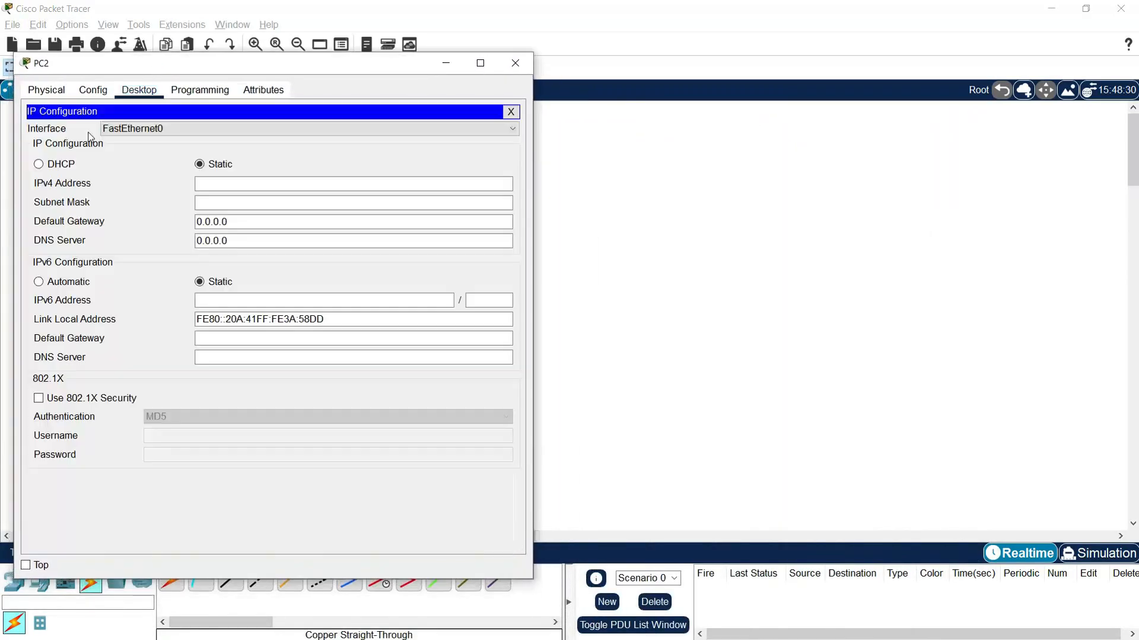
{"action": "left_click", "coordinate": [265, 185]}
{"action": "type", "text": "172.31.1.1"}
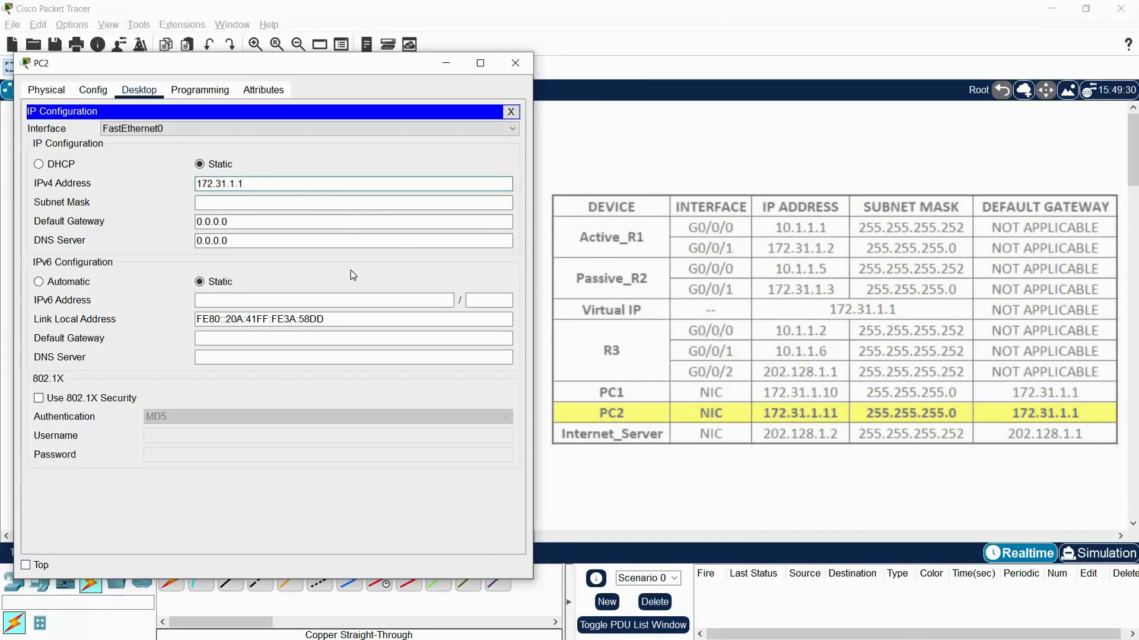
{"action": "type", "text": "1"}
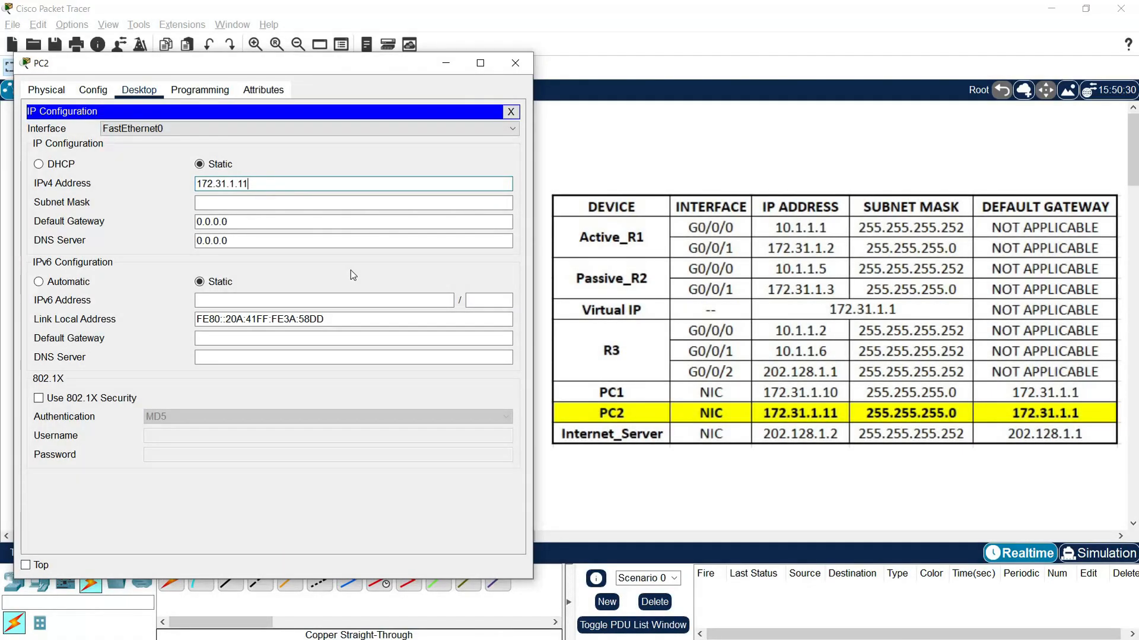
- Set PC2's subnet mask to 255.255.255.0 and its default gateway to 172.31.1.1
{"action": "left_click", "coordinate": [250, 203]}
{"action": "left_click", "coordinate": [241, 204]}
{"action": "key", "text": "BackSpace"}
{"action": "type", "text": "255"}
{"action": "left_click", "coordinate": [259, 222]}
{"action": "left_click_drag", "start_coordinate": [259, 222], "coordinate": [178, 224]}
{"action": "type", "text": "172.31.1.1"}
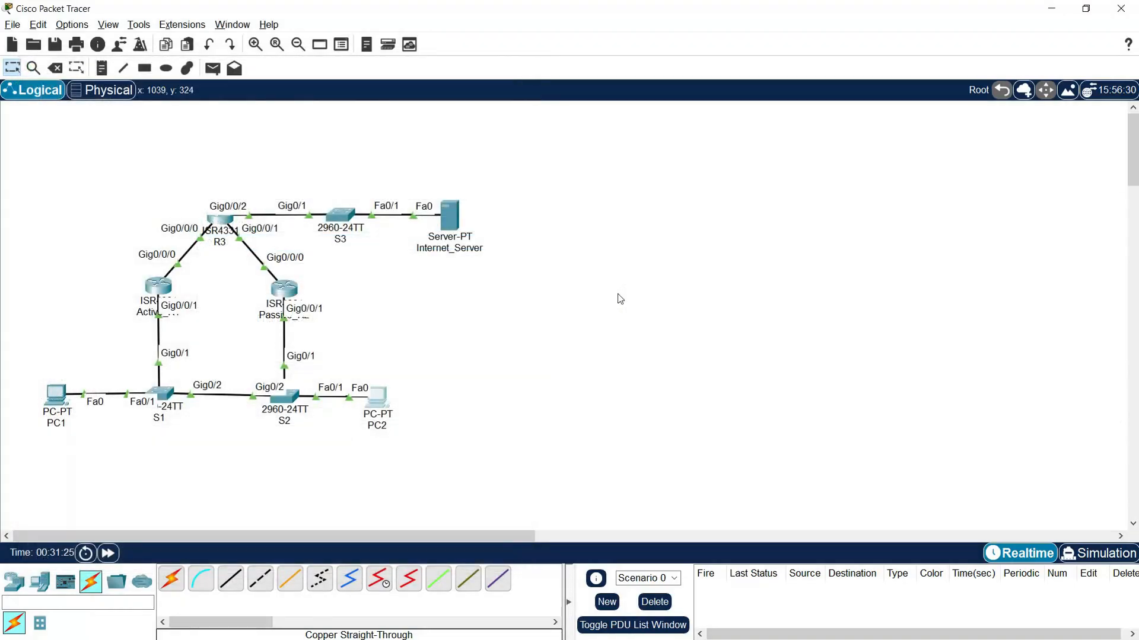
- Open the IP configuration of Internet_Server and set its static IPv4 address to 202.128.1.2
{"action": "left_click", "coordinate": [449, 217]}
{"action": "left_click_drag", "start_coordinate": [526, 117], "coordinate": [157, 65]}
{"action": "left_click", "coordinate": [193, 88]}
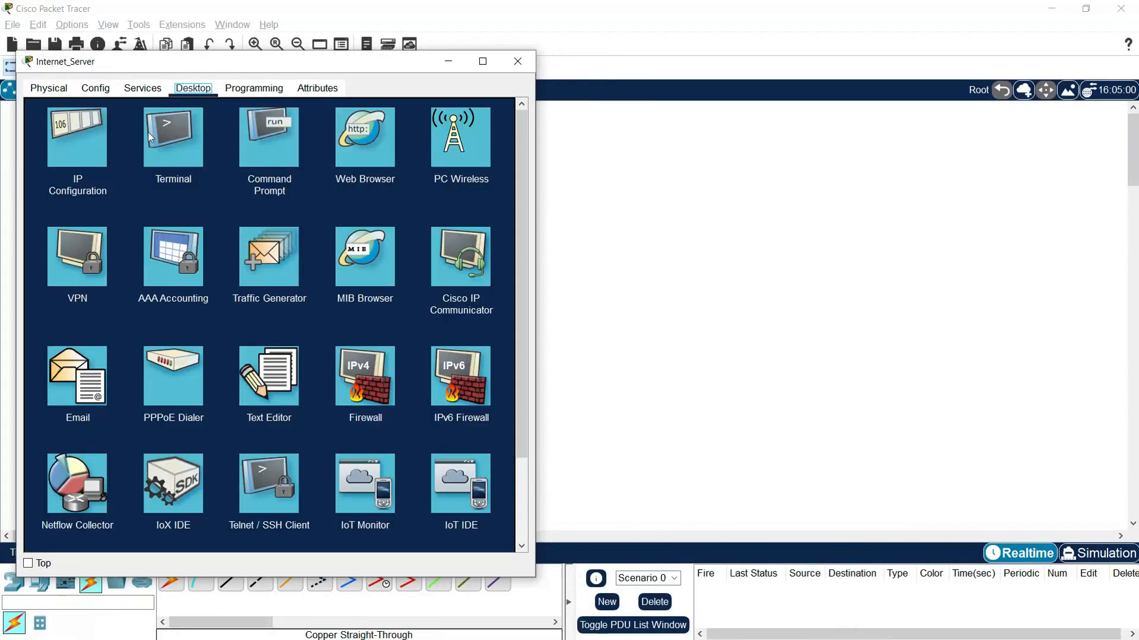
{"action": "left_click", "coordinate": [77, 131]}
{"action": "left_click", "coordinate": [214, 169]}
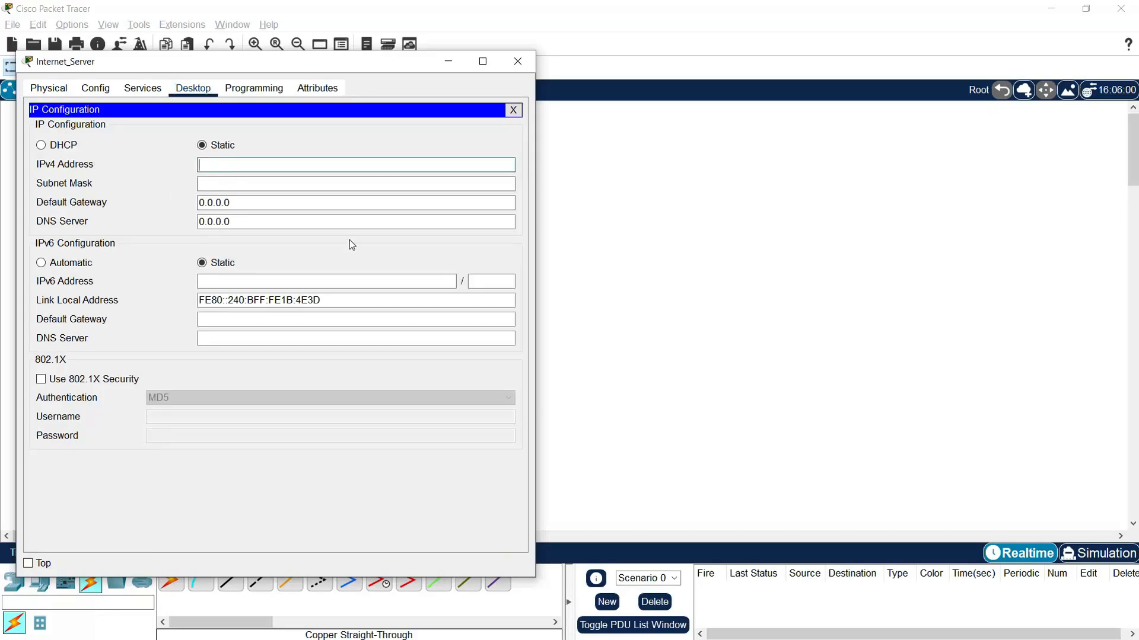
{"action": "type", "text": "202"}
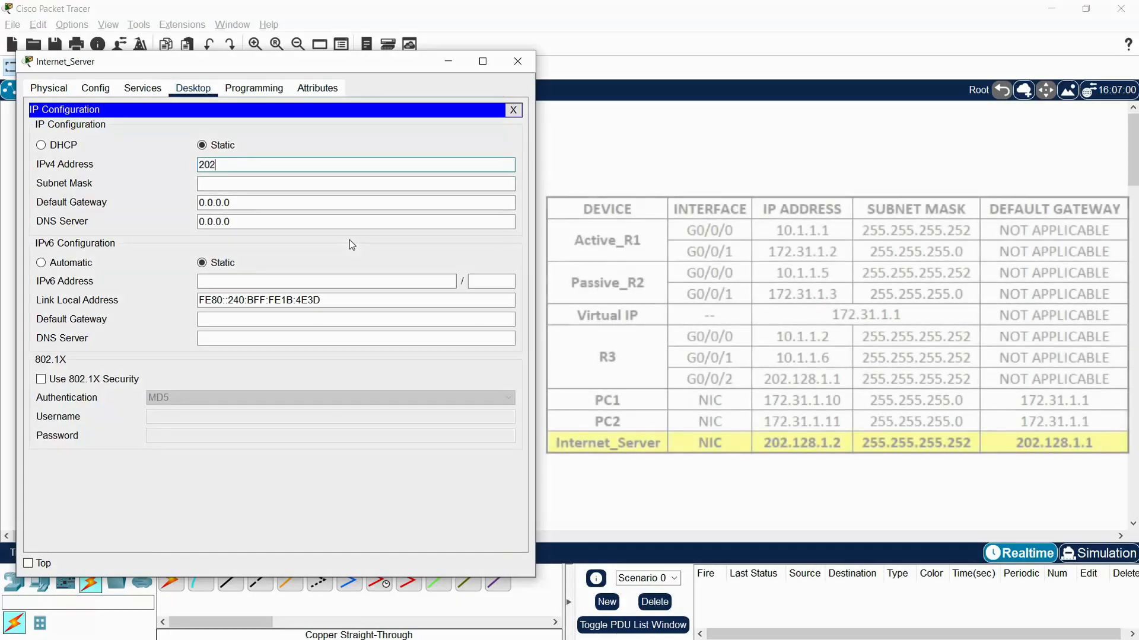
{"action": "type", "text": ".128.1.2"}
- Set Internet_Server's subnet mask to 255.255.255.252 and its default gateway to 202.128.1.1
{"action": "left_click", "coordinate": [287, 182]}
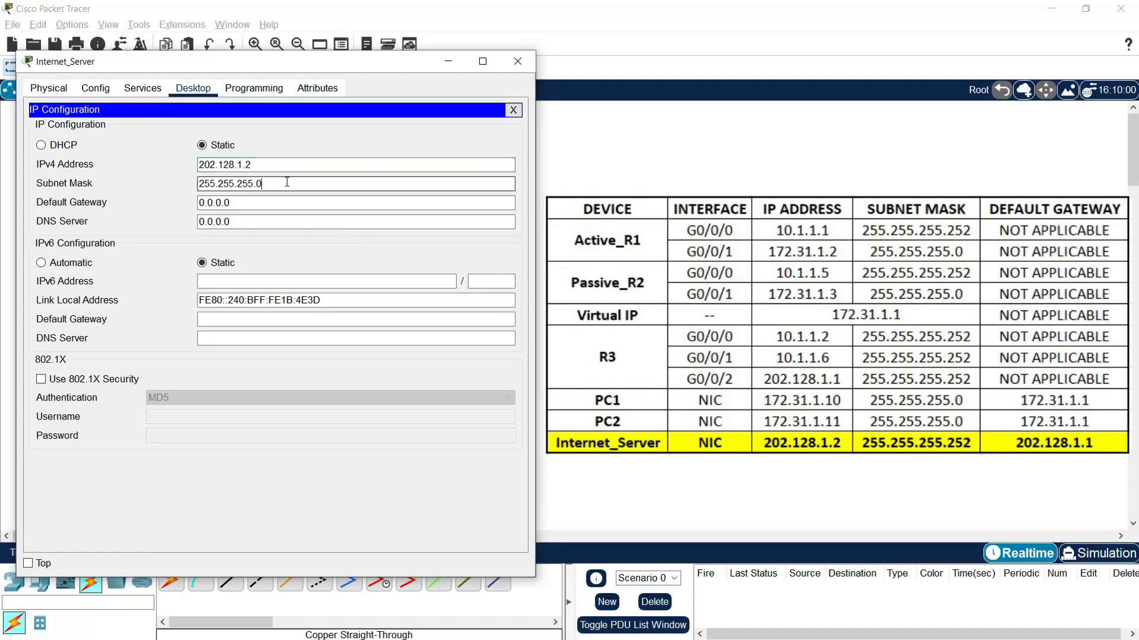
{"action": "type", "text": "252"}
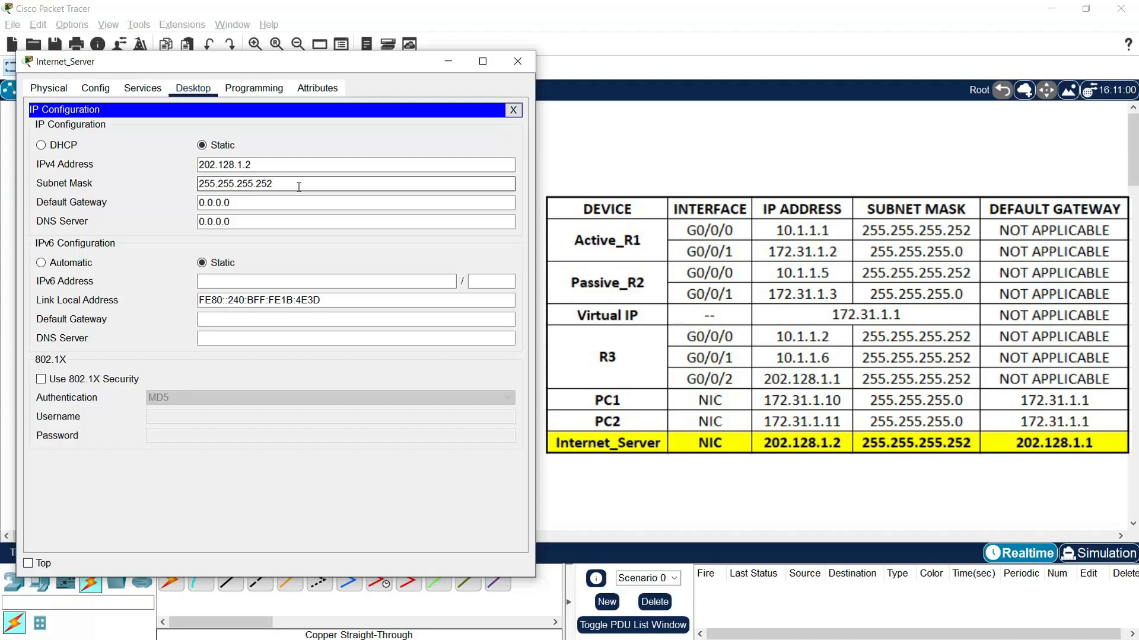
{"action": "left_click_drag", "start_coordinate": [283, 165], "coordinate": [113, 153]}
{"action": "key", "text": "ctrl+c"}
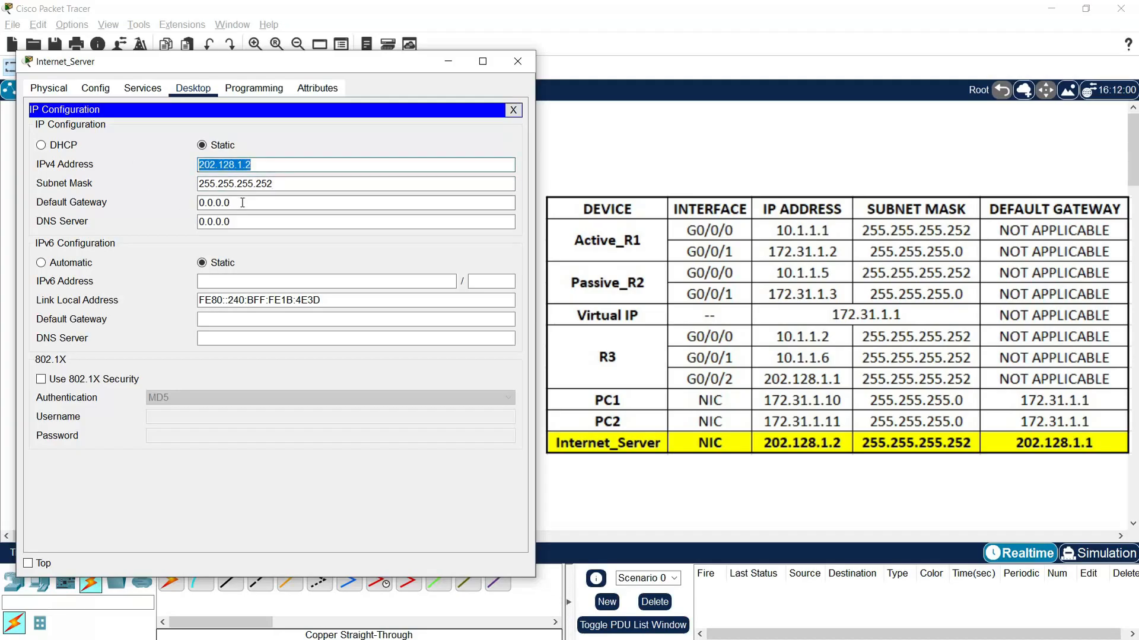
{"action": "left_click_drag", "start_coordinate": [242, 202], "coordinate": [180, 224]}
{"action": "key", "text": "ctrl+v"}
{"action": "key", "text": "BackSpace"}
{"action": "type", "text": "1"}
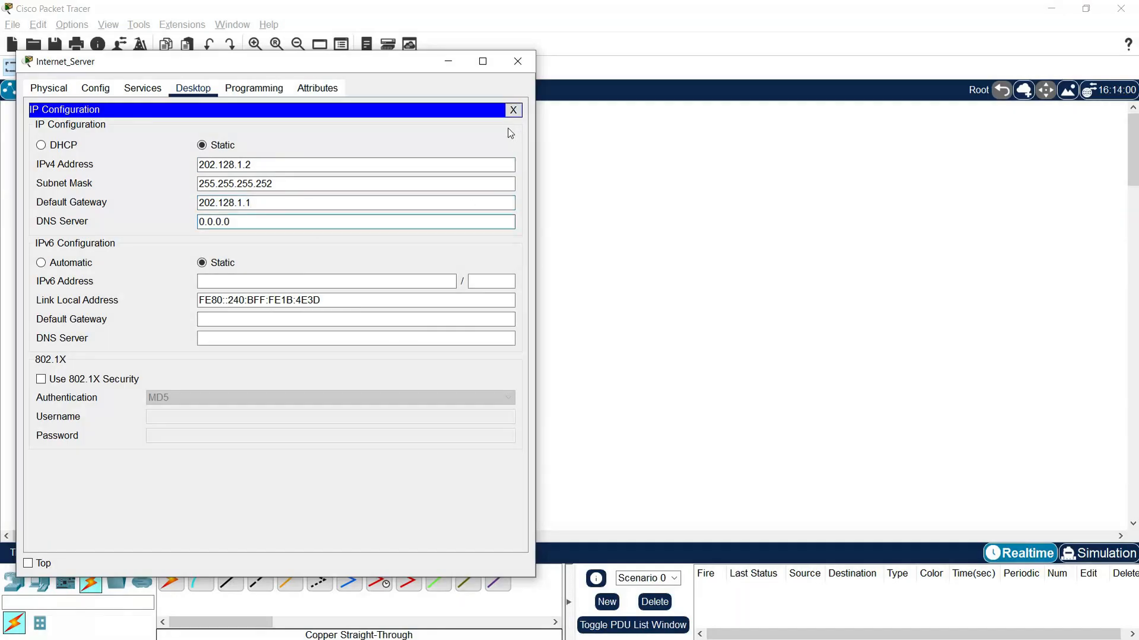
{"action": "left_click", "coordinate": [142, 89]}
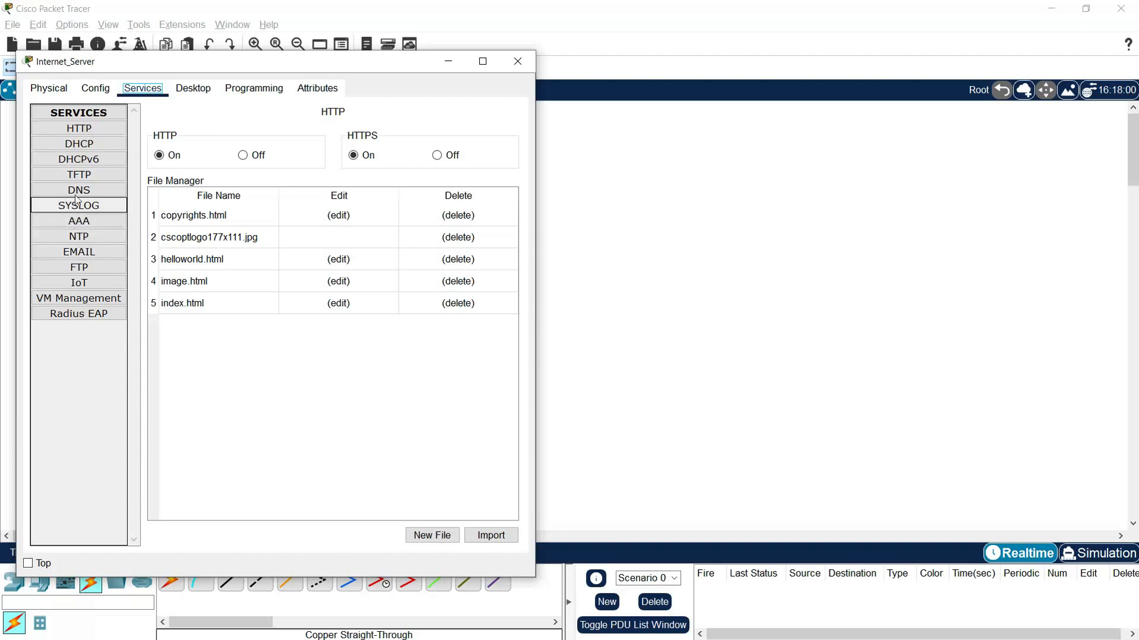
{"action": "left_click", "coordinate": [79, 128]}
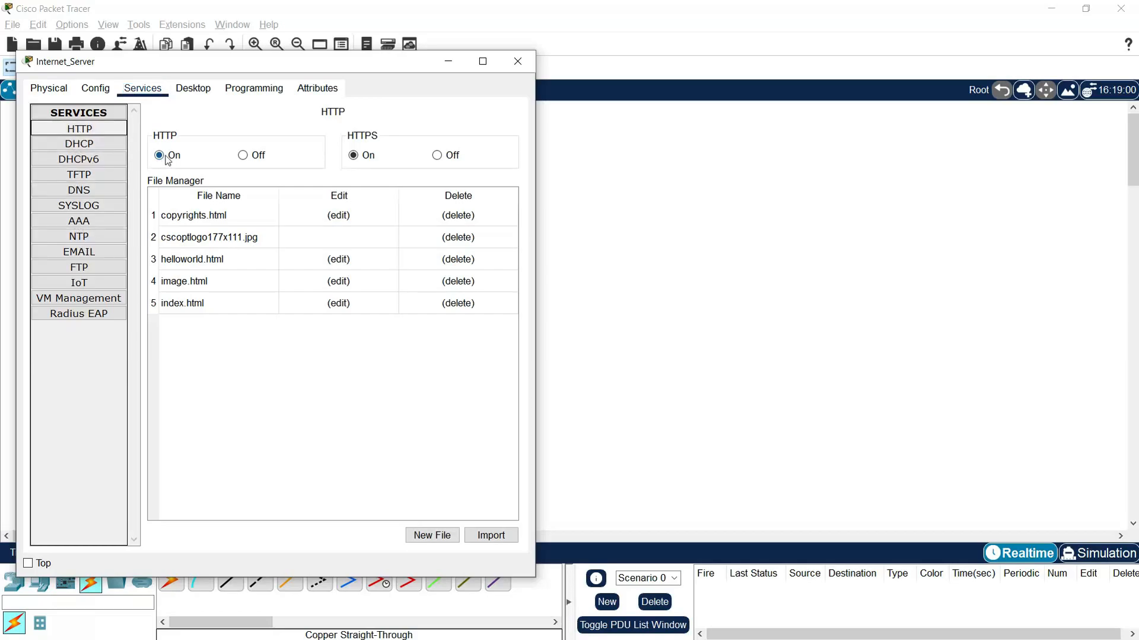
{"action": "left_click", "coordinate": [193, 90]}
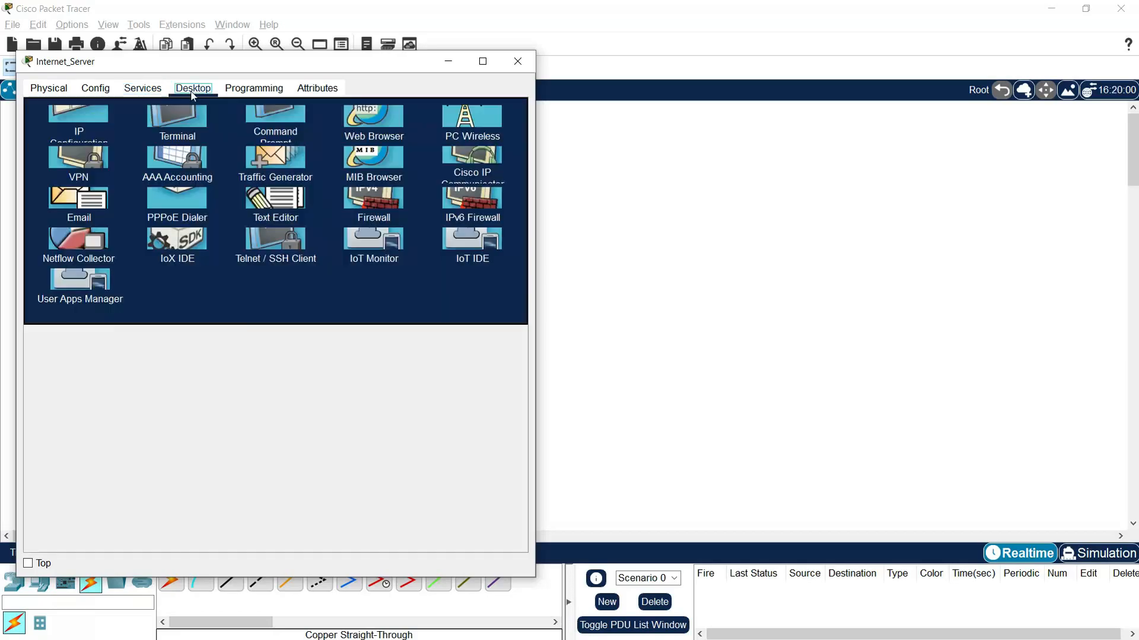
{"action": "left_click", "coordinate": [513, 111]}
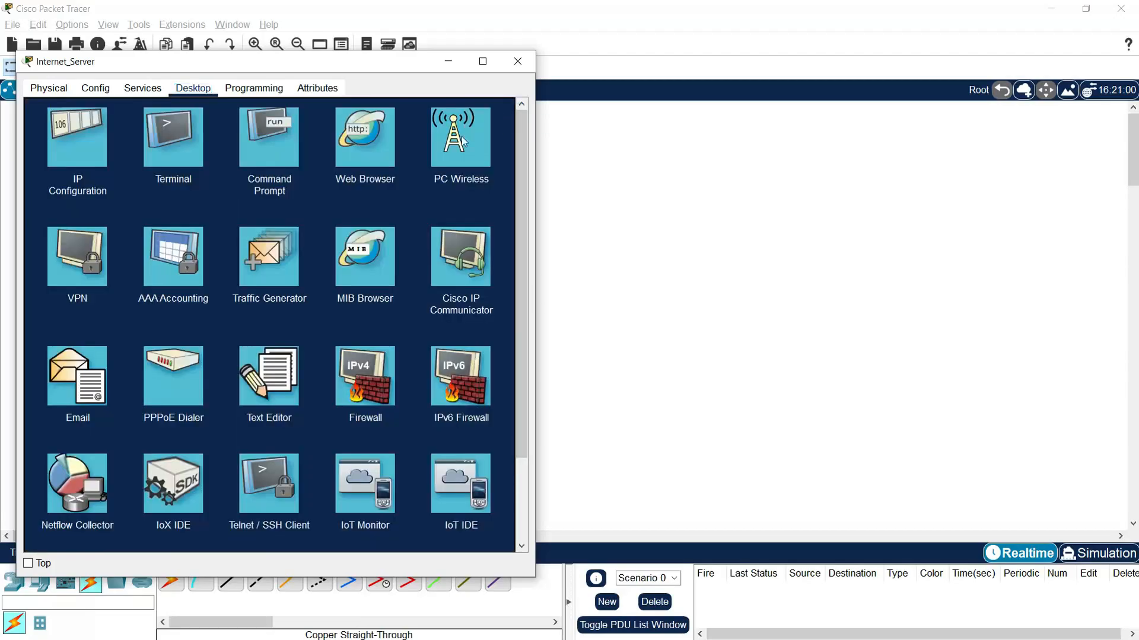
{"action": "left_click", "coordinate": [358, 161]}
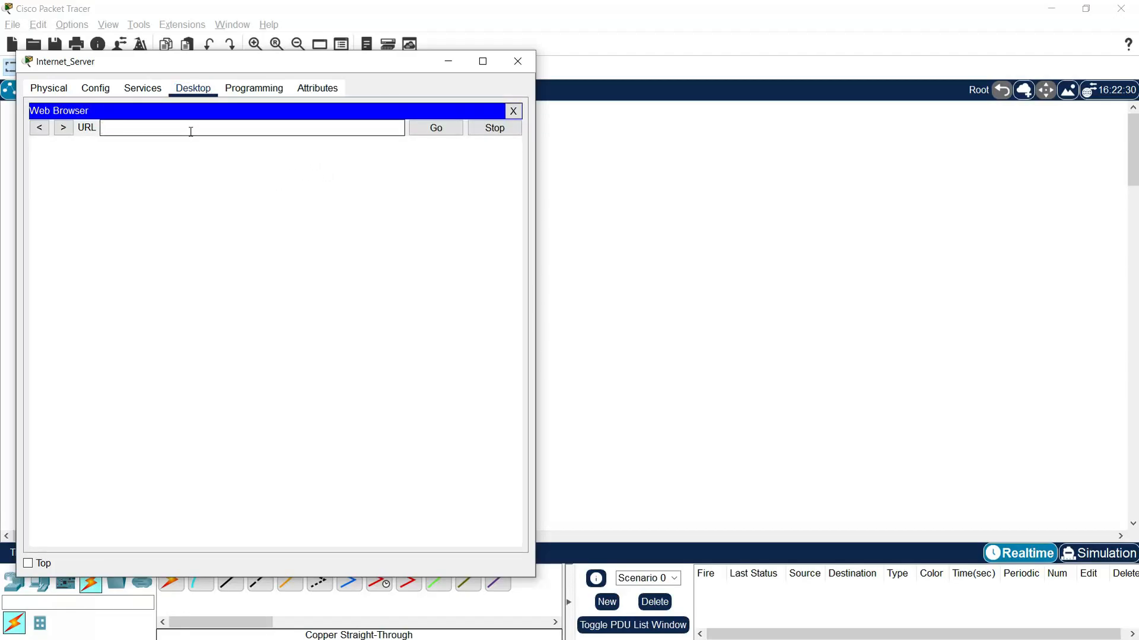
{"action": "type", "text": "localhost"}
{"action": "key", "text": "Return"}
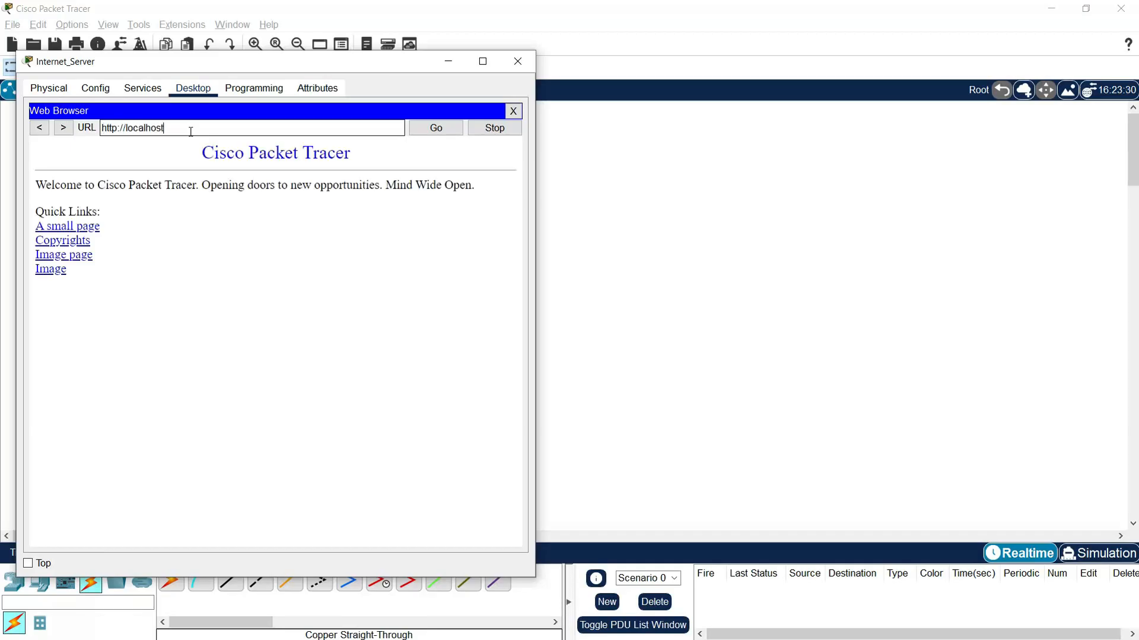
{"action": "left_click", "coordinate": [516, 70]}
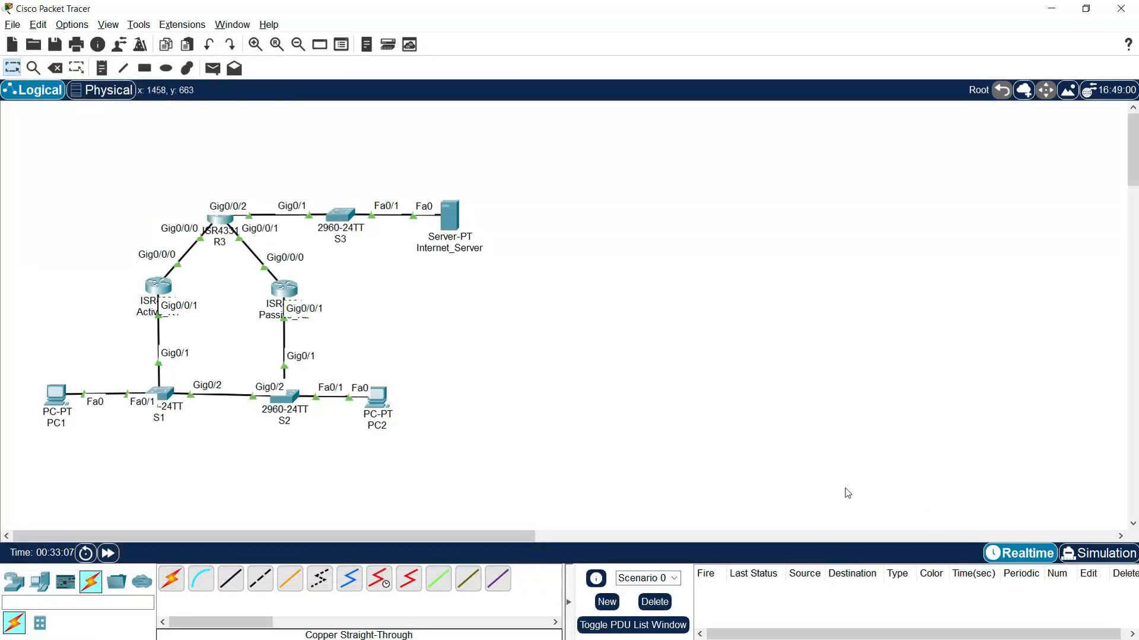
- Switch to Simulation mode, hide the event list, and add a simple PDU from PC1 to Internet_Server
{"action": "left_click", "coordinate": [1078, 554]}
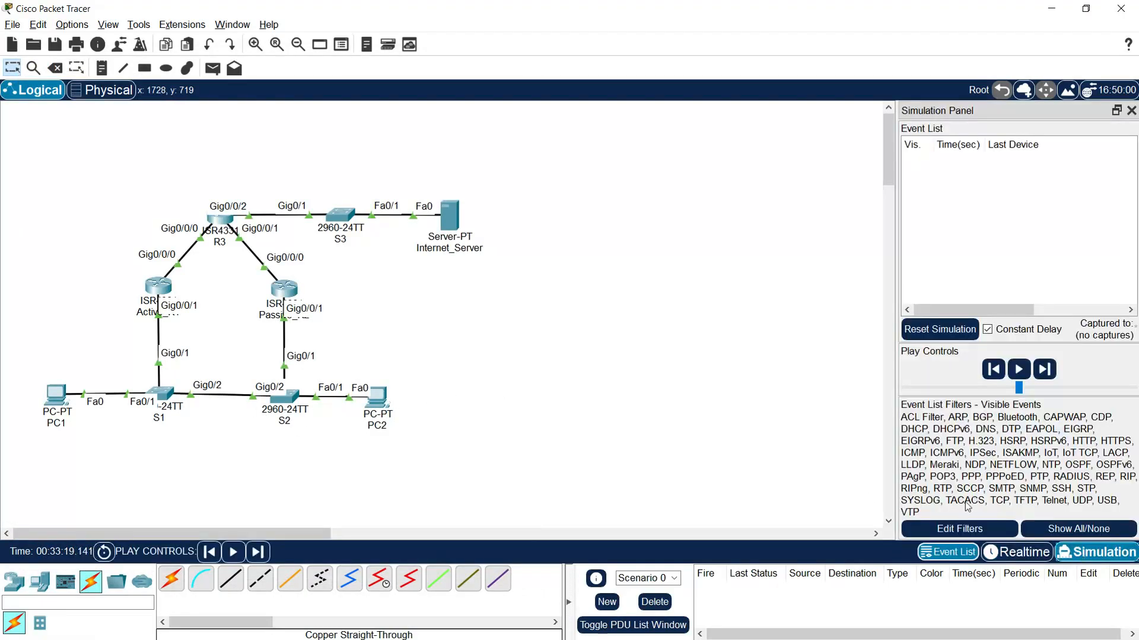
{"action": "left_click", "coordinate": [1129, 110]}
{"action": "left_click", "coordinate": [212, 68]}
{"action": "left_click", "coordinate": [56, 395]}
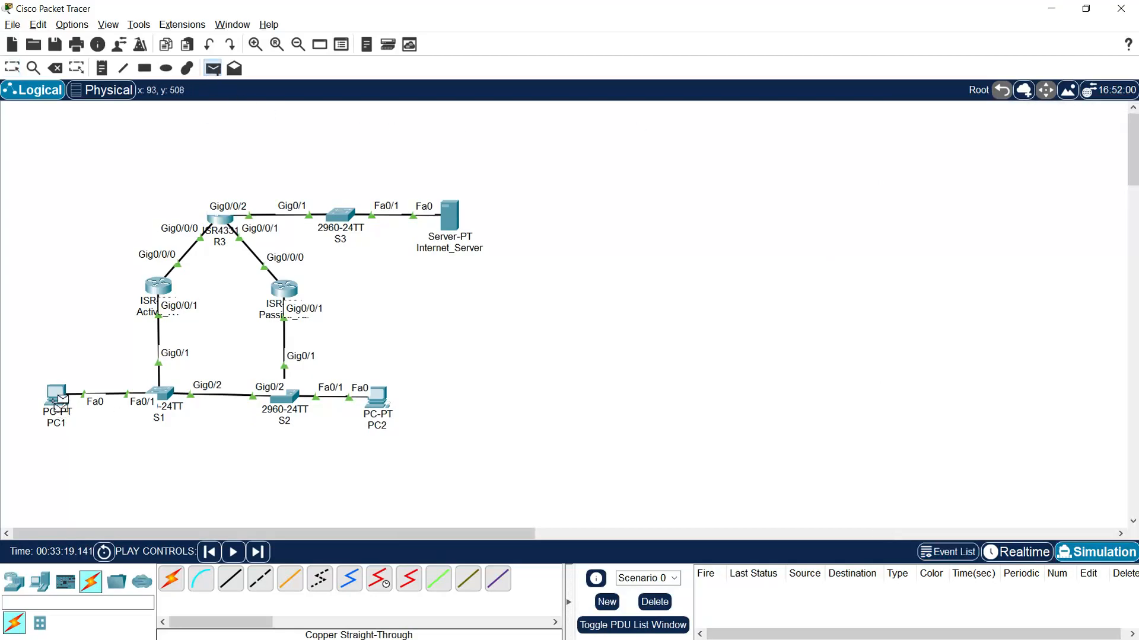
{"action": "left_click", "coordinate": [434, 244]}
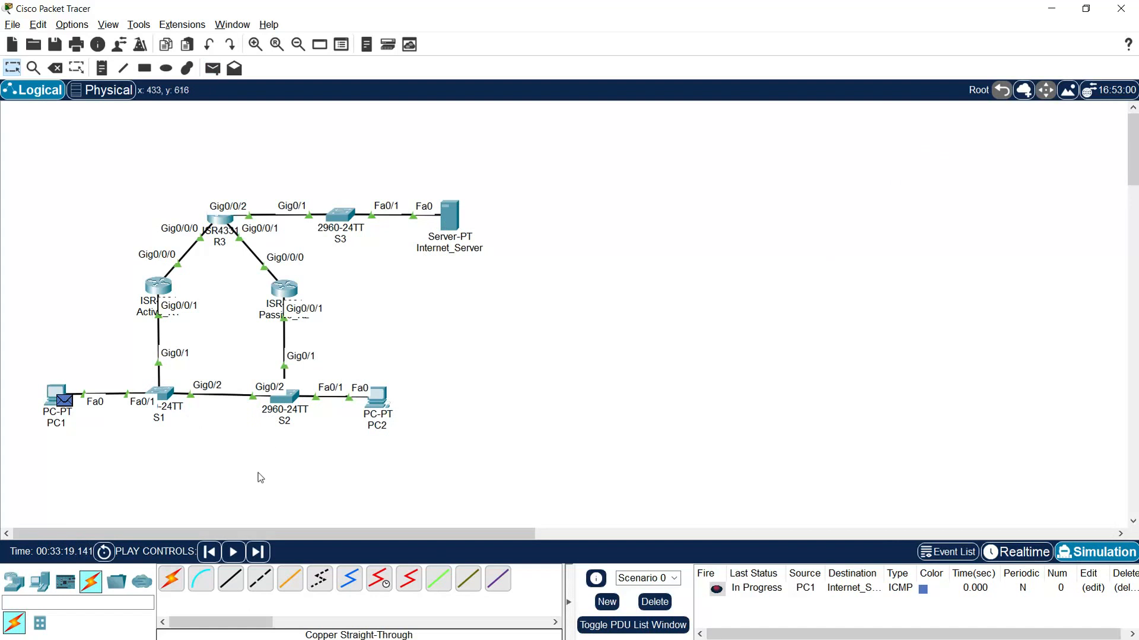
- Advance the PC1 packet step by step to Internet_Server and back, and delete the scenario with its PDUs
{"action": "left_click", "coordinate": [258, 552]}
{"action": "left_click", "coordinate": [259, 552]}
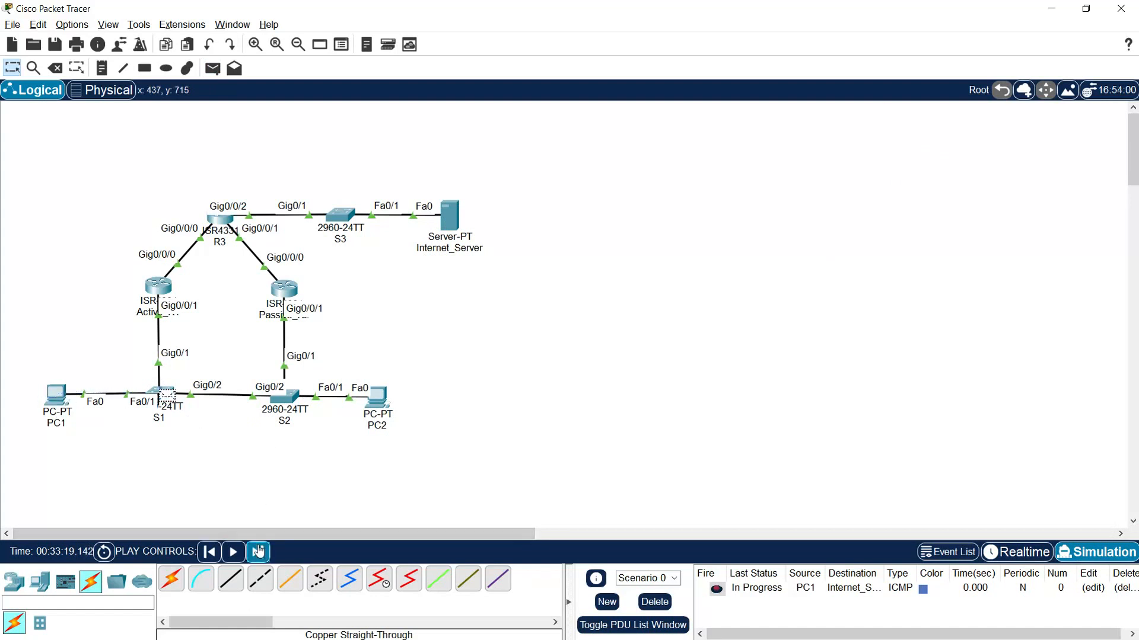
{"action": "left_click", "coordinate": [259, 551]}
{"action": "left_click", "coordinate": [259, 551]}
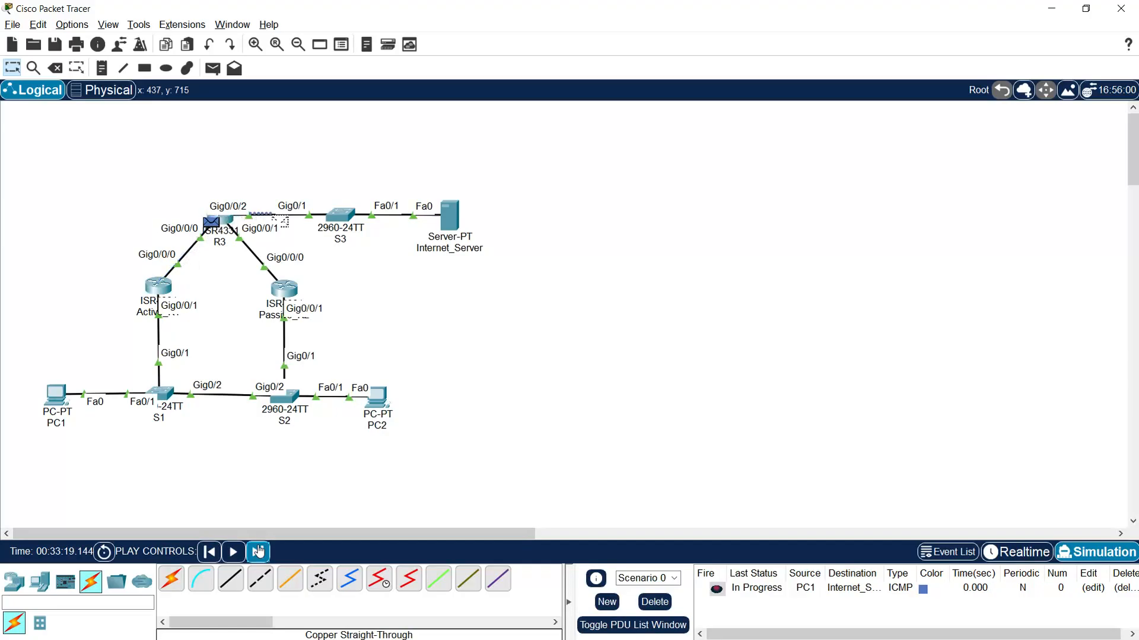
{"action": "left_click", "coordinate": [259, 552]}
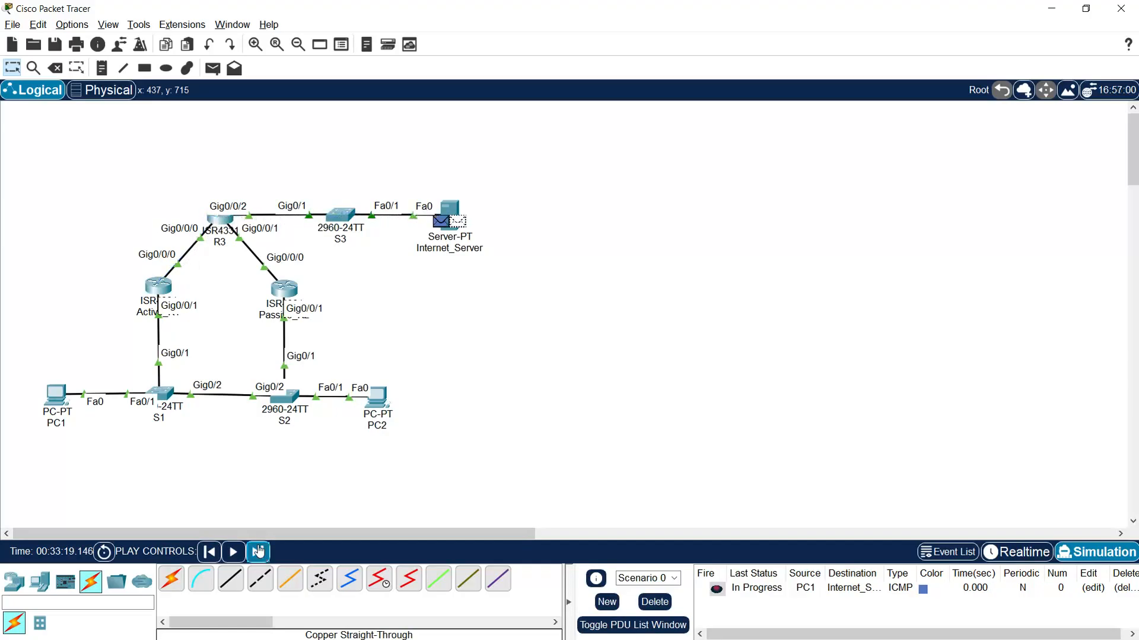
{"action": "left_click", "coordinate": [259, 552]}
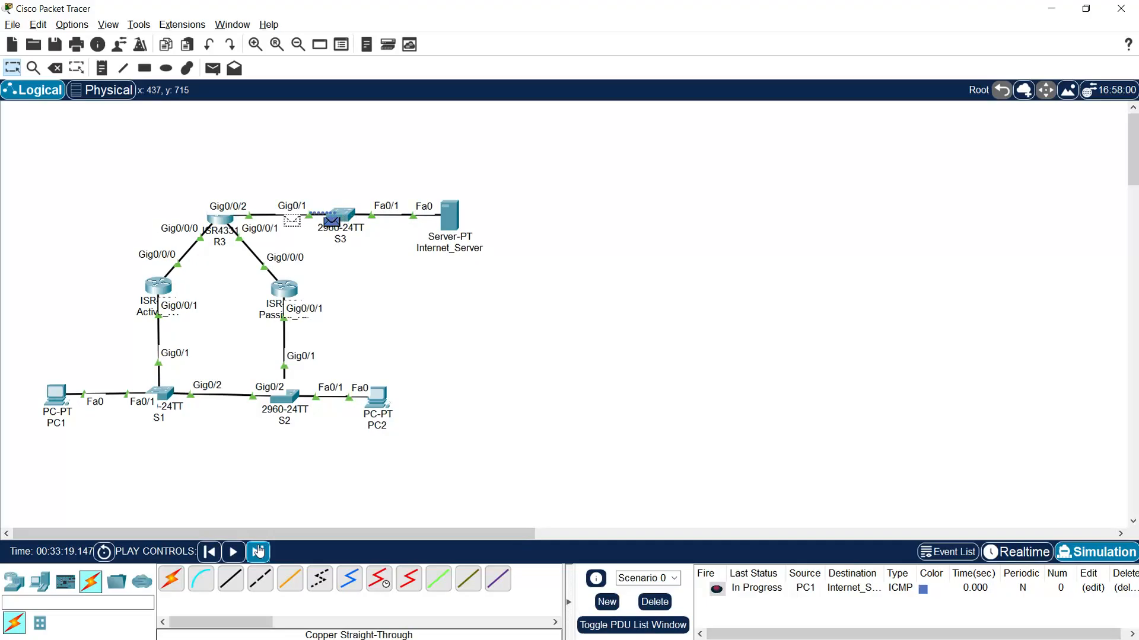
{"action": "left_click", "coordinate": [259, 552]}
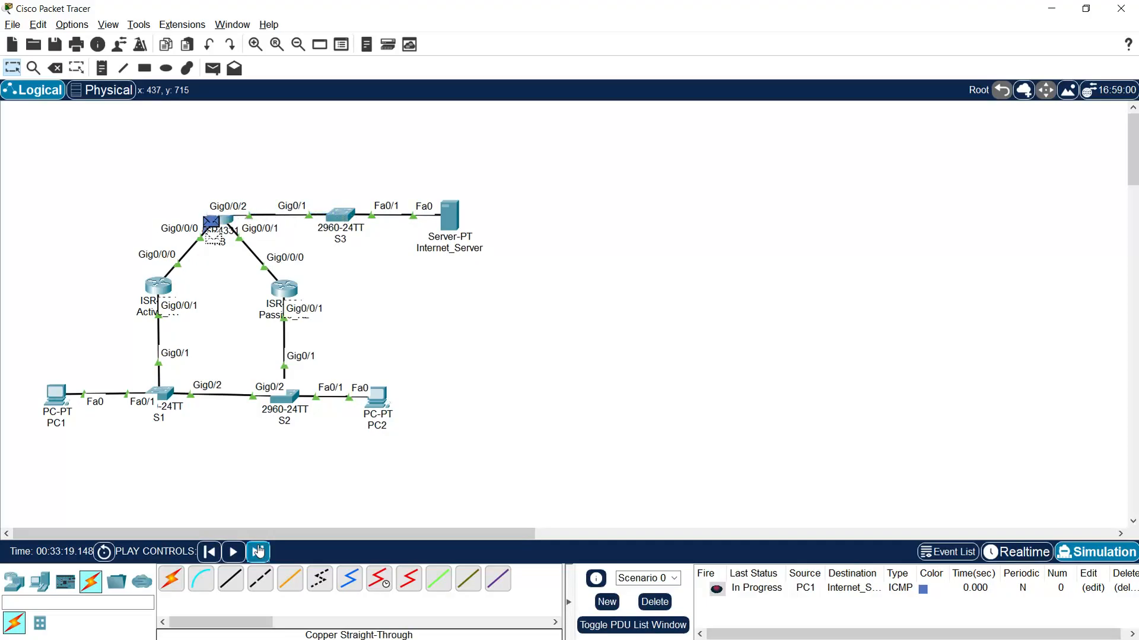
{"action": "left_click", "coordinate": [259, 551]}
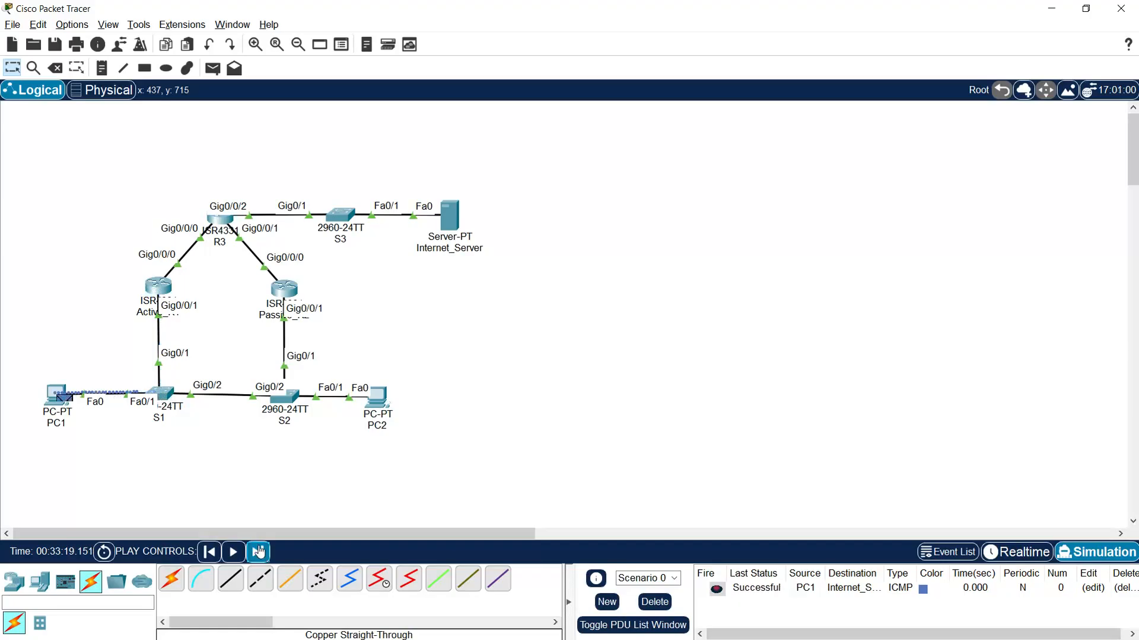
{"action": "left_click", "coordinate": [654, 601]}
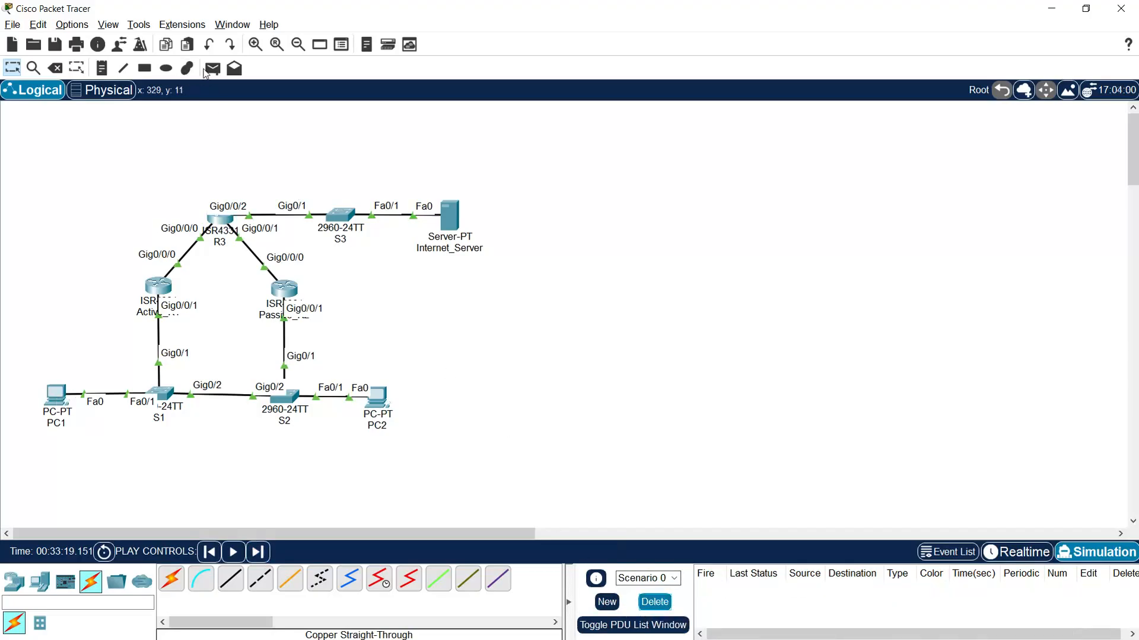
- Add a simple PDU from PC2 to Internet_Server
{"action": "left_click", "coordinate": [212, 69]}
{"action": "left_click", "coordinate": [377, 396]}
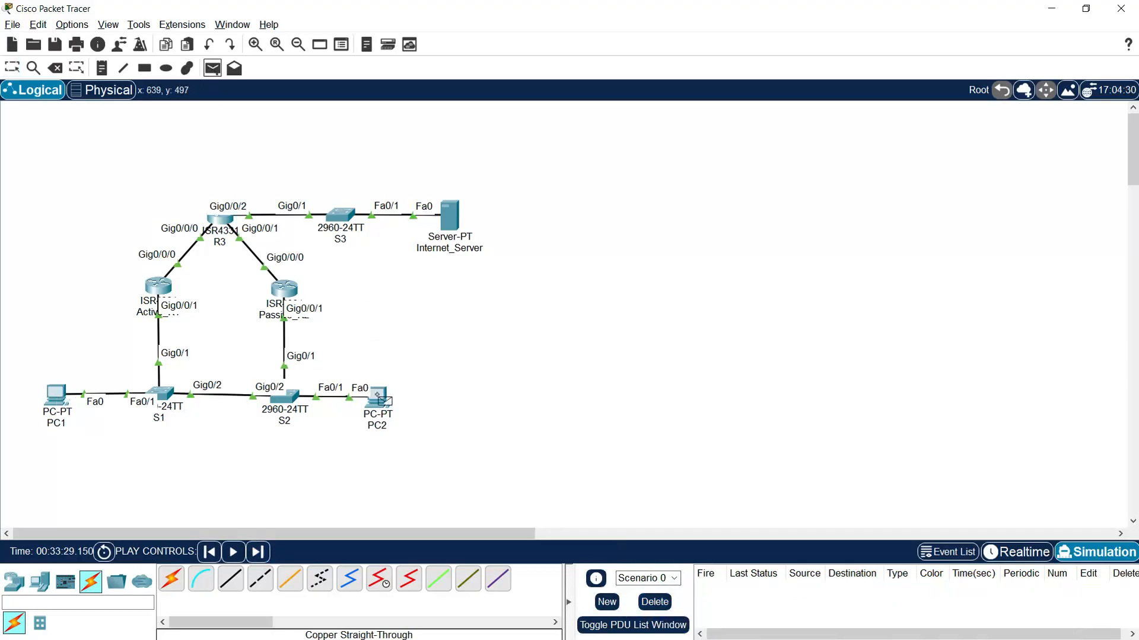
{"action": "left_click", "coordinate": [449, 220]}
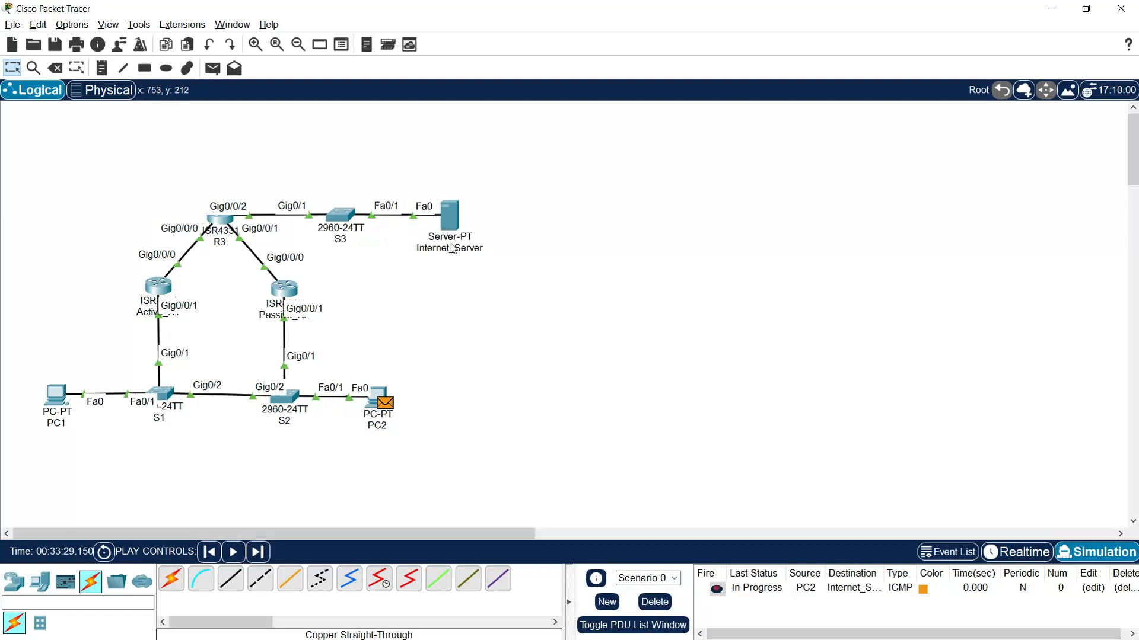
- Advance the PC2 packet step by step to Internet_Server and back, and clear the scenario's PDUs
{"action": "left_click", "coordinate": [258, 551]}
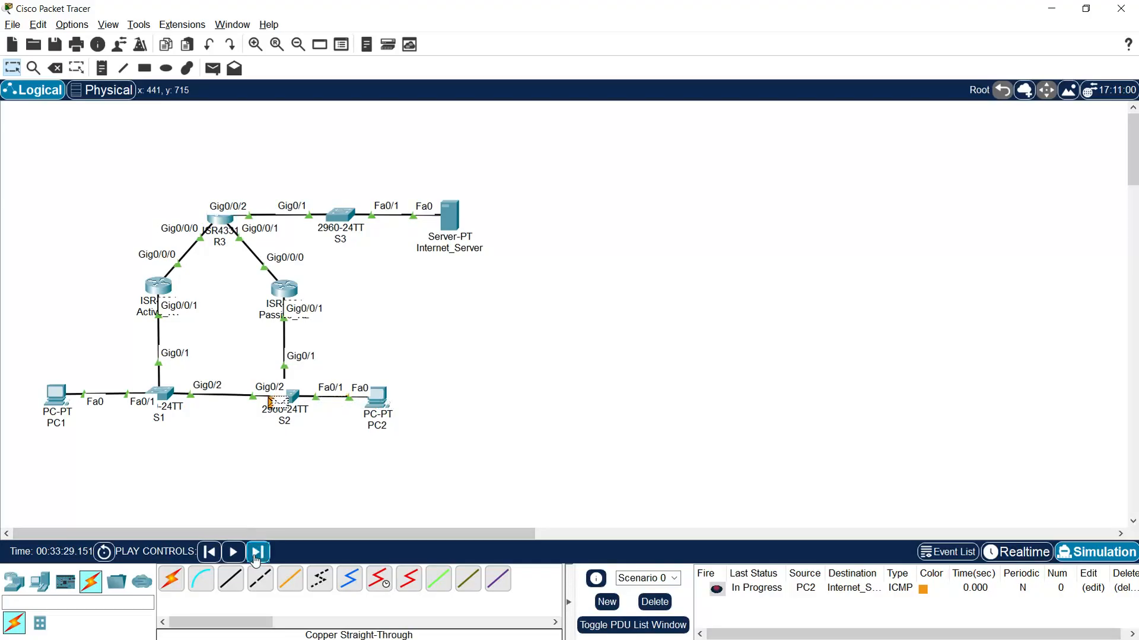
{"action": "left_click", "coordinate": [256, 556]}
{"action": "left_click", "coordinate": [256, 556]}
{"action": "left_click", "coordinate": [256, 556]}
{"action": "left_click", "coordinate": [256, 556]}
{"action": "left_click", "coordinate": [255, 556]}
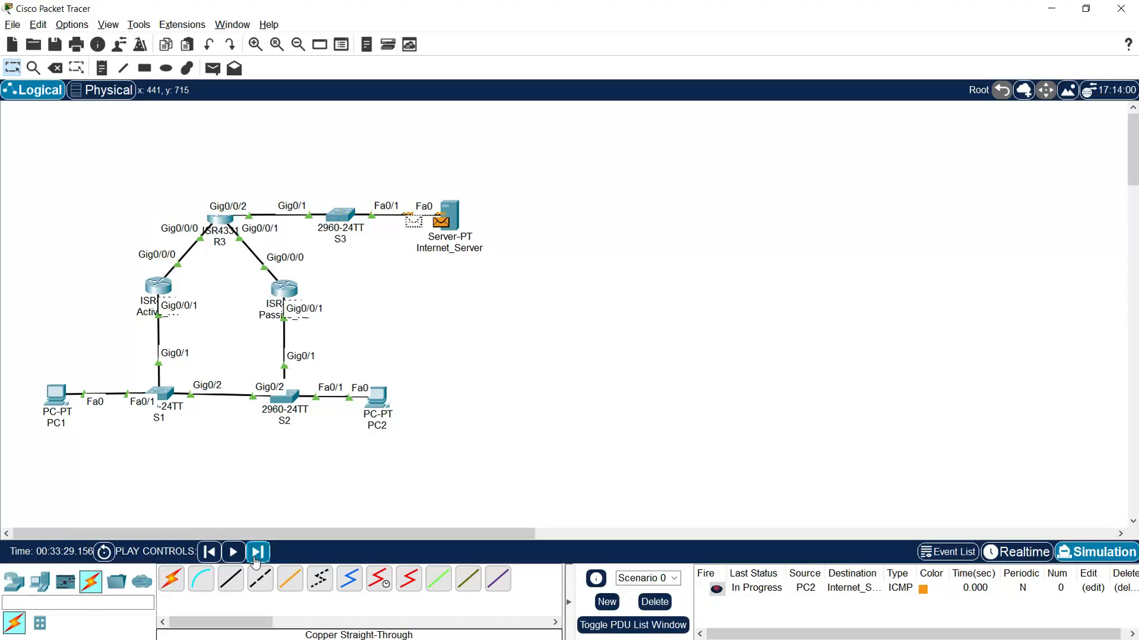
{"action": "left_click", "coordinate": [255, 556]}
{"action": "left_click", "coordinate": [255, 556]}
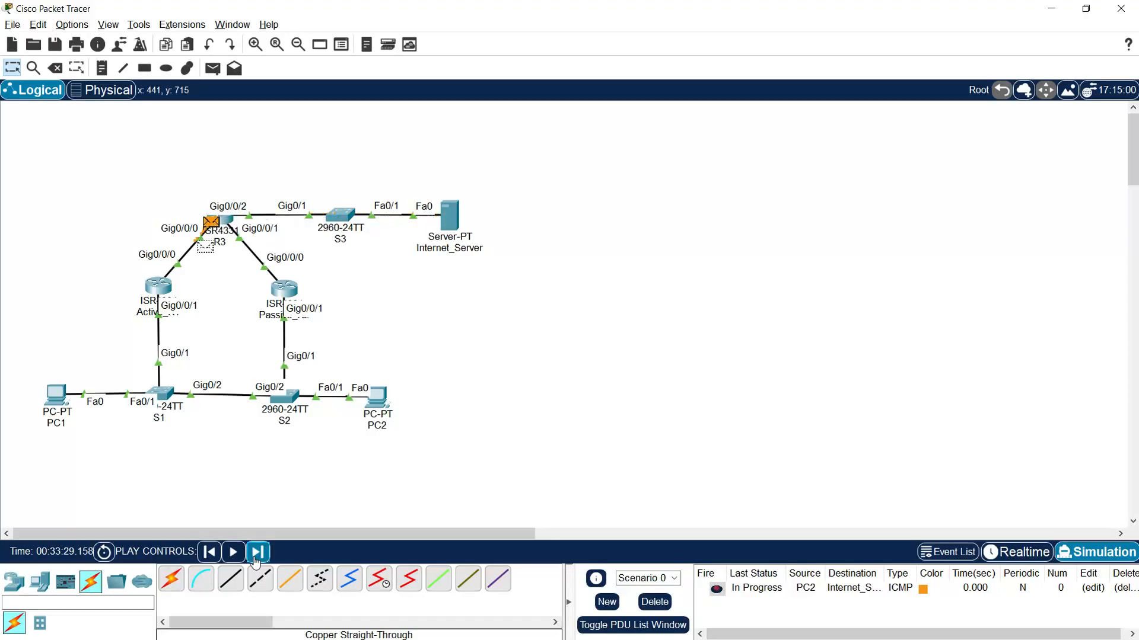
{"action": "left_click", "coordinate": [256, 557]}
{"action": "left_click", "coordinate": [255, 556]}
{"action": "left_click", "coordinate": [255, 556]}
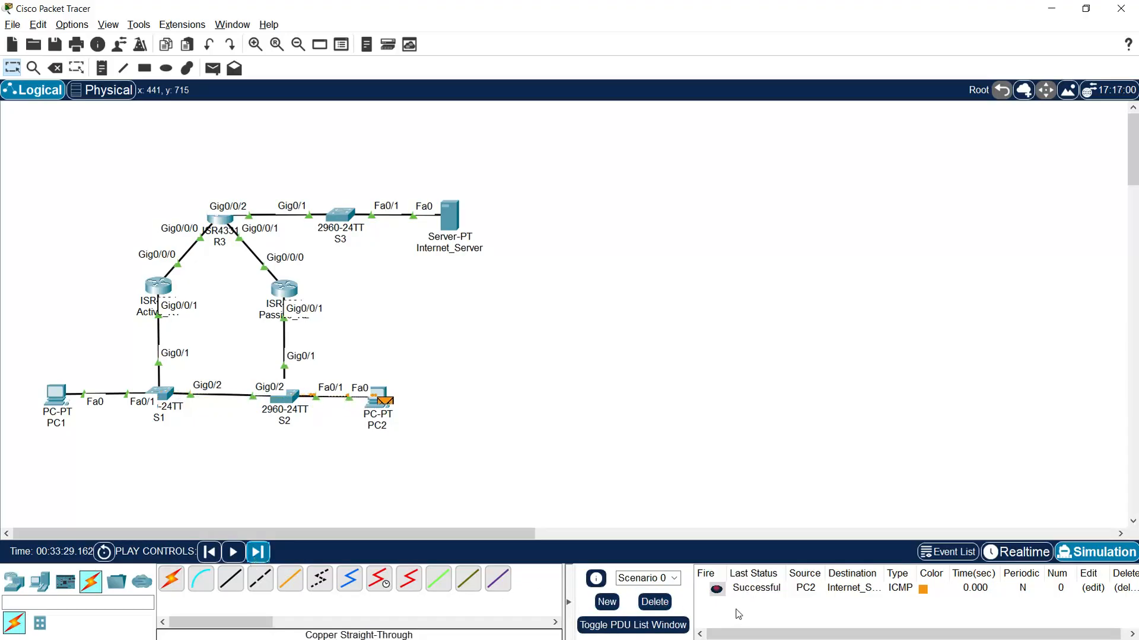
{"action": "left_click", "coordinate": [655, 601]}
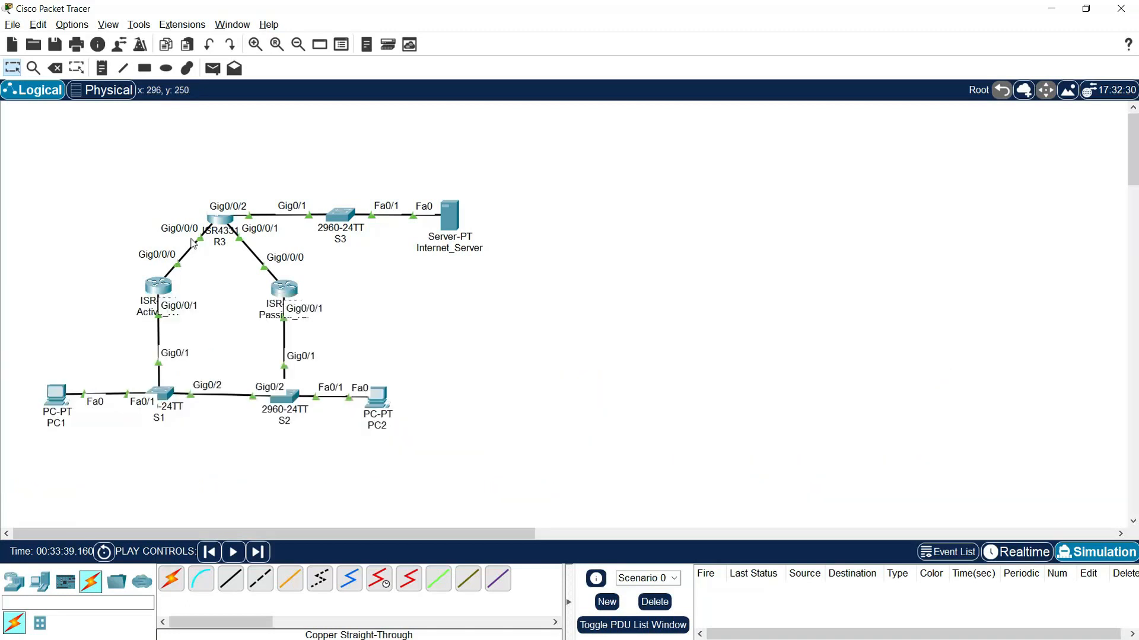
- Leave configuration mode on Active_R1 and save its running configuration with copy run start, accepting the default startup-config filename
{"action": "left_click", "coordinate": [162, 289]}
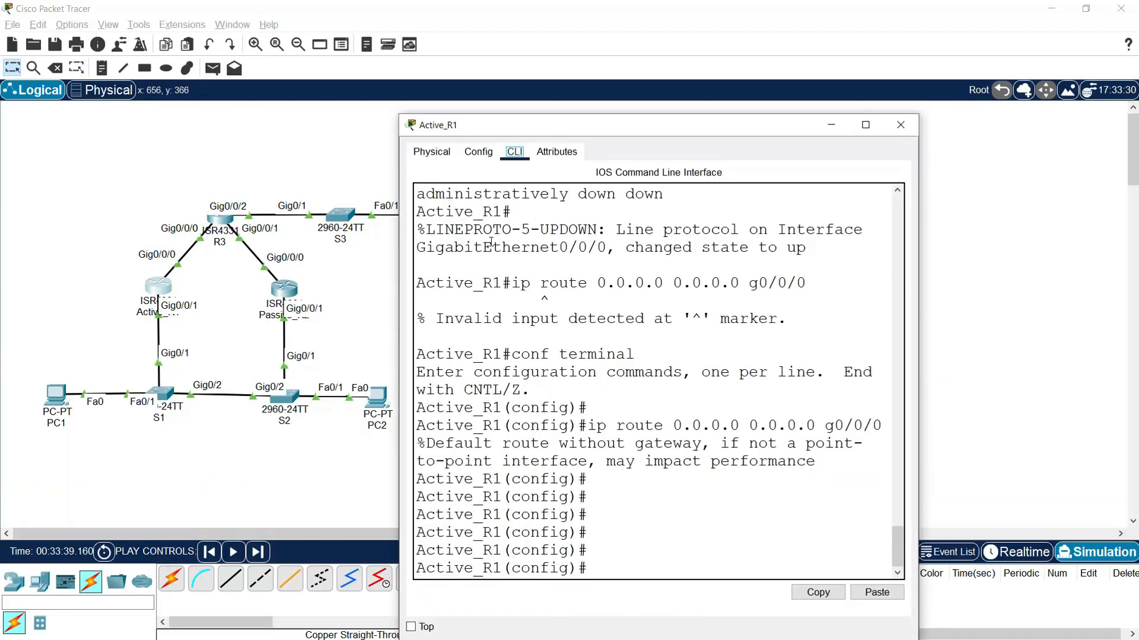
{"action": "key", "text": "Return"}
{"action": "type", "text": "e"}
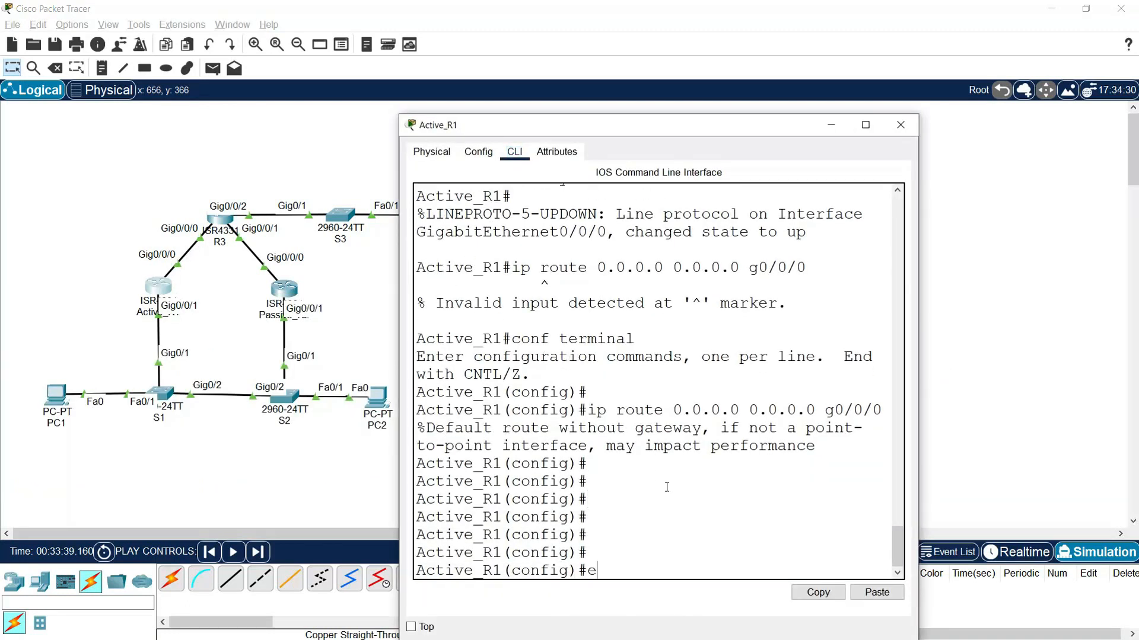
{"action": "type", "text": "nd"}
{"action": "key", "text": "Return"}
{"action": "key", "text": "Return"}
{"action": "key", "text": "Return"}
{"action": "type", "text": "copy"}
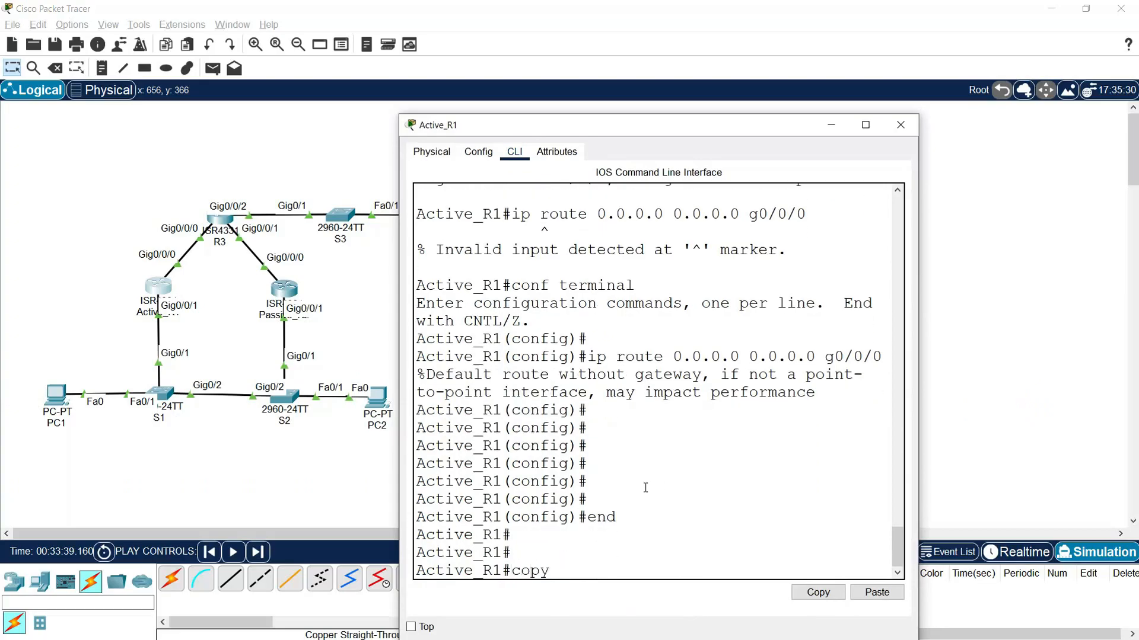
{"action": "type", "text": " run start"}
{"action": "key", "text": "Return"}
{"action": "key", "text": "Return"}
{"action": "key", "text": "Return"}
{"action": "key", "text": "Return"}
{"action": "key", "text": "Return"}
{"action": "key", "text": "Return"}
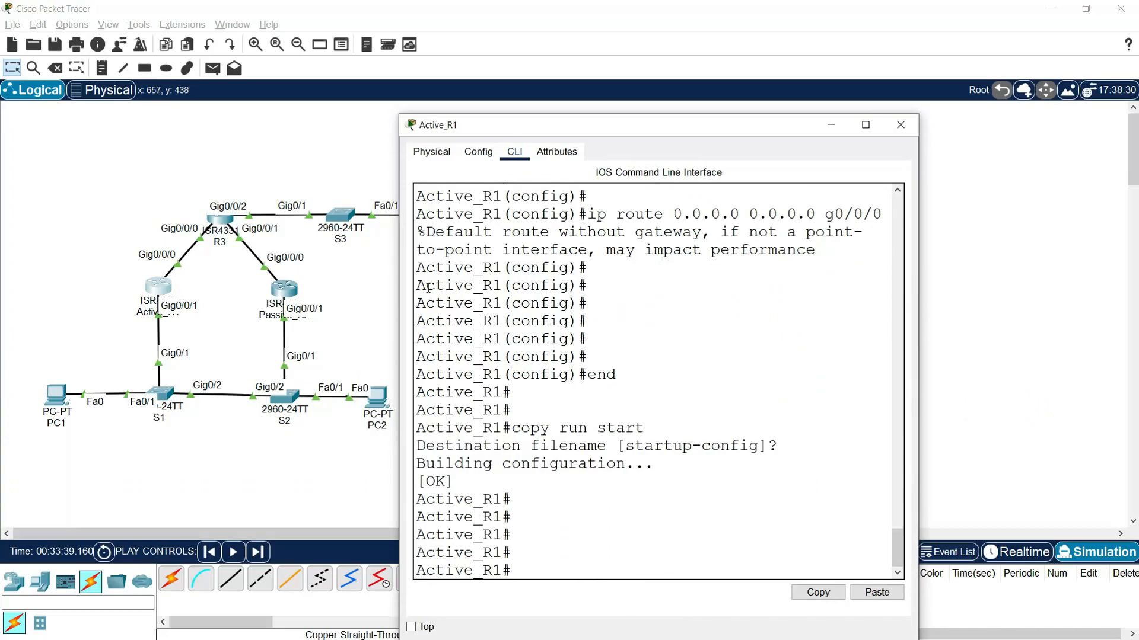
- Power off Active_R1 in its physical device view and close the router's window
{"action": "left_click", "coordinate": [439, 152]}
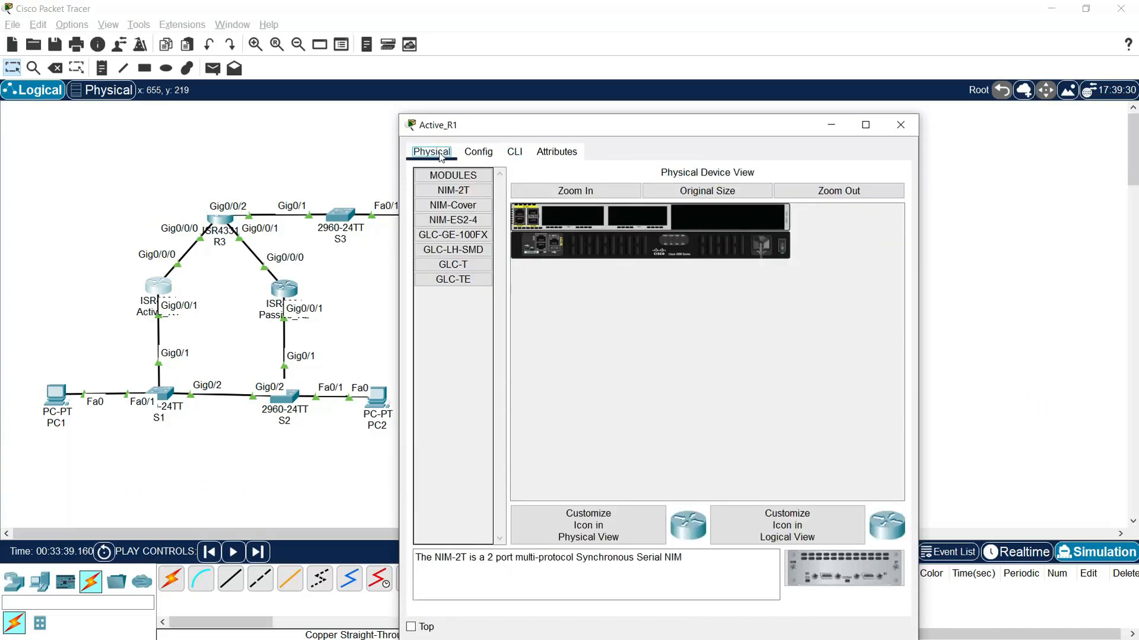
{"action": "left_click", "coordinate": [784, 252]}
{"action": "left_click", "coordinate": [888, 128]}
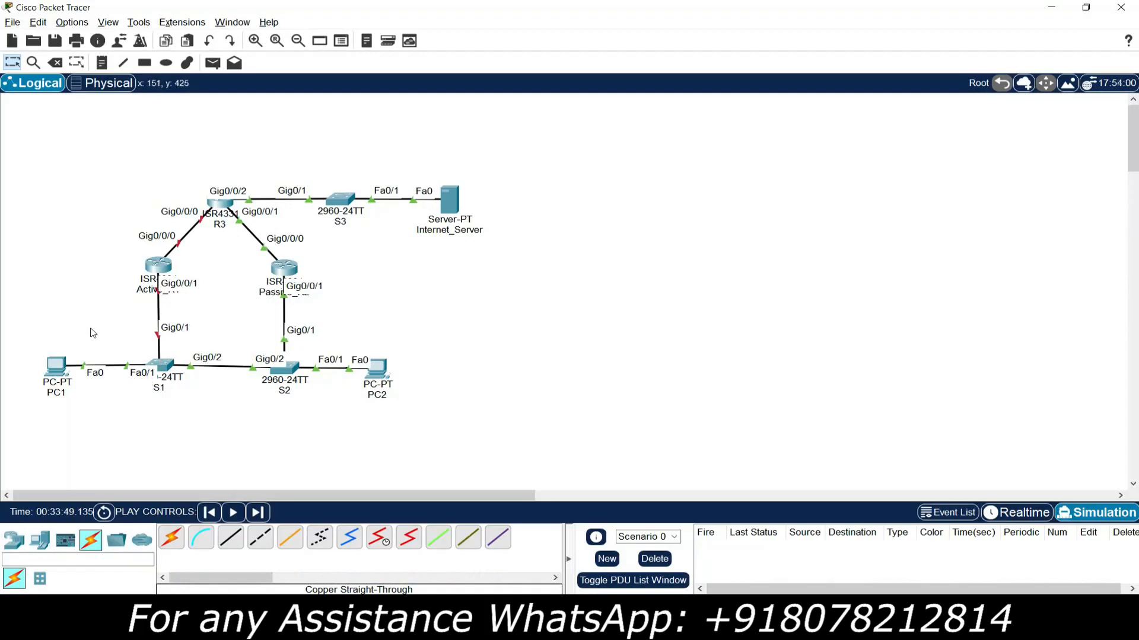
- Check the default gateway in PC1's IP configuration and close its window
{"action": "left_click", "coordinate": [53, 369]}
{"action": "left_click", "coordinate": [449, 184]}
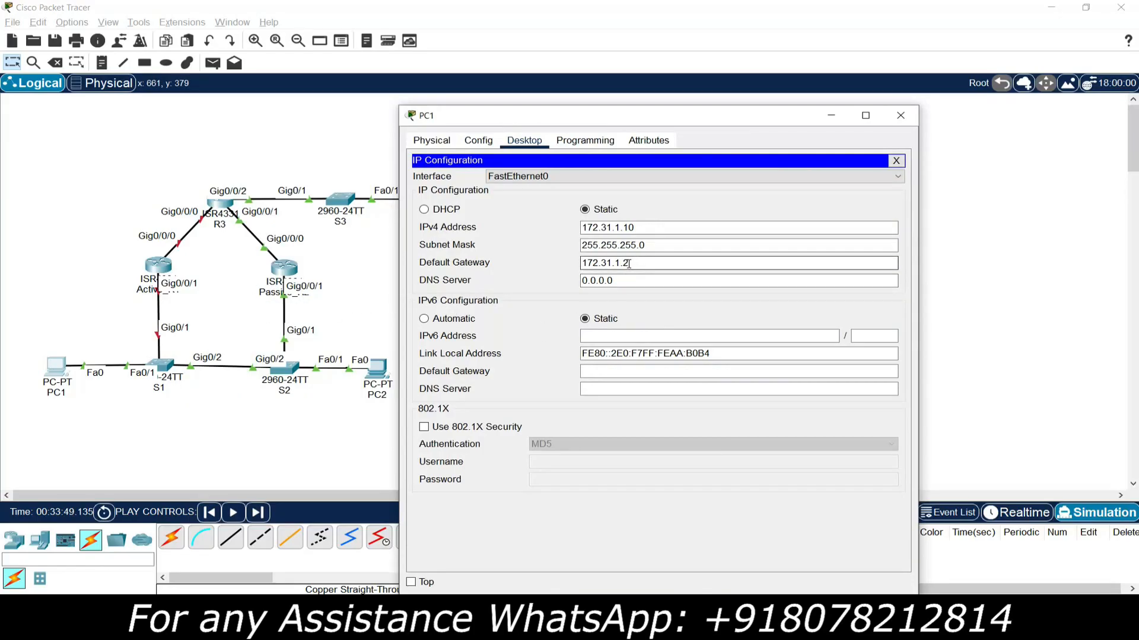
{"action": "left_click", "coordinate": [901, 115]}
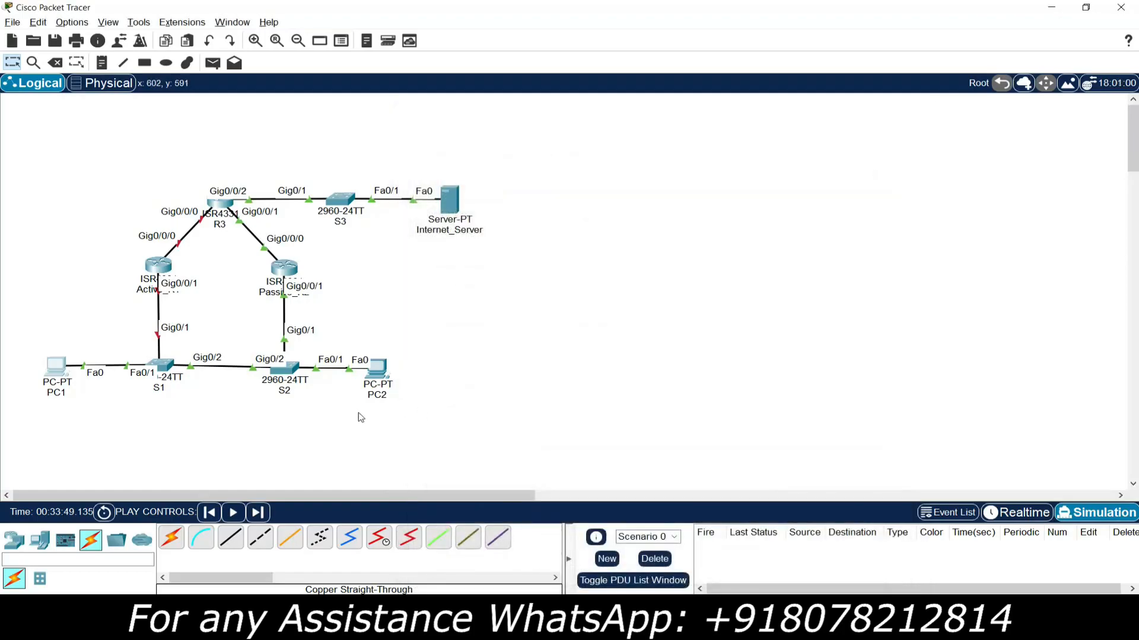
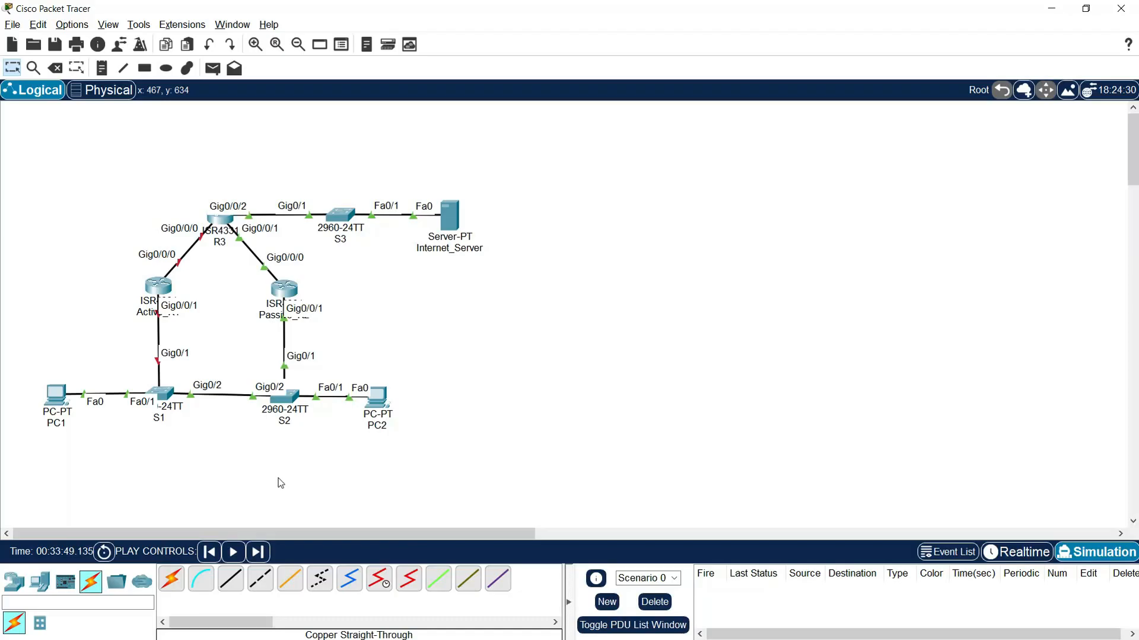
- Check Active_R1's boot output in its command line, close the router's window, and switch the simulator to Realtime mode
{"action": "left_click", "coordinate": [158, 291]}
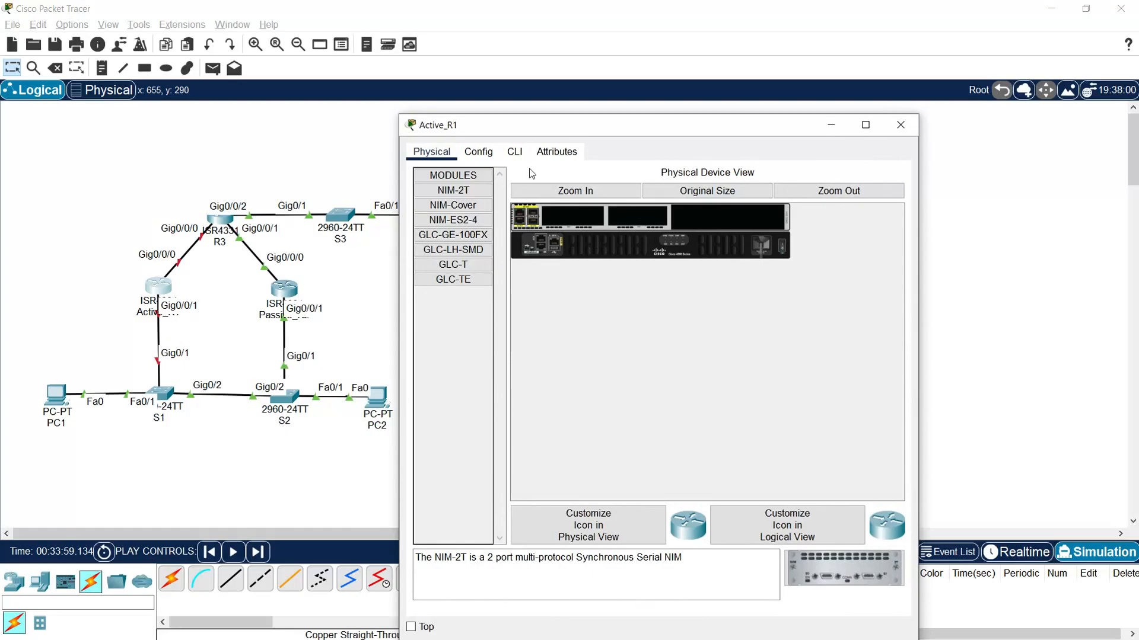
{"action": "left_click", "coordinate": [514, 152]}
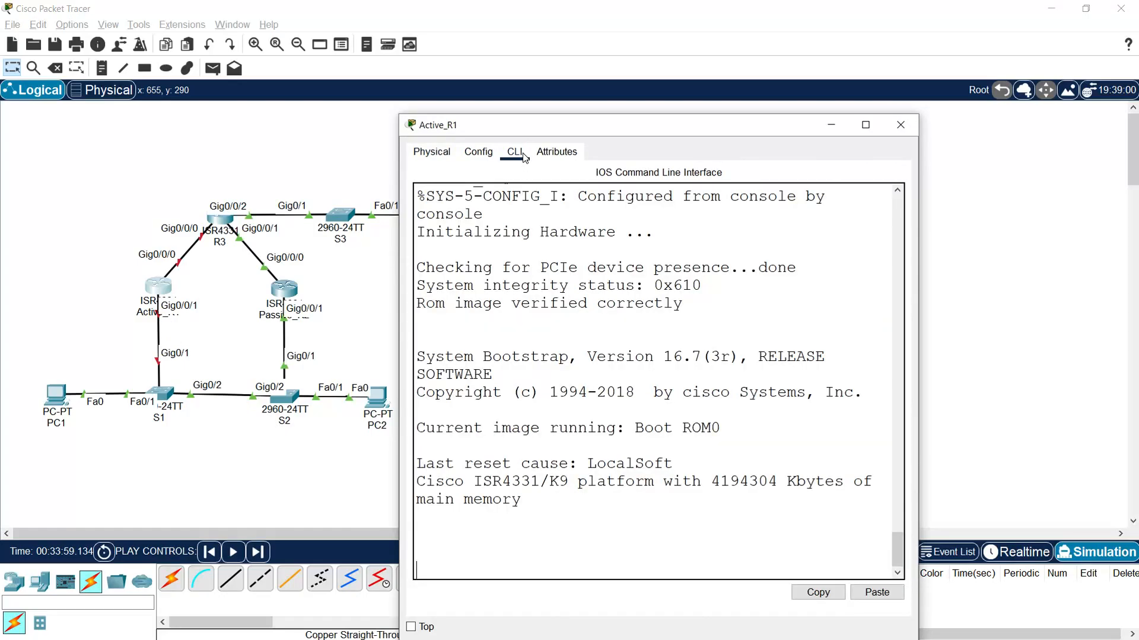
{"action": "left_click", "coordinate": [901, 125]}
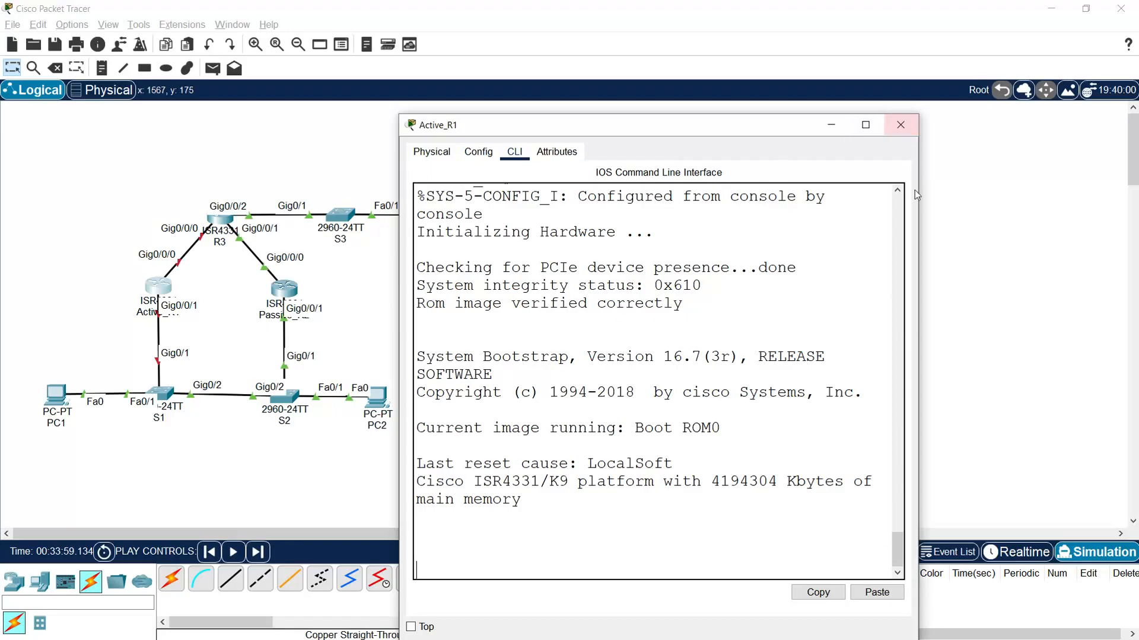
{"action": "left_click", "coordinate": [1019, 553]}
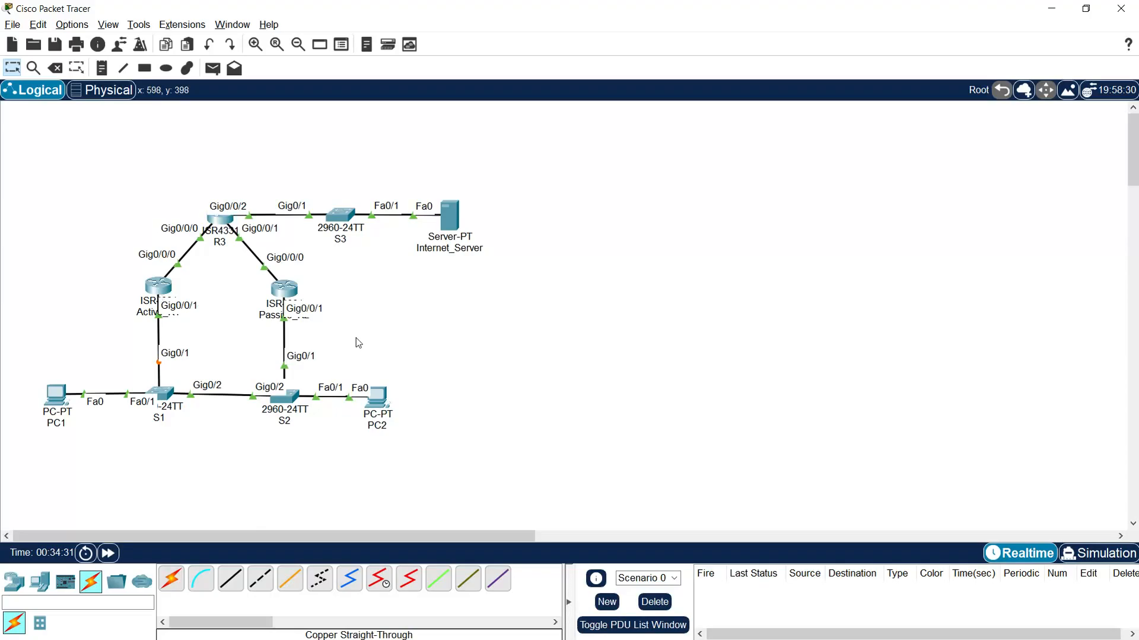
- Open Active_R1's command line and enter global configuration mode with enable and conf t
{"action": "left_click", "coordinate": [158, 290]}
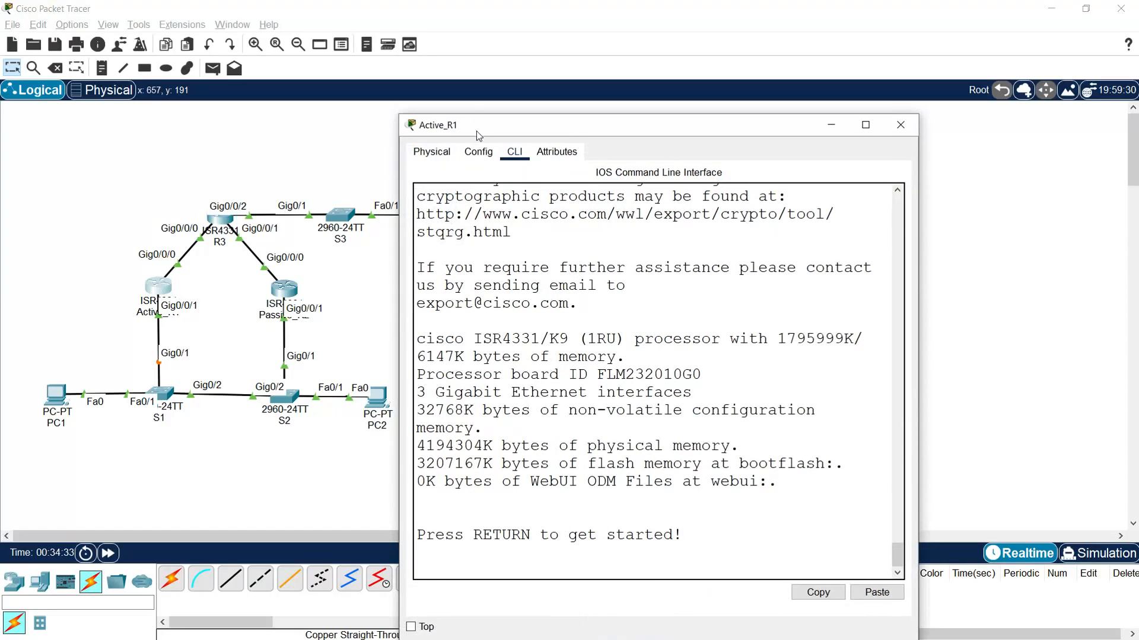
{"action": "left_click_drag", "start_coordinate": [476, 130], "coordinate": [326, 40]}
{"action": "key", "text": "Return"}
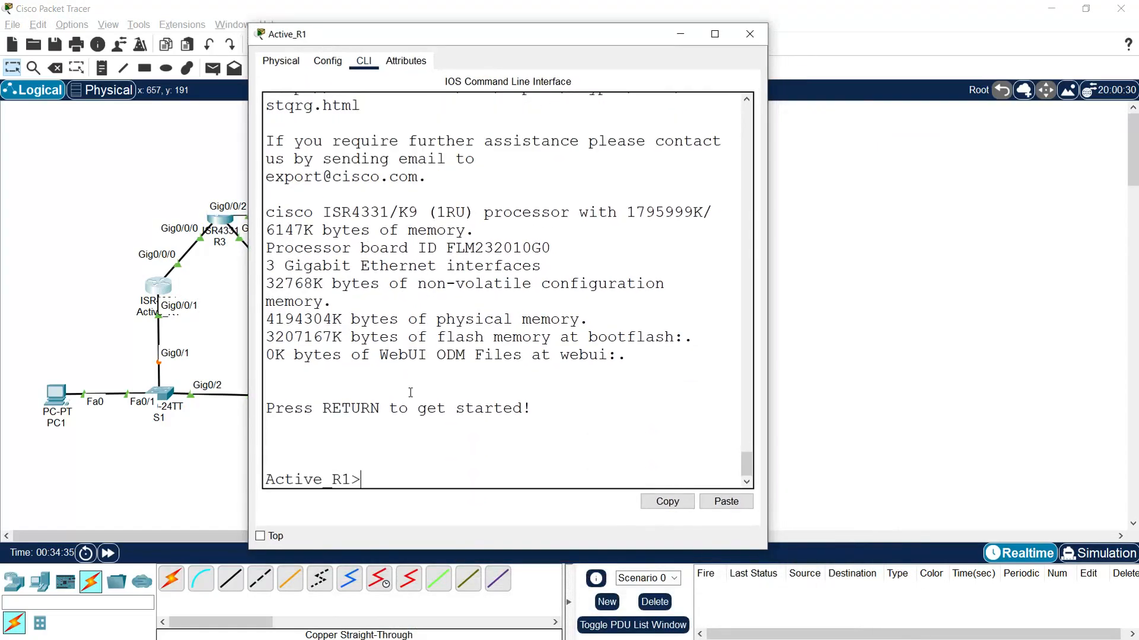
{"action": "type", "text": "enable"}
{"action": "key", "text": "Return"}
{"action": "type", "text": "conf t"}
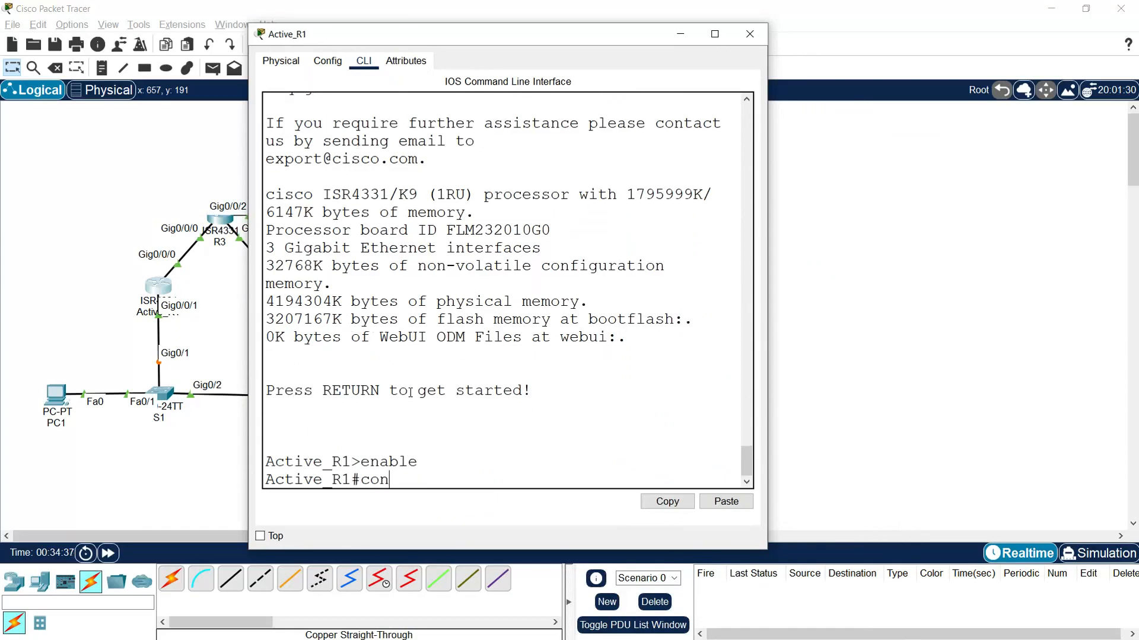
{"action": "key", "text": "Return"}
{"action": "key", "text": "Return"}
{"action": "key", "text": "Return"}
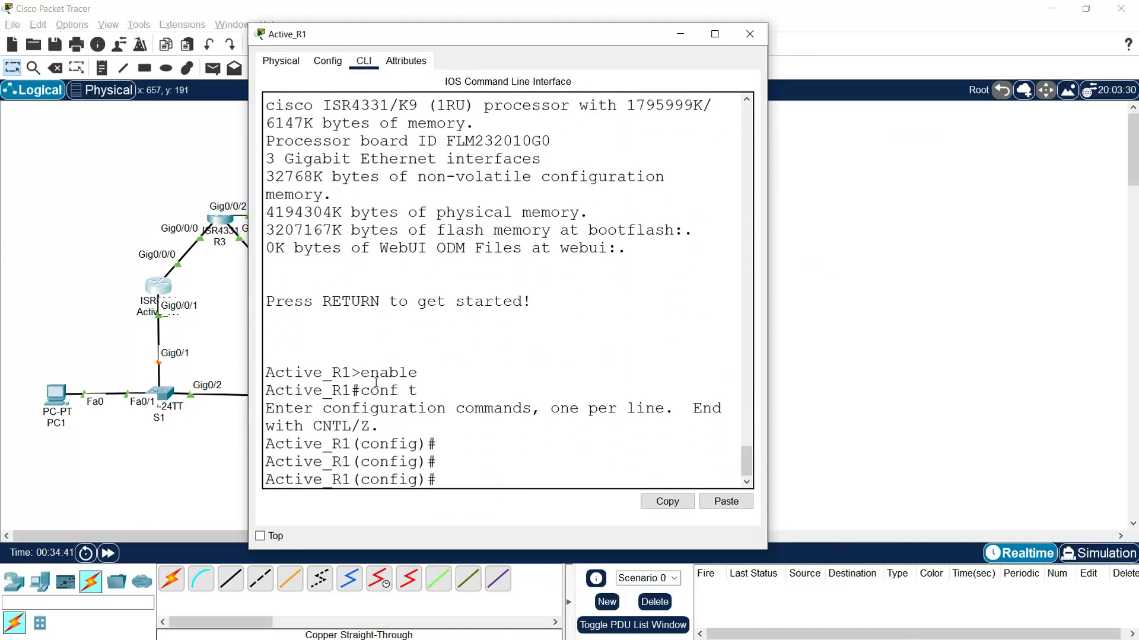
- Enter interface g0/0/1 on Active_R1 and set HSRP to version 2 with standby version 2
{"action": "left_click", "coordinate": [122, 333]}
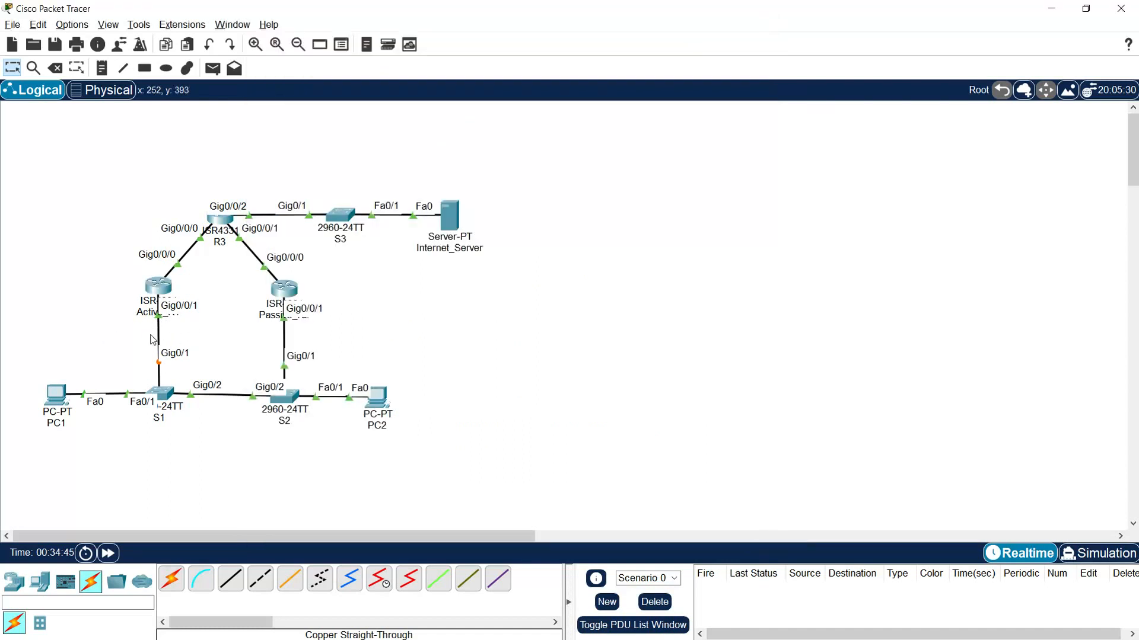
{"action": "left_click", "coordinate": [159, 288]}
{"action": "type", "text": "int"}
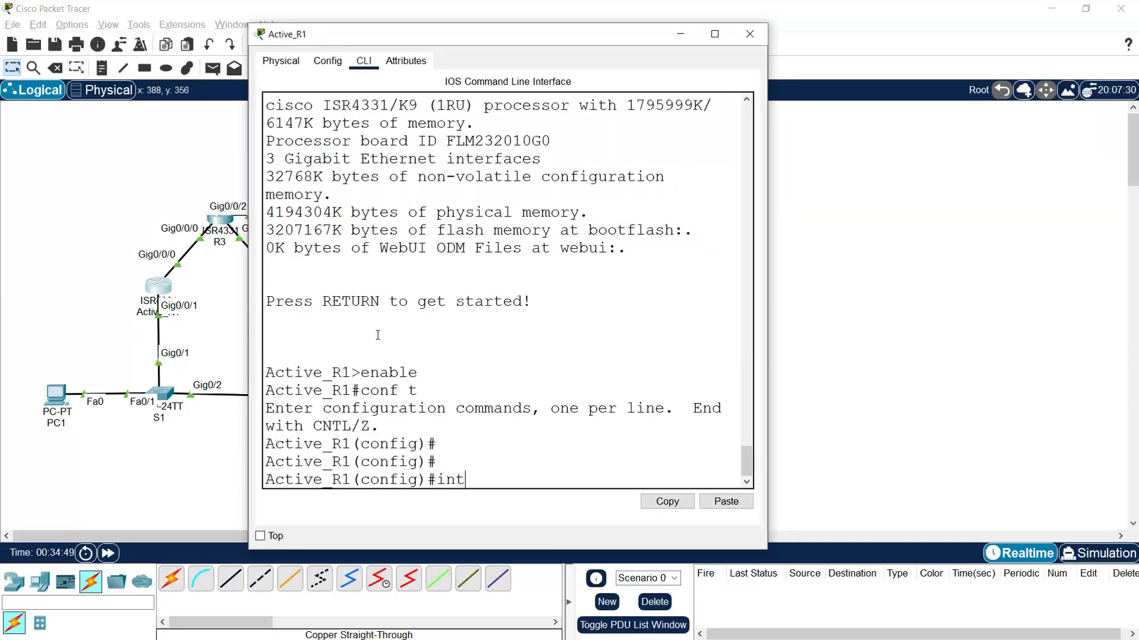
{"action": "type", "text": "erface g0/0/1"}
{"action": "key", "text": "Return"}
{"action": "type", "text": "st"}
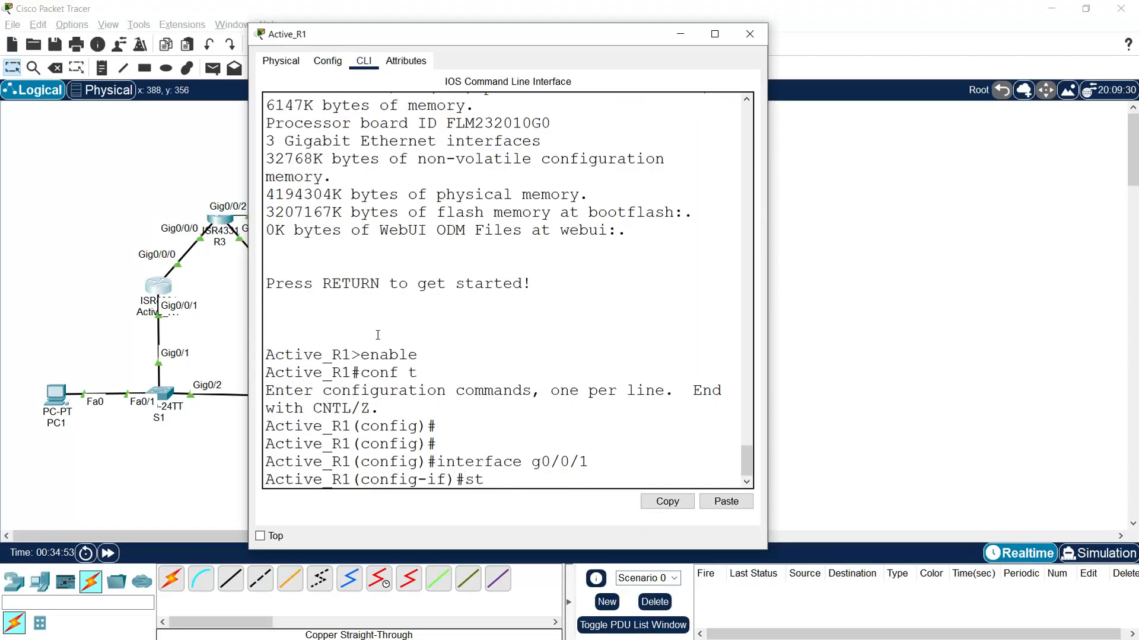
{"action": "type", "text": "andby version 2"}
{"action": "key", "text": "Return"}
- List the standby command options on Active_R1 and assign virtual IP 172.31.1.1 to HSRP group 1
{"action": "type", "text": "standby "}
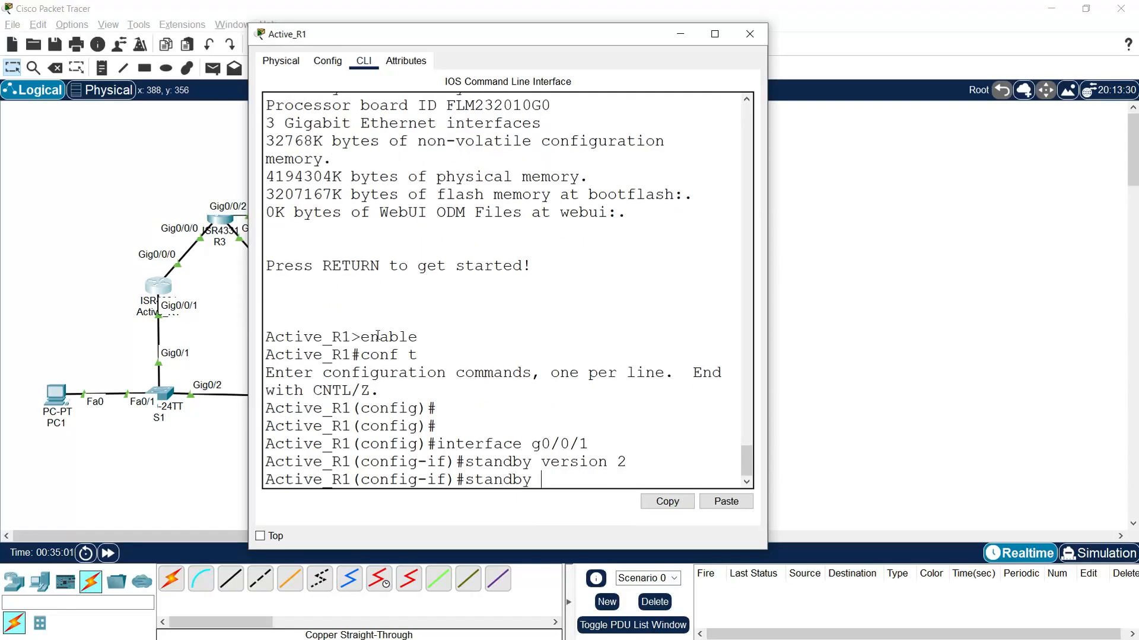
{"action": "type", "text": "?"}
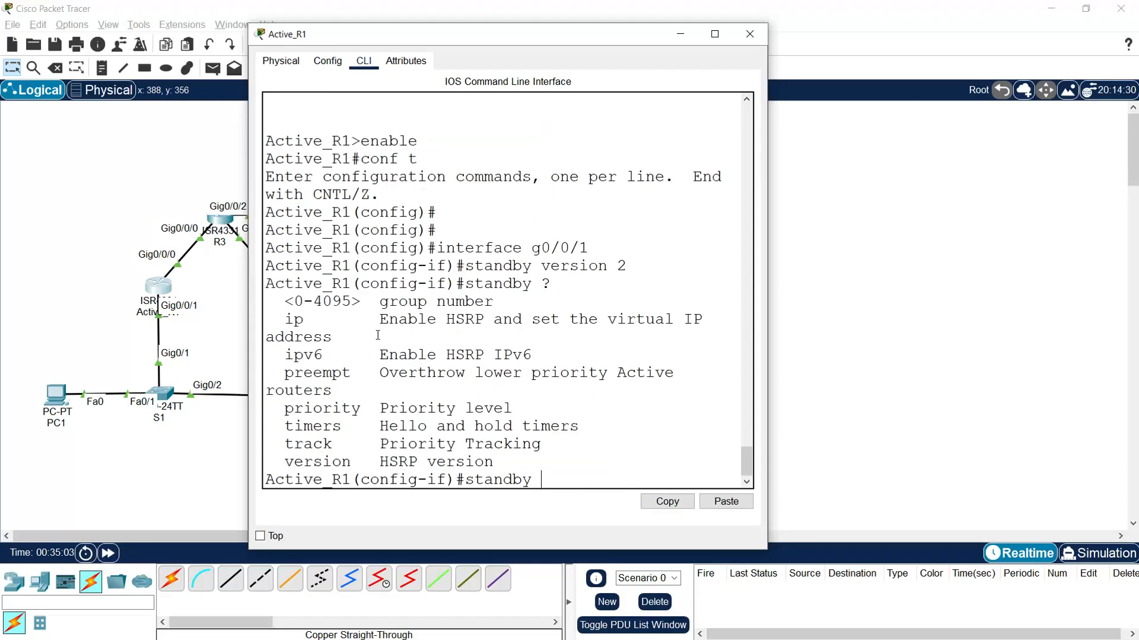
{"action": "left_click_drag", "start_coordinate": [380, 303], "coordinate": [267, 303]}
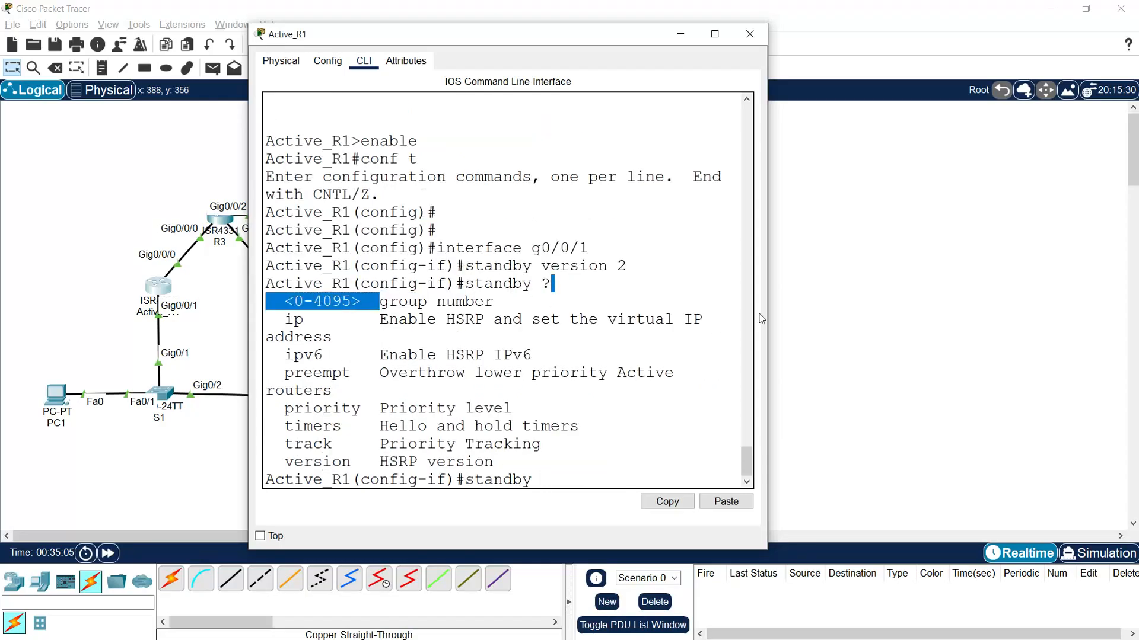
{"action": "left_click_drag", "start_coordinate": [768, 283], "coordinate": [941, 285]}
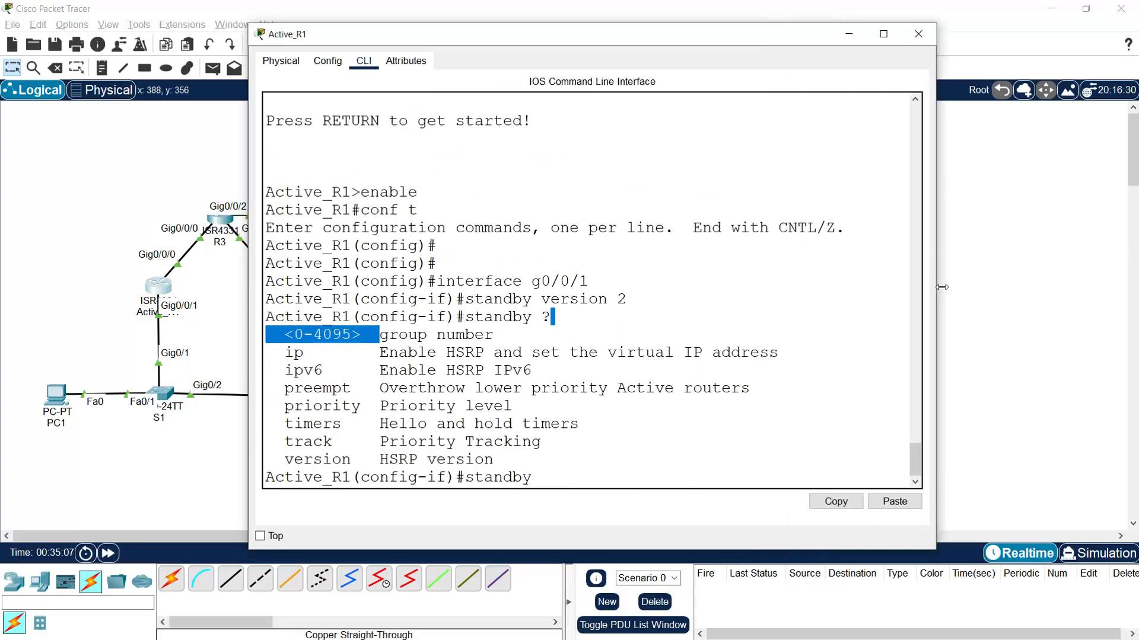
{"action": "left_click", "coordinate": [583, 481]}
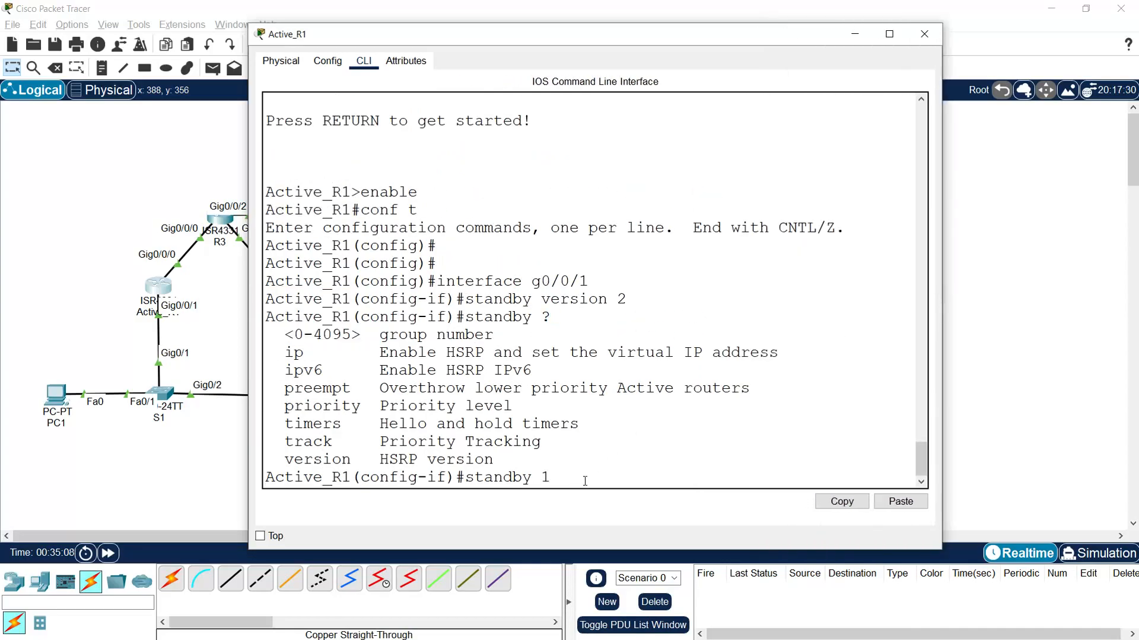
{"action": "type", "text": "1 ip 172.31.1.1"}
{"action": "key", "text": "Return"}
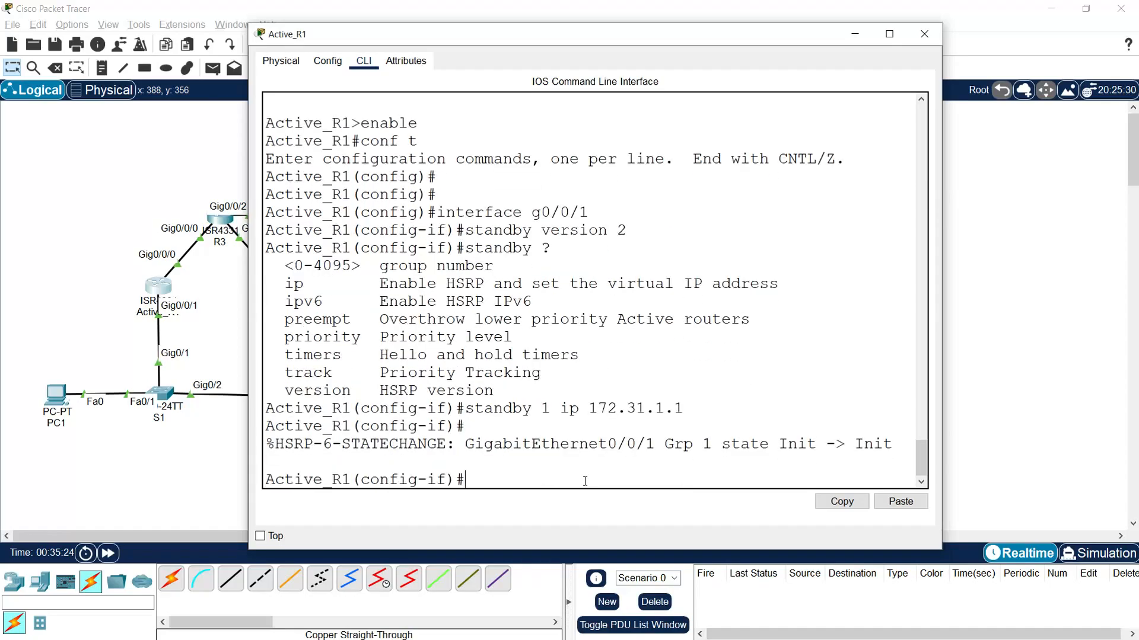
- Check the allowed HSRP priority range on Active_R1 and set the group 1 priority to 255
{"action": "type", "text": "standby 1 priority"}
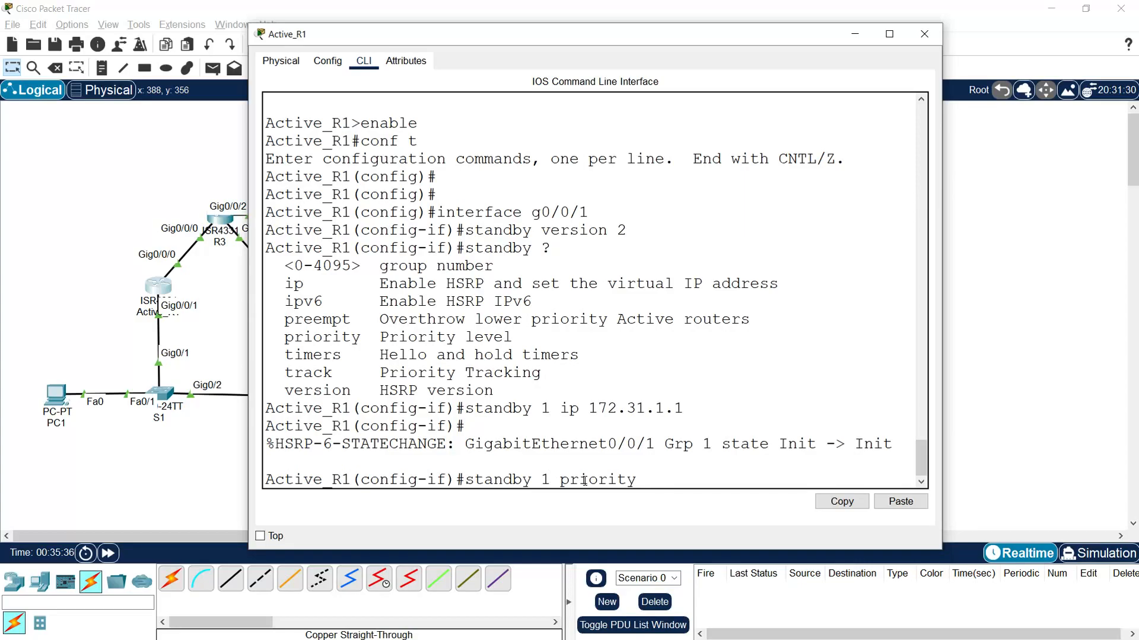
{"action": "type", "text": "255"}
{"action": "key", "text": "BackSpace"}
{"action": "key", "text": "BackSpace"}
{"action": "key", "text": "BackSpace"}
{"action": "type", "text": "?"}
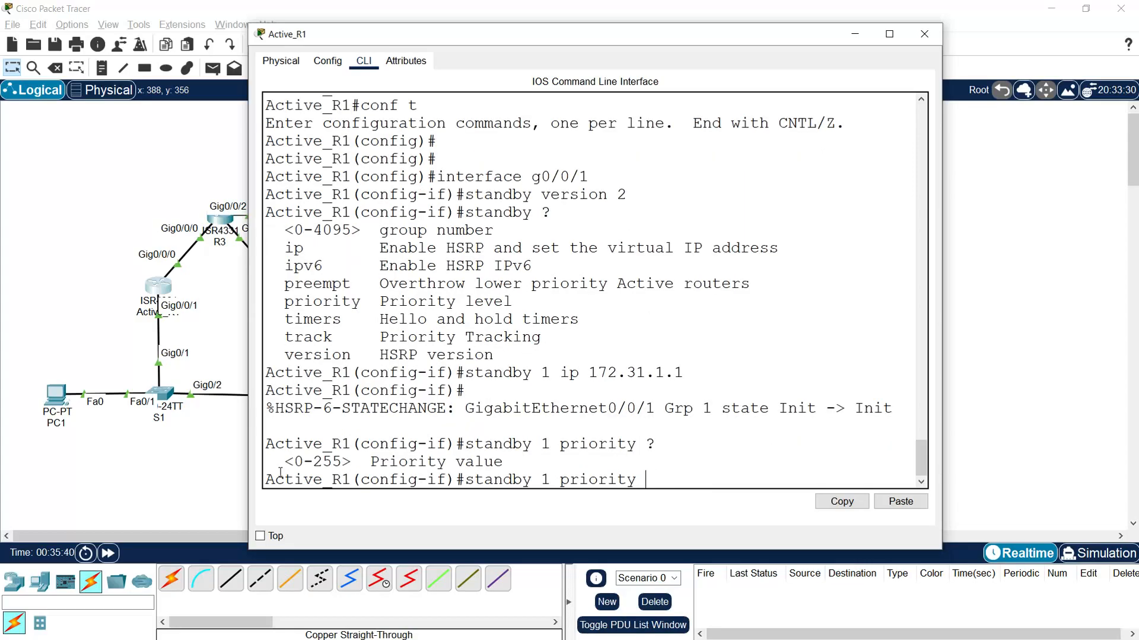
{"action": "left_click_drag", "start_coordinate": [295, 462], "coordinate": [486, 449]}
{"action": "left_click", "coordinate": [653, 477]}
{"action": "type", "text": "255"}
{"action": "key", "text": "Return"}
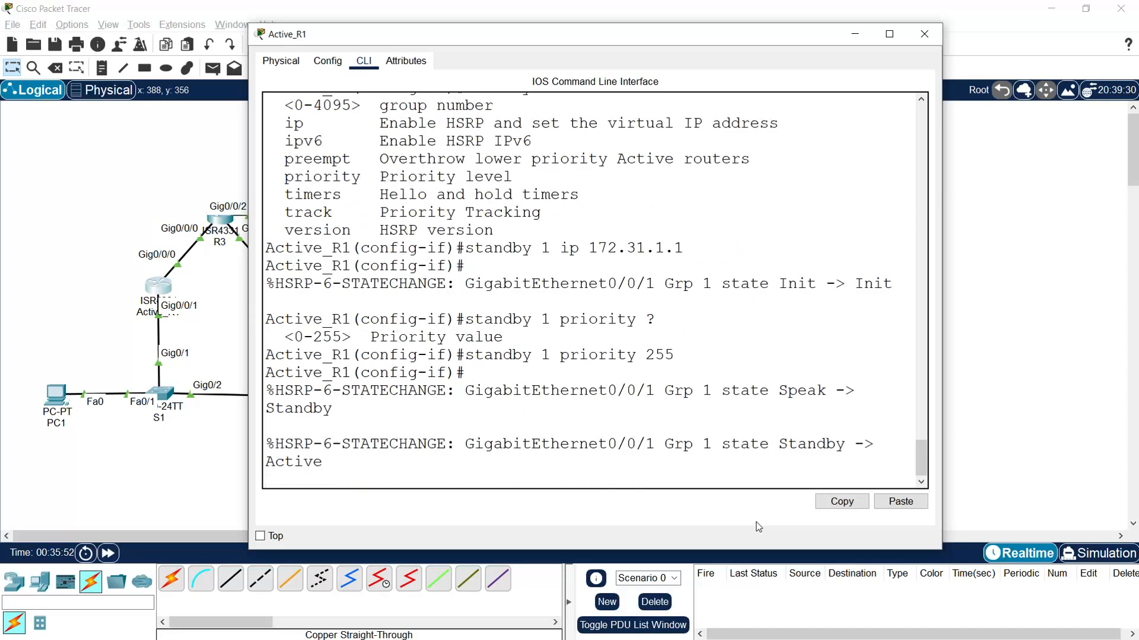
- Enable preemption for HSRP group 1 on Active_R1 with standby 1 preempt
{"action": "key", "text": "Return"}
{"action": "type", "text": "stand"}
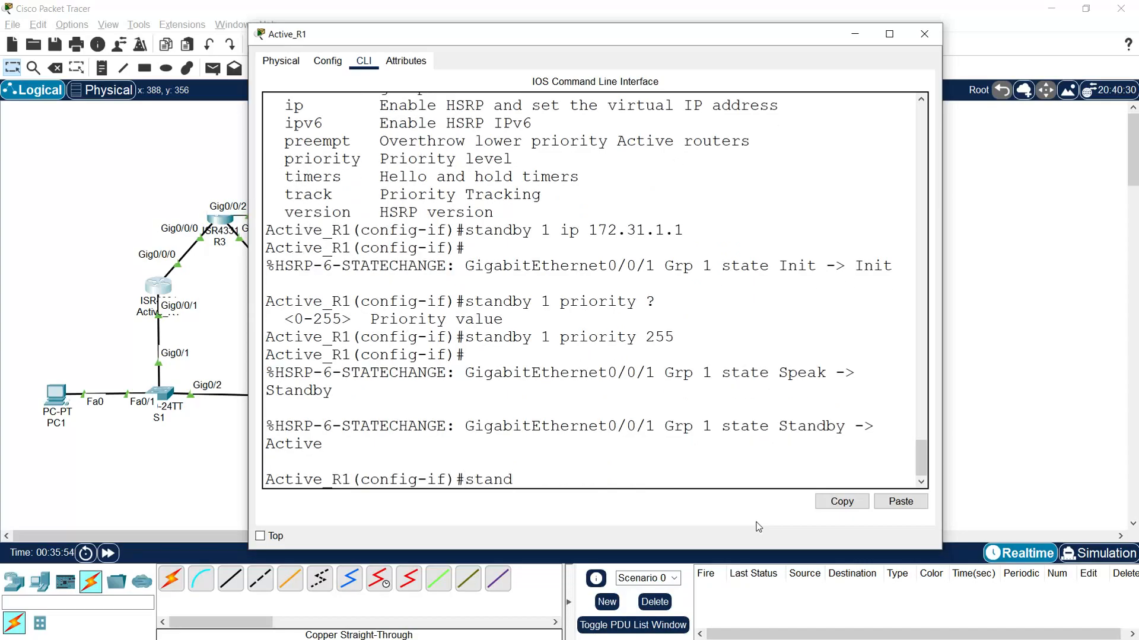
{"action": "type", "text": "by 1 preempt"}
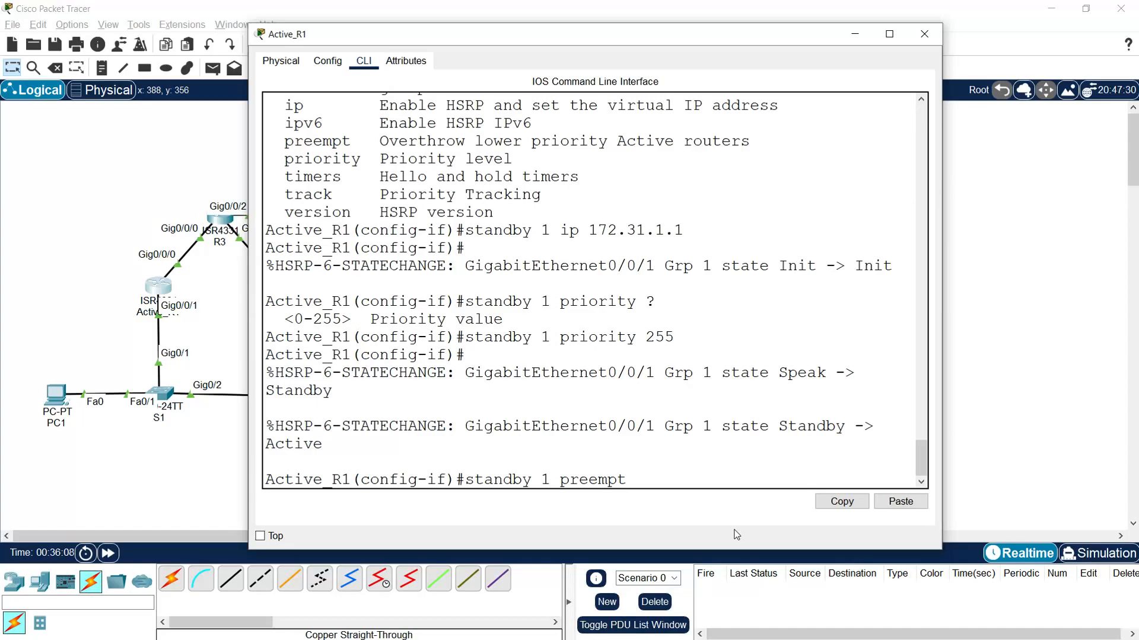
{"action": "key", "text": "Return"}
{"action": "key", "text": "Return"}
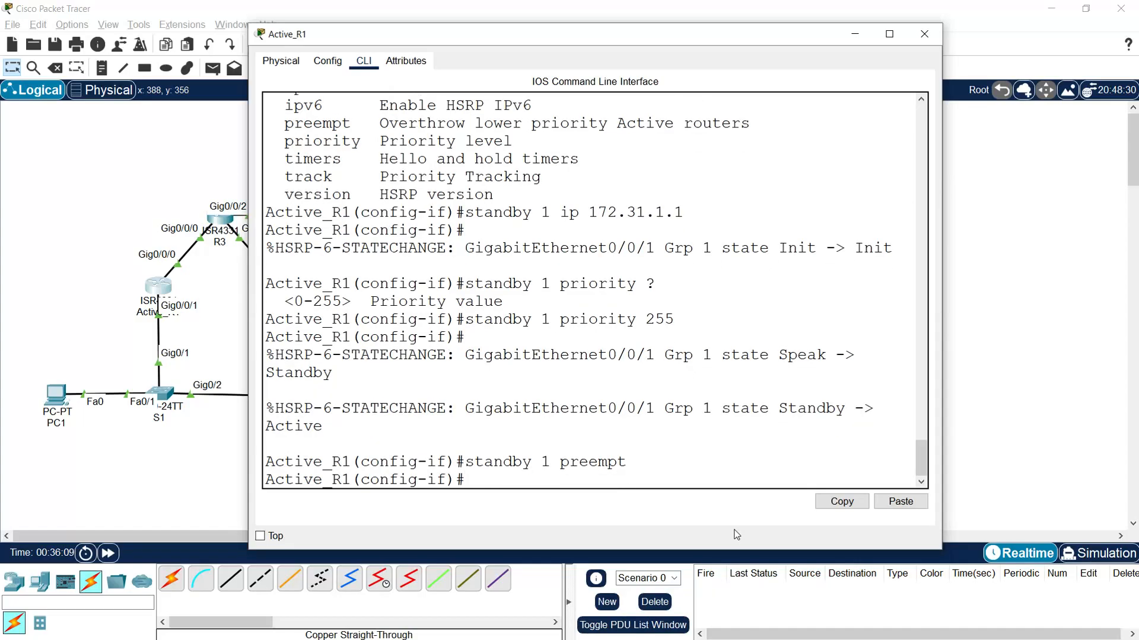
- Leave configuration mode on Active_R1, save with copy run start under the default startup-config filename, and close the router's window
{"action": "type", "text": "end"}
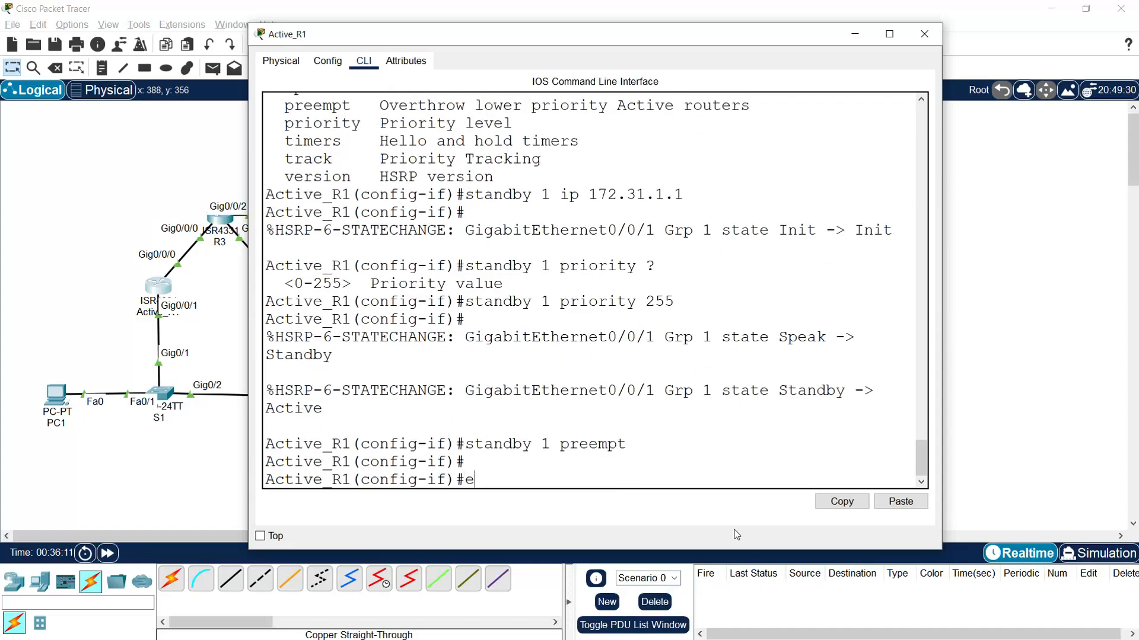
{"action": "key", "text": "Return"}
{"action": "type", "text": "copy run start"}
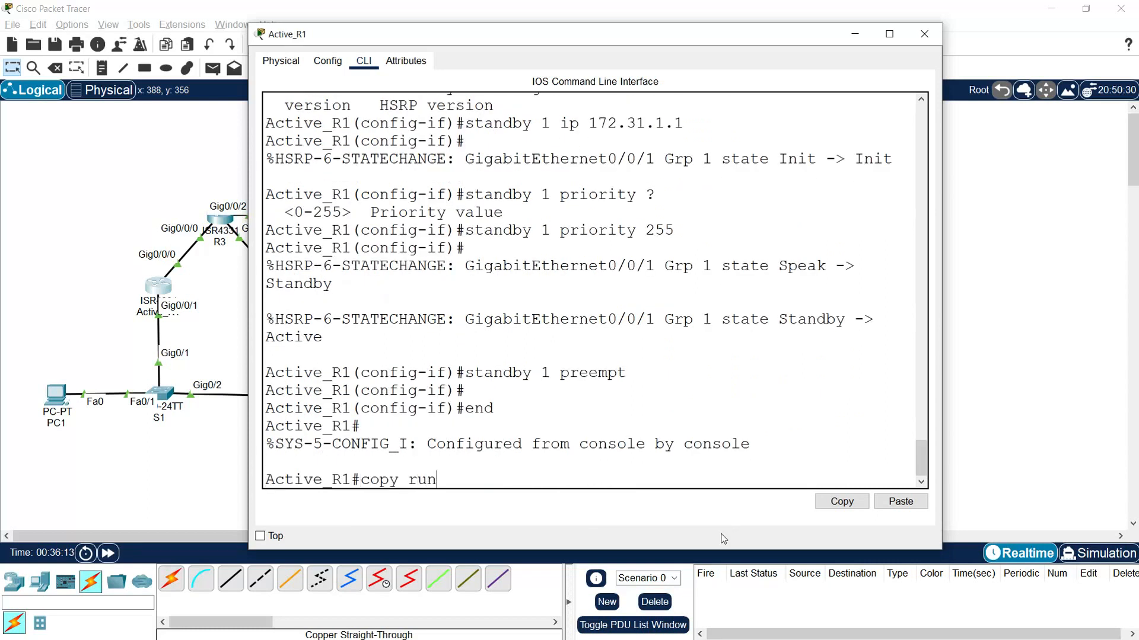
{"action": "key", "text": "Return"}
{"action": "key", "text": "Return"}
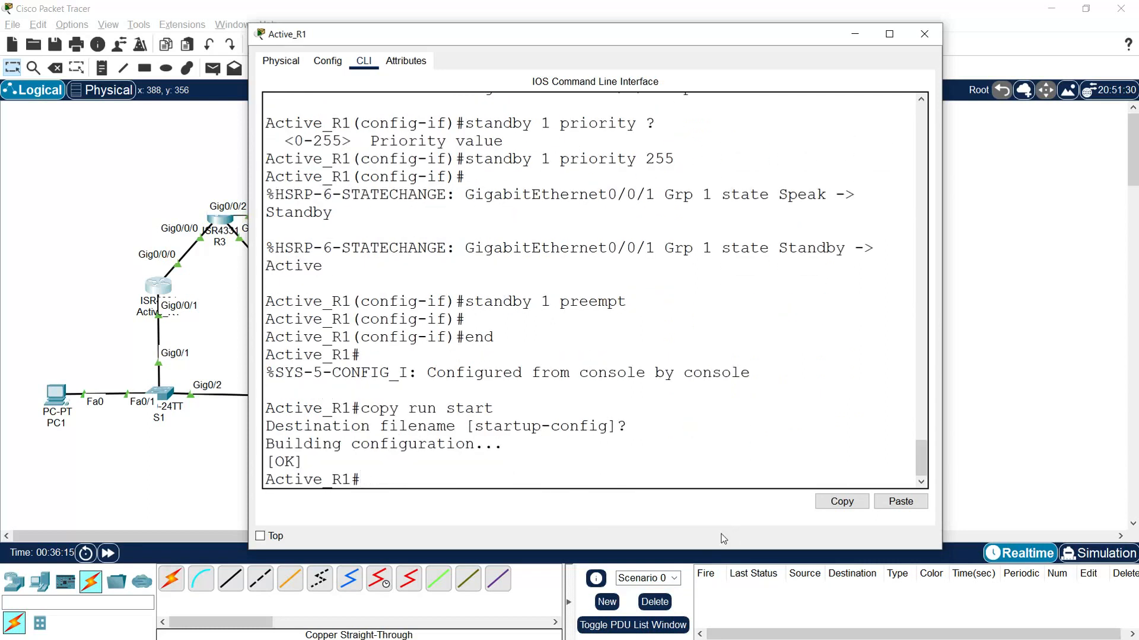
{"action": "left_click", "coordinate": [924, 34]}
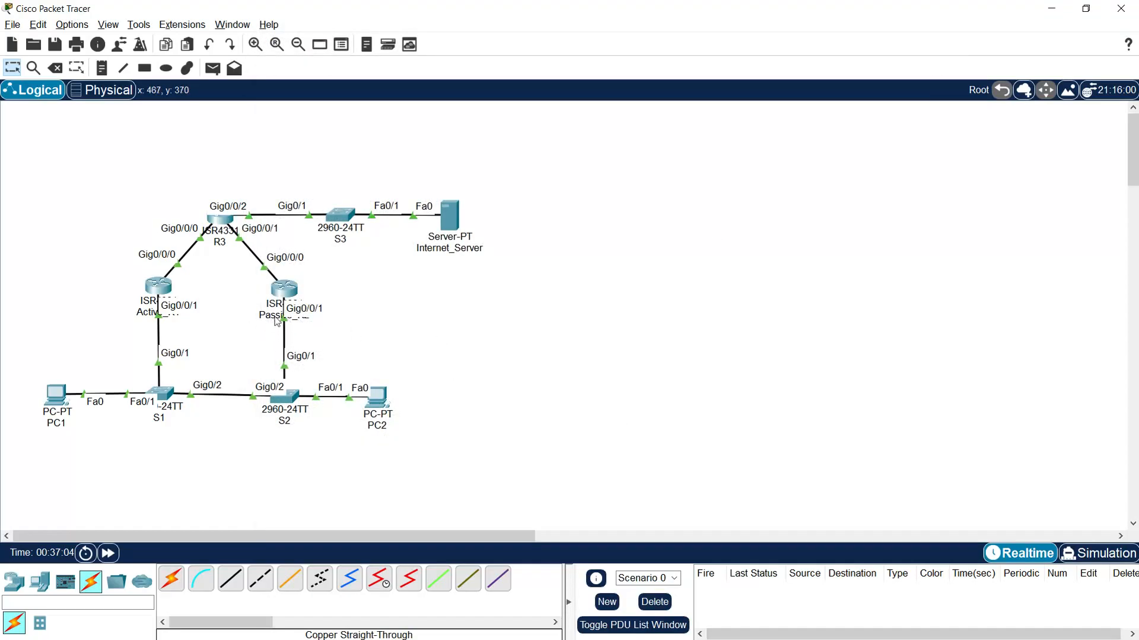
- Open Passive_R2's command line and enter global configuration mode with enable and conf t
{"action": "left_click", "coordinate": [286, 292]}
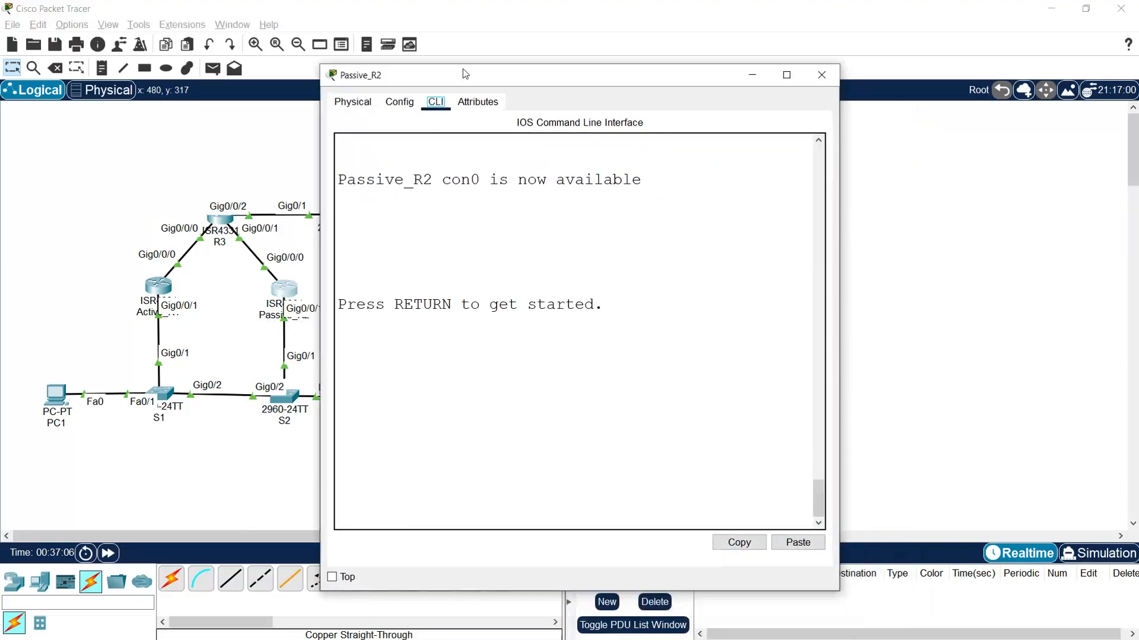
{"action": "key", "text": "Return"}
{"action": "type", "text": "enable"}
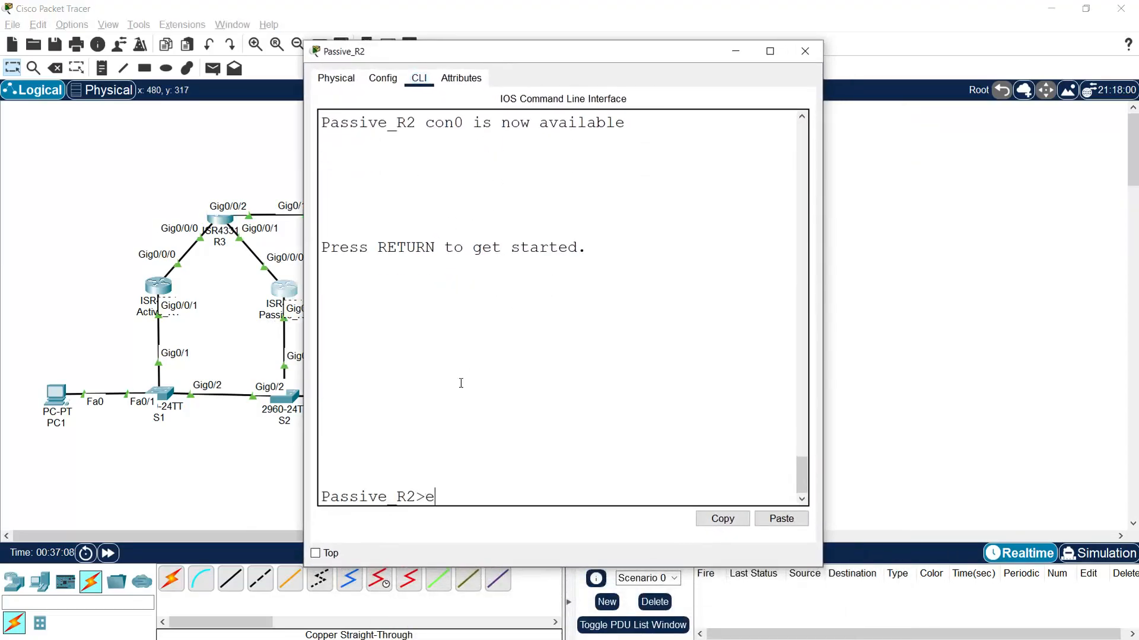
{"action": "key", "text": "Return"}
{"action": "type", "text": "conf t"}
{"action": "key", "text": "Return"}
- Enter interface g0/0/1 on Passive_R2 and set HSRP to version 2 with standby version 2
{"action": "type", "text": "interface g0/0/1"}
{"action": "key", "text": "Return"}
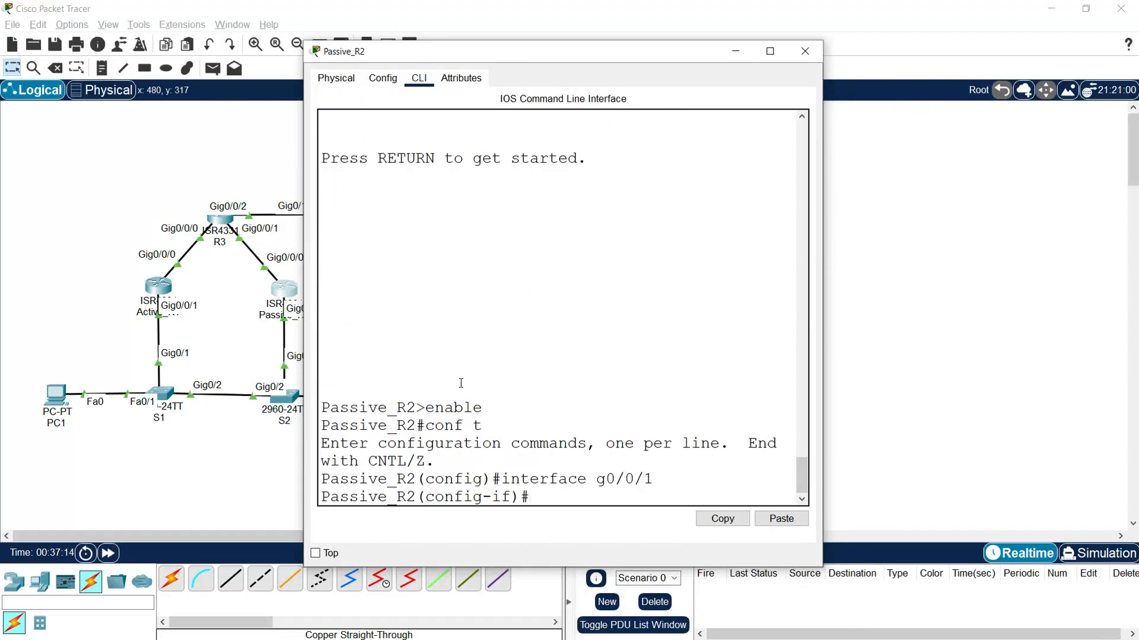
{"action": "type", "text": "standby version 2"}
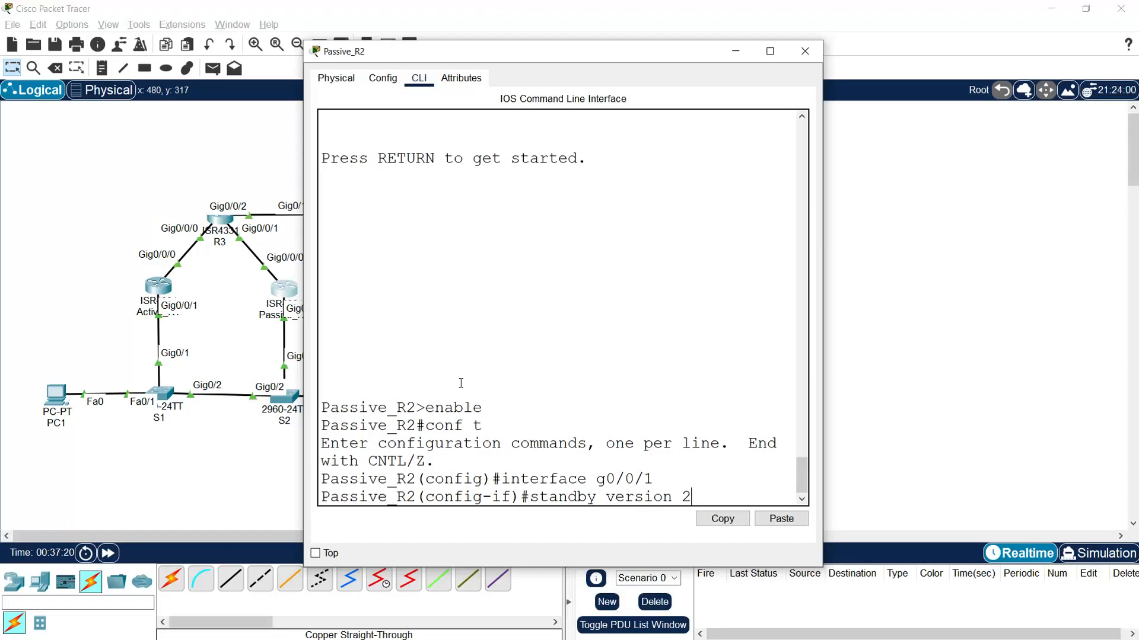
{"action": "key", "text": "Return"}
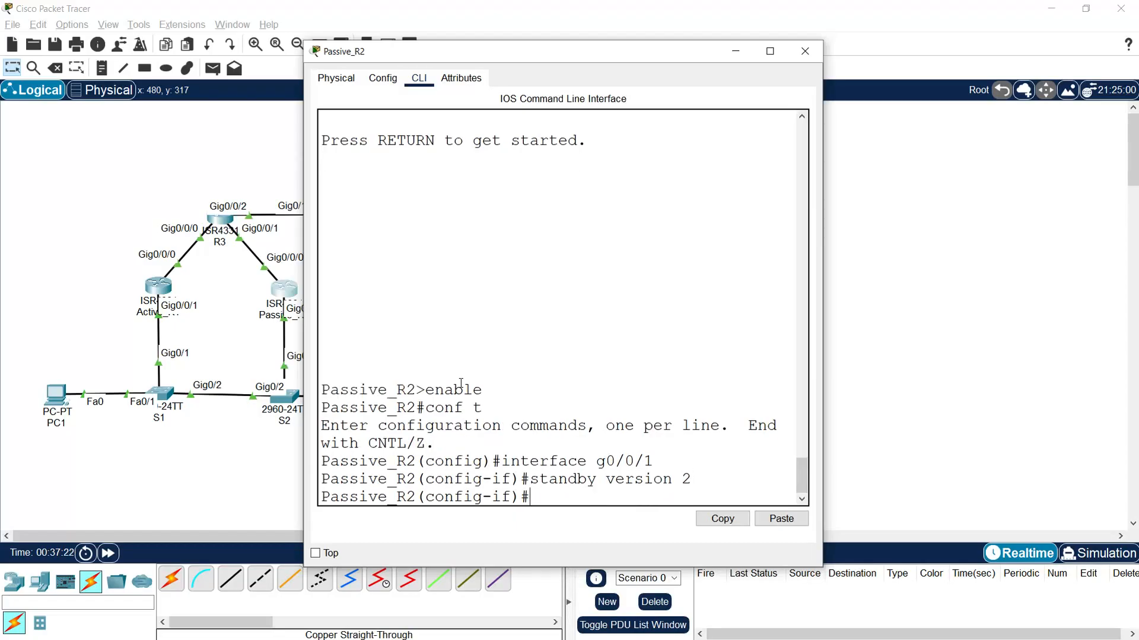
- Assign virtual IP 172.31.1.1 to HSRP group 1 on Passive_R2's g0/0/1 interface
{"action": "type", "text": "standby 1 ip 172.31.1.1"}
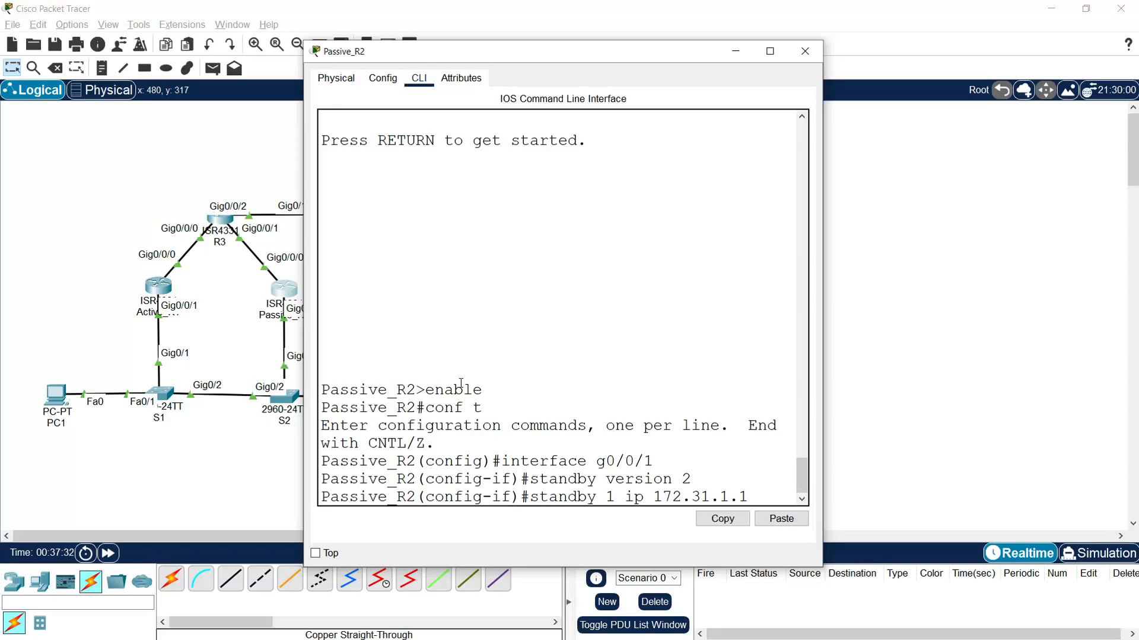
{"action": "key", "text": "Return"}
{"action": "key", "text": "Return"}
- Enable preemption for HSRP group 1 on Passive_R2 with standby 1 preempt
{"action": "type", "text": "standbt"}
{"action": "key", "text": "BackSpace"}
{"action": "key", "text": "BackSpace"}
{"action": "type", "text": "by pre"}
{"action": "key", "text": "BackSpace"}
{"action": "key", "text": "BackSpace"}
{"action": "key", "text": "BackSpace"}
{"action": "type", "text": "1 preempt"}
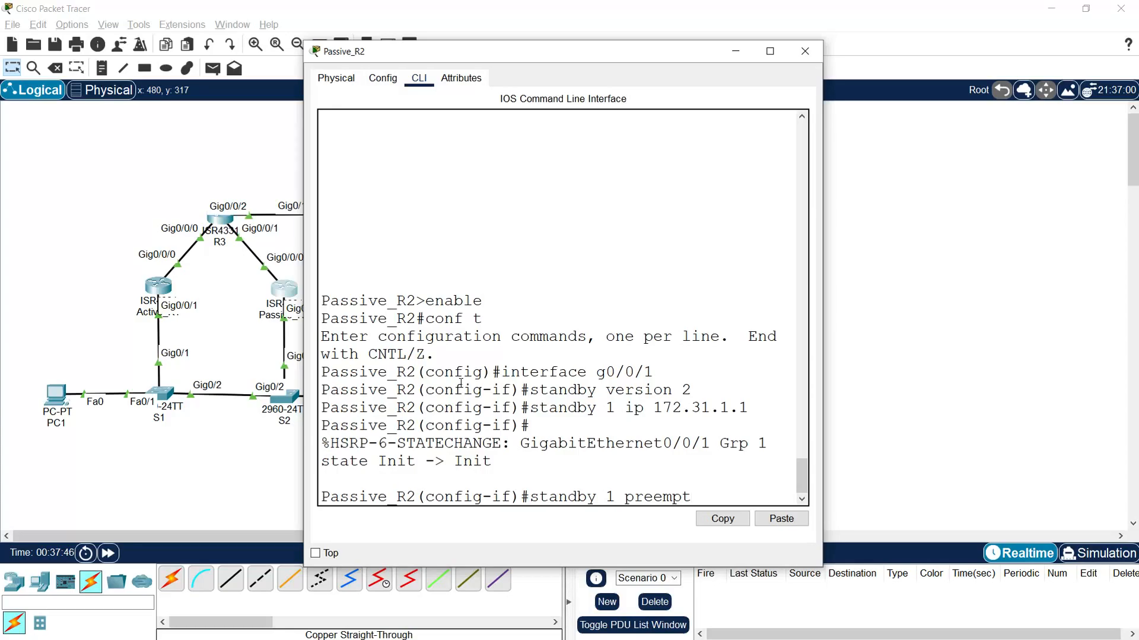
{"action": "key", "text": "Return"}
- Return Passive_R2 to privileged EXEC mode with end and examine the HSRP state change message in the console
{"action": "type", "text": "end"}
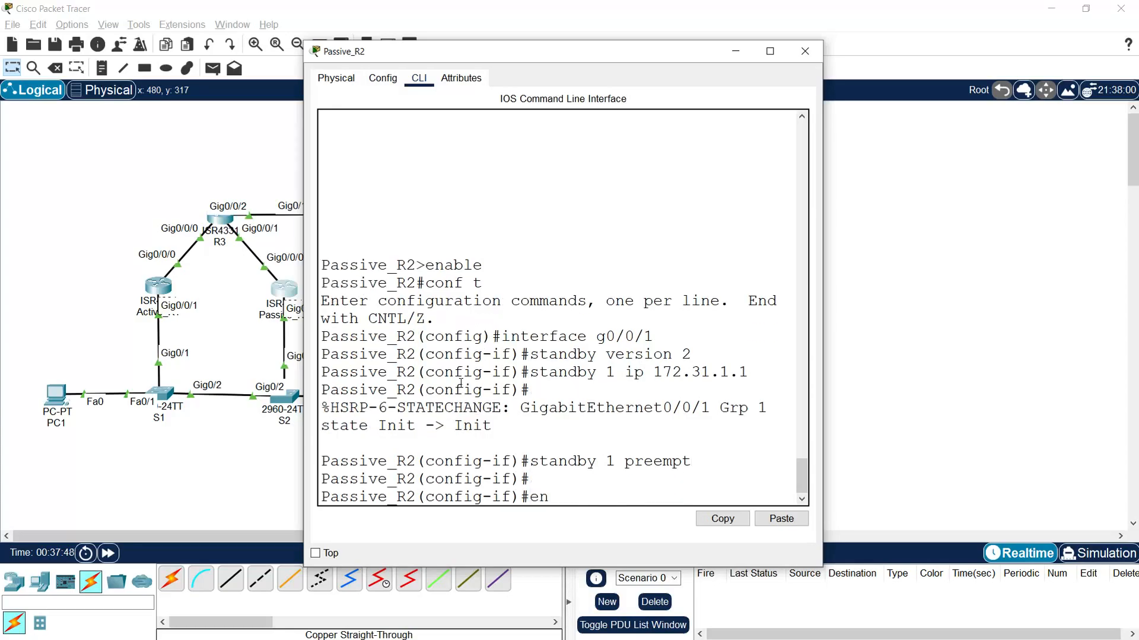
{"action": "key", "text": "Return"}
{"action": "type", "text": "show"}
{"action": "key", "text": "BackSpace"}
{"action": "key", "text": "BackSpace"}
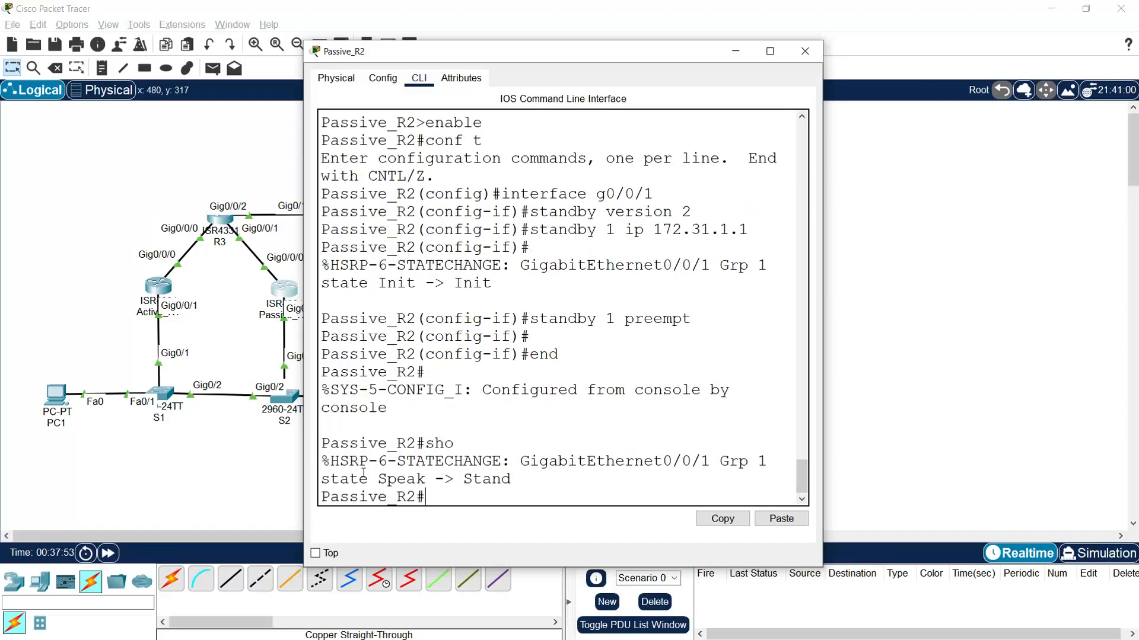
{"action": "left_click_drag", "start_coordinate": [341, 480], "coordinate": [509, 479]}
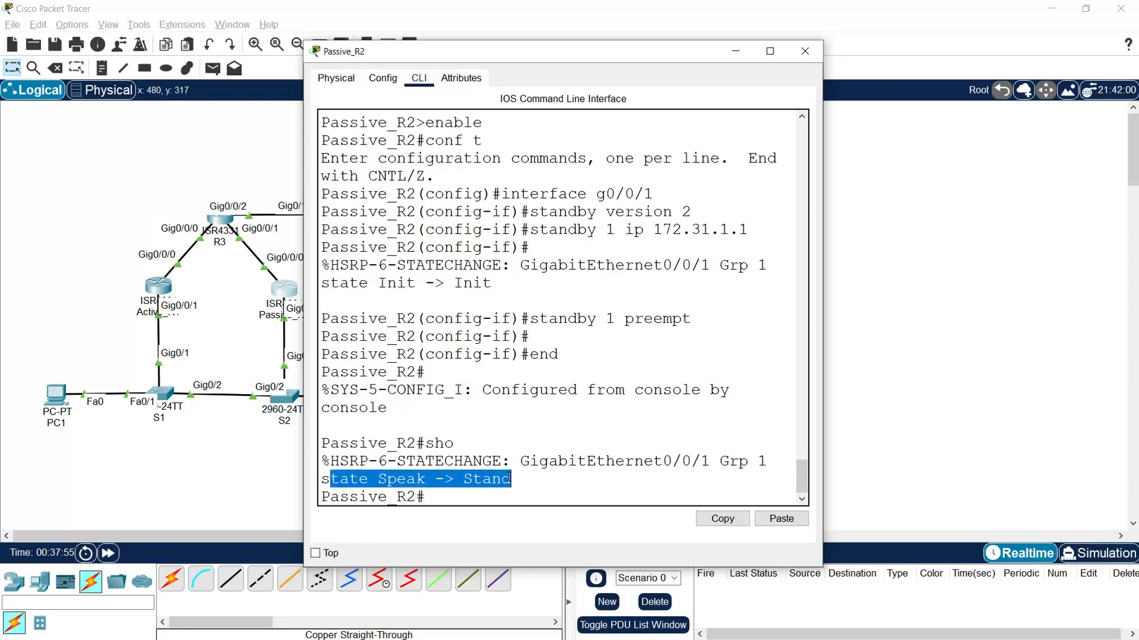
{"action": "left_click", "coordinate": [459, 498]}
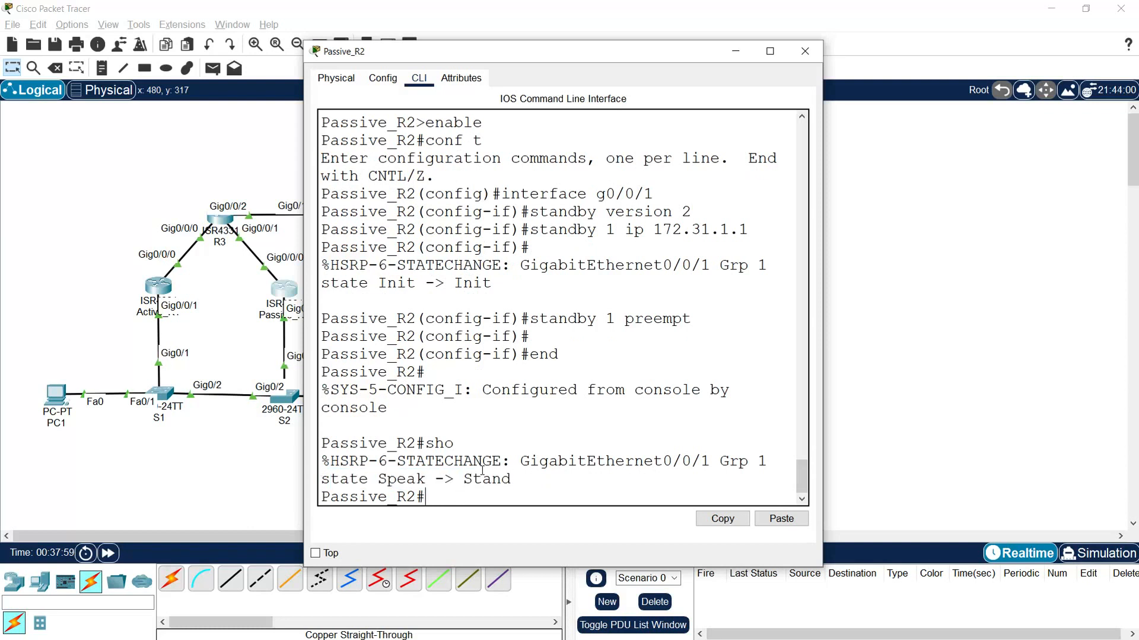
- Save Passive_R2's running configuration to the startup configuration with copy run start and leave its command line
{"action": "type", "text": "copy run start"}
{"action": "key", "text": "Return"}
{"action": "key", "text": "Return"}
{"action": "key", "text": "Return"}
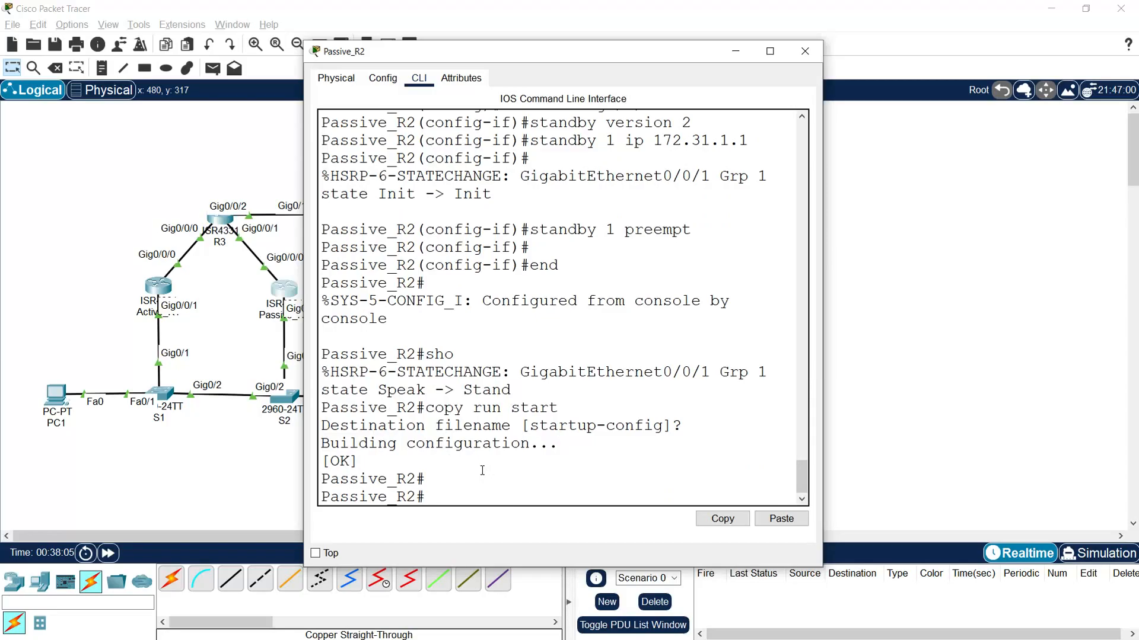
{"action": "left_click", "coordinate": [107, 332]}
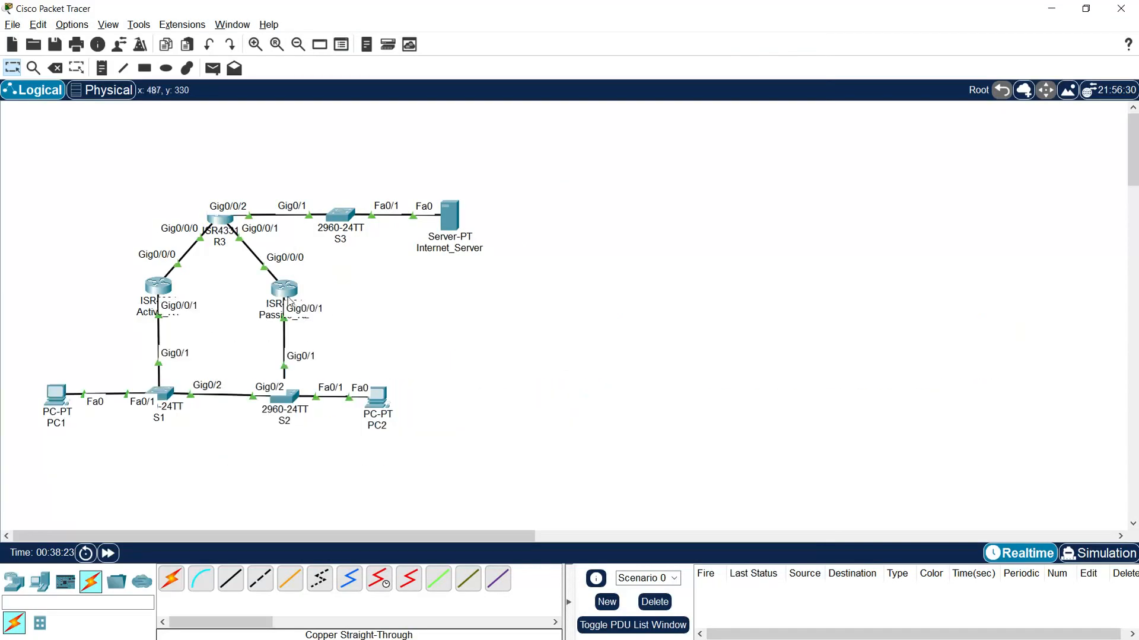
- Open Active_R1's command line and display its HSRP summary with show standby brief
{"action": "left_click", "coordinate": [158, 287]}
{"action": "left_click_drag", "start_coordinate": [476, 127], "coordinate": [388, 65]}
{"action": "left_click", "coordinate": [454, 494]}
{"action": "type", "text": "show s"}
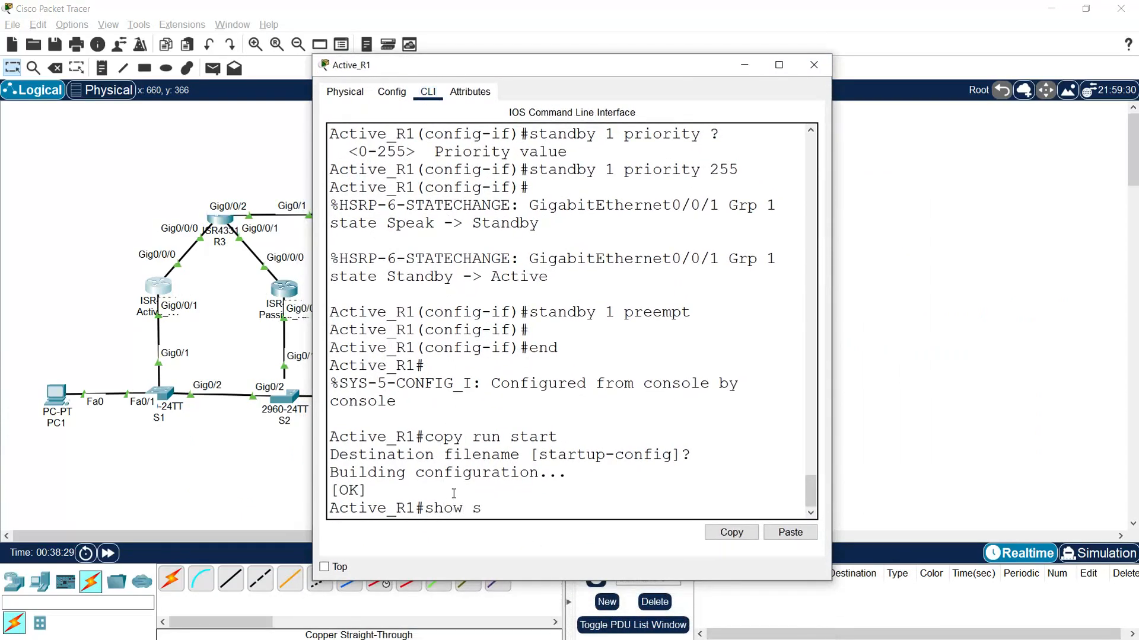
{"action": "type", "text": "tandby brief"}
{"action": "key", "text": "Return"}
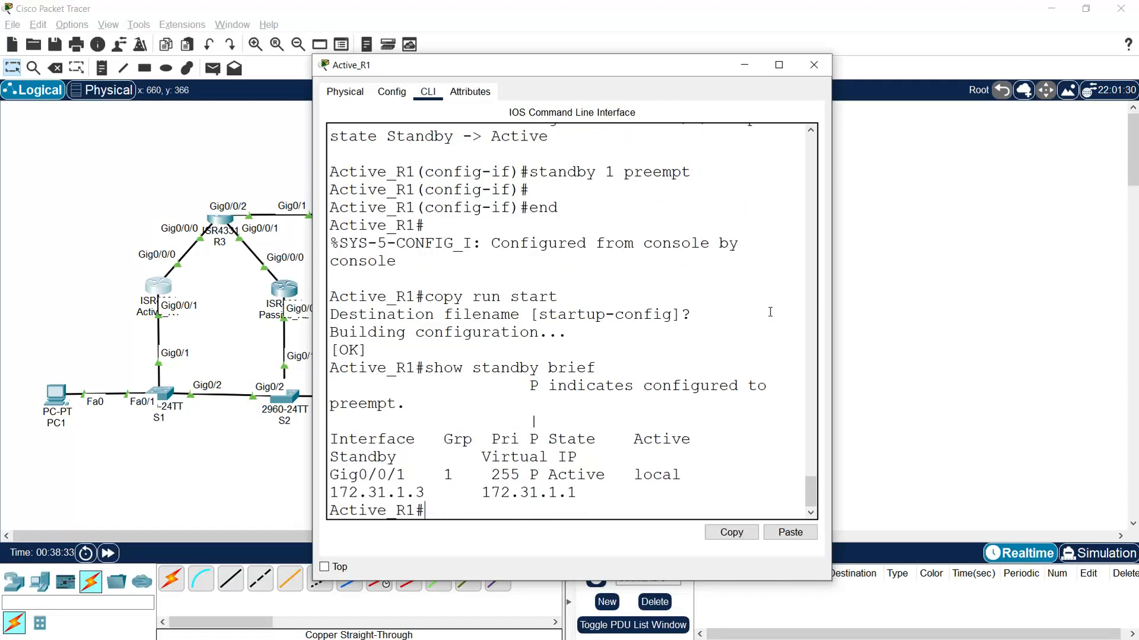
- Examine the interface, group, state, active router, standby router and virtual IP in Active_R1's HSRP summary, viewed full screen
{"action": "left_click", "coordinate": [779, 65]}
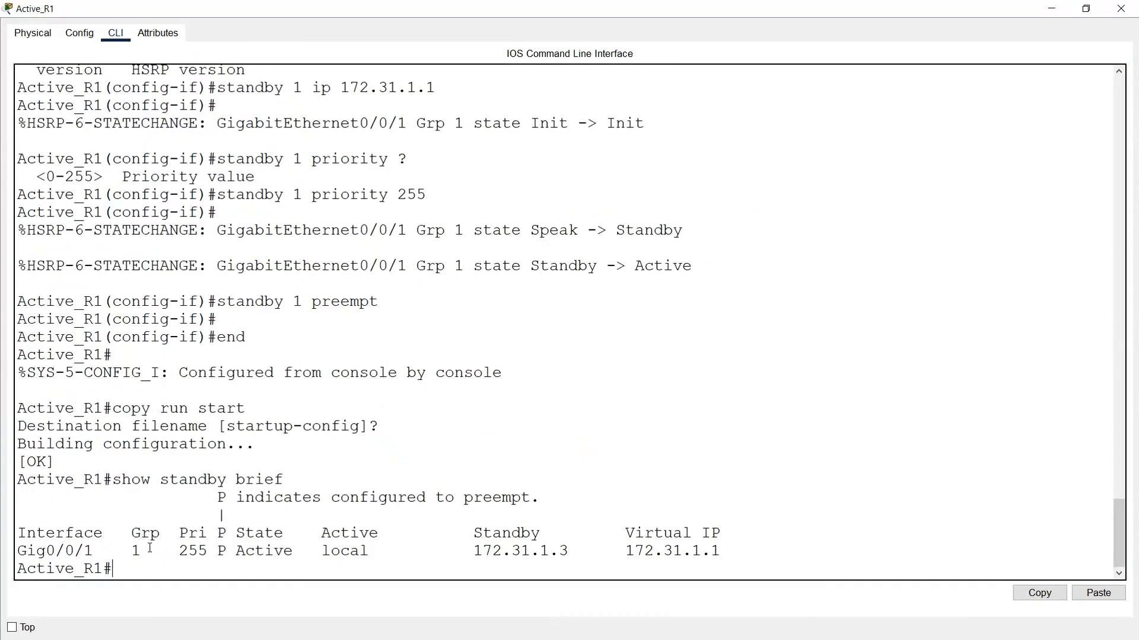
{"action": "left_click_drag", "start_coordinate": [94, 552], "coordinate": [37, 551]}
{"action": "left_click_drag", "start_coordinate": [123, 551], "coordinate": [388, 551]}
{"action": "left_click", "coordinate": [238, 552]}
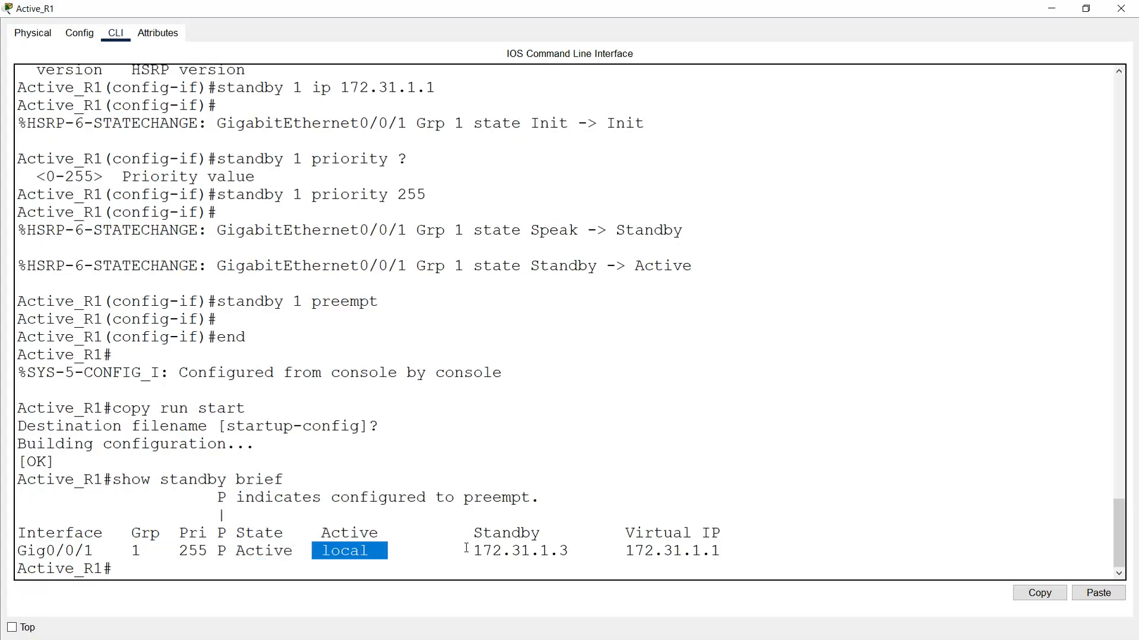
{"action": "left_click_drag", "start_coordinate": [474, 533], "coordinate": [557, 535]}
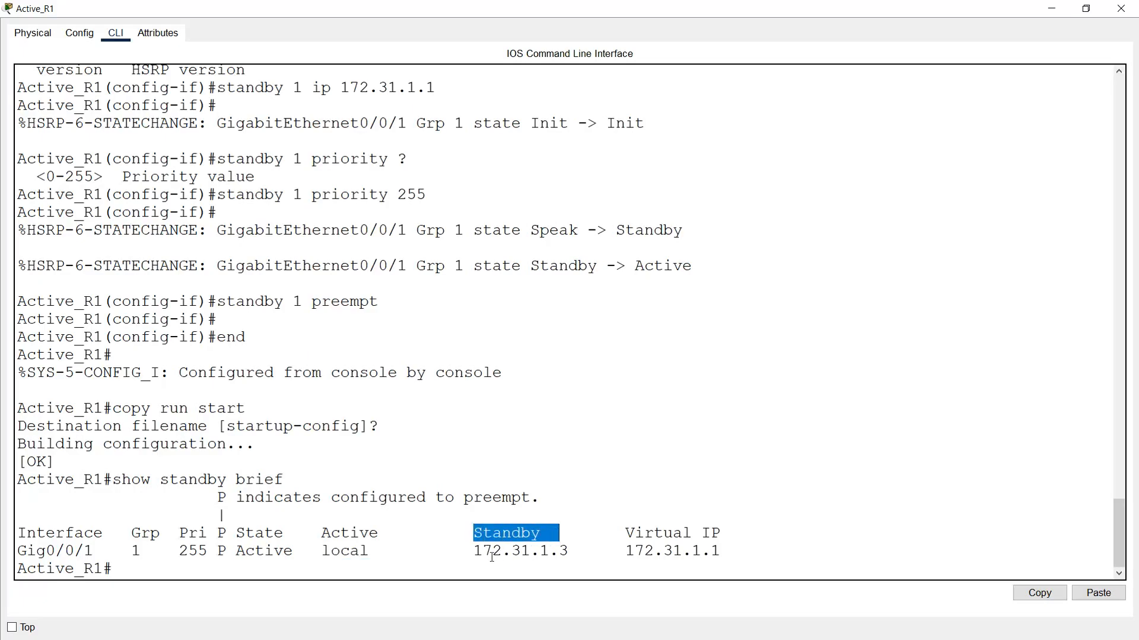
{"action": "left_click_drag", "start_coordinate": [472, 556], "coordinate": [587, 551]}
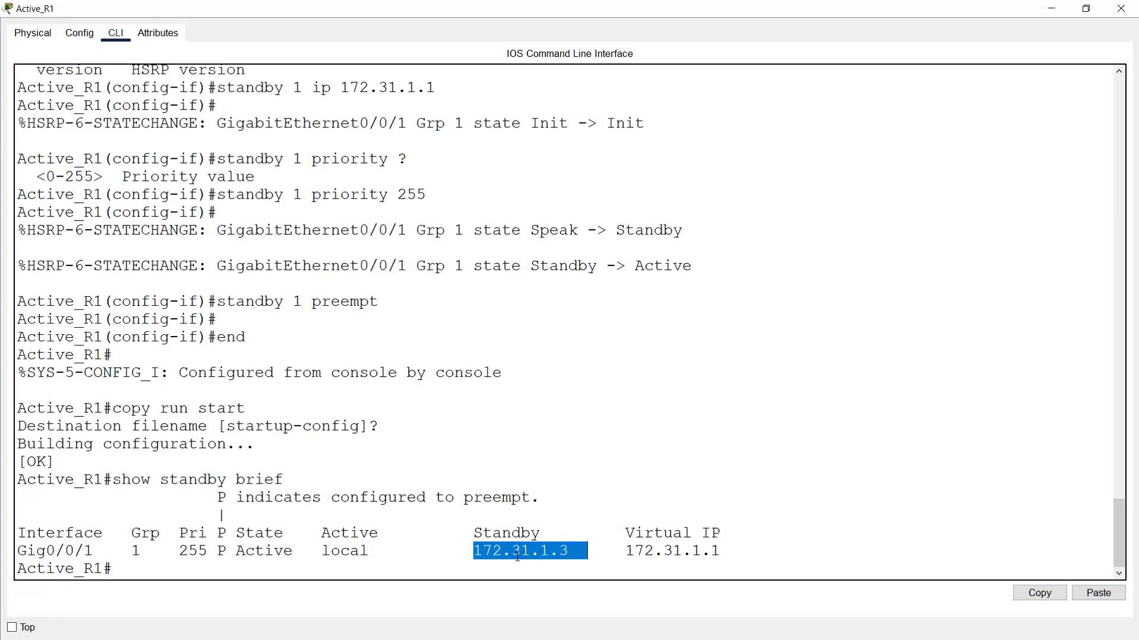
{"action": "mouse_move", "coordinate": [567, 552]}
{"action": "left_mouse_down"}
{"action": "mouse_move", "coordinate": [477, 533]}
{"action": "mouse_move", "coordinate": [571, 553]}
{"action": "left_mouse_up"}
{"action": "left_click", "coordinate": [478, 552]}
{"action": "left_click_drag", "start_coordinate": [625, 533], "coordinate": [721, 533]}
{"action": "left_click_drag", "start_coordinate": [626, 552], "coordinate": [721, 558]}
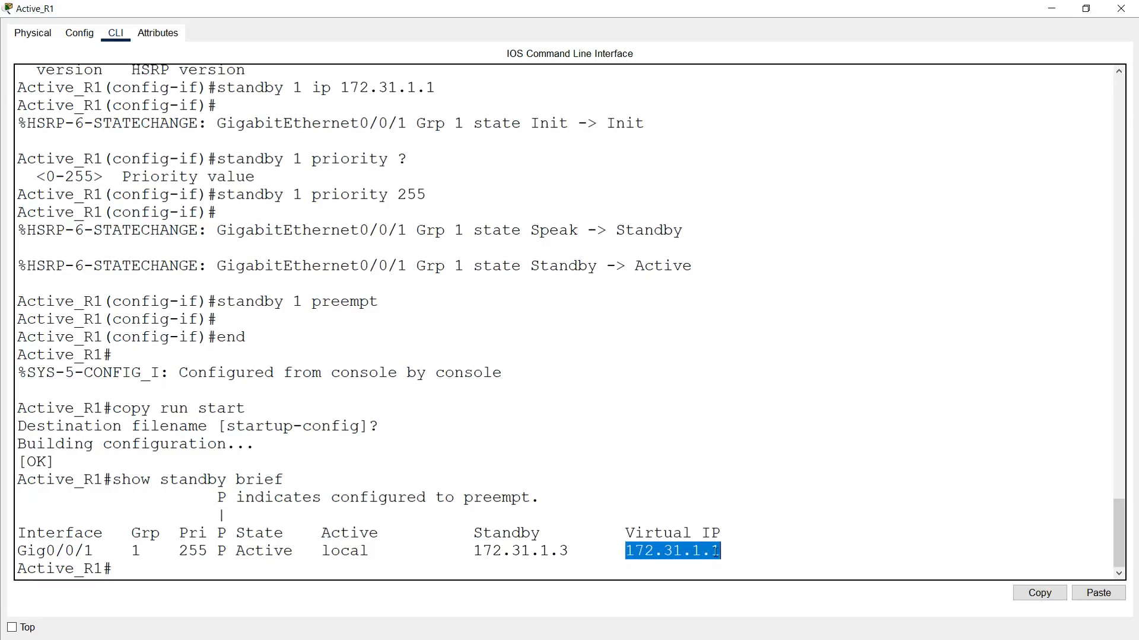
{"action": "left_click", "coordinate": [1123, 11]}
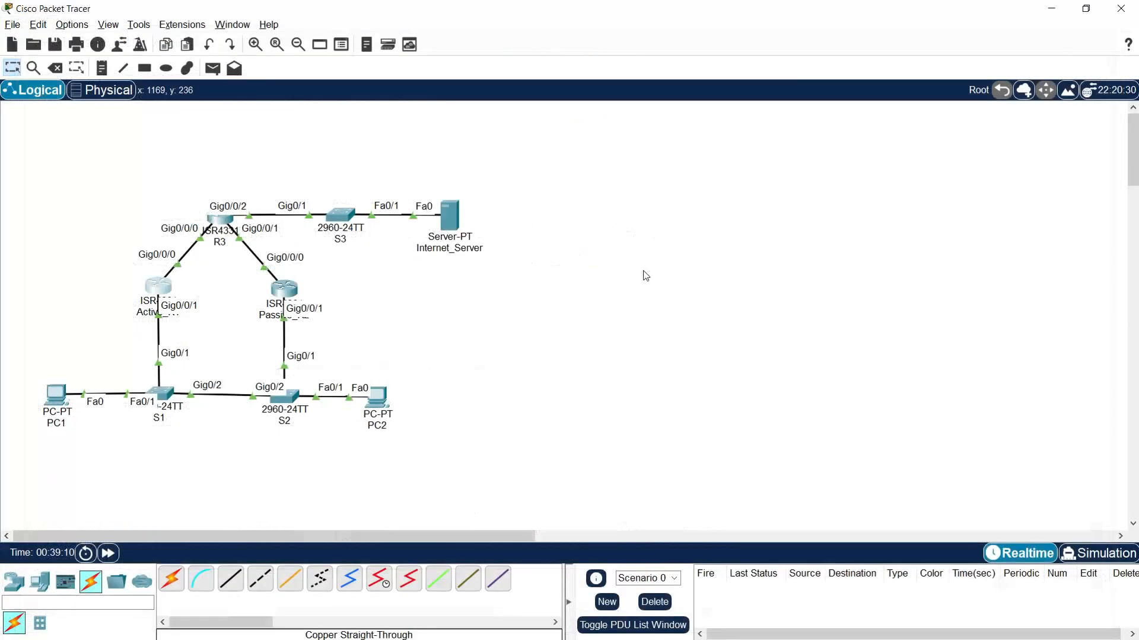
- Open Passive_R2's command line full screen and display its HSRP summary with show standby brief
{"action": "left_click", "coordinate": [286, 290]}
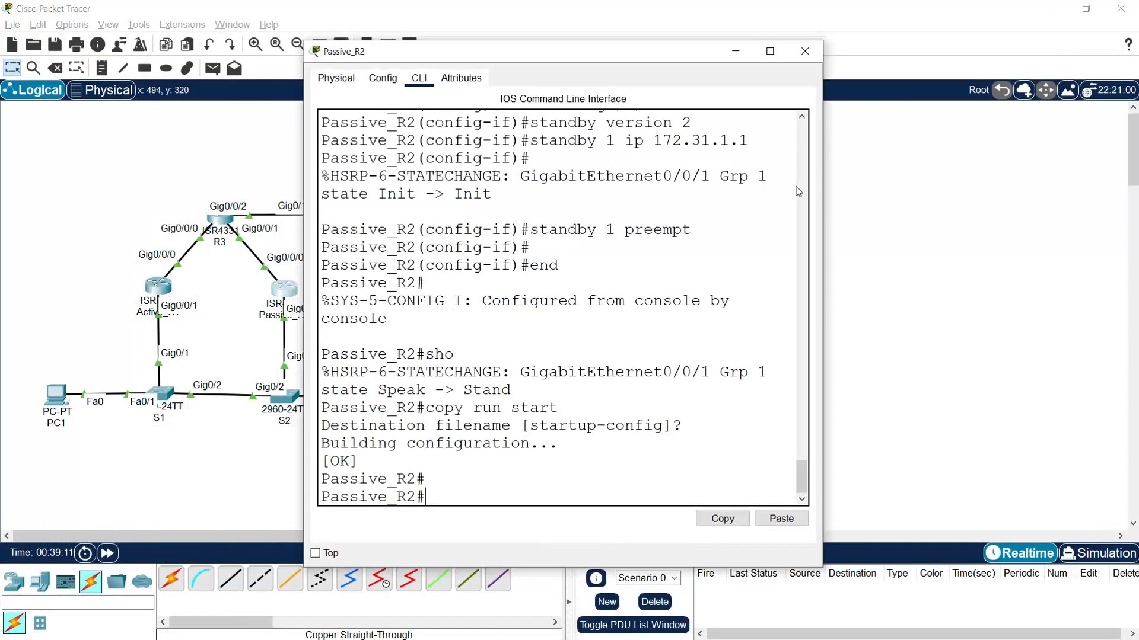
{"action": "left_click", "coordinate": [770, 51]}
{"action": "type", "text": "show "}
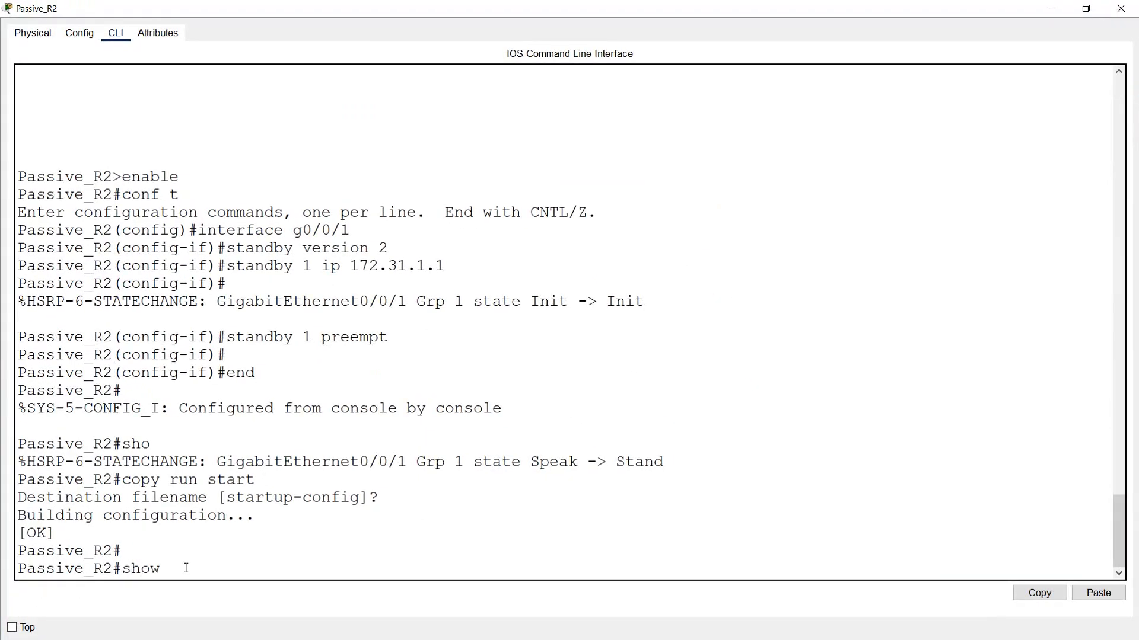
{"action": "type", "text": "standby brief"}
{"action": "key", "text": "Return"}
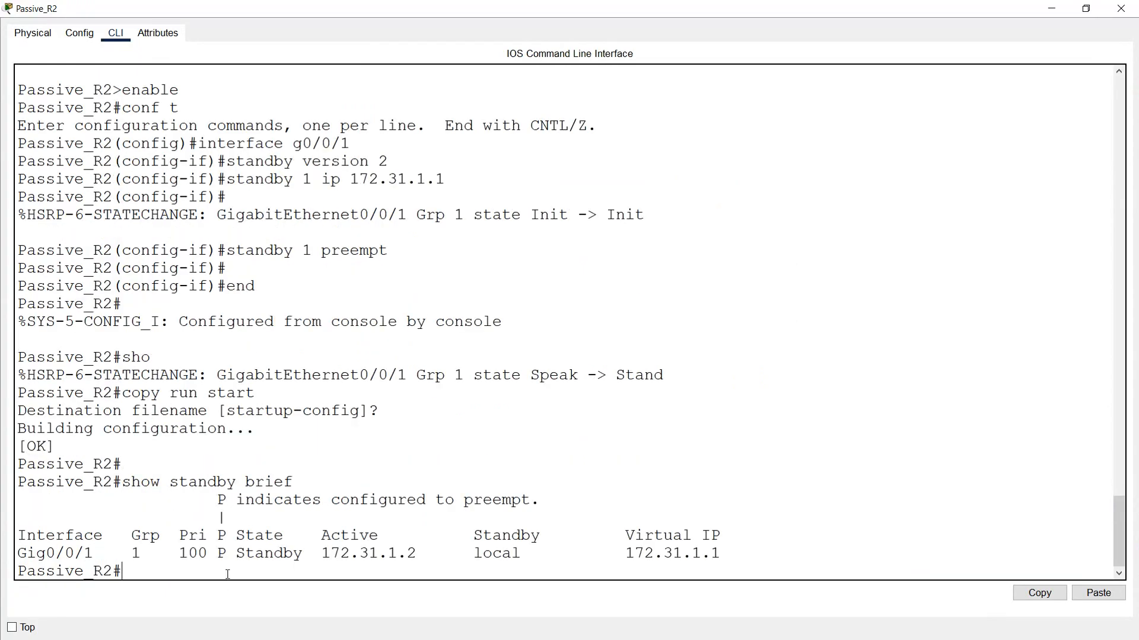
- Examine the state, priority, active router and virtual IP in Passive_R2's HSRP summary, and close its window
{"action": "left_click_drag", "start_coordinate": [236, 553], "coordinate": [305, 554]}
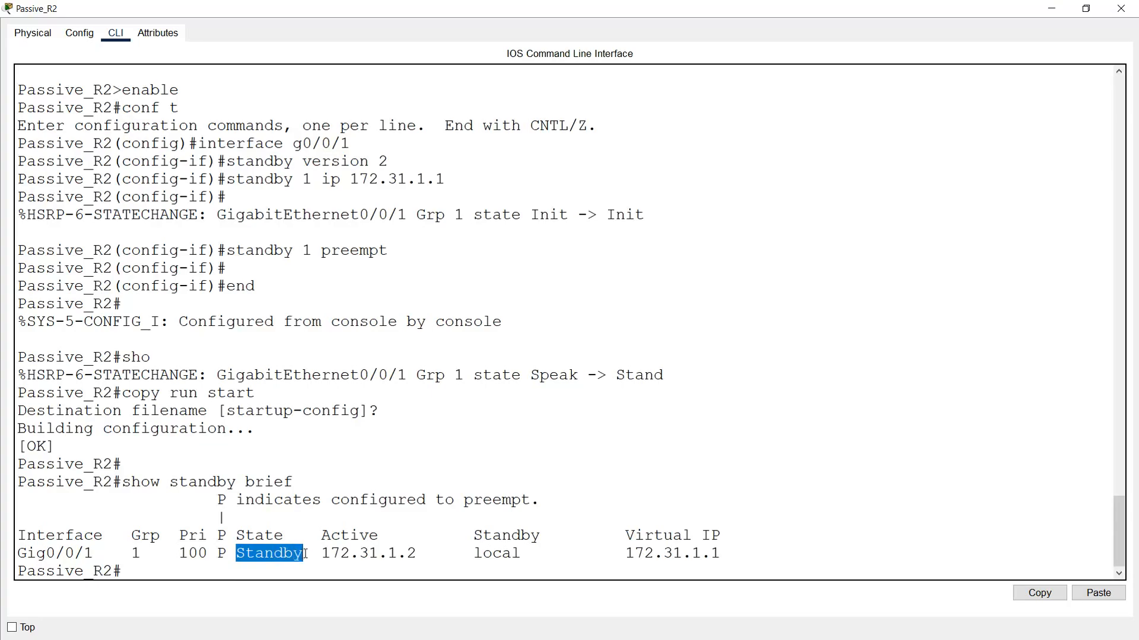
{"action": "left_click_drag", "start_coordinate": [180, 553], "coordinate": [205, 554]}
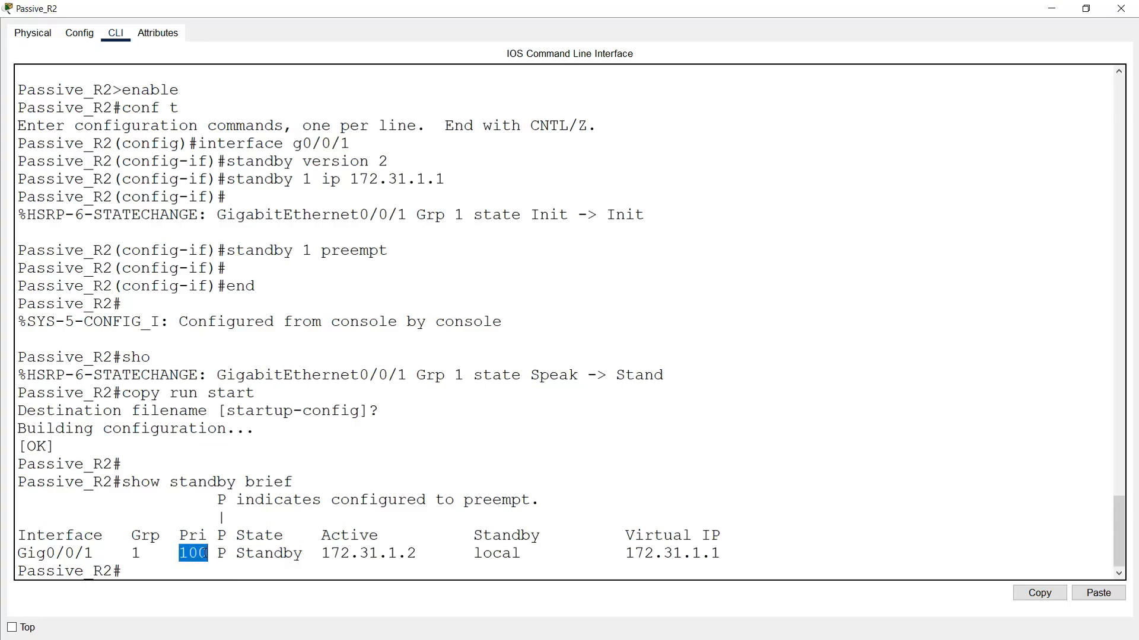
{"action": "left_click_drag", "start_coordinate": [322, 556], "coordinate": [420, 556]}
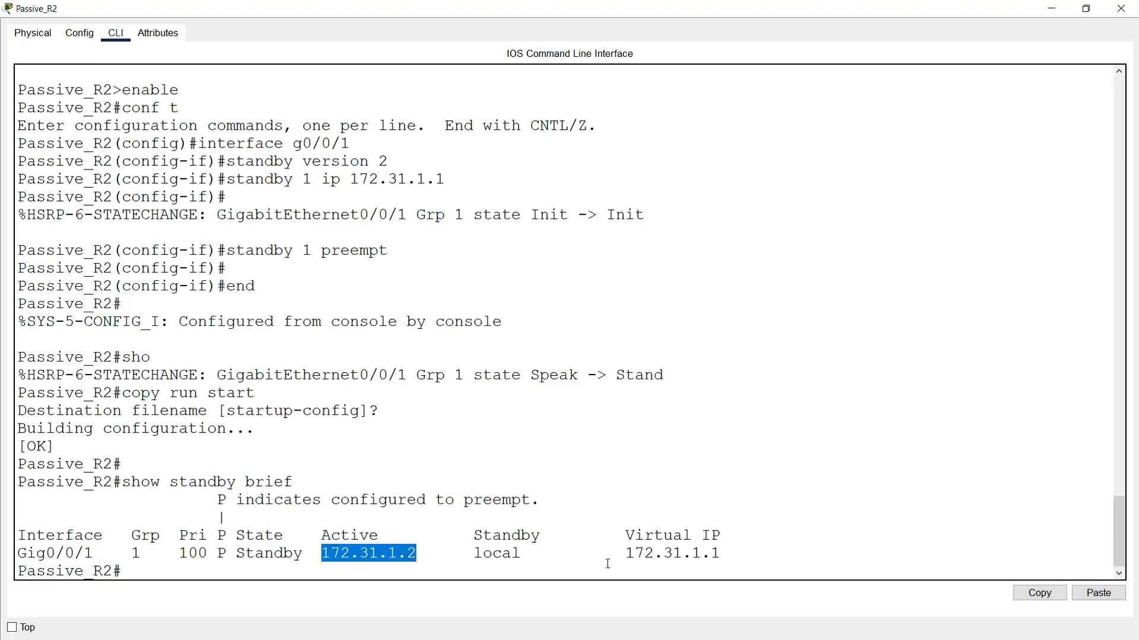
{"action": "left_click_drag", "start_coordinate": [627, 556], "coordinate": [722, 555]}
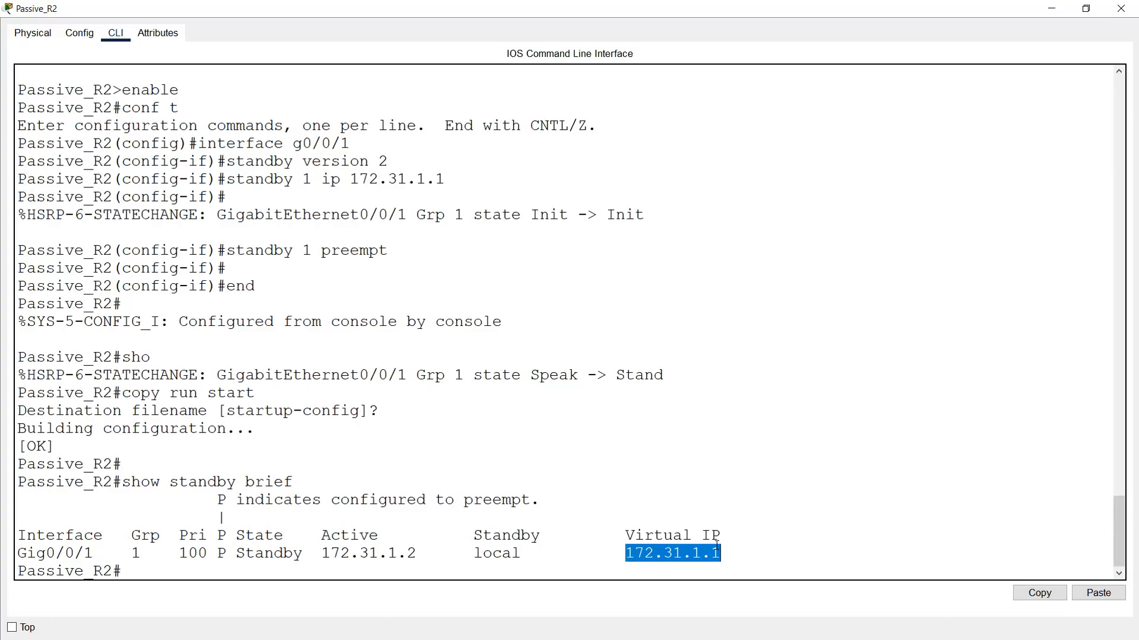
{"action": "left_click", "coordinate": [1120, 8]}
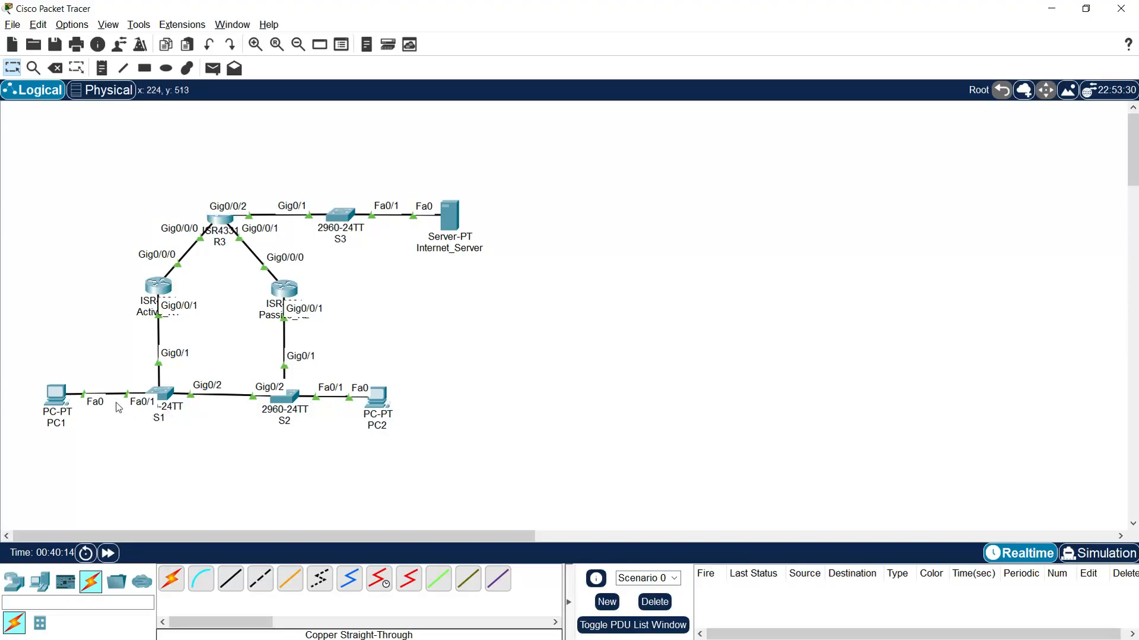
- Set PC1's default gateway to the HSRP virtual IP 172.31.1.1 in its IP configuration
{"action": "left_click", "coordinate": [56, 397]}
{"action": "left_click", "coordinate": [454, 218]}
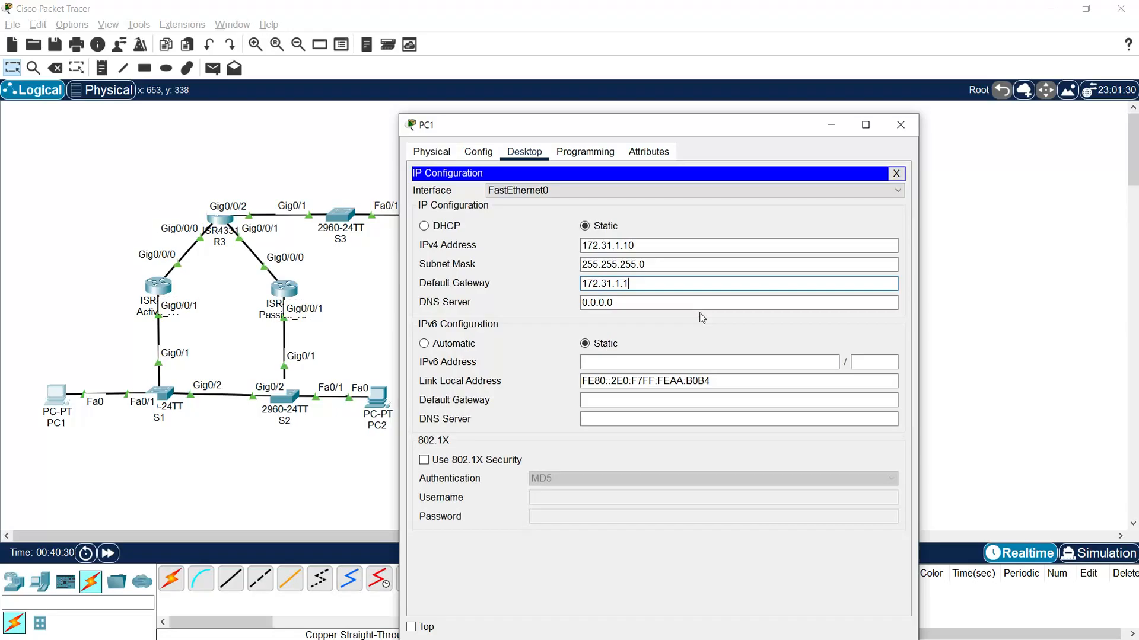
{"action": "left_click", "coordinate": [899, 124]}
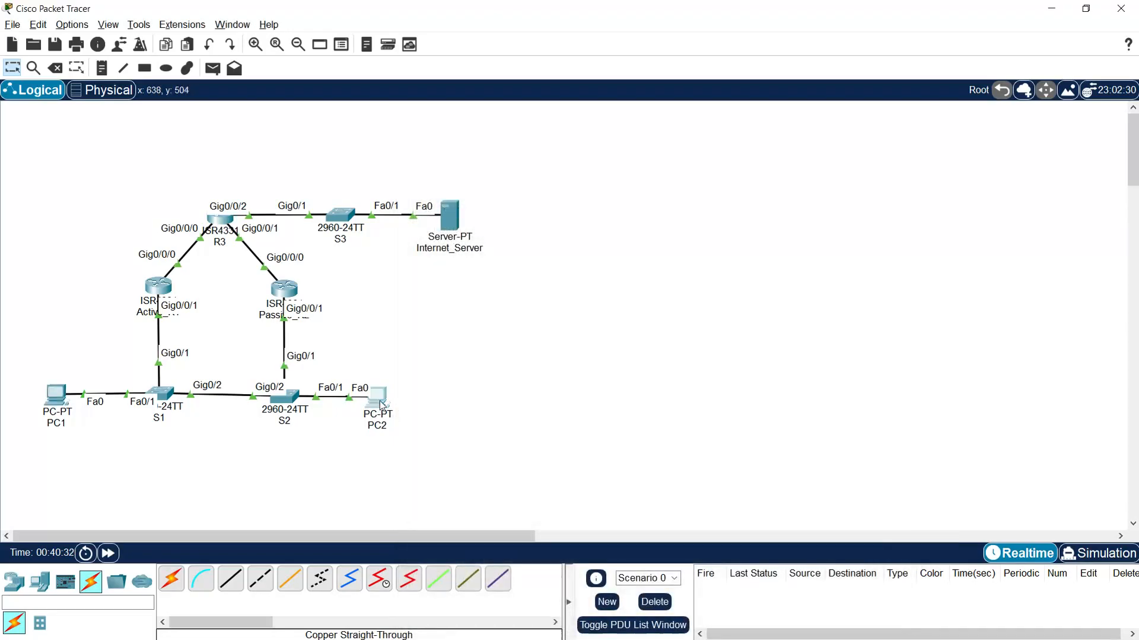
- Set PC2's default gateway to the HSRP virtual IP 172.31.1.1 in its IP configuration
{"action": "left_click", "coordinate": [379, 400]}
{"action": "left_click", "coordinate": [471, 208]}
{"action": "left_click", "coordinate": [641, 282]}
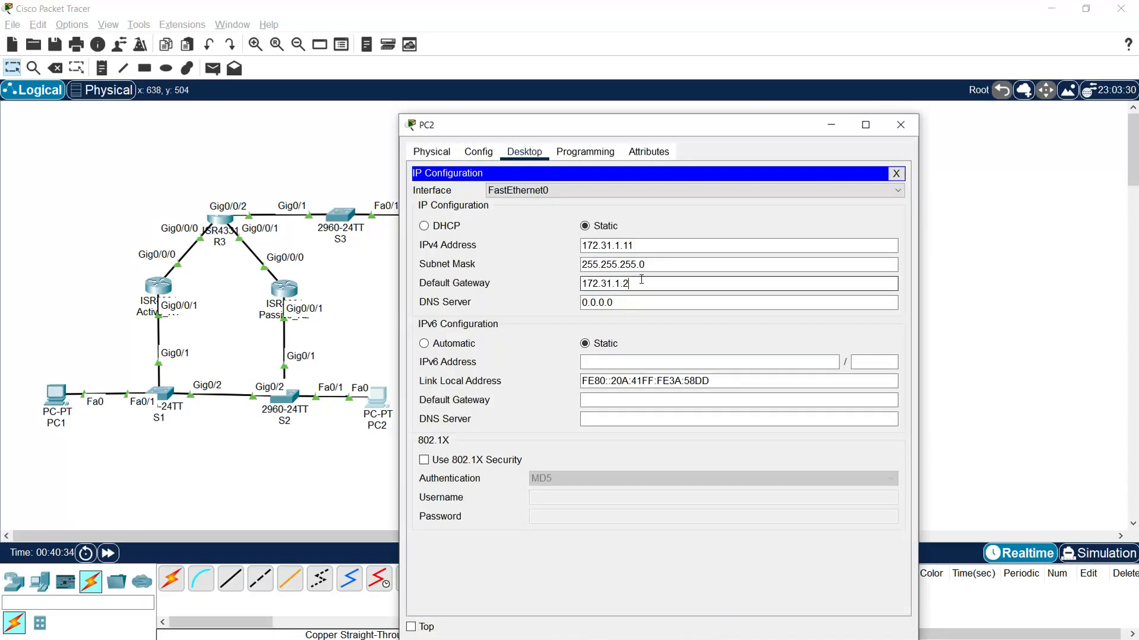
{"action": "key", "text": "BackSpace"}
{"action": "type", "text": "1"}
{"action": "key", "text": "Tab"}
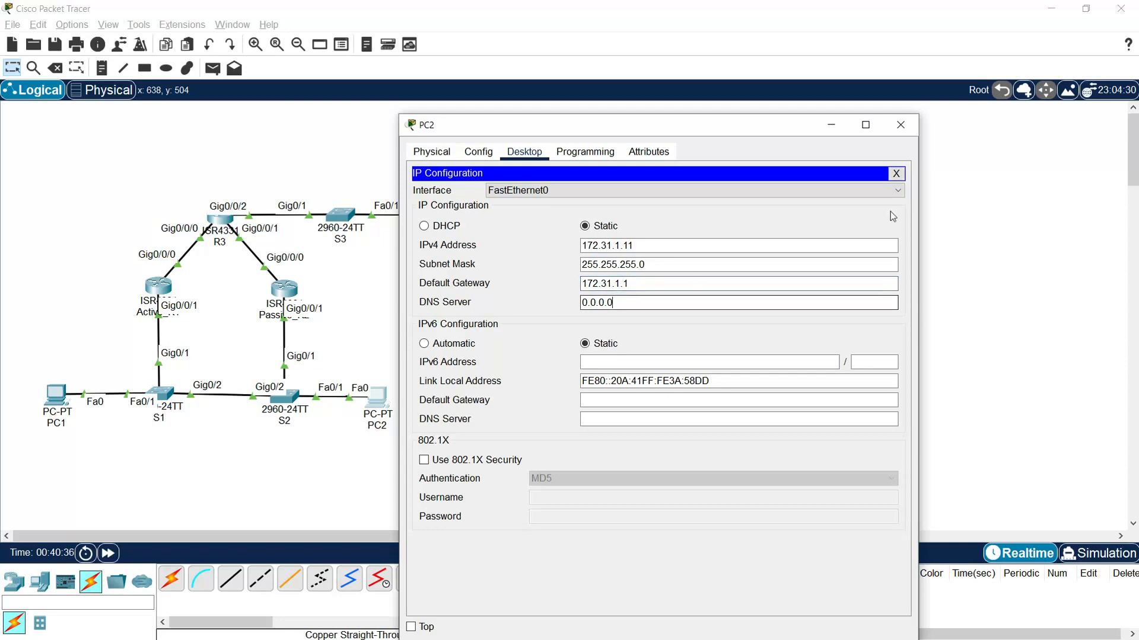
{"action": "left_click", "coordinate": [900, 125]}
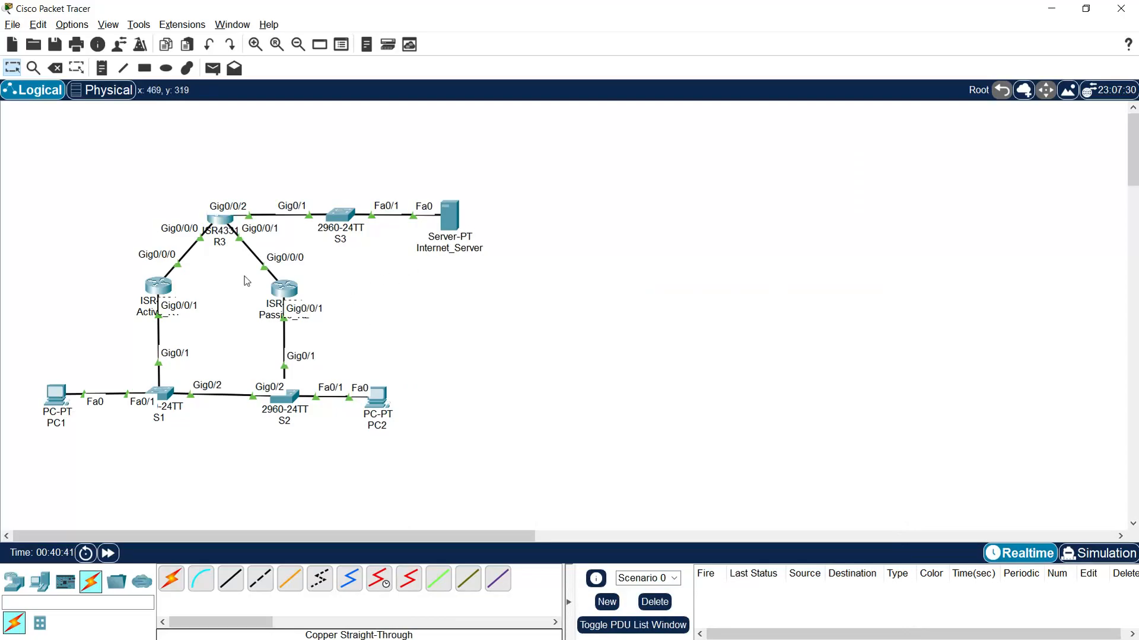
- Open Internet_Server's IP configuration, copy its IPv4 address 202.128.1.2 and close the window
{"action": "left_click", "coordinate": [212, 68]}
{"action": "left_click", "coordinate": [455, 217]}
{"action": "left_click", "coordinate": [454, 213]}
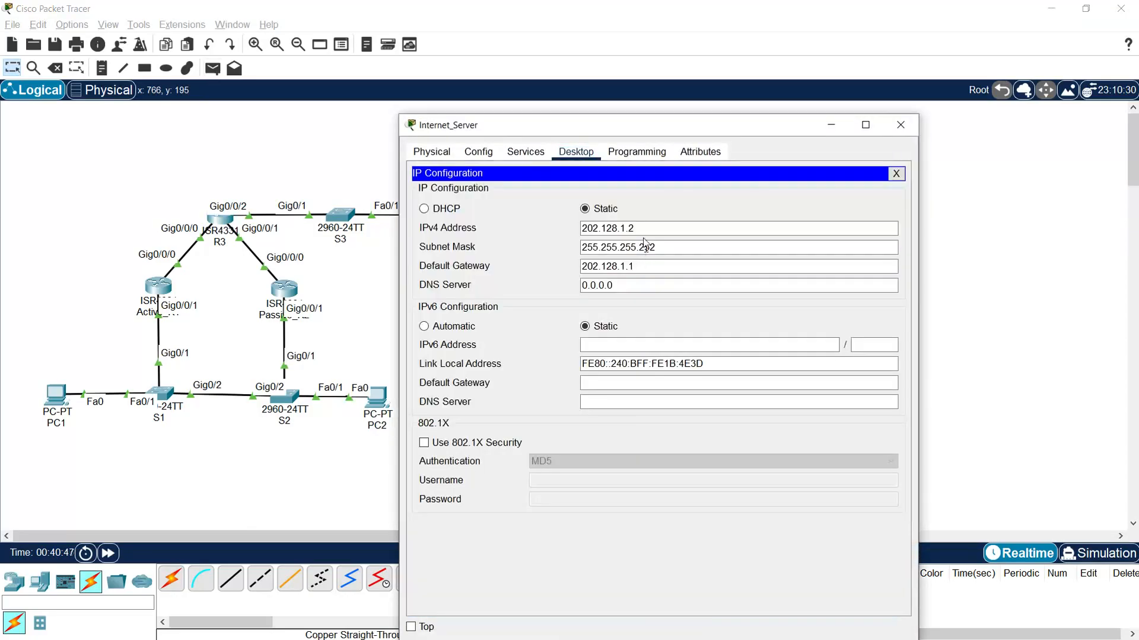
{"action": "left_click", "coordinate": [901, 124]}
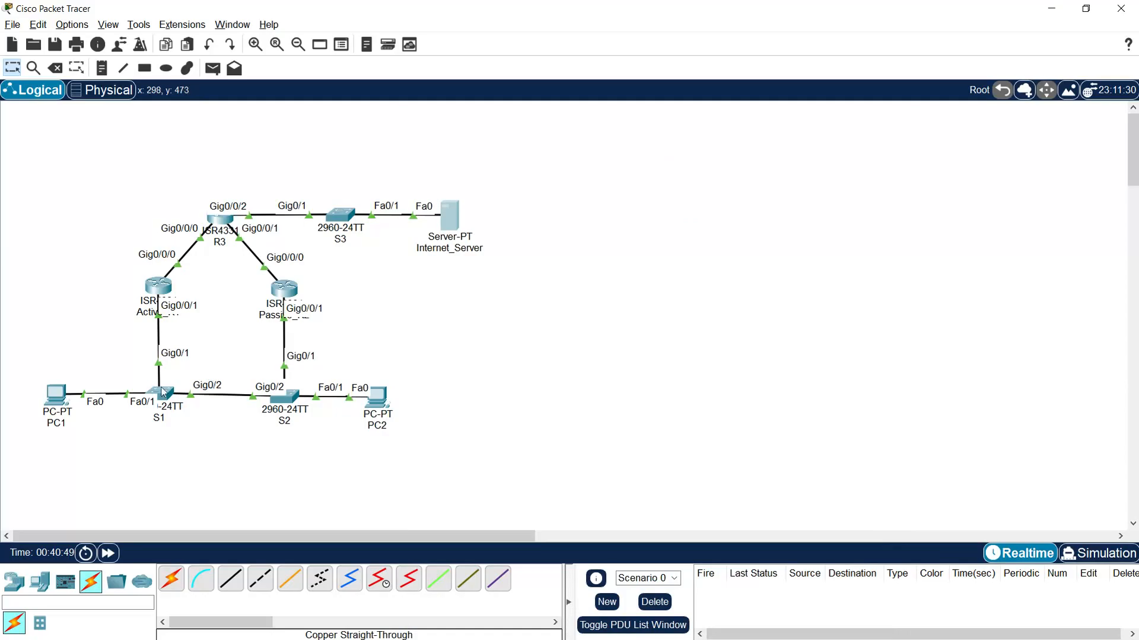
- Ping Internet_Server at 202.128.1.2 from PC1's command prompt
{"action": "left_click", "coordinate": [52, 396]}
{"action": "left_click", "coordinate": [717, 247]}
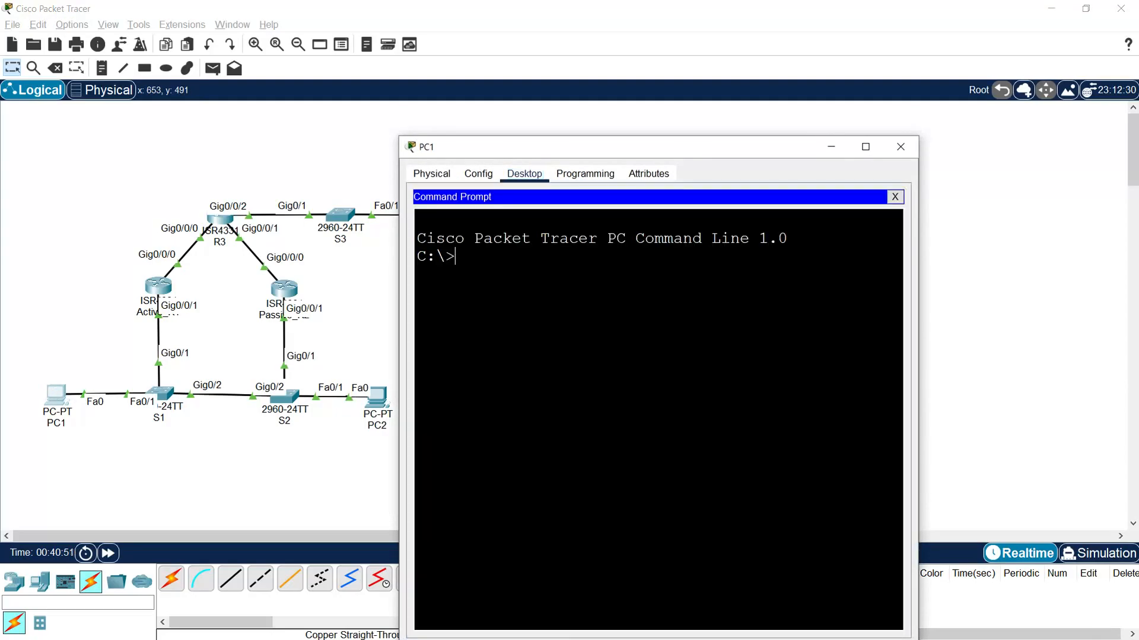
{"action": "type", "text": "ping"}
{"action": "right_click", "coordinate": [510, 303]}
{"action": "left_click", "coordinate": [537, 323]}
{"action": "key", "text": "Return"}
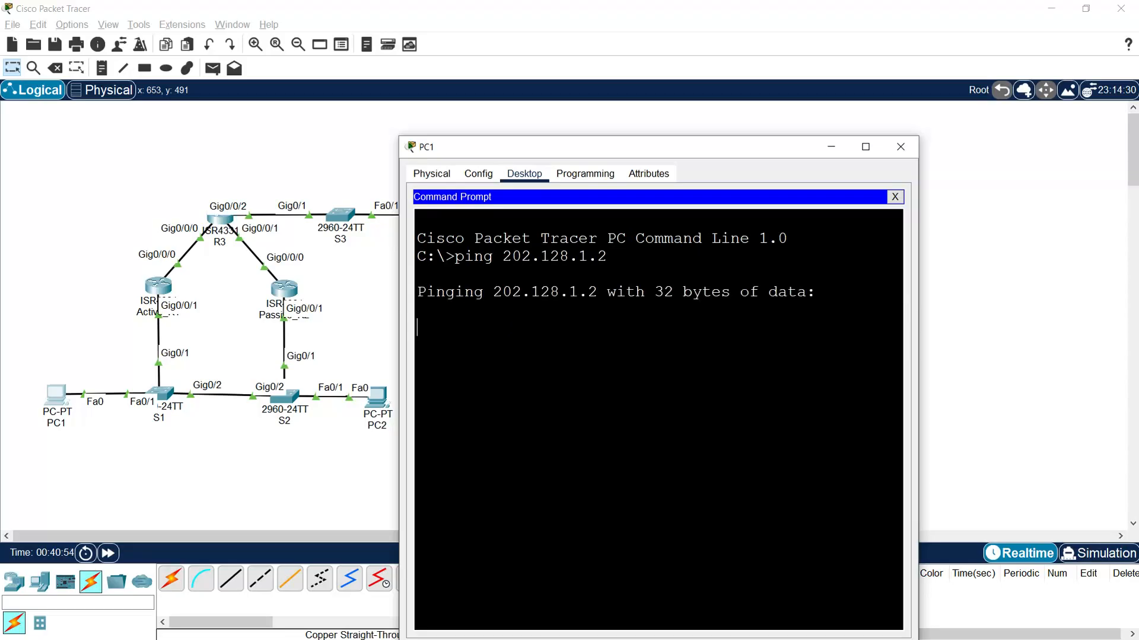
{"action": "left_click_drag", "start_coordinate": [521, 149], "coordinate": [497, 101]}
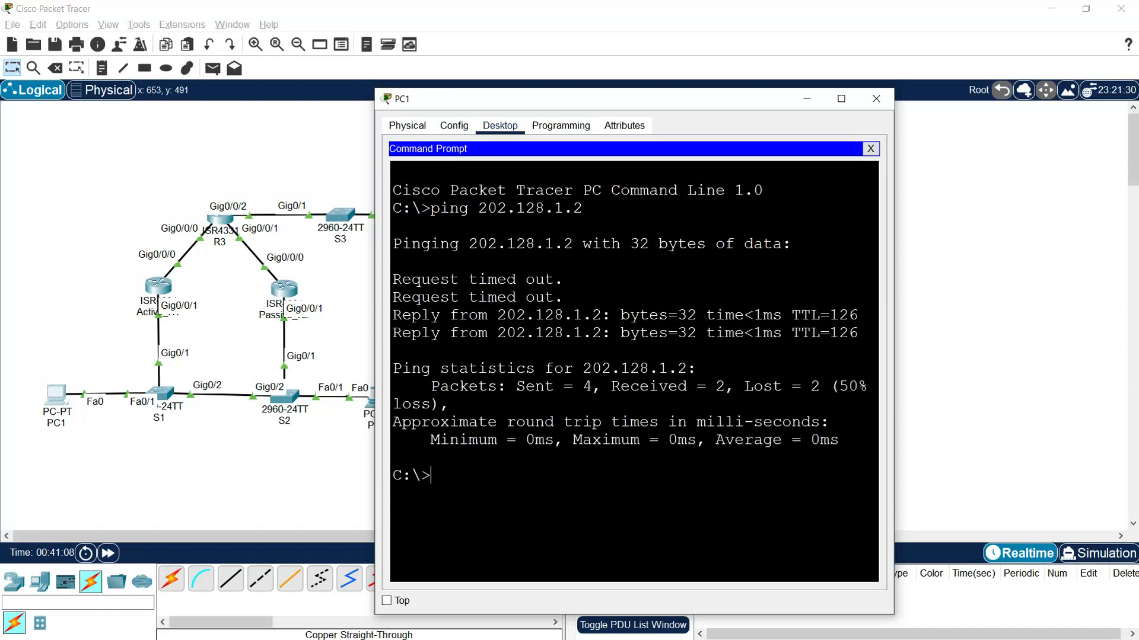
- Examine the first ping replies on PC1, repeat the ping to 202.128.1.2 and enlarge the window to read it
{"action": "left_click_drag", "start_coordinate": [393, 279], "coordinate": [682, 332]}
{"action": "key", "text": "Up"}
{"action": "key", "text": "Return"}
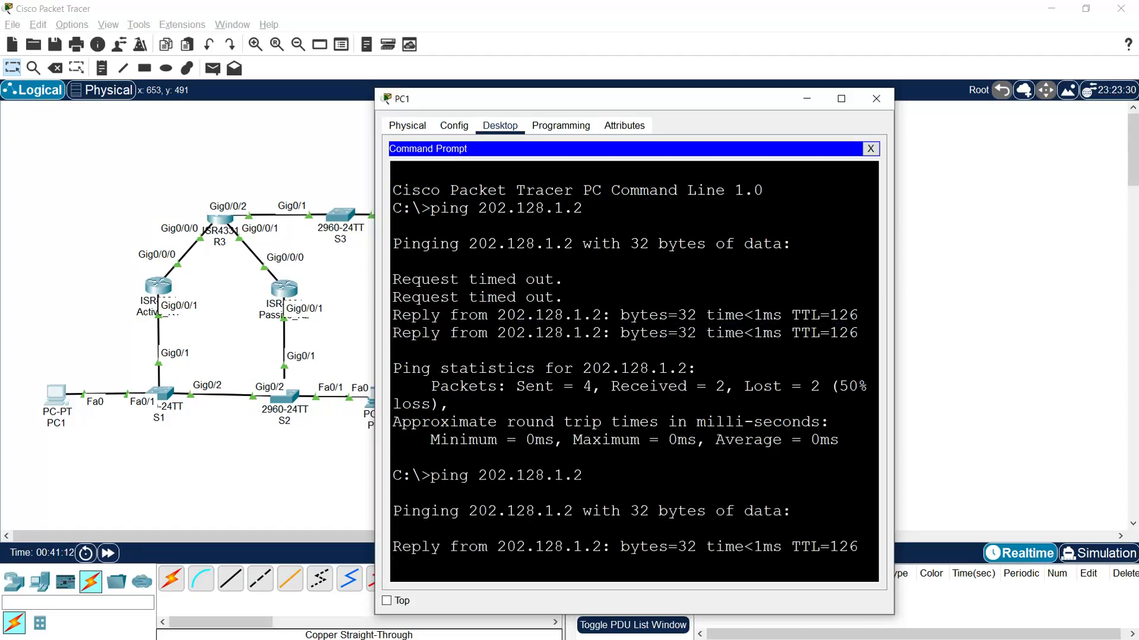
{"action": "left_click_drag", "start_coordinate": [609, 89], "coordinate": [613, 59]}
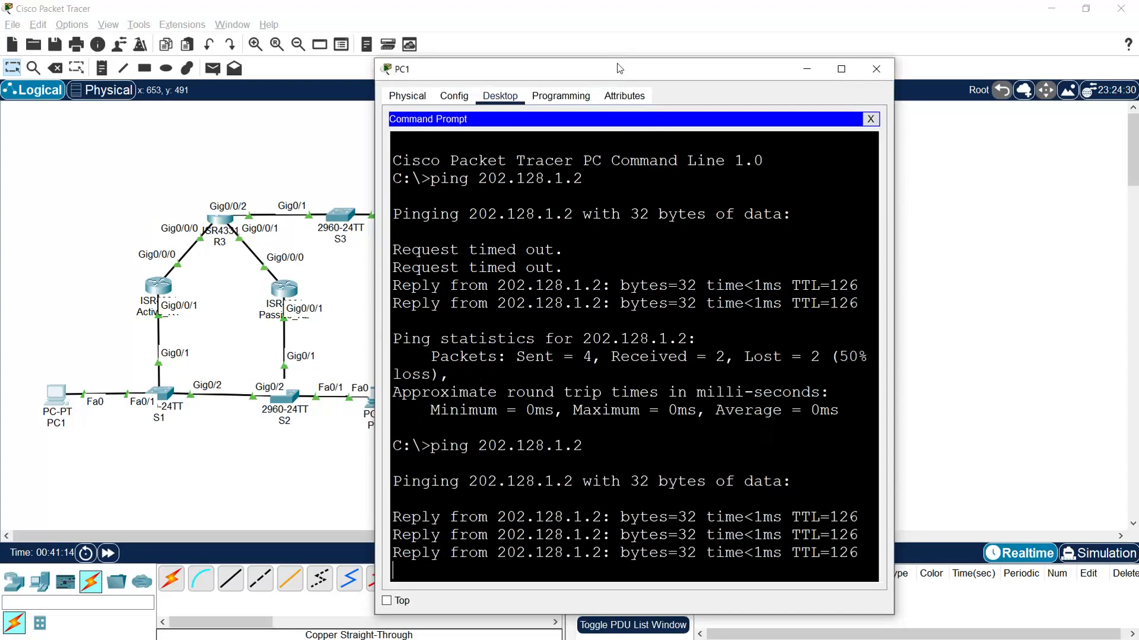
{"action": "left_click_drag", "start_coordinate": [894, 320], "coordinate": [943, 320]}
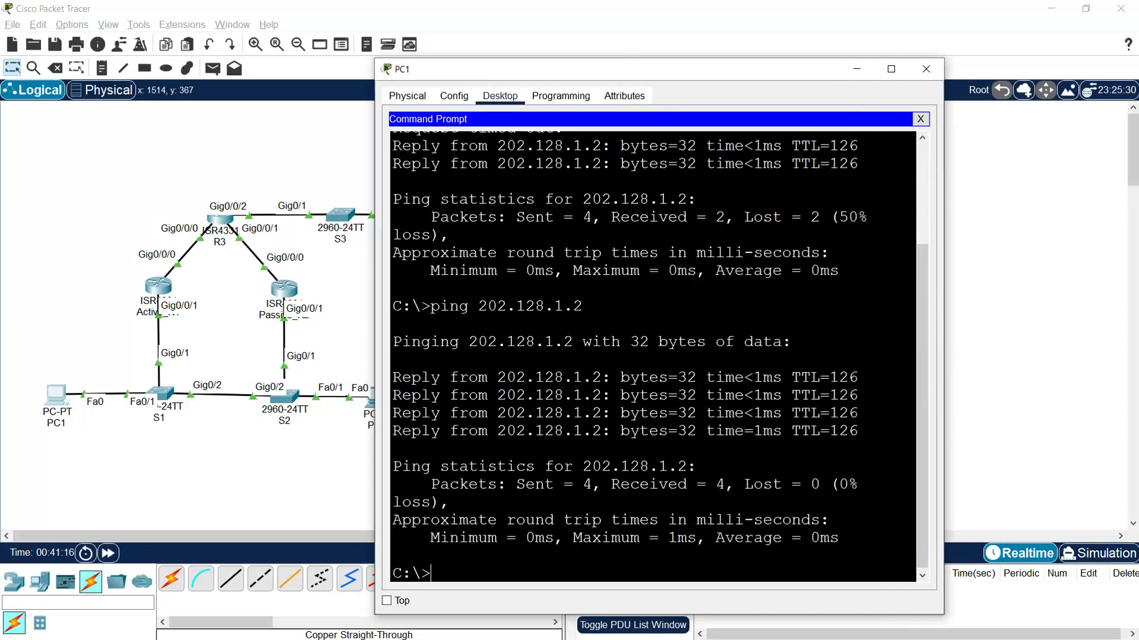
- Close PC1's window and ping Internet_Server at 202.128.1.2 from PC2's command prompt
{"action": "left_click_drag", "start_coordinate": [516, 485], "coordinate": [744, 484]}
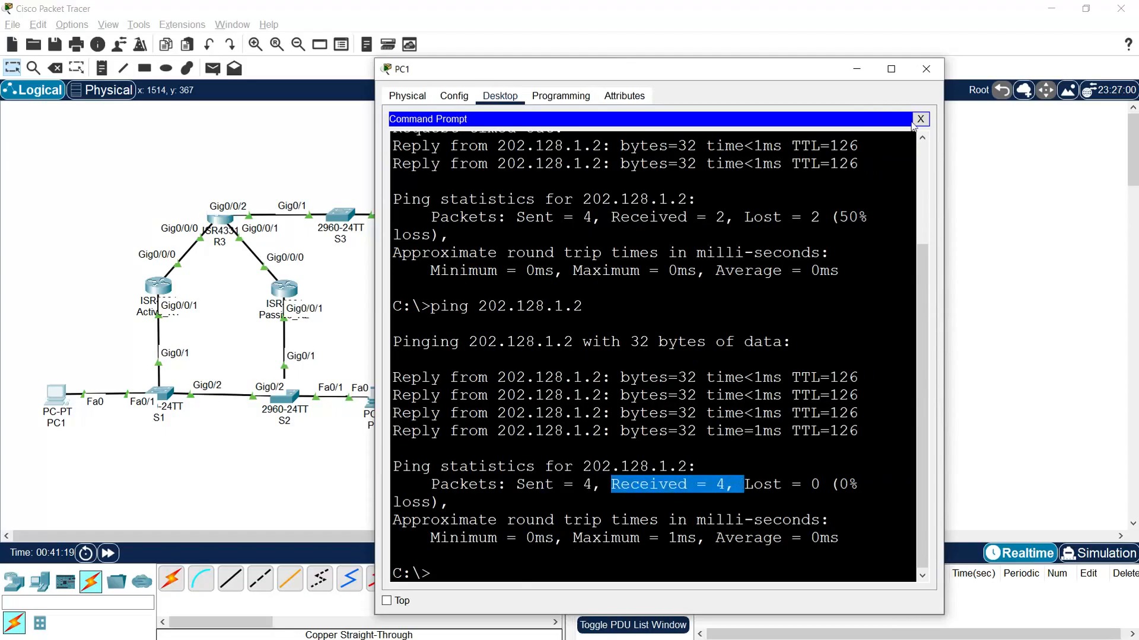
{"action": "left_click", "coordinate": [924, 72]}
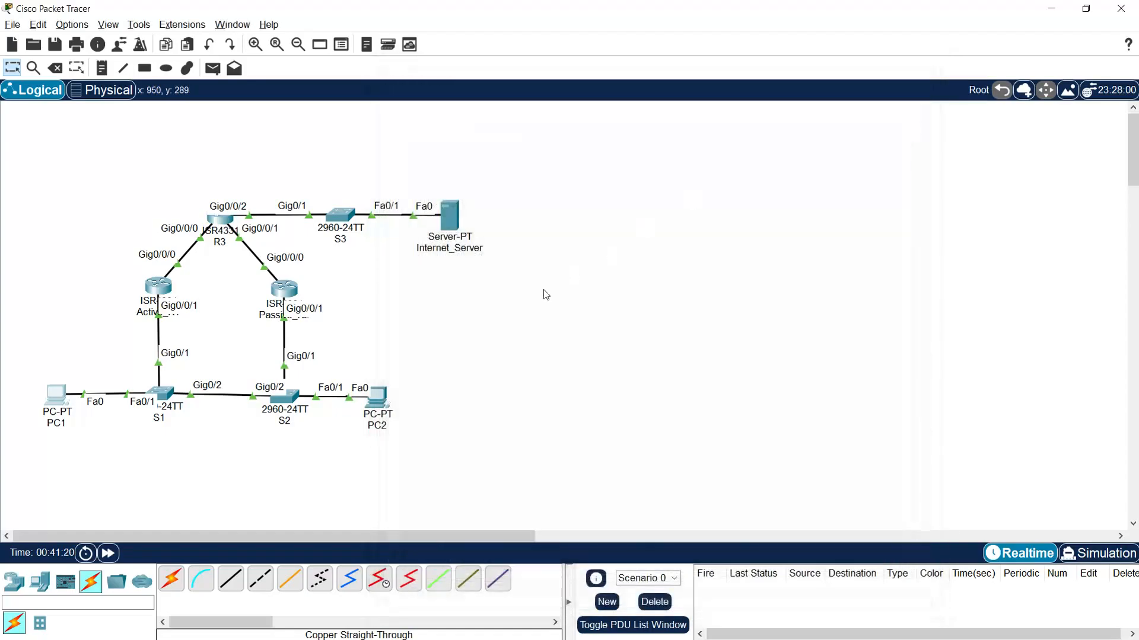
{"action": "left_click", "coordinate": [384, 399]}
{"action": "left_click", "coordinate": [749, 208]}
{"action": "type", "text": "ping 202.128.1.2"}
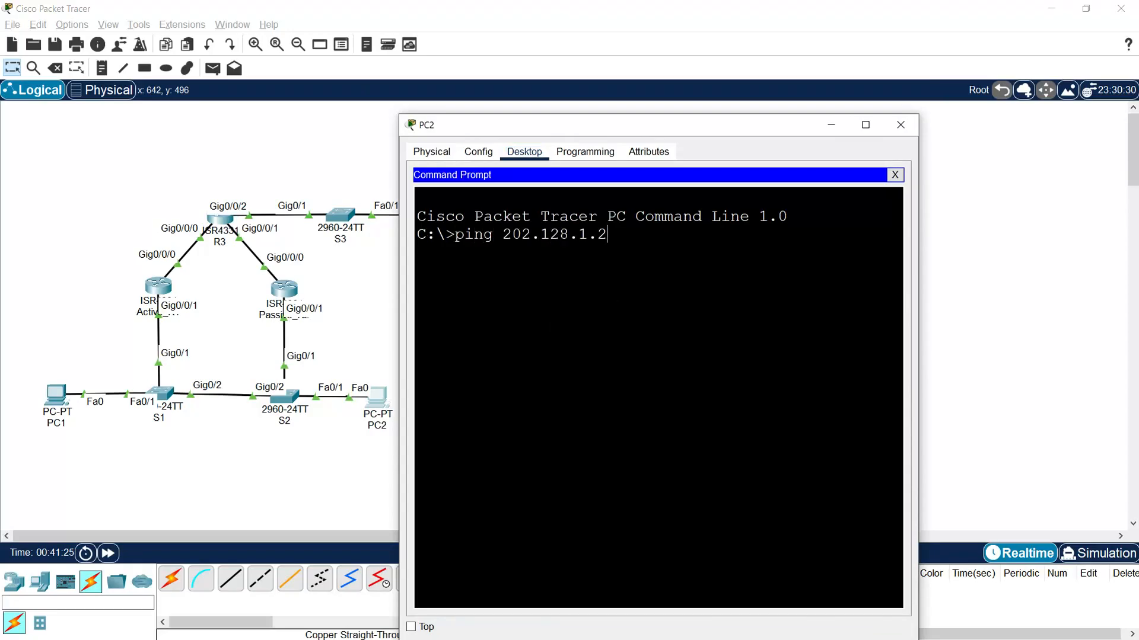
{"action": "key", "text": "Return"}
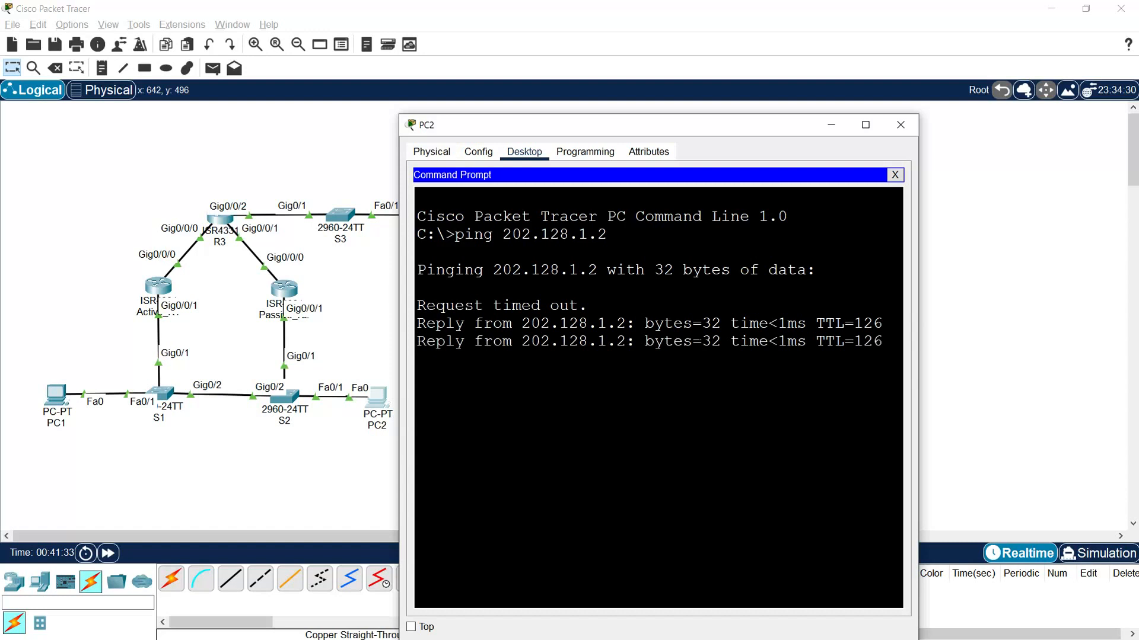
- Load the web page at 202.128.1.2 in PC2's web browser and close PC2's window
{"action": "left_click", "coordinate": [893, 176]}
{"action": "left_click", "coordinate": [838, 207]}
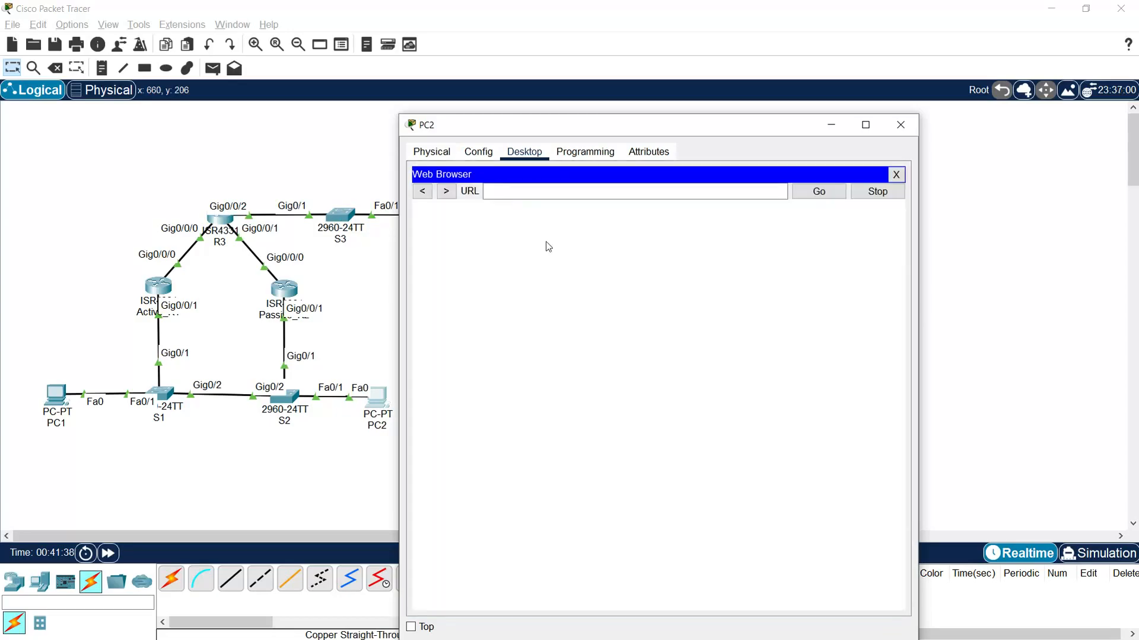
{"action": "left_click", "coordinate": [537, 192]}
{"action": "type", "text": "202.128.1.2"}
{"action": "left_click", "coordinate": [817, 192]}
{"action": "left_click", "coordinate": [900, 125]}
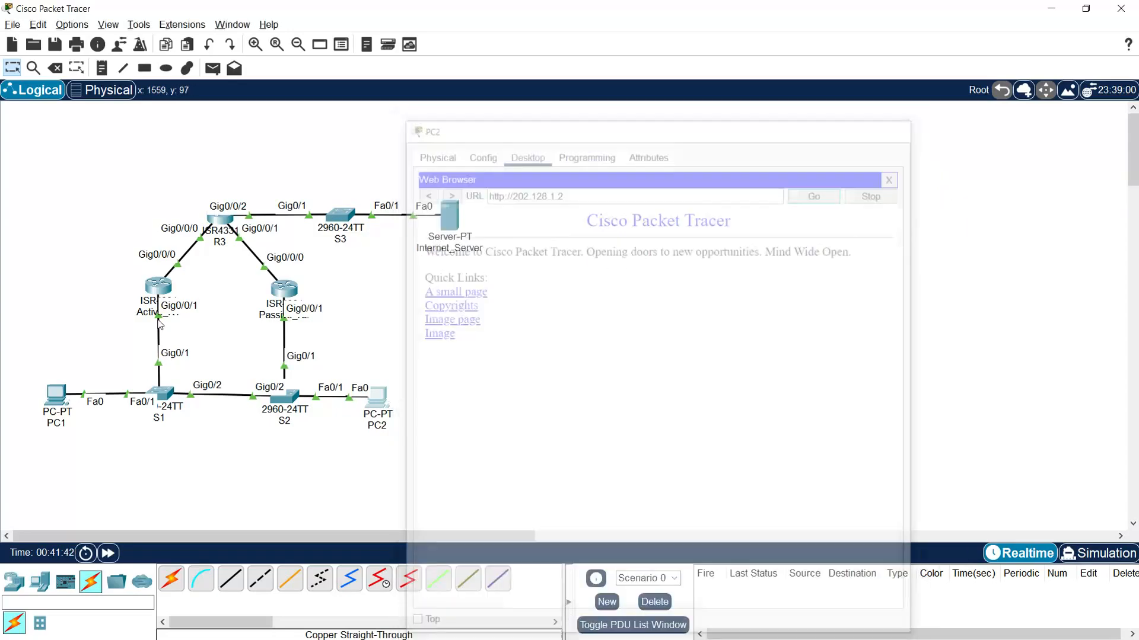
- Load the web page at 202.128.1.2 in PC1's web browser and close PC1's window
{"action": "left_click", "coordinate": [56, 395]}
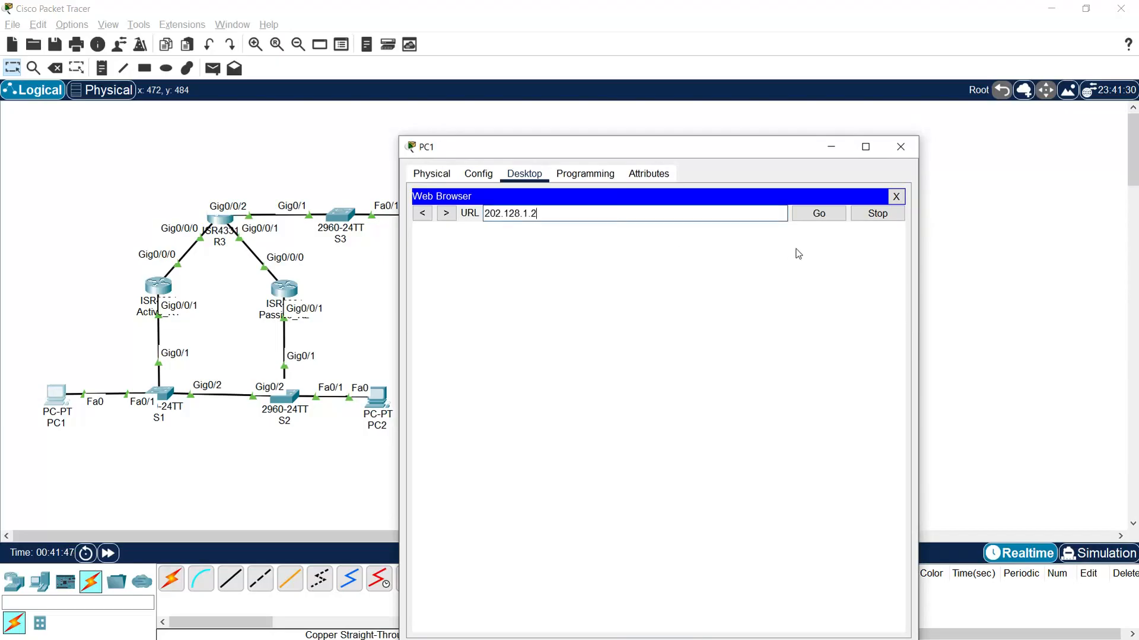
{"action": "left_click", "coordinate": [818, 214]}
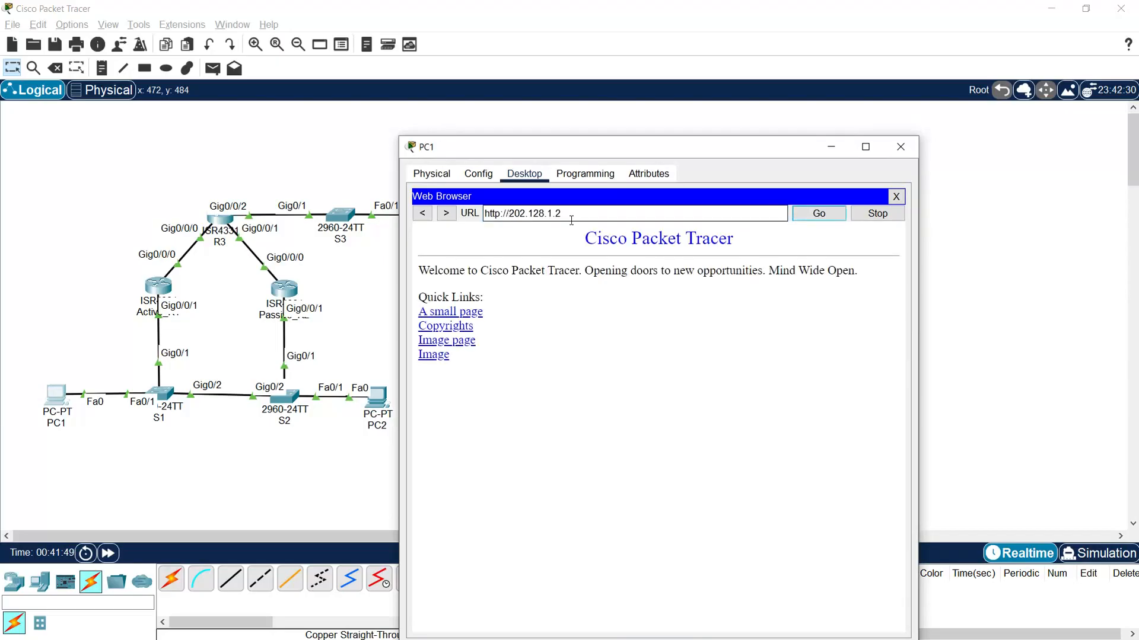
{"action": "left_click", "coordinate": [901, 146]}
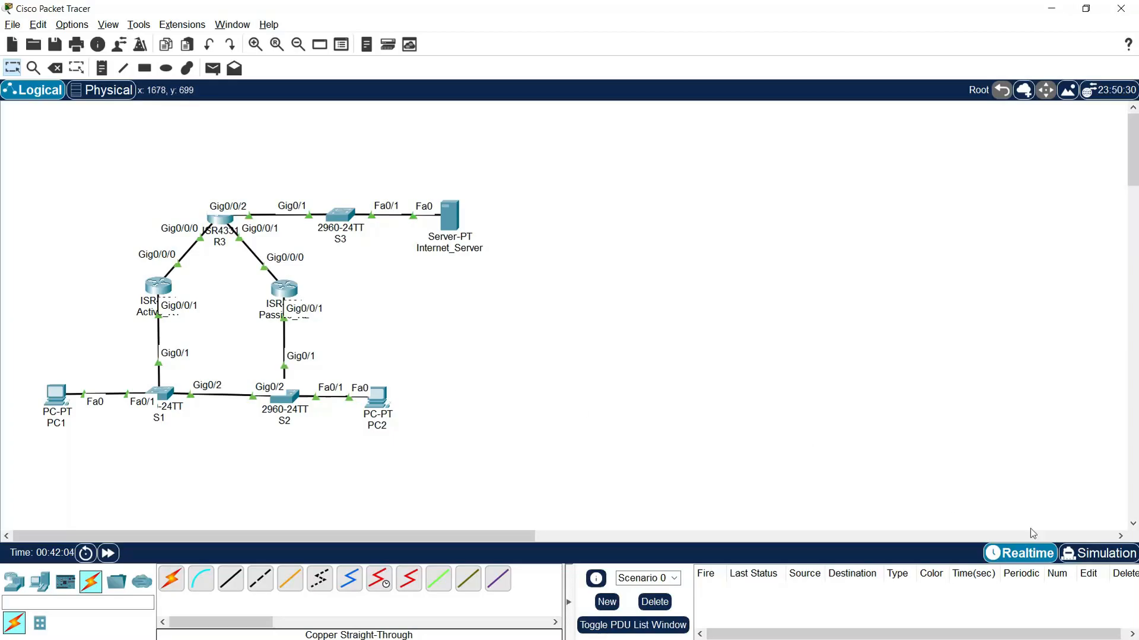
- Switch to Simulation mode, hide the simulation panel and add a simple PDU from PC1 to Internet_Server
{"action": "left_click", "coordinate": [1098, 553]}
{"action": "left_click", "coordinate": [1130, 111]}
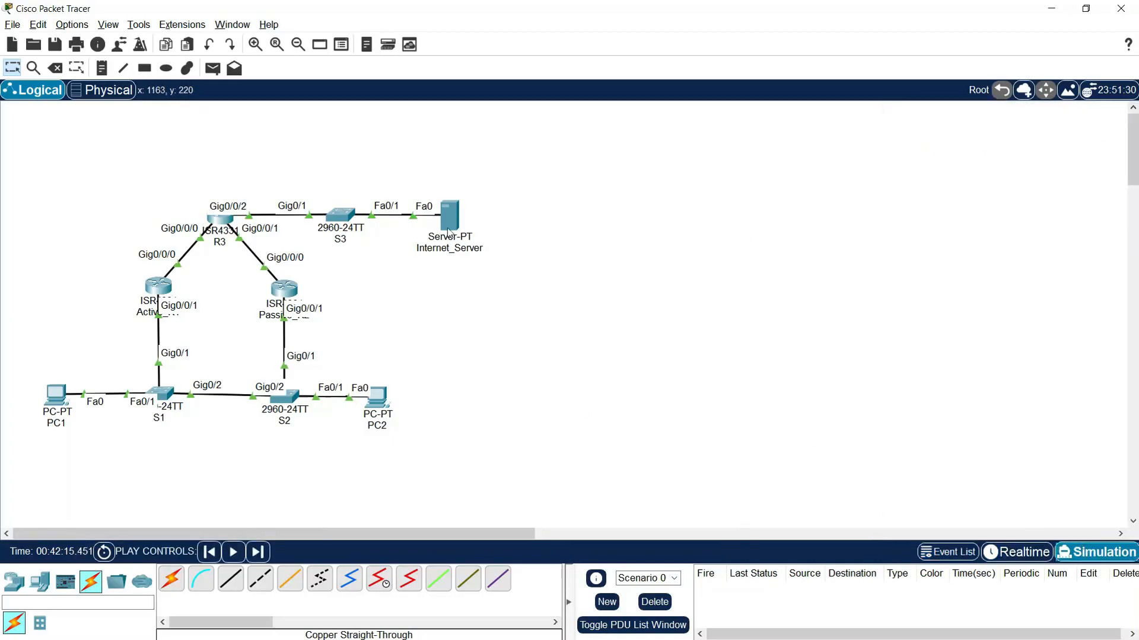
{"action": "left_click", "coordinate": [213, 68]}
{"action": "left_click", "coordinate": [56, 397]}
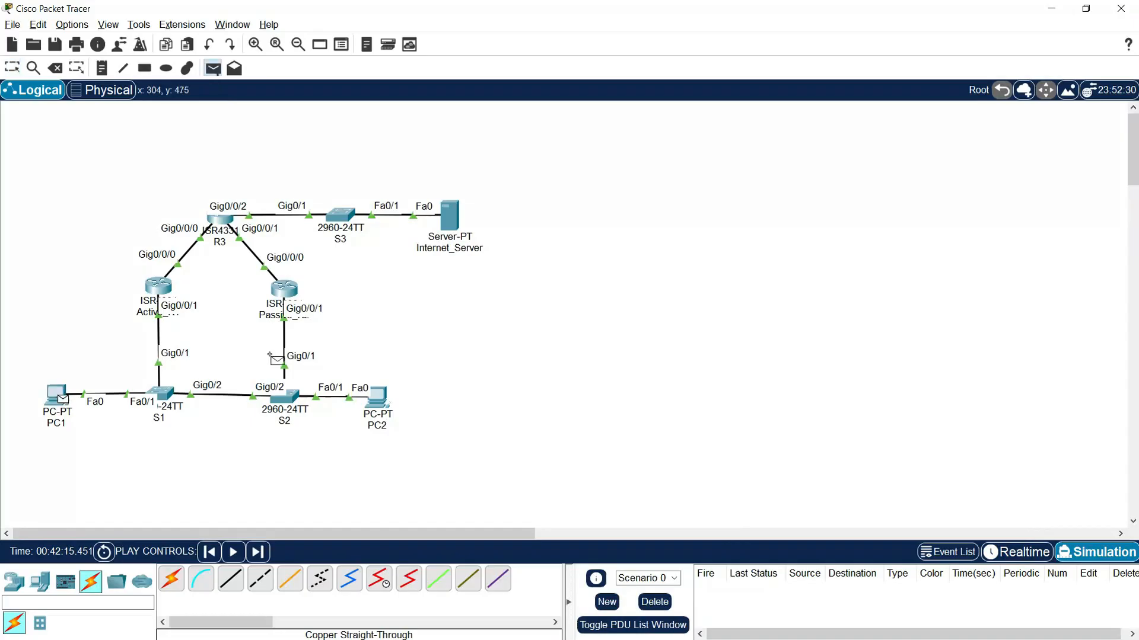
{"action": "left_click", "coordinate": [452, 214]}
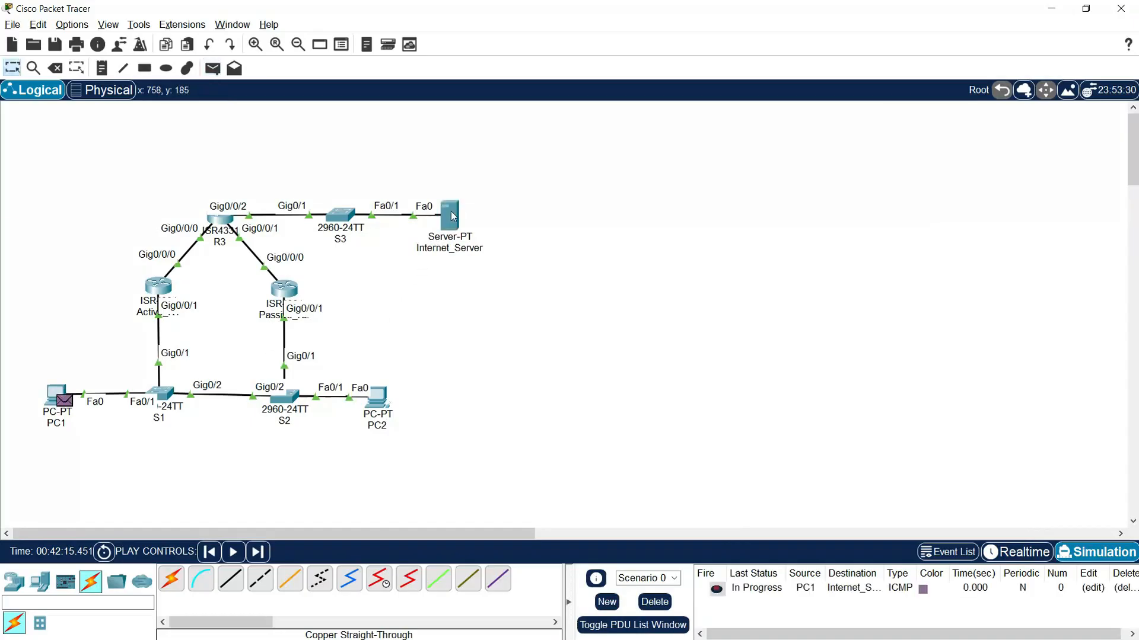
- Advance the simulation event by event to trace PC1's PDU to Internet_Server and its reply back to PC1
{"action": "left_click", "coordinate": [257, 553]}
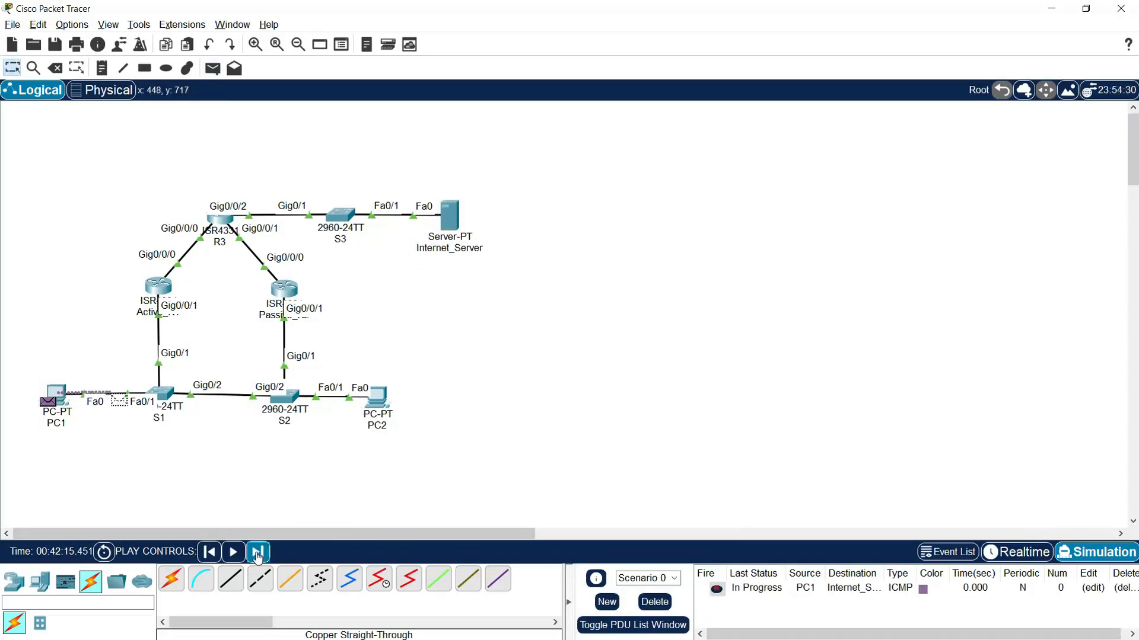
{"action": "left_click", "coordinate": [257, 553]}
{"action": "left_click", "coordinate": [257, 553]}
{"action": "left_click", "coordinate": [257, 557]}
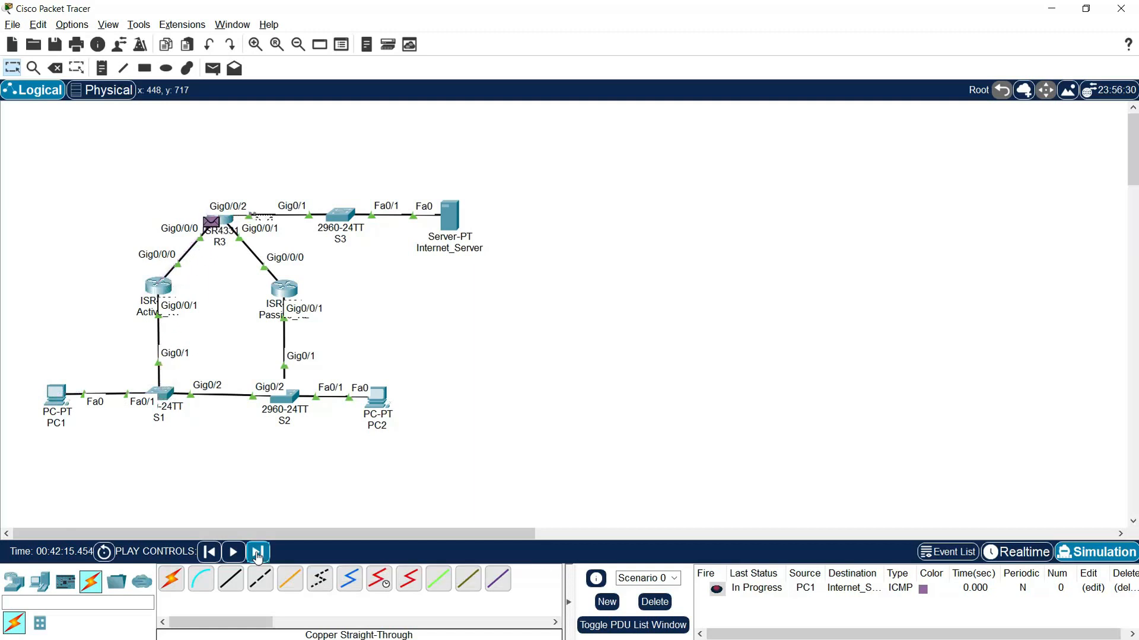
{"action": "left_click", "coordinate": [257, 557]}
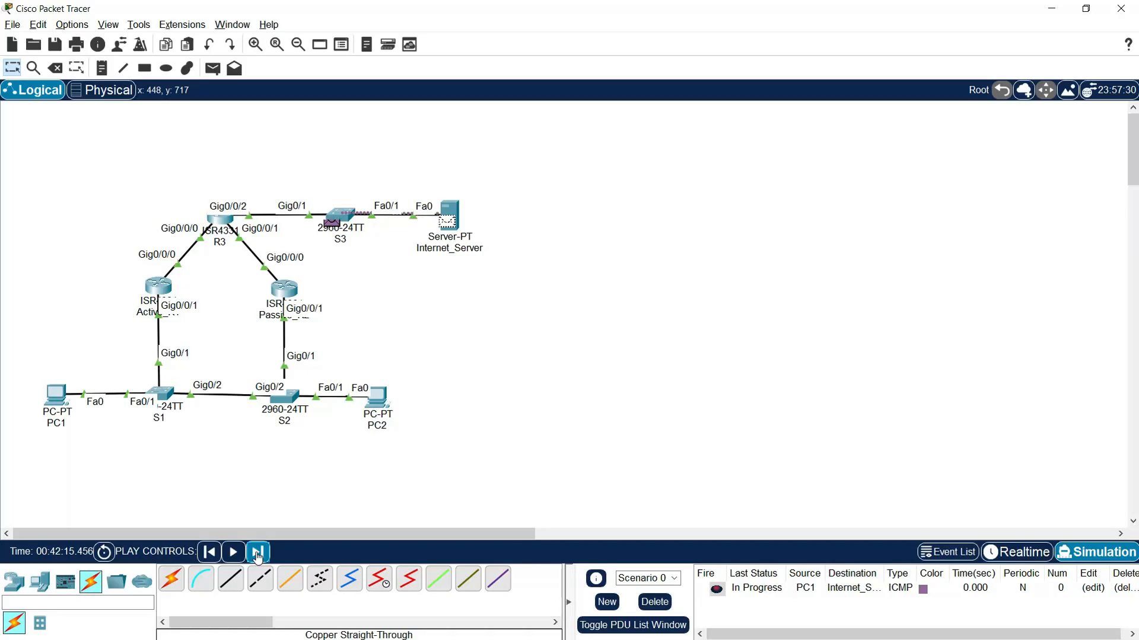
{"action": "left_click", "coordinate": [257, 558]}
{"action": "left_click", "coordinate": [258, 557]}
{"action": "left_click", "coordinate": [258, 556]}
{"action": "left_click", "coordinate": [258, 556]}
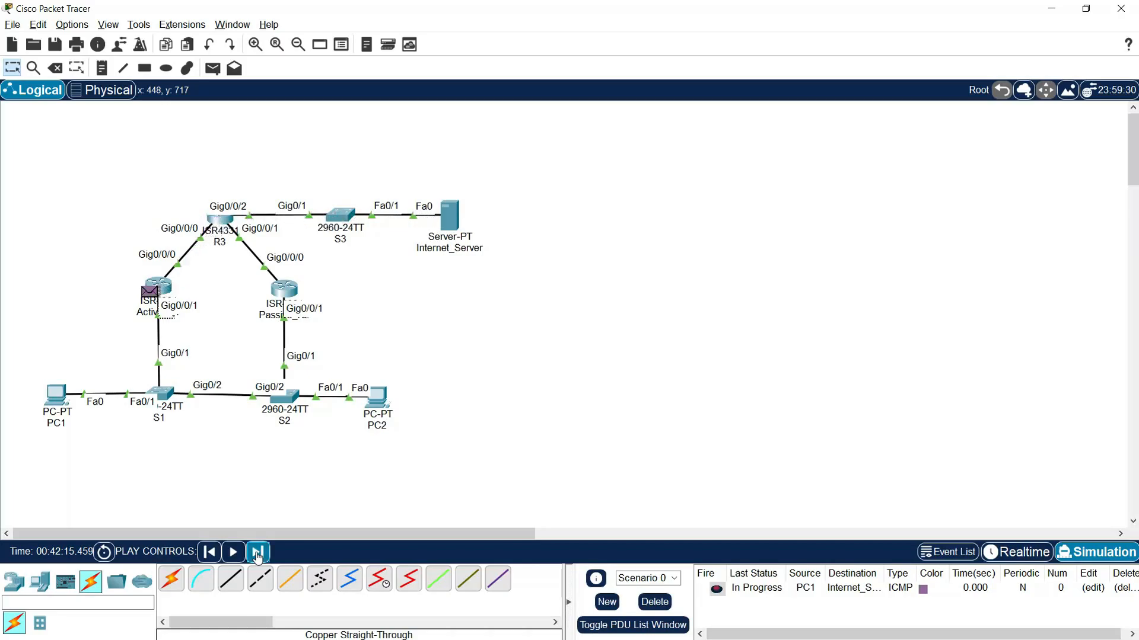
{"action": "left_click", "coordinate": [257, 556]}
- Delete the current PDU scenario and add a simple PDU from PC2 to Internet_Server
{"action": "left_click", "coordinate": [212, 67]}
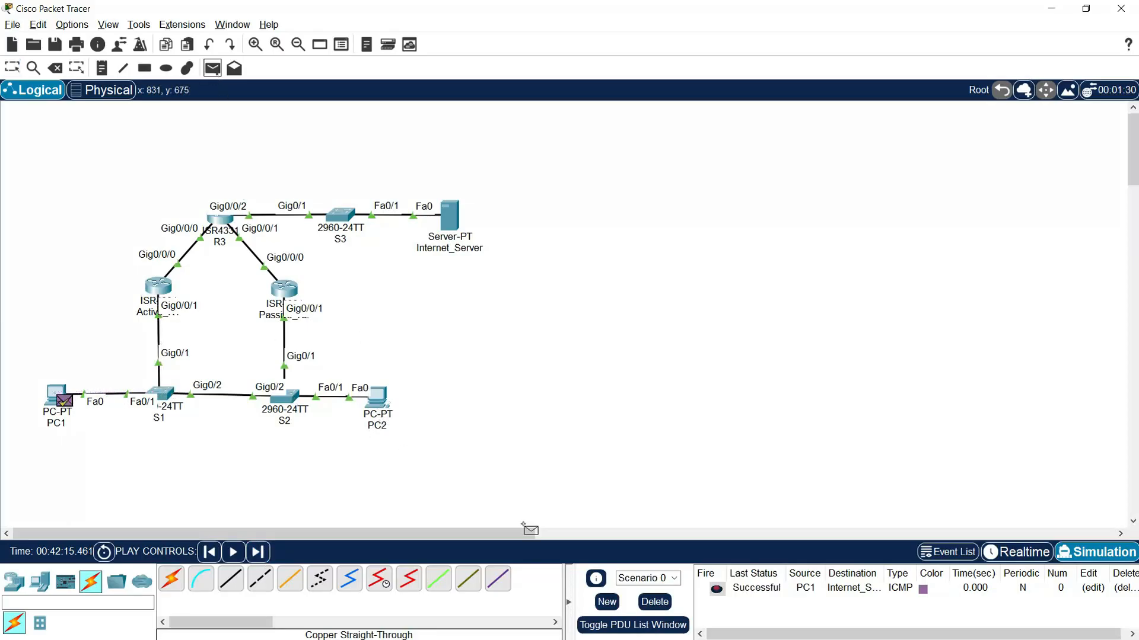
{"action": "left_click", "coordinate": [655, 602]}
{"action": "left_click", "coordinate": [384, 398]}
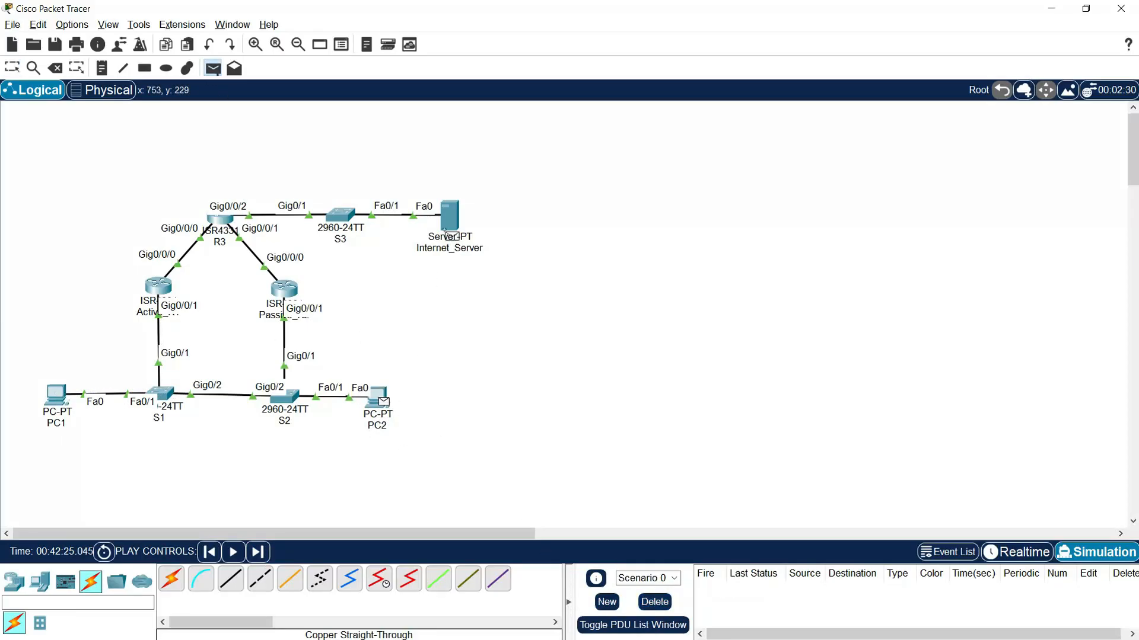
{"action": "left_click", "coordinate": [449, 217]}
- Advance the simulation event by event to trace PC2's PDU to Internet_Server and its reply back to PC2
{"action": "left_click", "coordinate": [257, 552]}
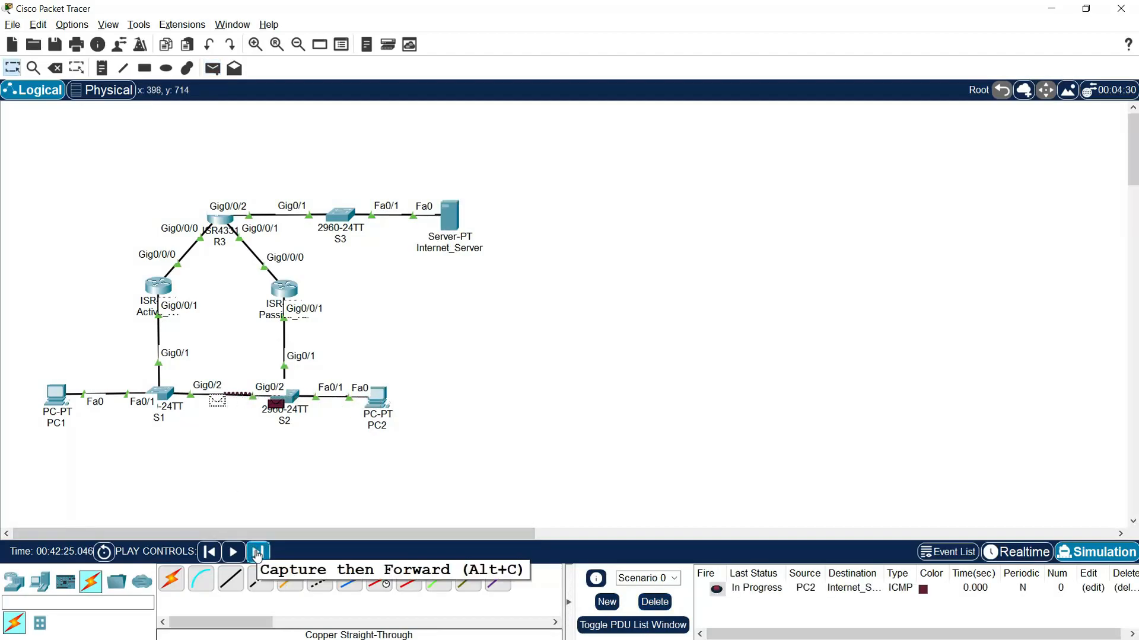
{"action": "left_click", "coordinate": [257, 556]}
{"action": "left_click", "coordinate": [256, 555]}
{"action": "left_click", "coordinate": [257, 556]}
{"action": "left_click", "coordinate": [258, 555]}
{"action": "left_click", "coordinate": [258, 553]}
{"action": "left_click", "coordinate": [256, 554]}
{"action": "left_click", "coordinate": [256, 554]}
{"action": "left_click", "coordinate": [258, 554]}
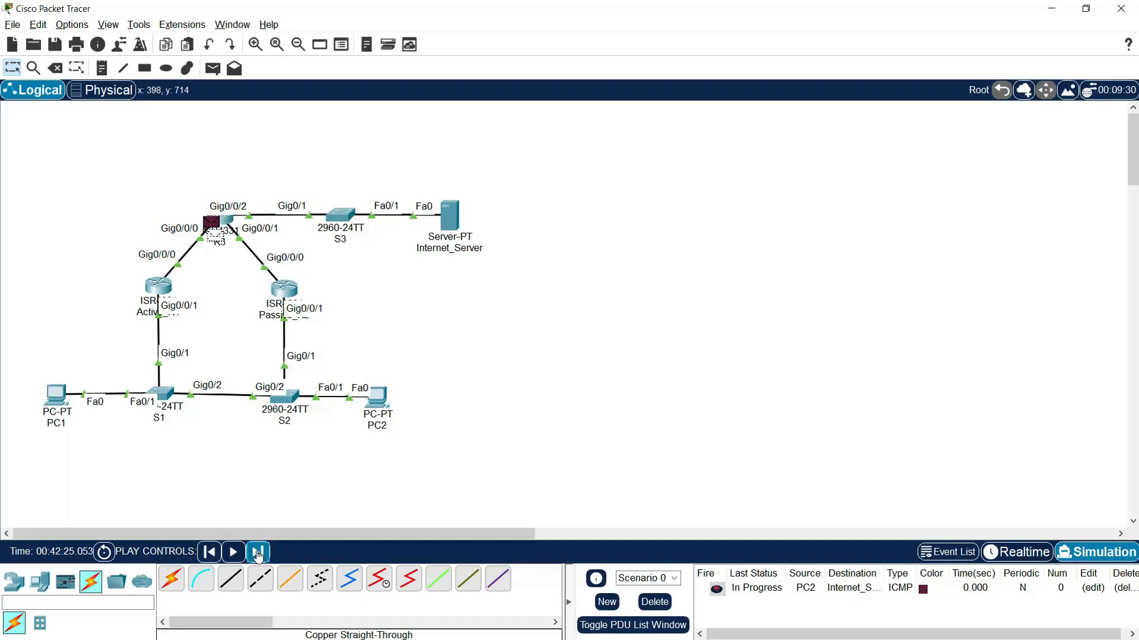
{"action": "left_click", "coordinate": [257, 554]}
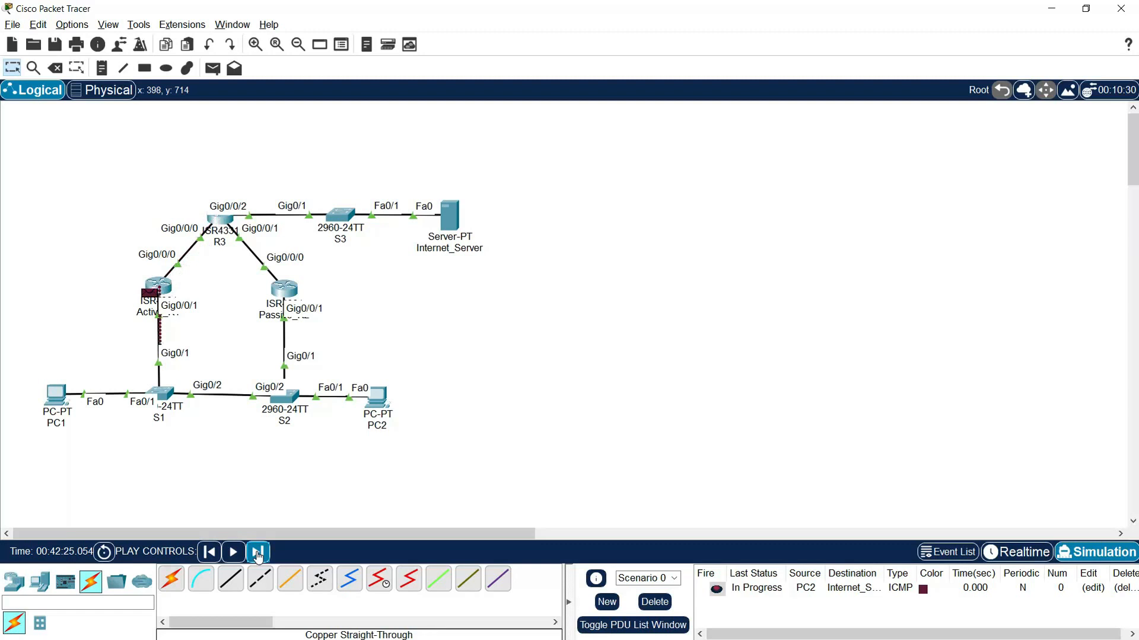
{"action": "left_click", "coordinate": [258, 554]}
{"action": "left_click", "coordinate": [257, 554]}
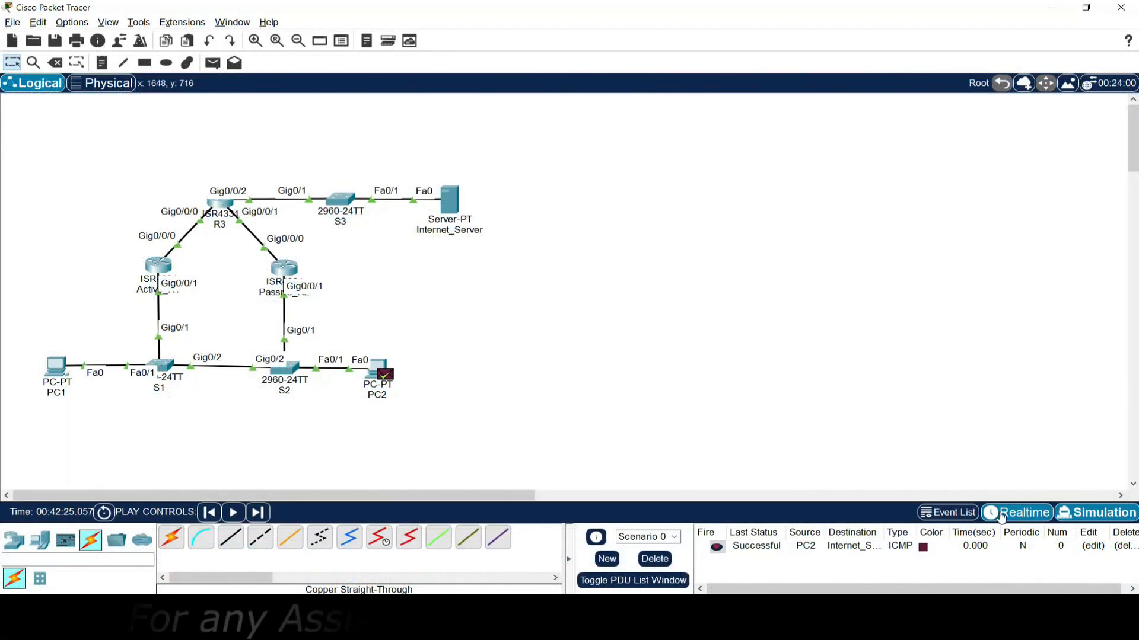
- Return to Realtime mode and save Active_R1's running configuration to startup-config with copy run start
{"action": "left_click", "coordinate": [1001, 516]}
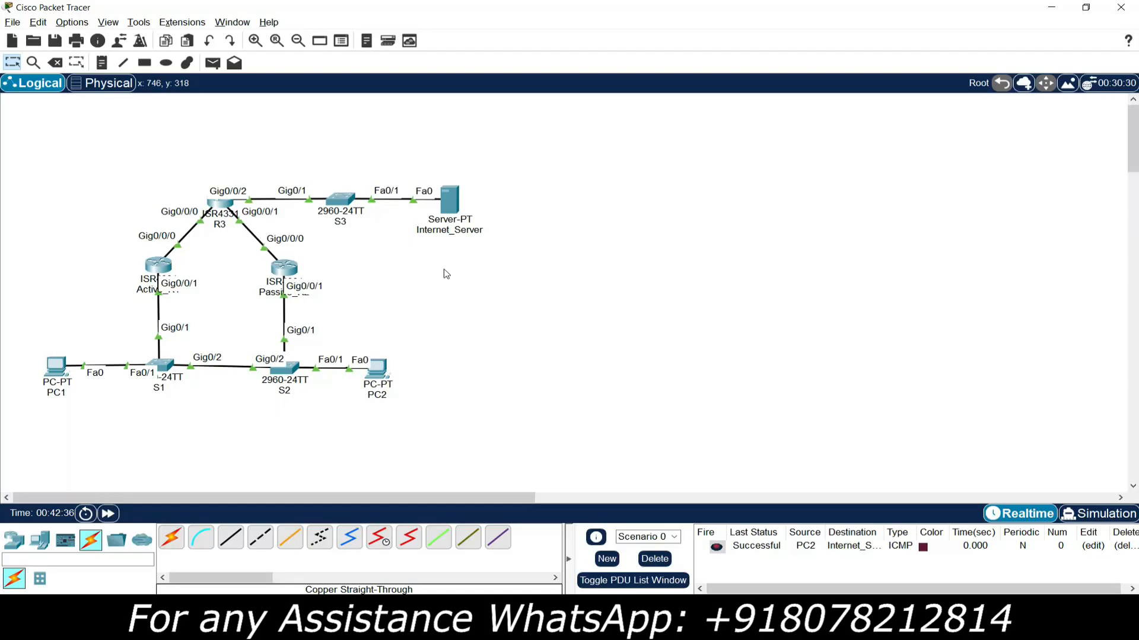
{"action": "left_click", "coordinate": [159, 267]}
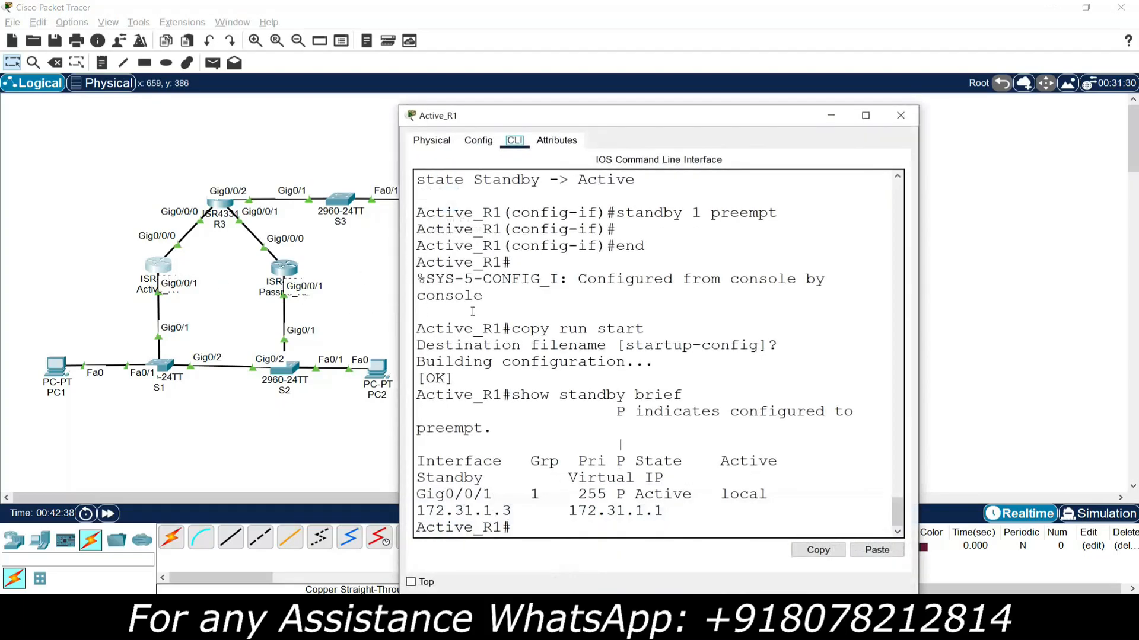
{"action": "left_click_drag", "start_coordinate": [470, 118], "coordinate": [493, 61]}
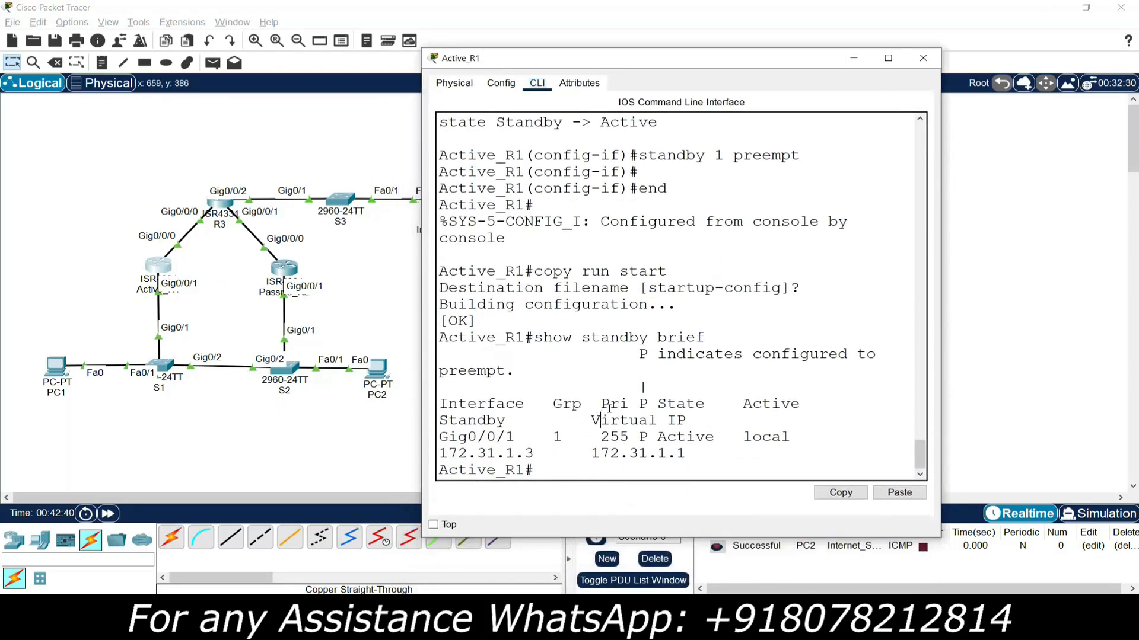
{"action": "key", "text": "Return"}
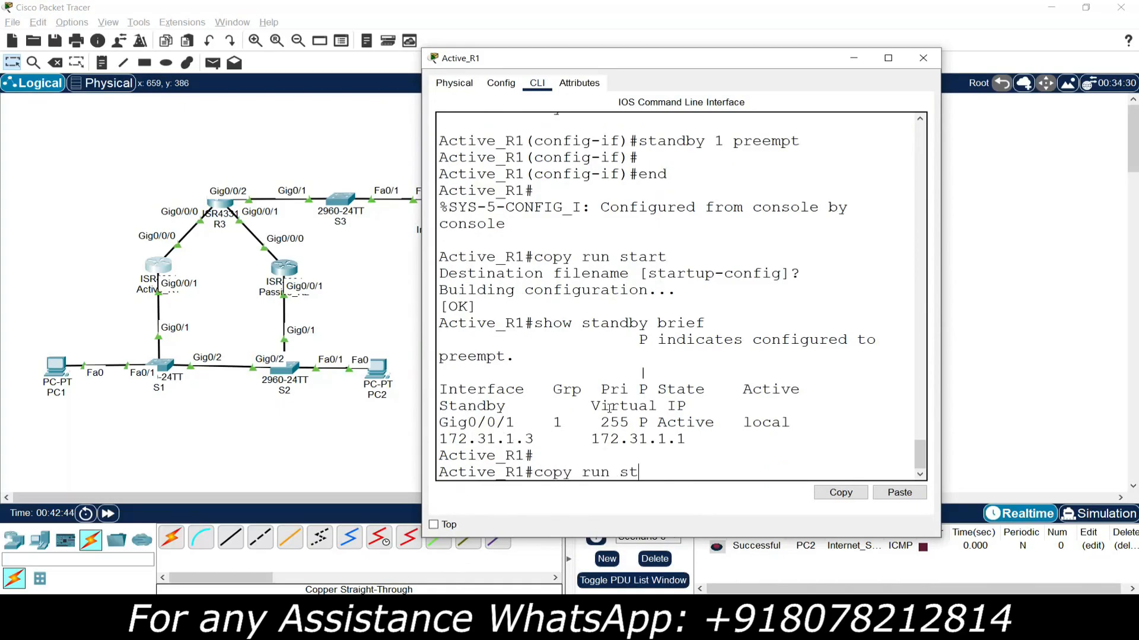
{"action": "type", "text": "copy run start"}
{"action": "key", "text": "Return"}
{"action": "key", "text": "Return"}
{"action": "key", "text": "Return"}
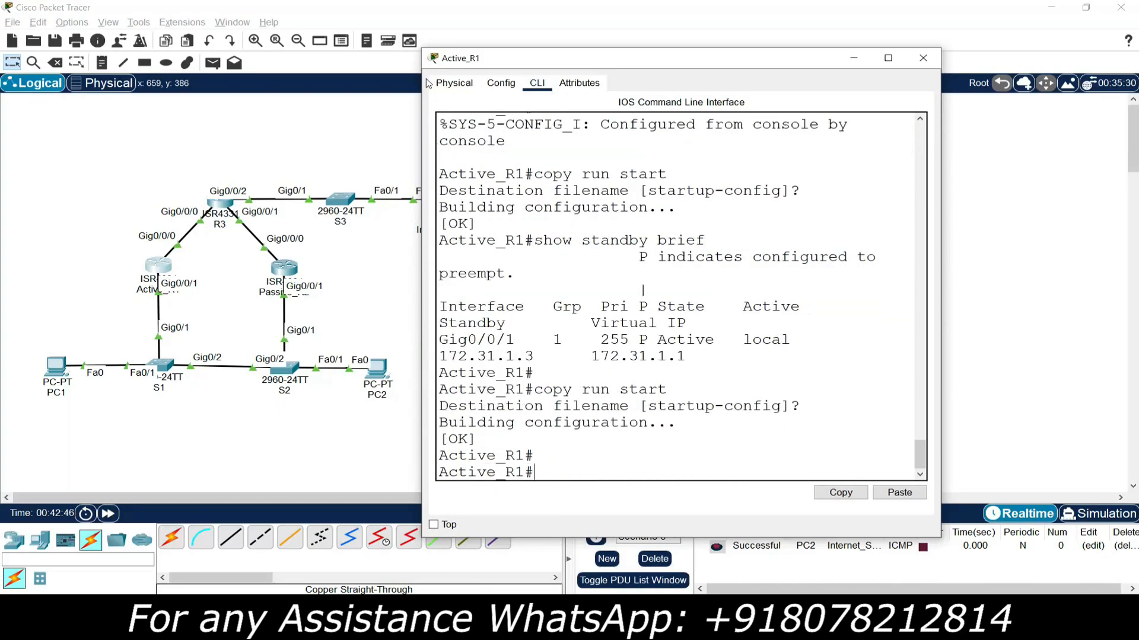
- Power off Active_R1 at its physical power switch and close the router's window
{"action": "left_click", "coordinate": [452, 83]}
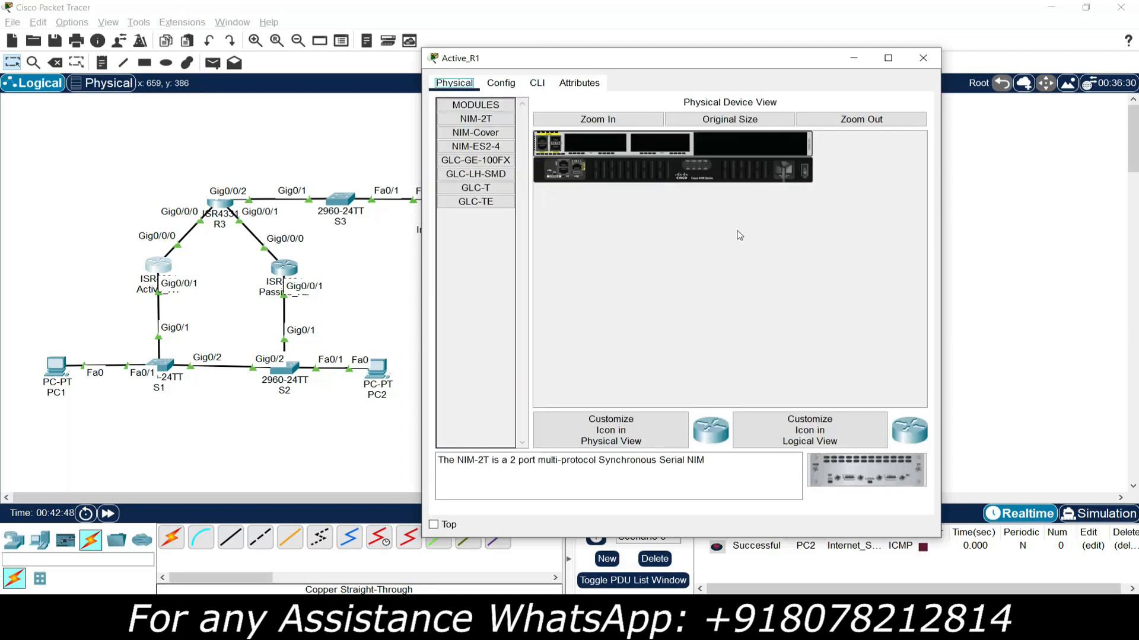
{"action": "left_click", "coordinate": [805, 171]}
{"action": "left_click", "coordinate": [921, 61]}
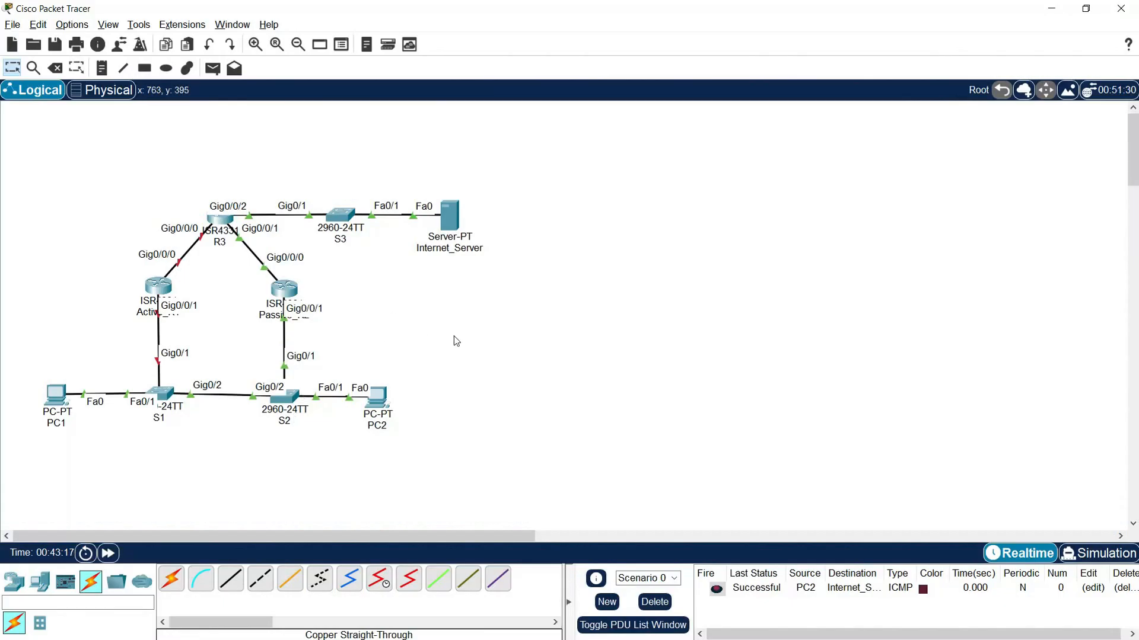
- Open Passive_R2's CLI, enlarge its window, and check the router's HSRP status with show standby brief
{"action": "left_click", "coordinate": [284, 289]}
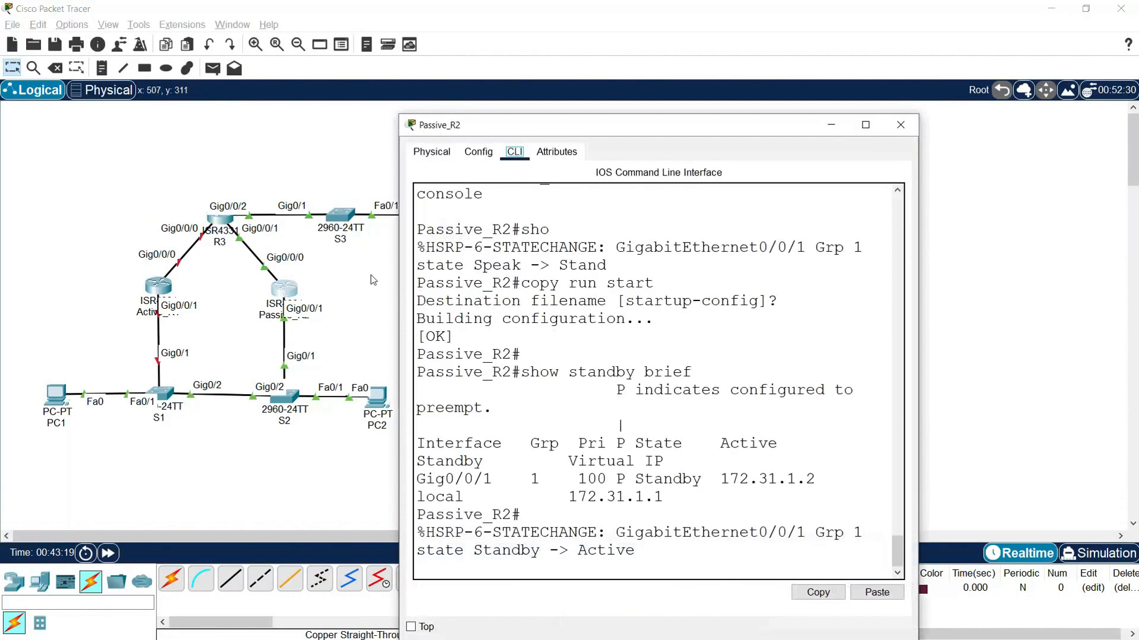
{"action": "left_click_drag", "start_coordinate": [922, 177], "coordinate": [1092, 212]}
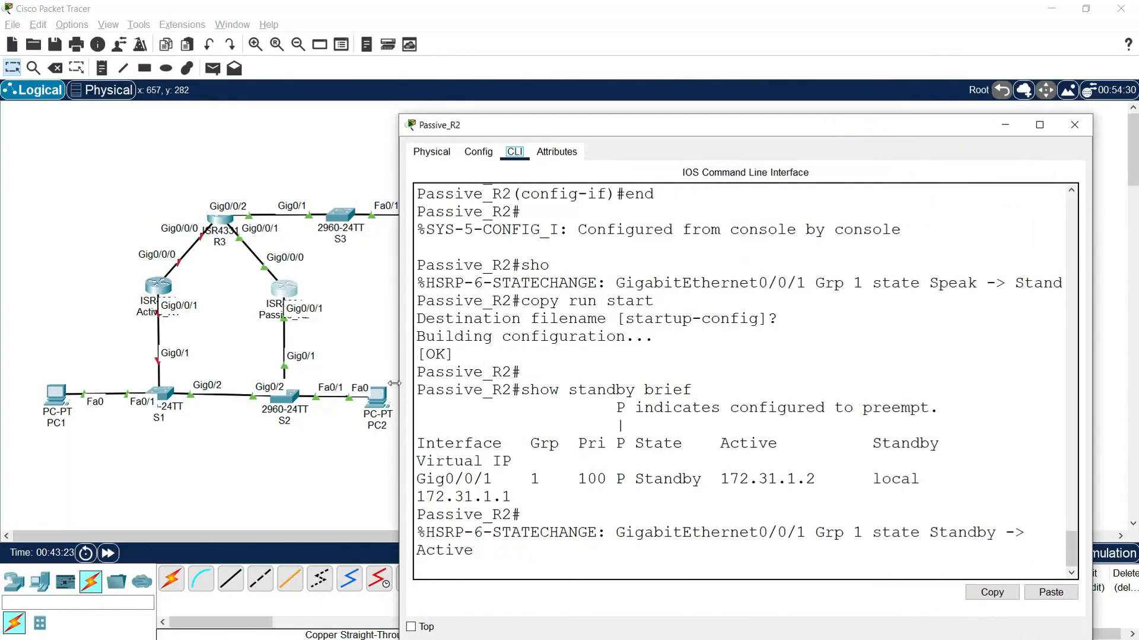
{"action": "left_click_drag", "start_coordinate": [394, 383], "coordinate": [256, 388]}
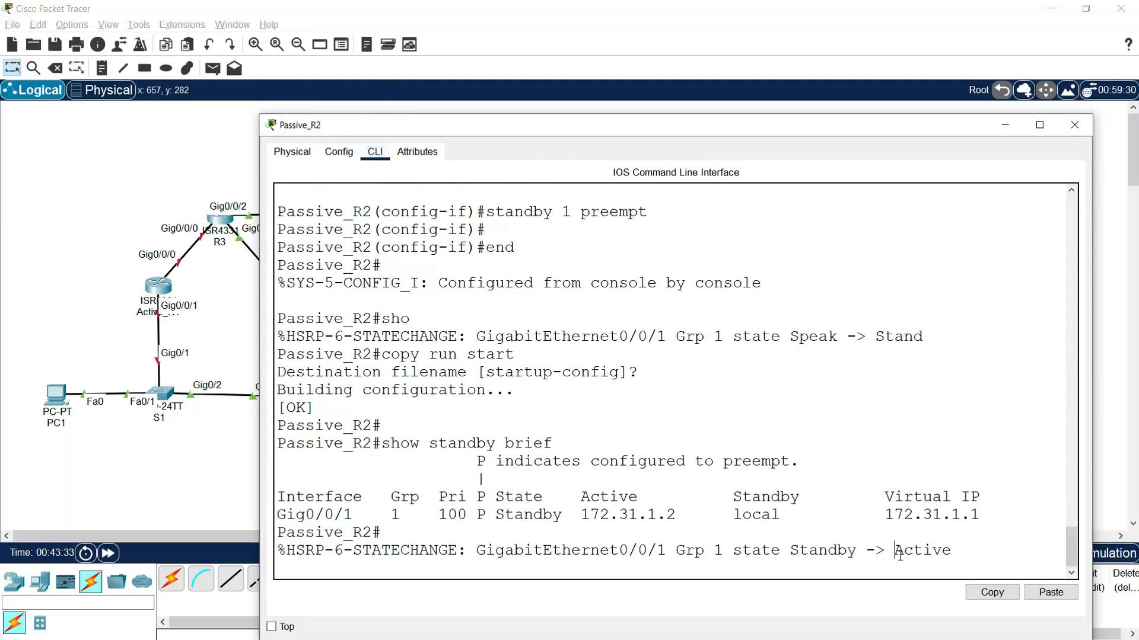
{"action": "key", "text": "Return"}
{"action": "key", "text": "Return"}
{"action": "key", "text": "Return"}
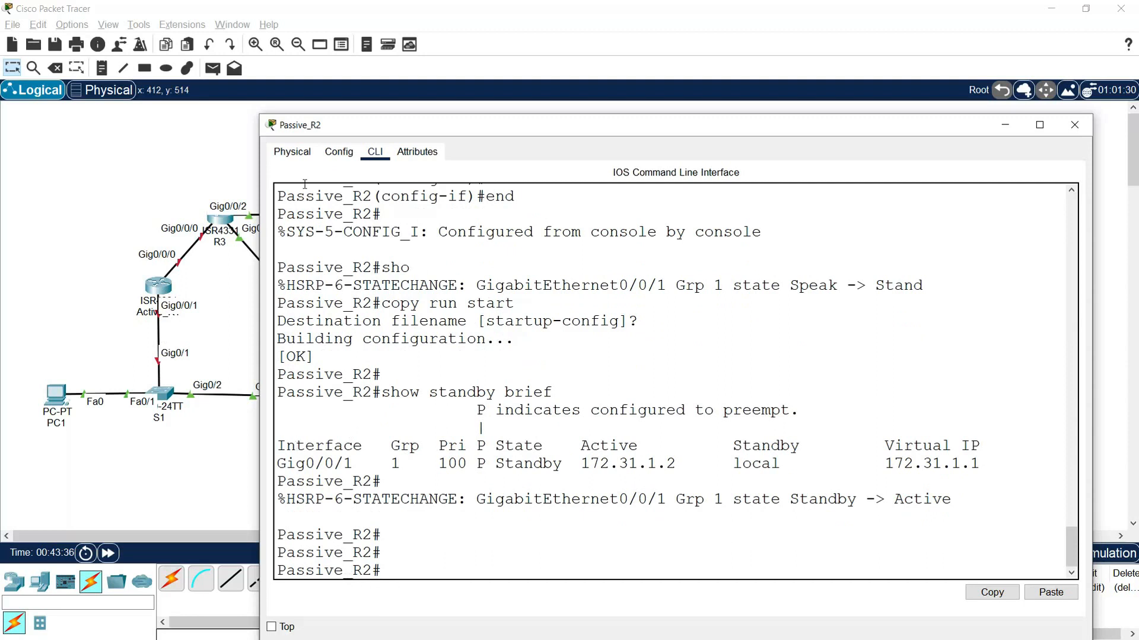
{"action": "left_click_drag", "start_coordinate": [309, 127], "coordinate": [380, 122]}
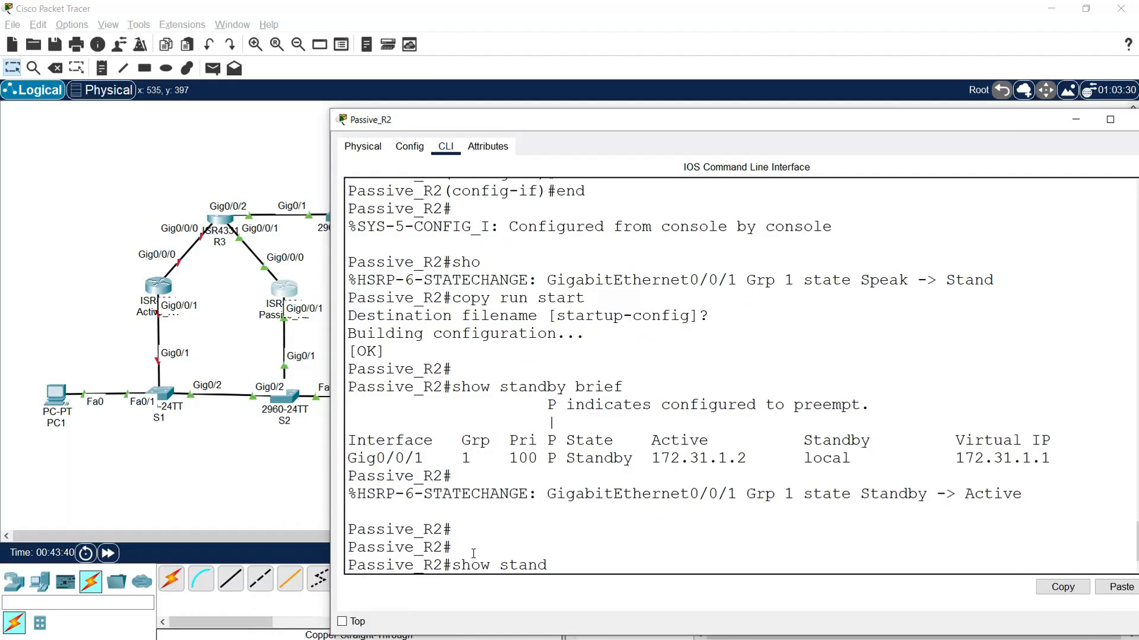
{"action": "type", "text": "ief"}
{"action": "key", "text": "Return"}
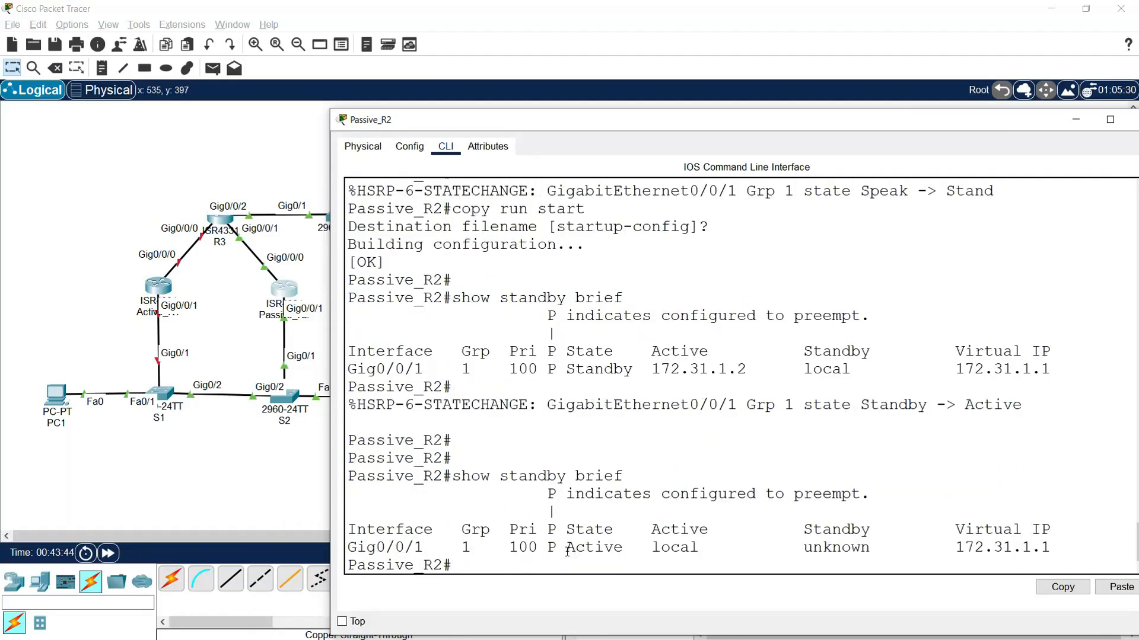
- Examine the state, priority, standby router and virtual IP for Gig0/0/1 in the latest HSRP output, and close Passive_R2's window
{"action": "left_click_drag", "start_coordinate": [567, 551], "coordinate": [622, 548]}
{"action": "left_click_drag", "start_coordinate": [514, 546], "coordinate": [538, 549]}
{"action": "left_click_drag", "start_coordinate": [795, 534], "coordinate": [879, 546]}
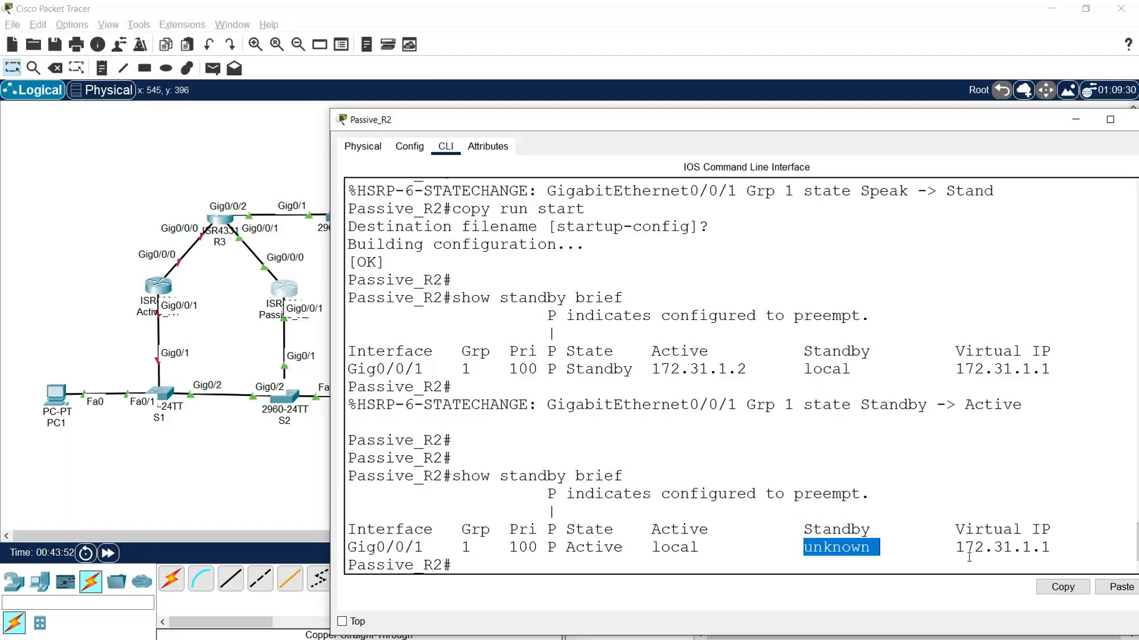
{"action": "left_click_drag", "start_coordinate": [956, 550], "coordinate": [1045, 549]}
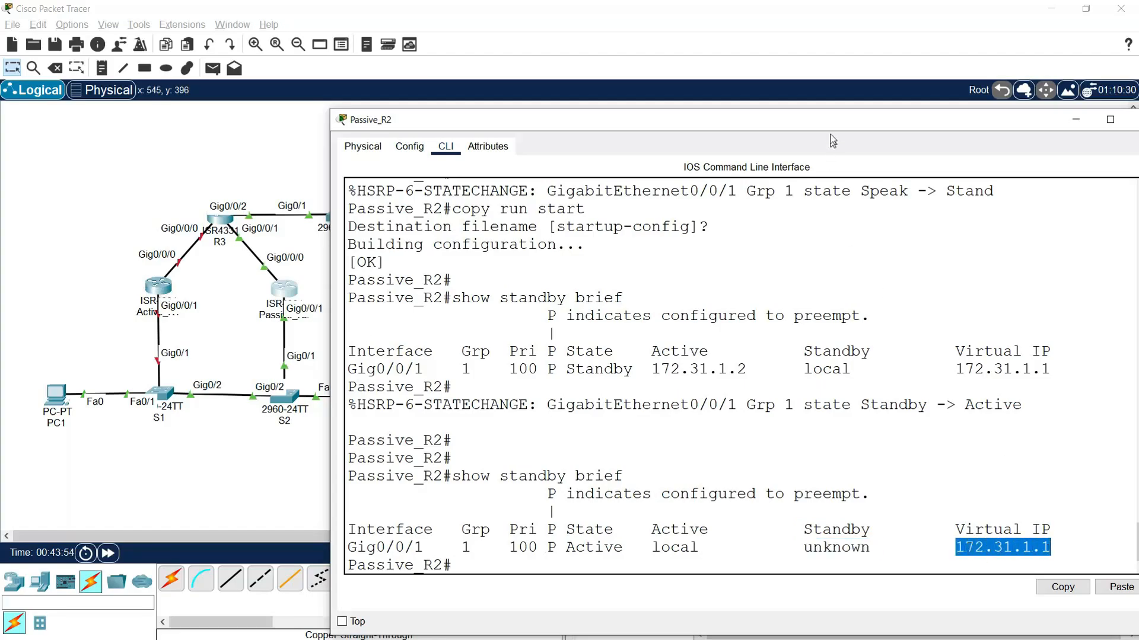
{"action": "left_click_drag", "start_coordinate": [831, 122], "coordinate": [792, 119]}
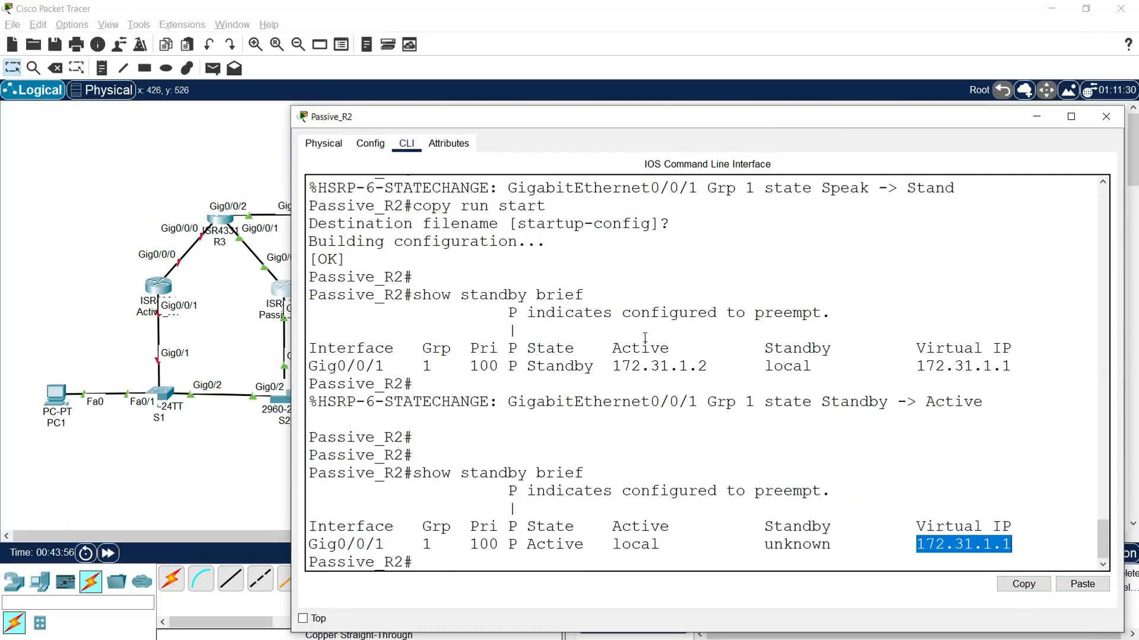
{"action": "left_click", "coordinate": [1105, 116]}
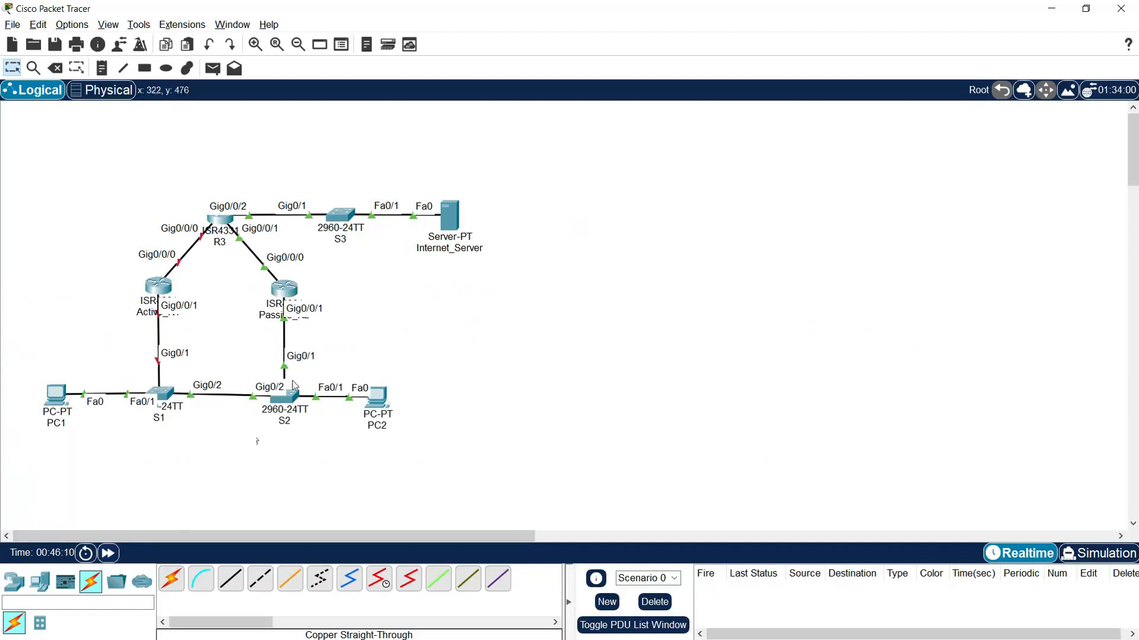
- Switch to Simulation mode, hide the event list, and add a simple PDU from PC1 to Internet_Server
{"action": "left_click", "coordinate": [1072, 553]}
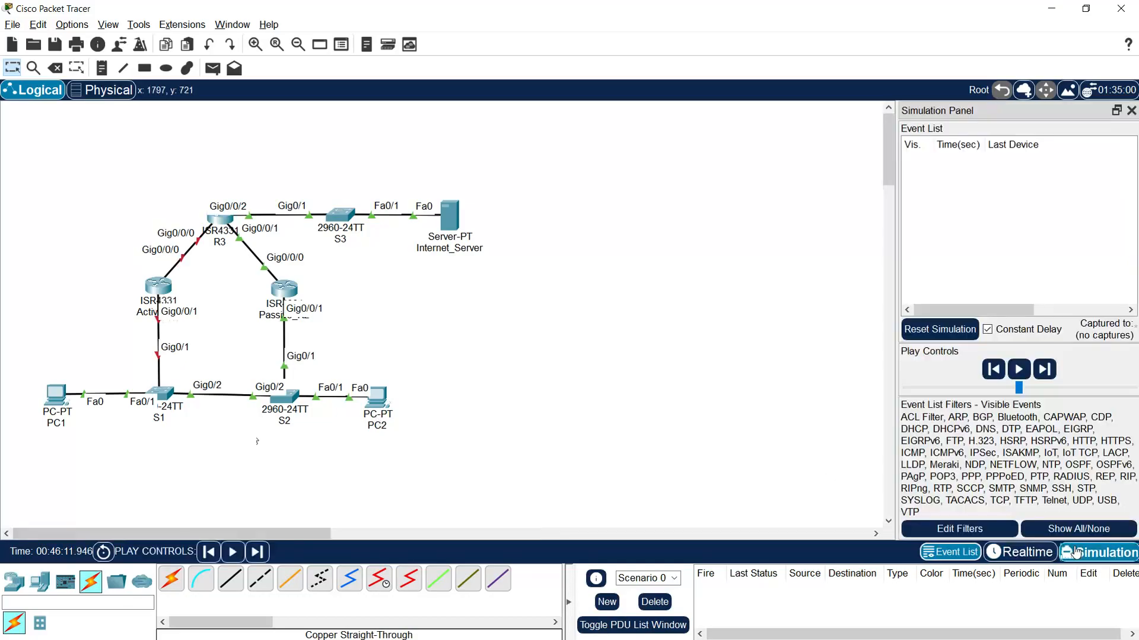
{"action": "left_click", "coordinate": [1131, 111]}
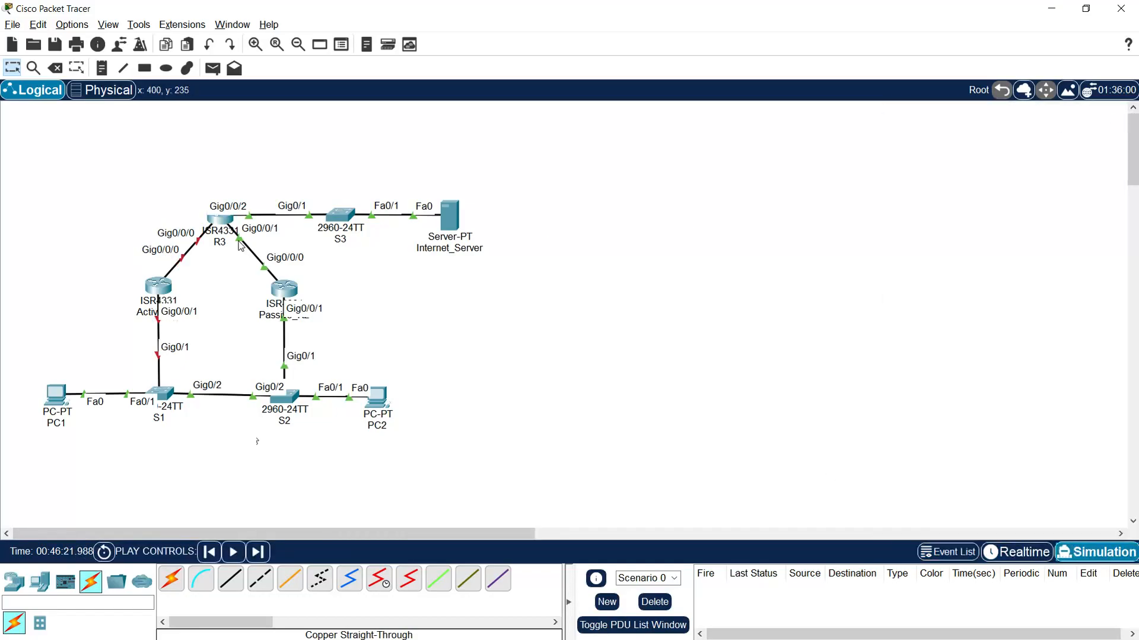
{"action": "left_click", "coordinate": [213, 68]}
{"action": "left_click", "coordinate": [57, 394]}
{"action": "left_click", "coordinate": [450, 218]}
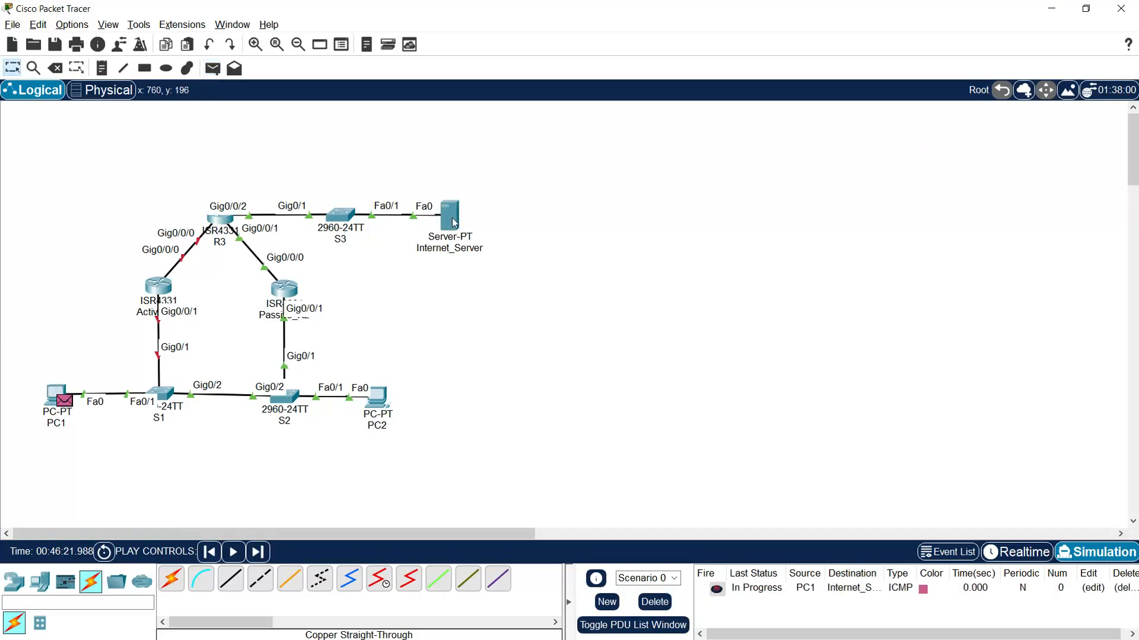
- Advance the simulation event by event to trace PC1's PDU to Internet_Server and its reply back to PC1
{"action": "left_click", "coordinate": [257, 552]}
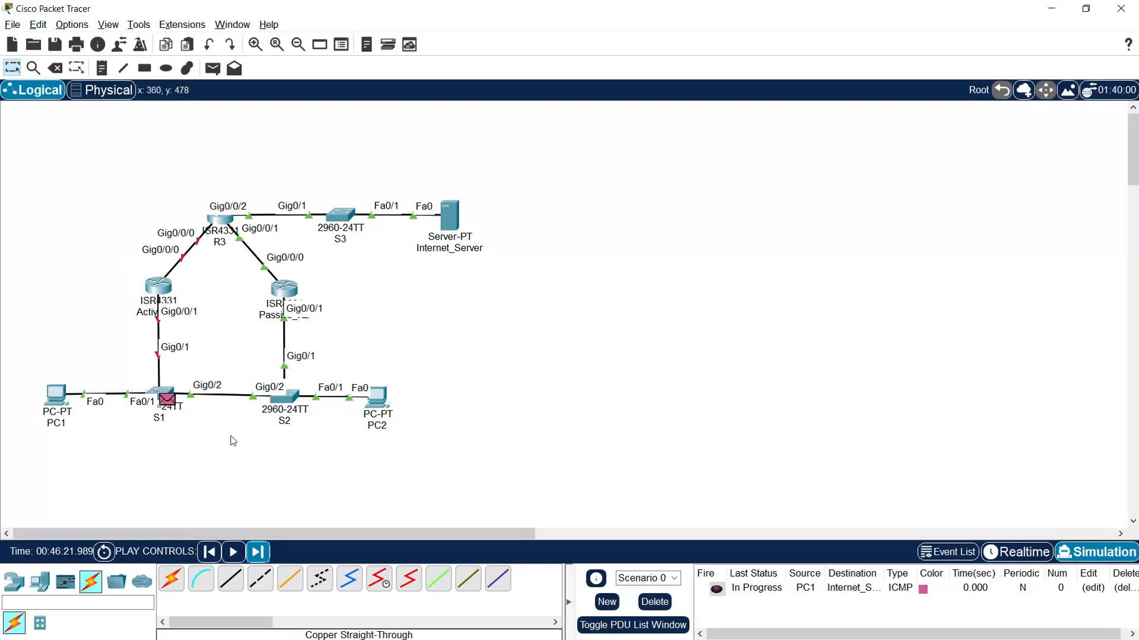
{"action": "left_click", "coordinate": [257, 558]}
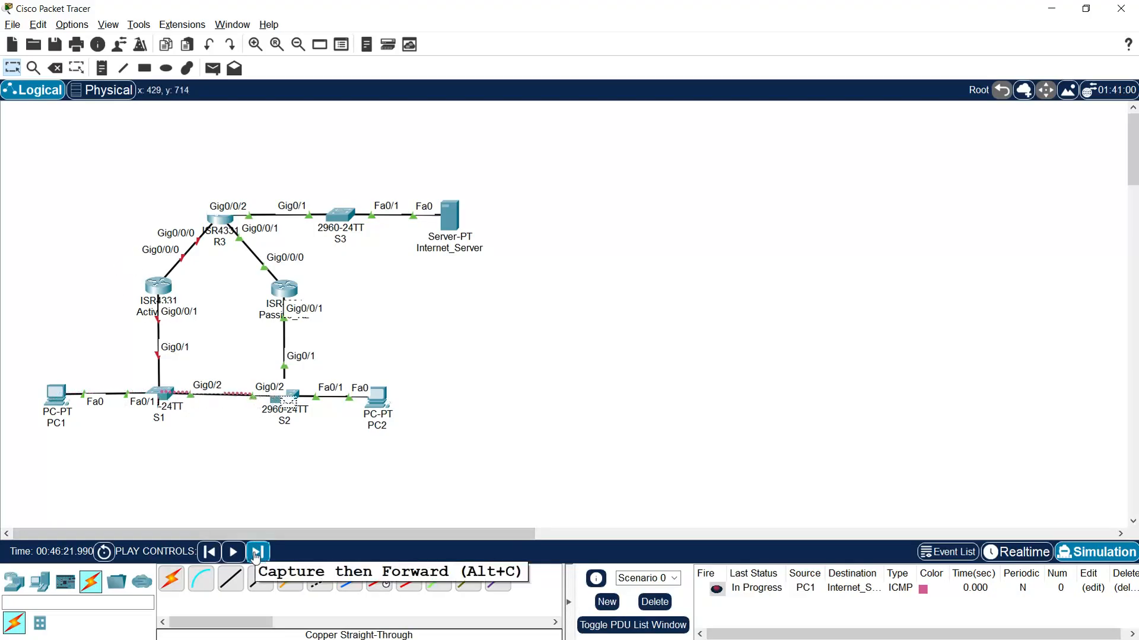
{"action": "left_click", "coordinate": [260, 553]}
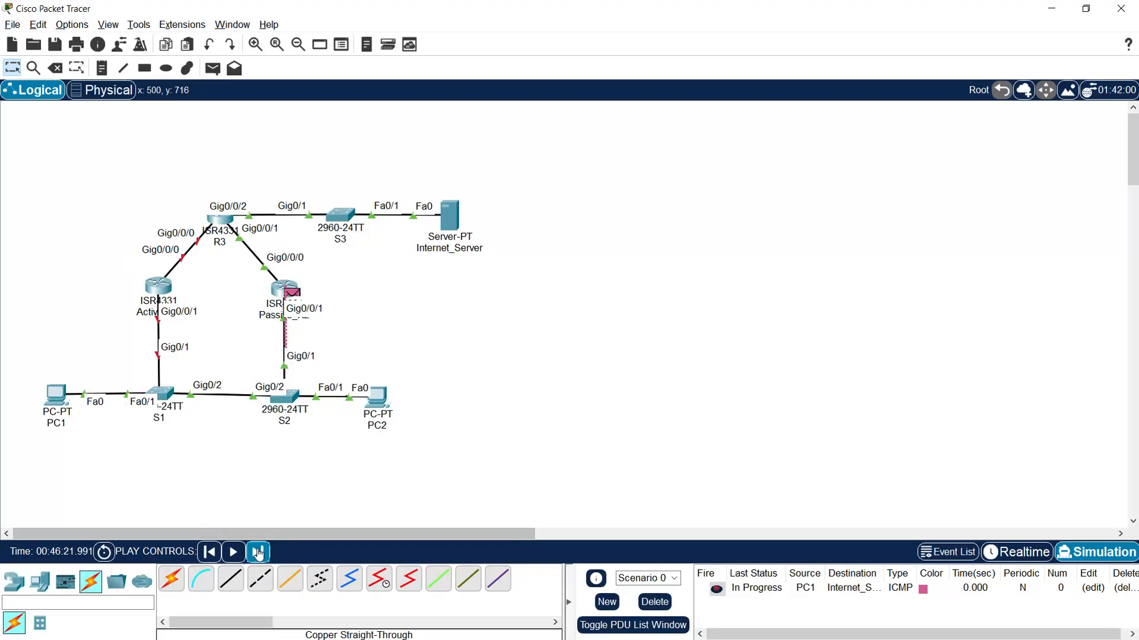
{"action": "left_click", "coordinate": [258, 554]}
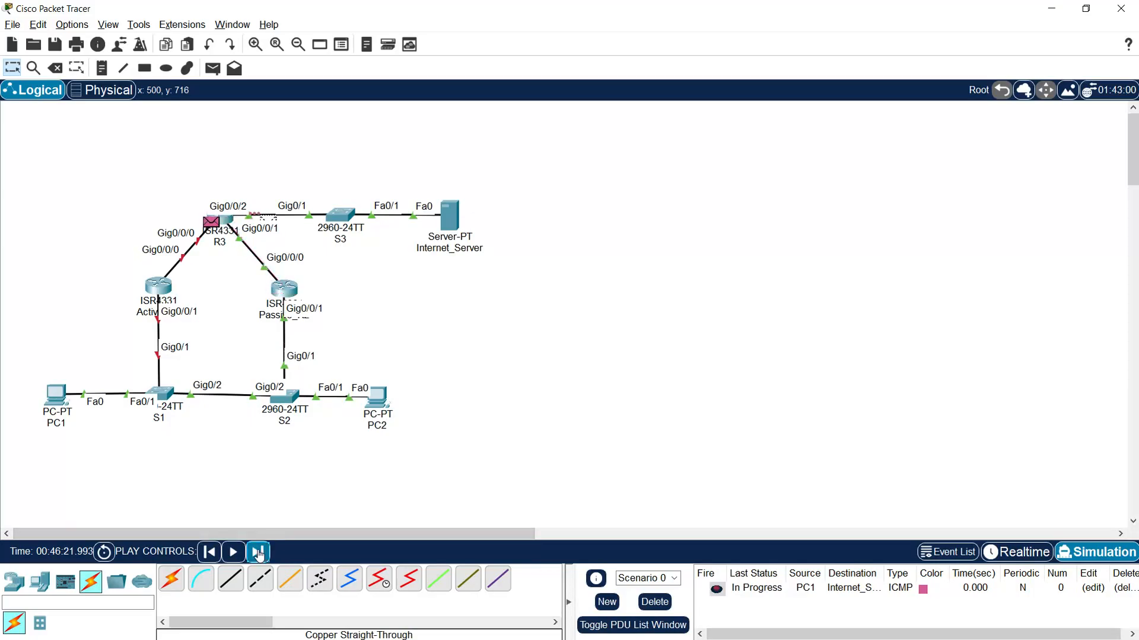
{"action": "left_click", "coordinate": [260, 554]}
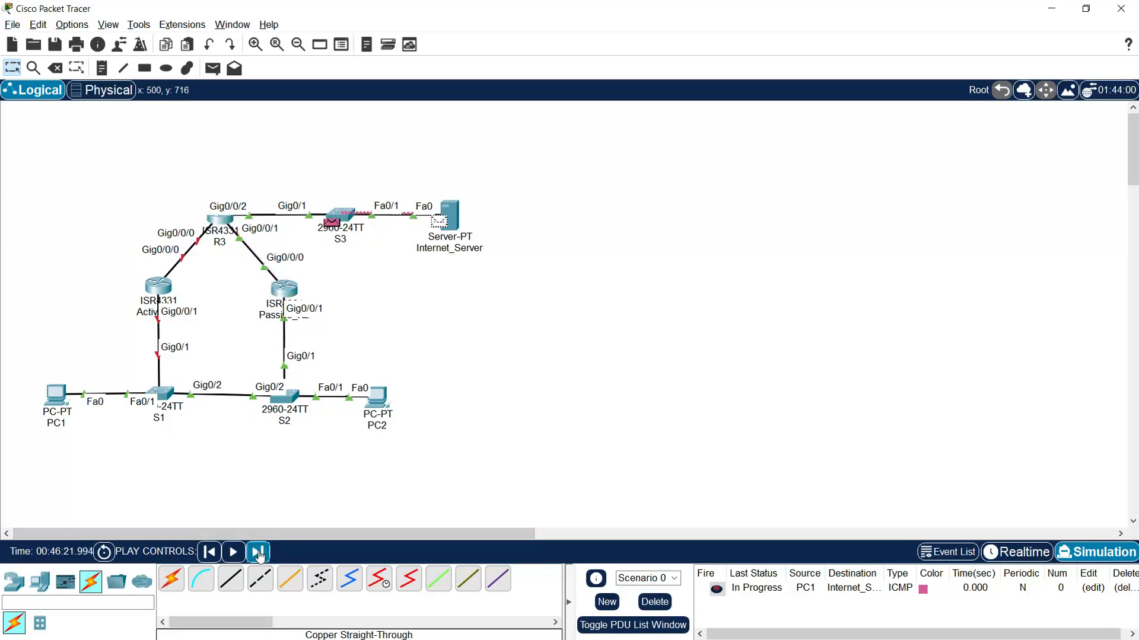
{"action": "left_click", "coordinate": [260, 554]}
{"action": "left_click", "coordinate": [260, 555]}
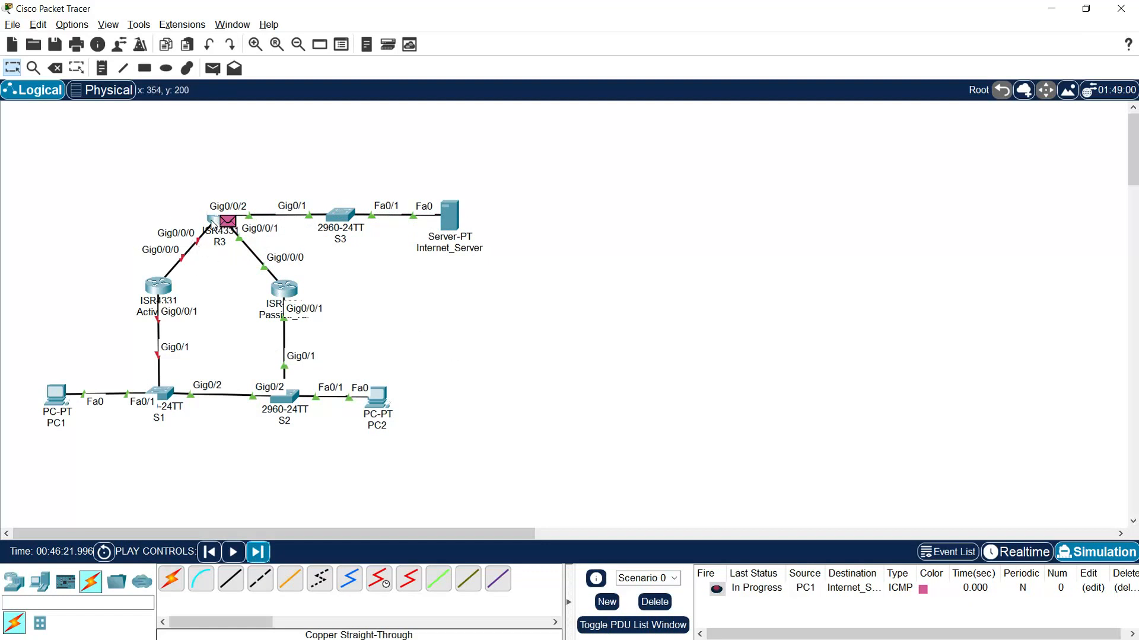
{"action": "left_click", "coordinate": [257, 552]}
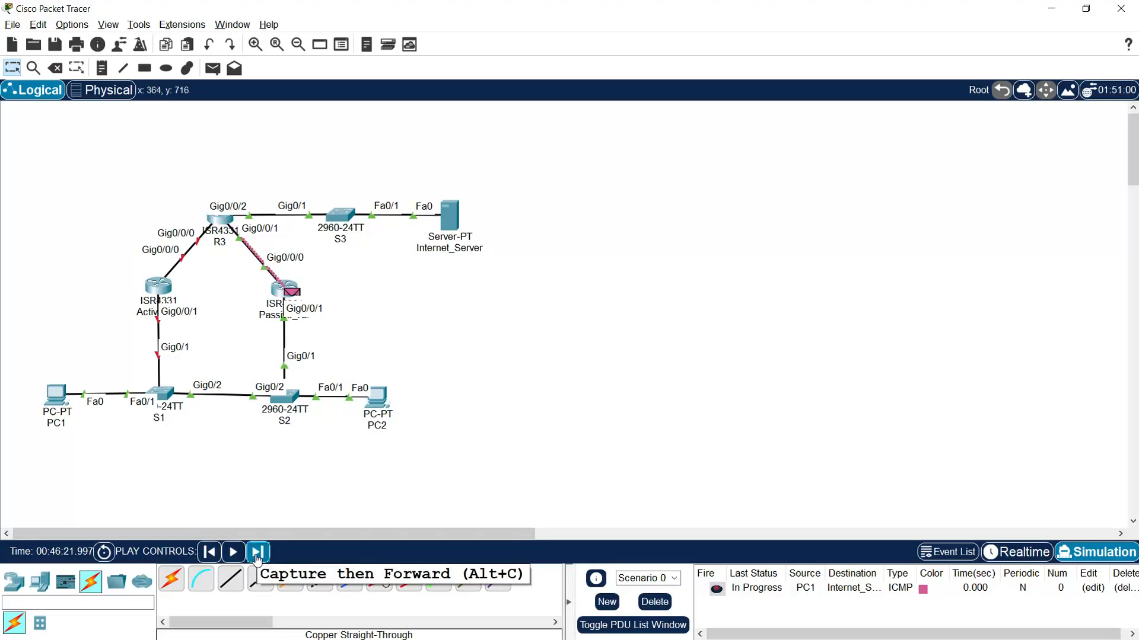
{"action": "left_click", "coordinate": [257, 553]}
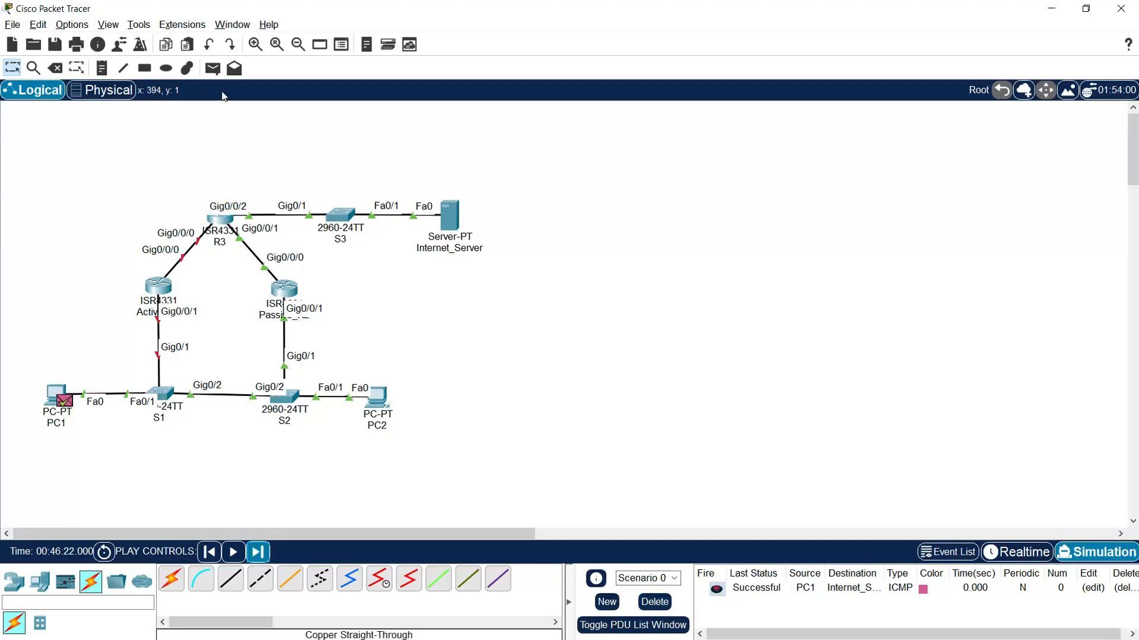
- Delete the current PDU scenario and add a simple PDU from PC2 to Internet_Server
{"action": "left_click", "coordinate": [655, 602]}
{"action": "left_click", "coordinate": [213, 68]}
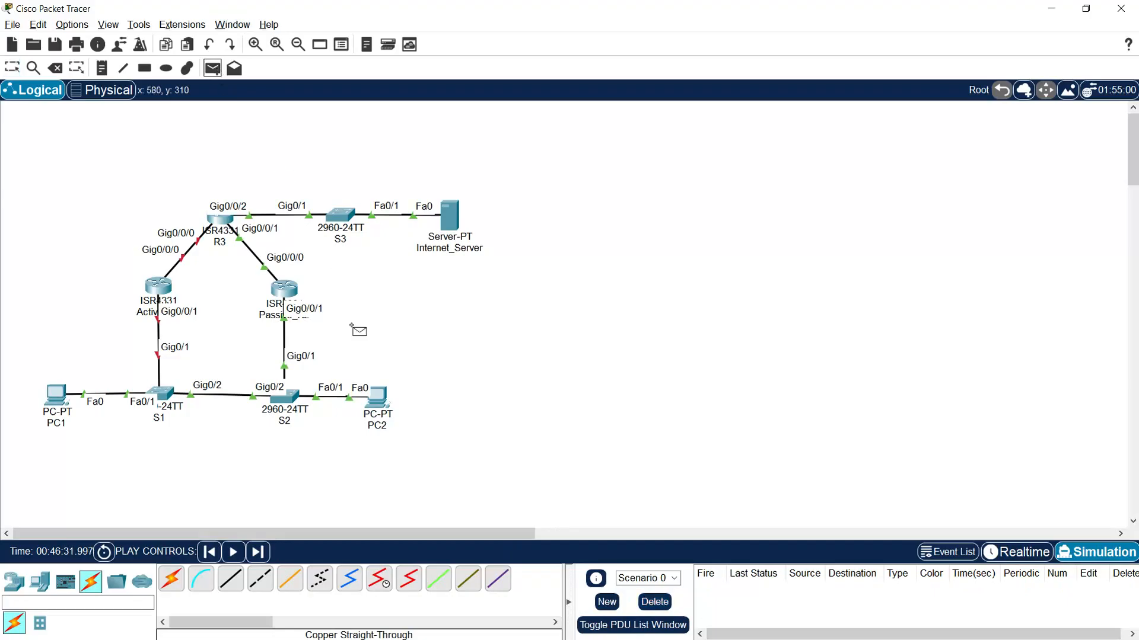
{"action": "left_click", "coordinate": [380, 397]}
{"action": "left_click", "coordinate": [454, 223]}
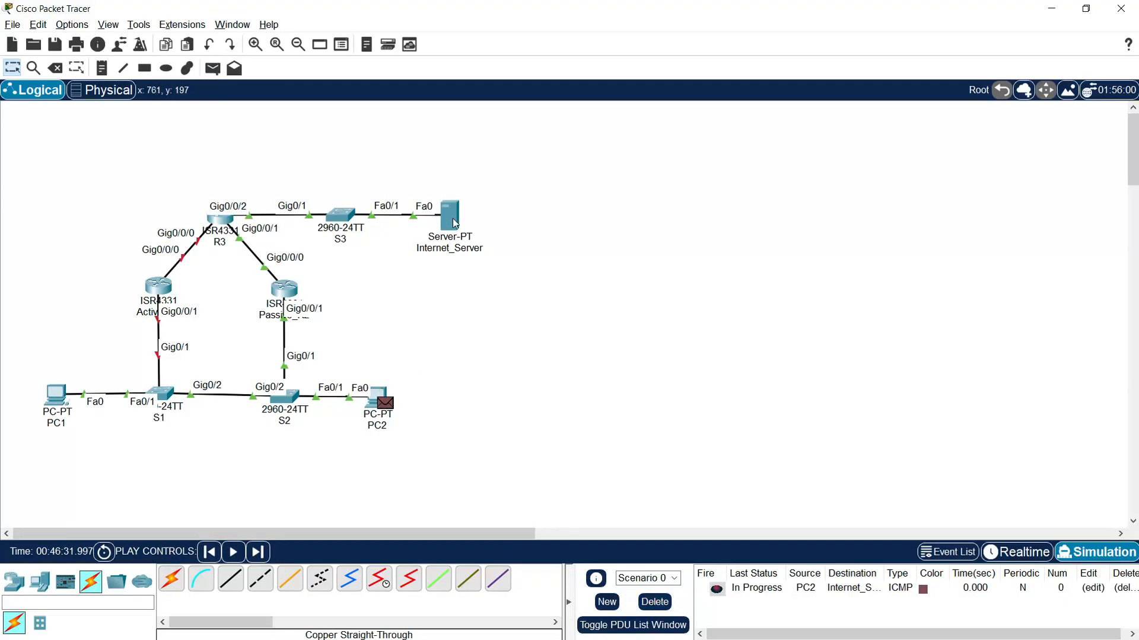
- Advance the simulation event by event to trace PC2's PDU to Internet_Server and its reply back to PC2
{"action": "left_click", "coordinate": [259, 552]}
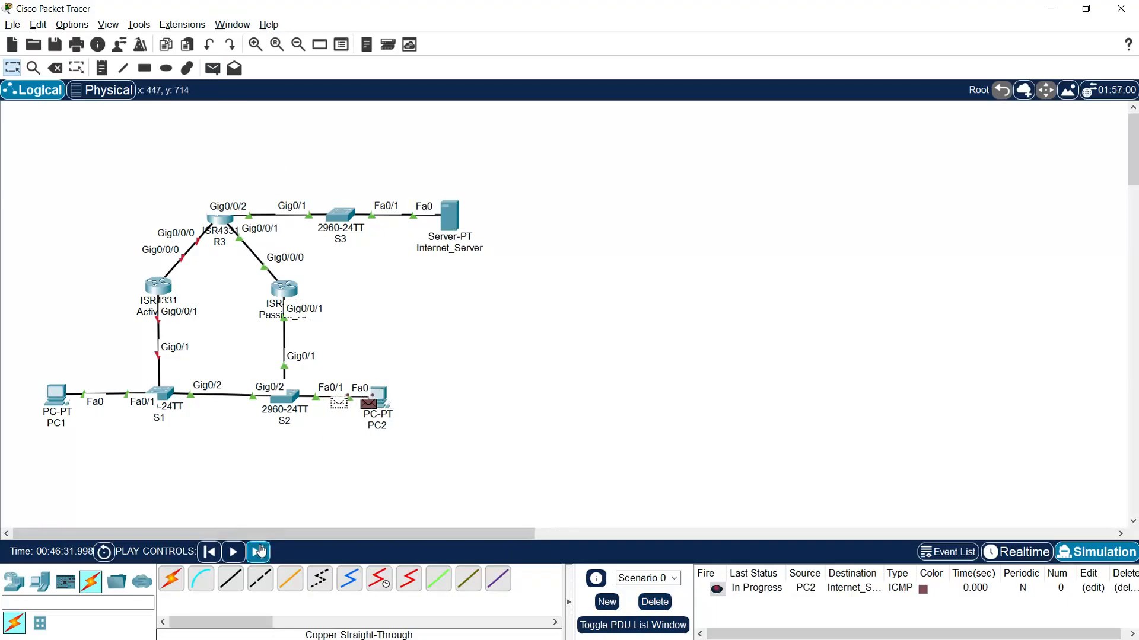
{"action": "left_click", "coordinate": [261, 552]}
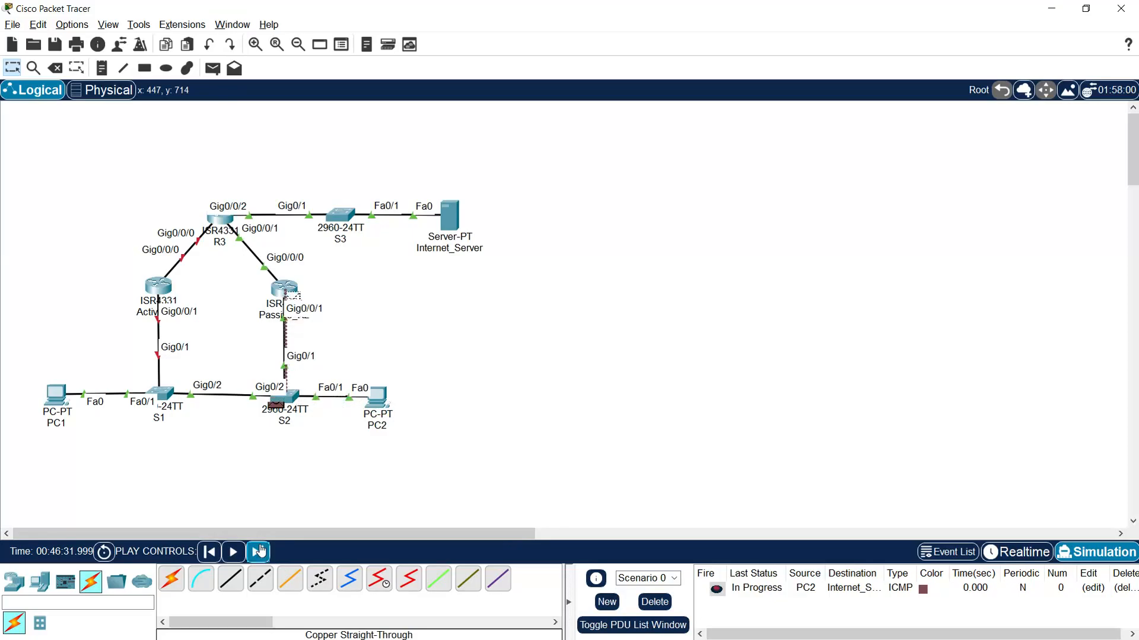
{"action": "left_click", "coordinate": [261, 552]}
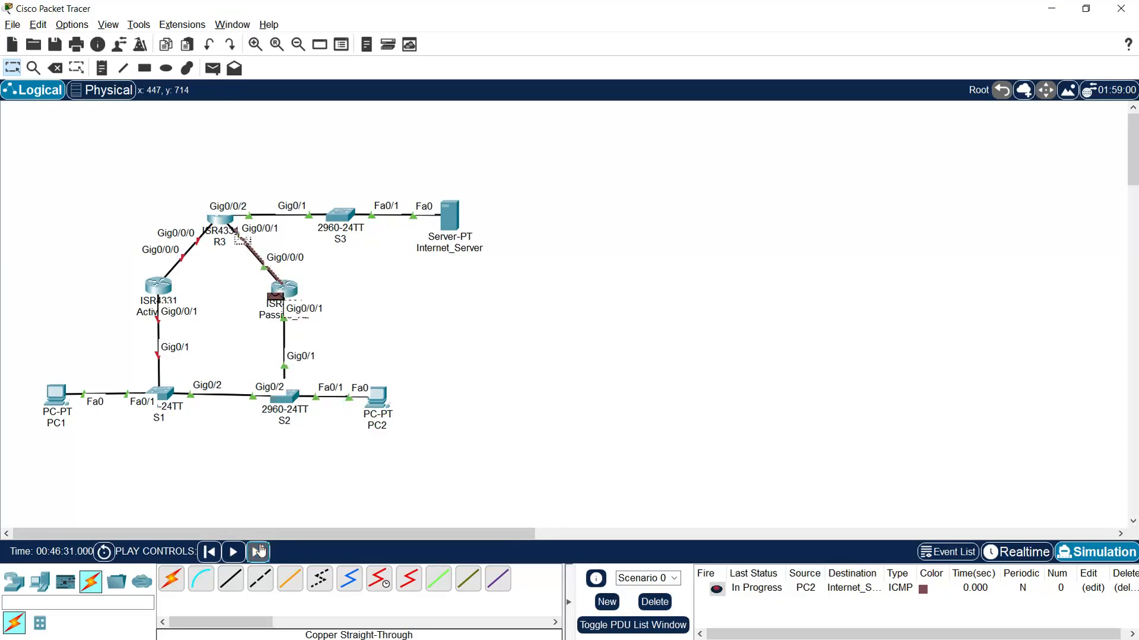
{"action": "left_click", "coordinate": [261, 551]}
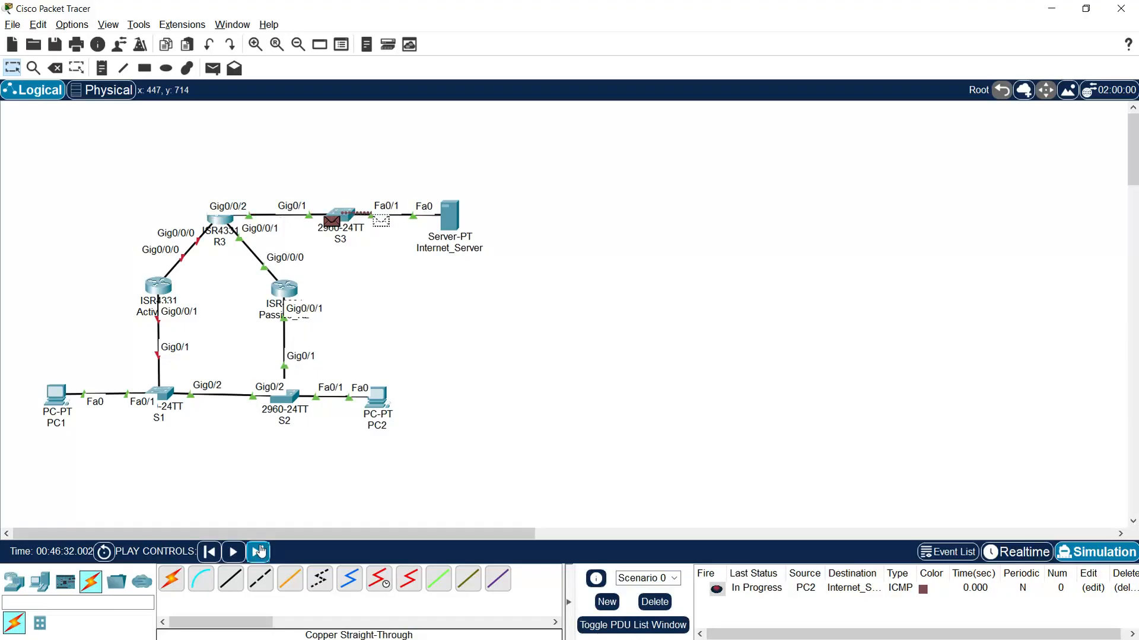
{"action": "left_click", "coordinate": [261, 552]}
{"action": "left_click", "coordinate": [261, 552]}
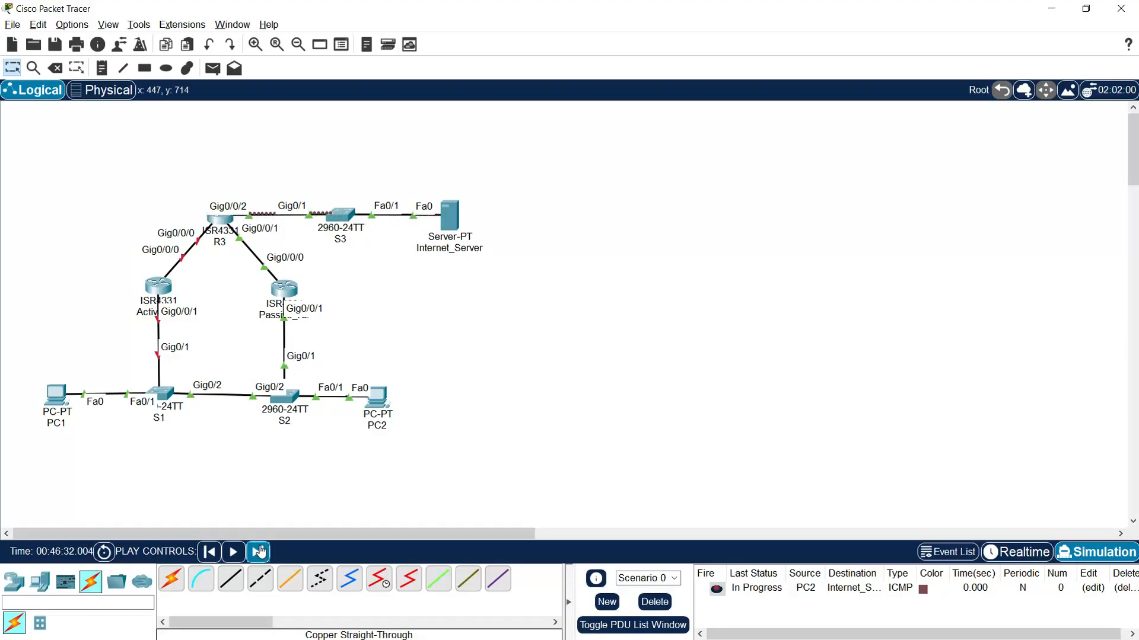
{"action": "left_click", "coordinate": [261, 551]}
{"action": "left_click", "coordinate": [261, 552]}
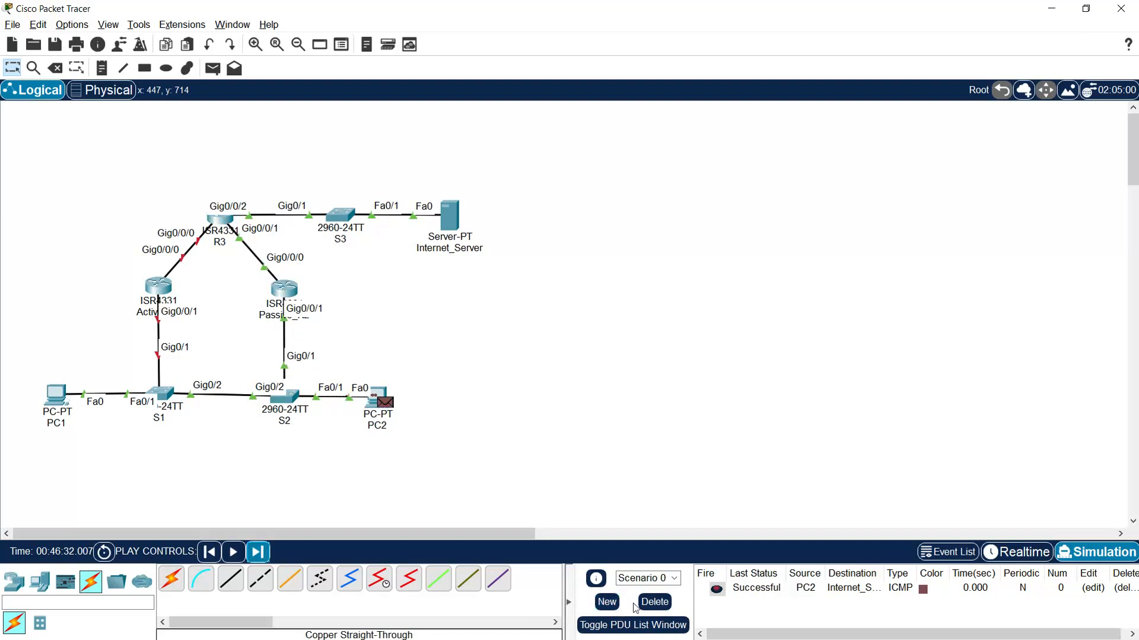
- Delete the current PDU scenario and return to Realtime mode
{"action": "left_click", "coordinate": [655, 602]}
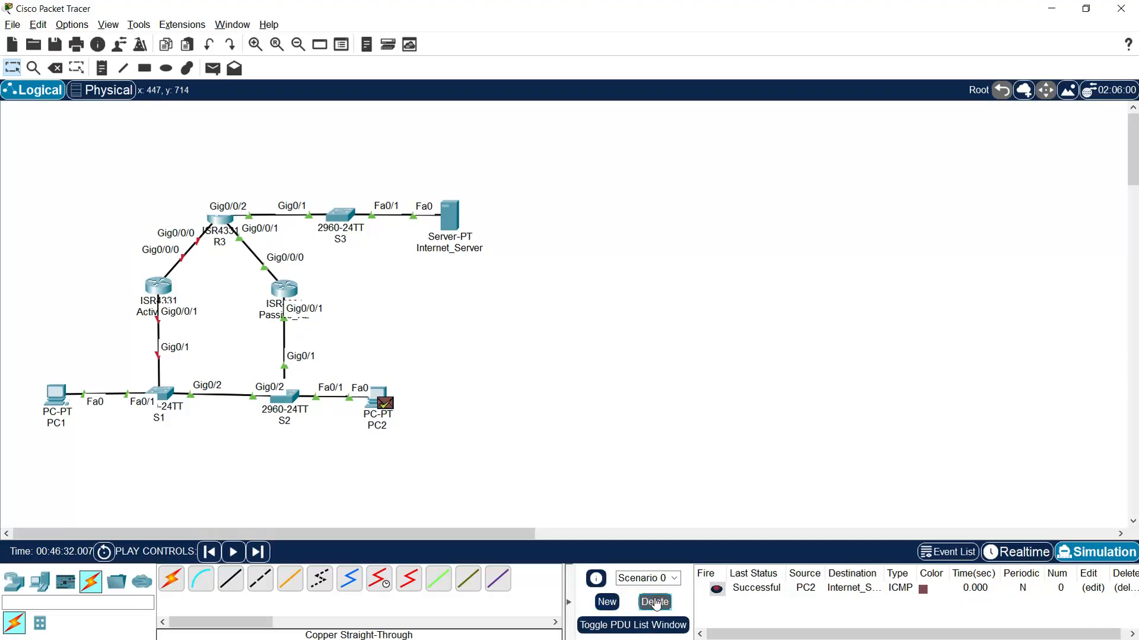
{"action": "left_click", "coordinate": [1037, 556]}
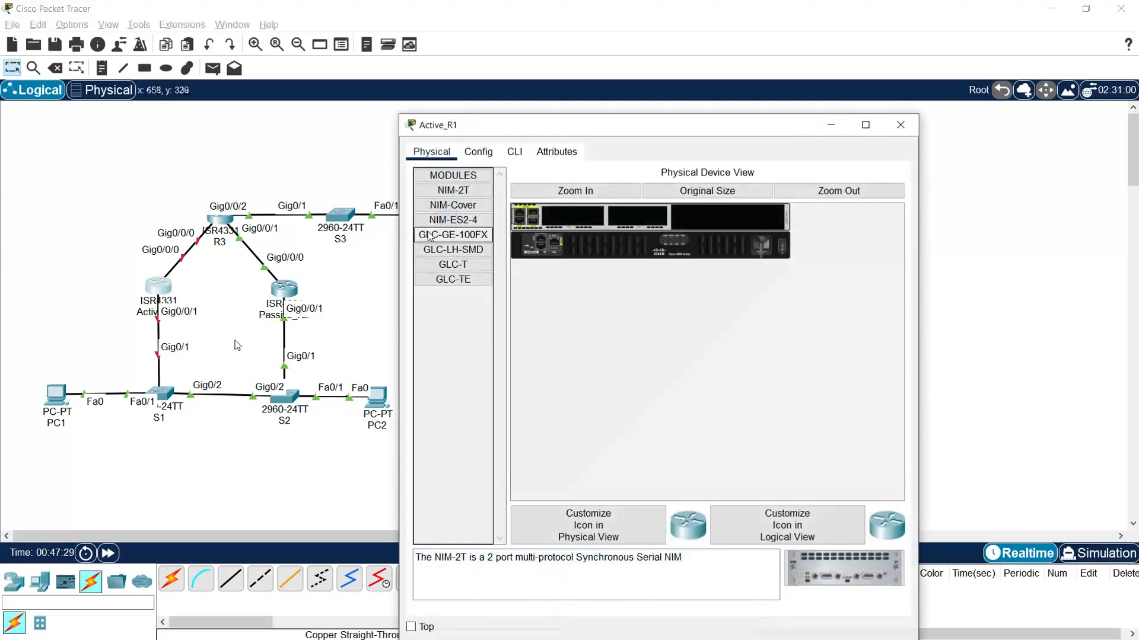
- Power Active_R1 back on at its physical power switch, close its window, and fast-forward the network time
{"action": "left_click", "coordinate": [782, 253]}
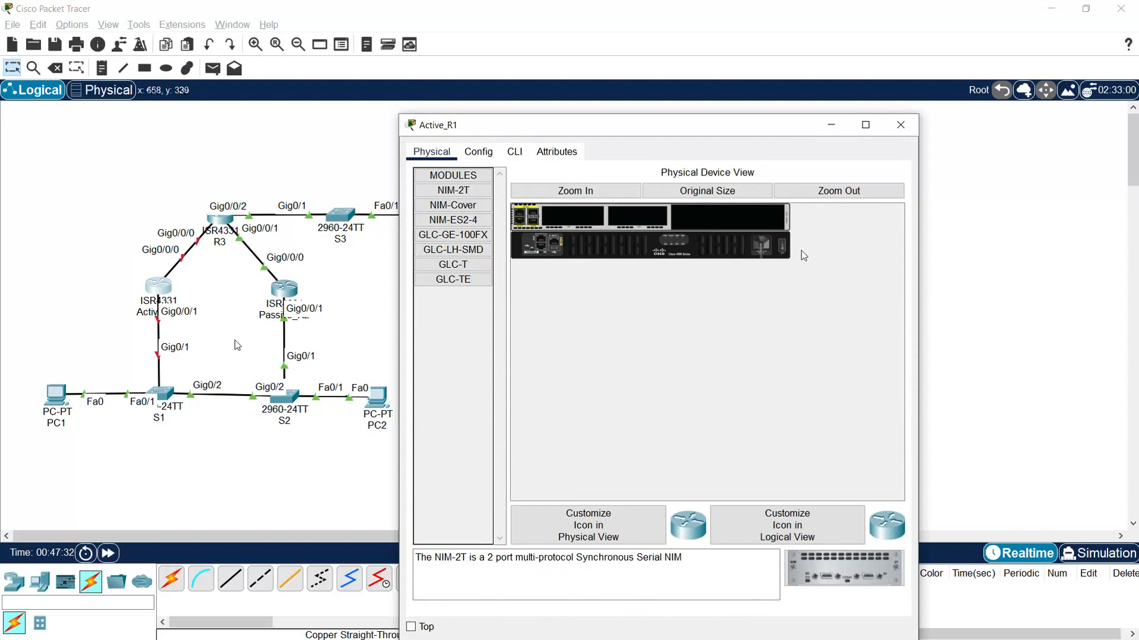
{"action": "left_click", "coordinate": [900, 125]}
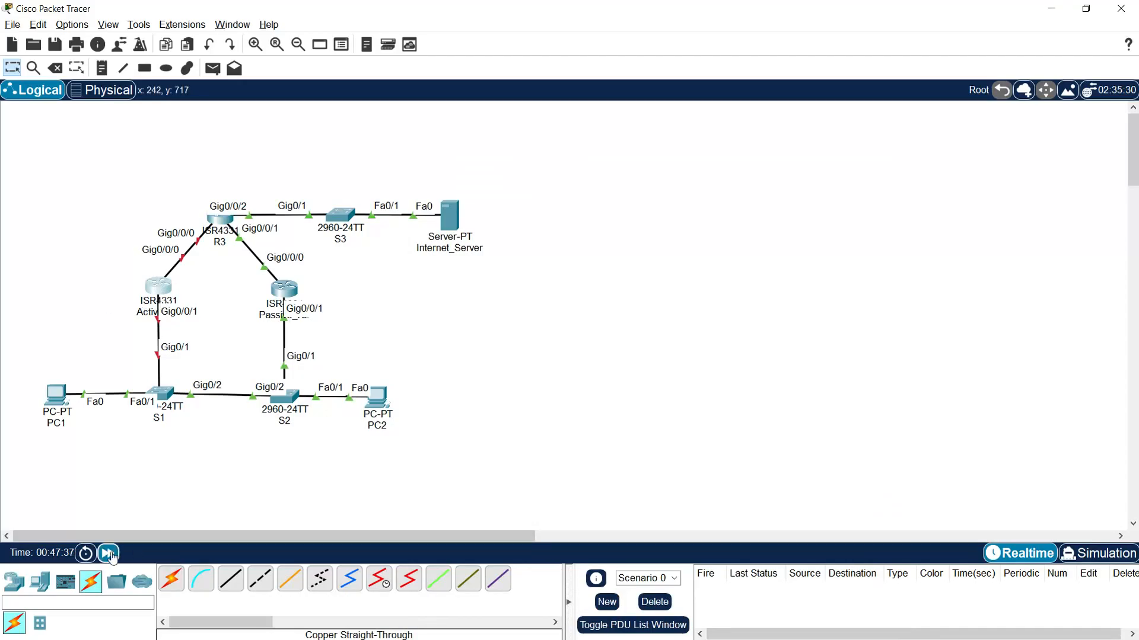
{"action": "left_click", "coordinate": [109, 553]}
{"action": "left_click", "coordinate": [109, 554]}
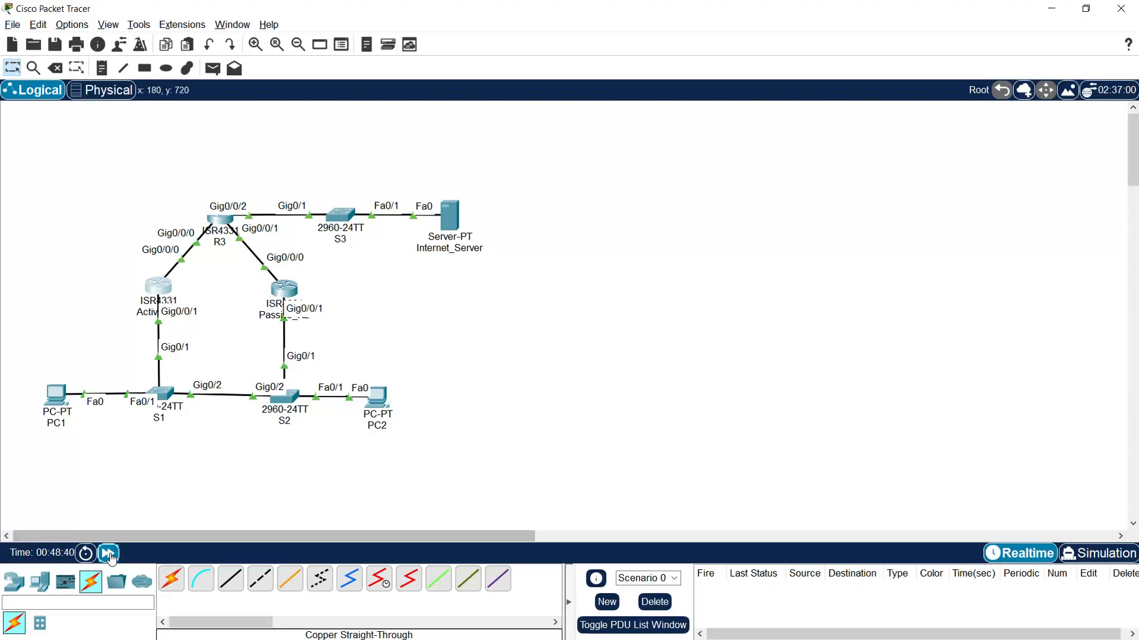
{"action": "left_click", "coordinate": [110, 554]}
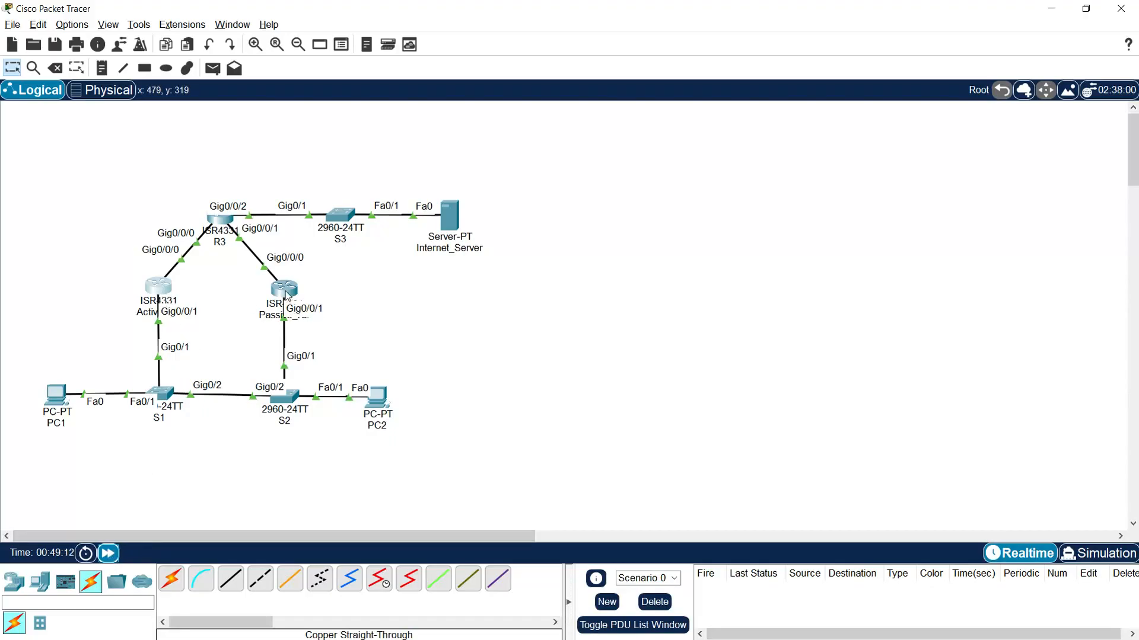
- Check the latest HSRP state change message for GigabitEthernet0/0/1 in Passive_R2's command line
{"action": "left_click", "coordinate": [285, 291]}
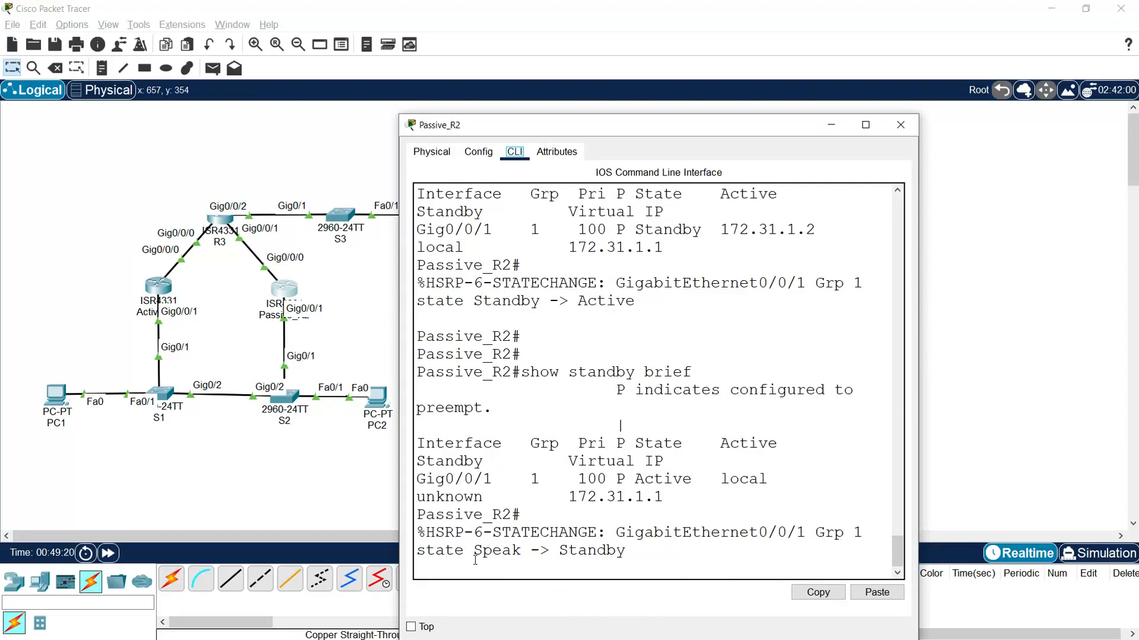
{"action": "left_click_drag", "start_coordinate": [559, 551], "coordinate": [626, 551]}
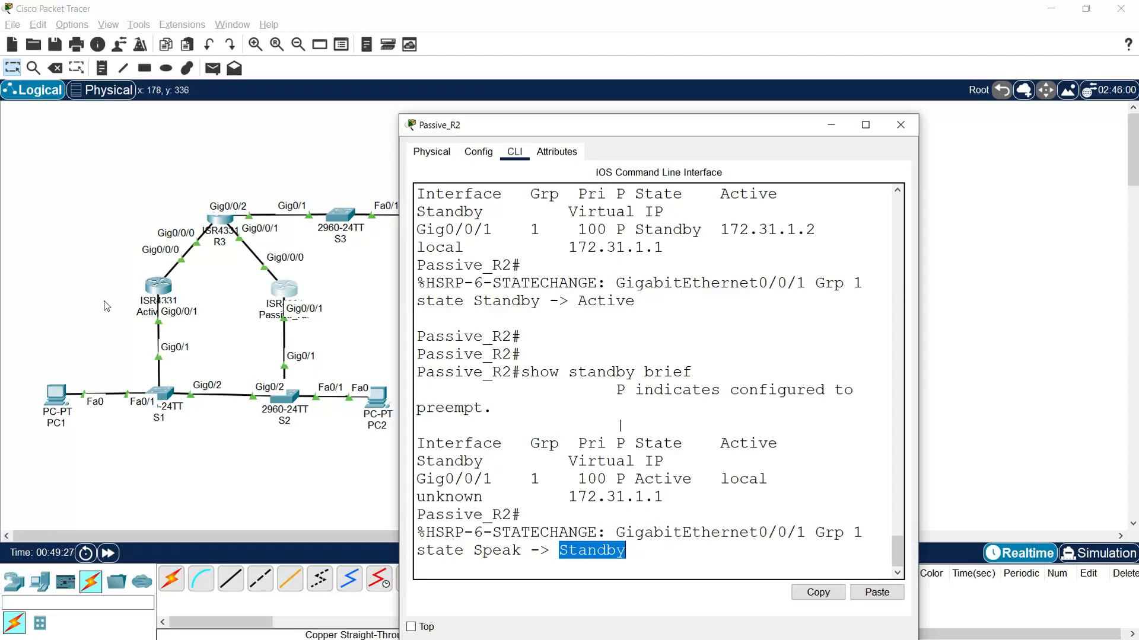
- Open Active_R1's command line, enter privileged mode with ena, and run show standby brief
{"action": "left_click", "coordinate": [157, 289]}
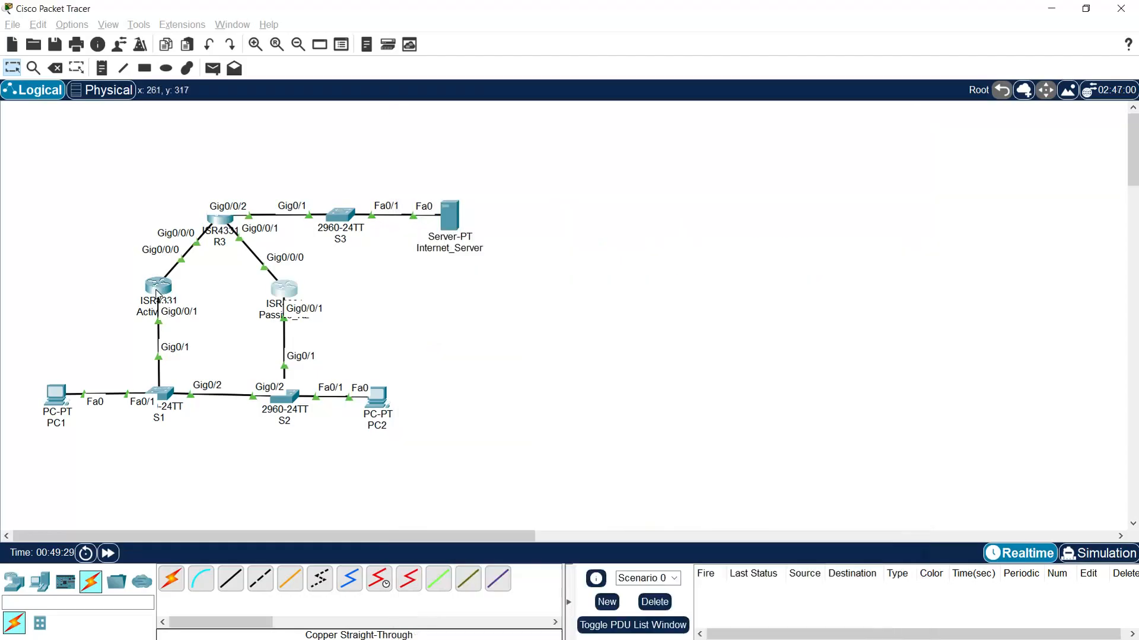
{"action": "left_click", "coordinate": [515, 152]}
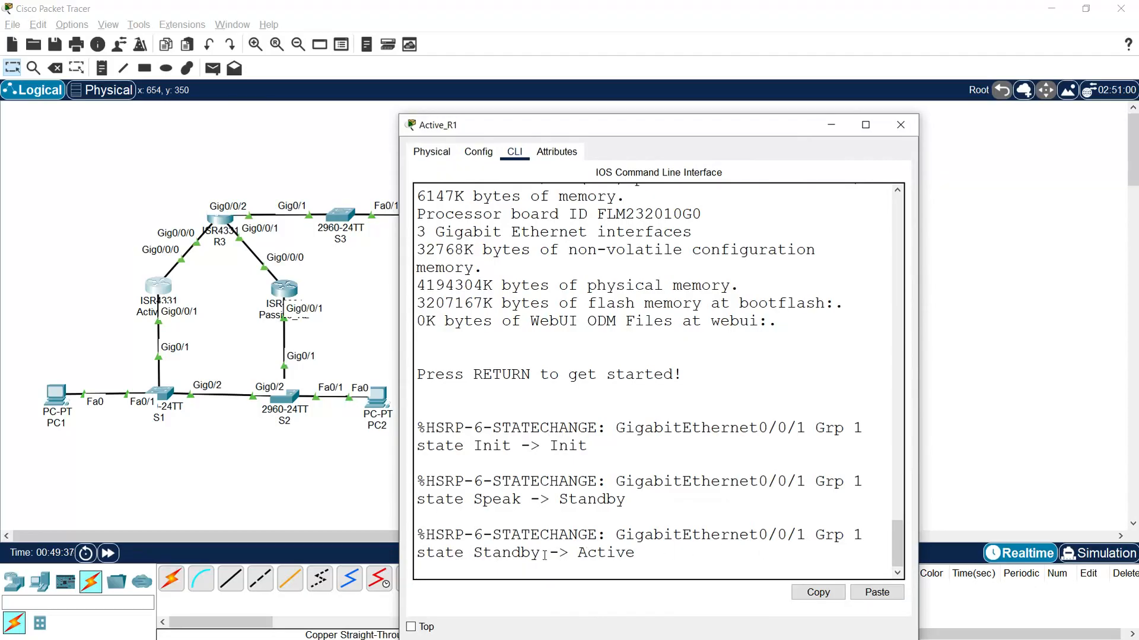
{"action": "key", "text": "Return"}
{"action": "type", "text": "ena"}
{"action": "key", "text": "Return"}
{"action": "type", "text": "sh"}
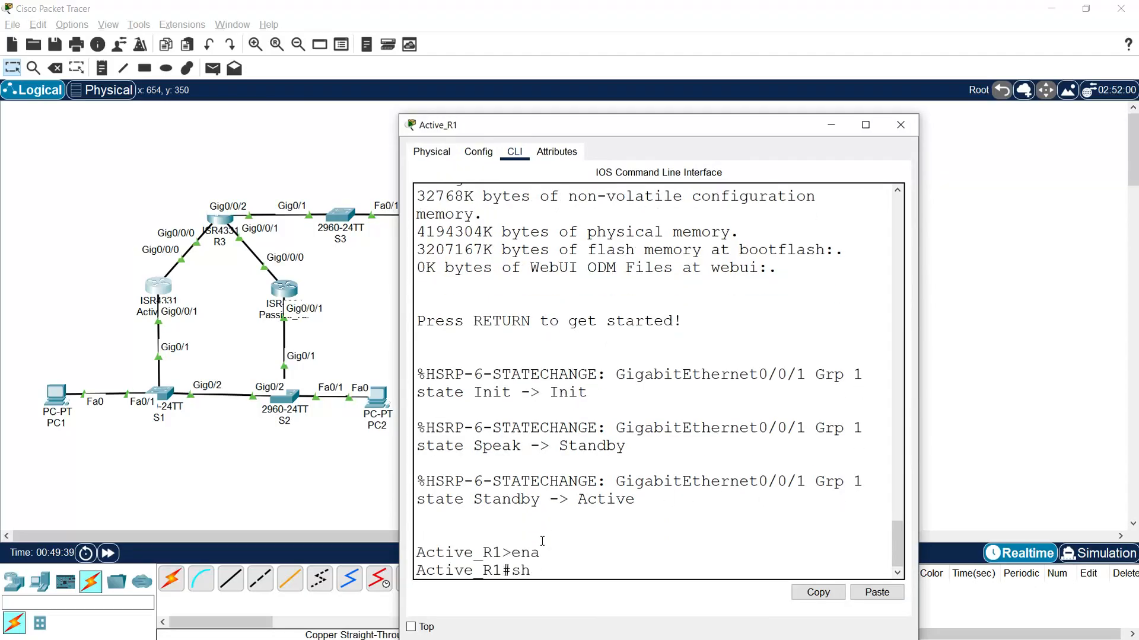
{"action": "type", "text": "ow standby brief"}
{"action": "key", "text": "Return"}
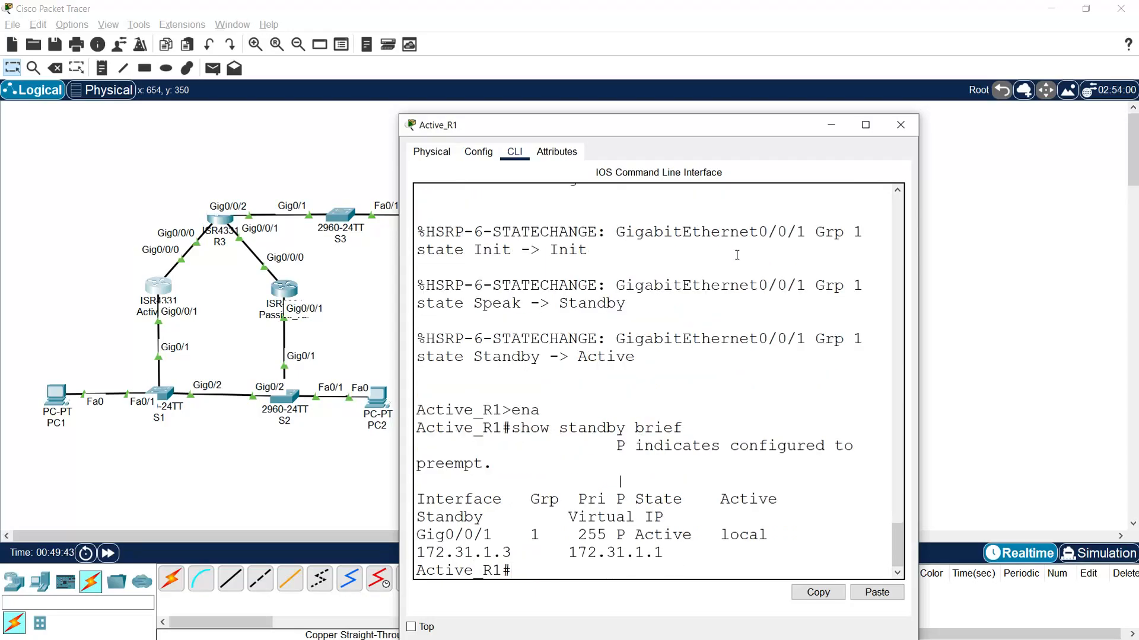
- Maximize the Active_R1 window, examine the HSRP state of Gig0/0/1 in the standby table, and close the window
{"action": "left_click", "coordinate": [865, 125]}
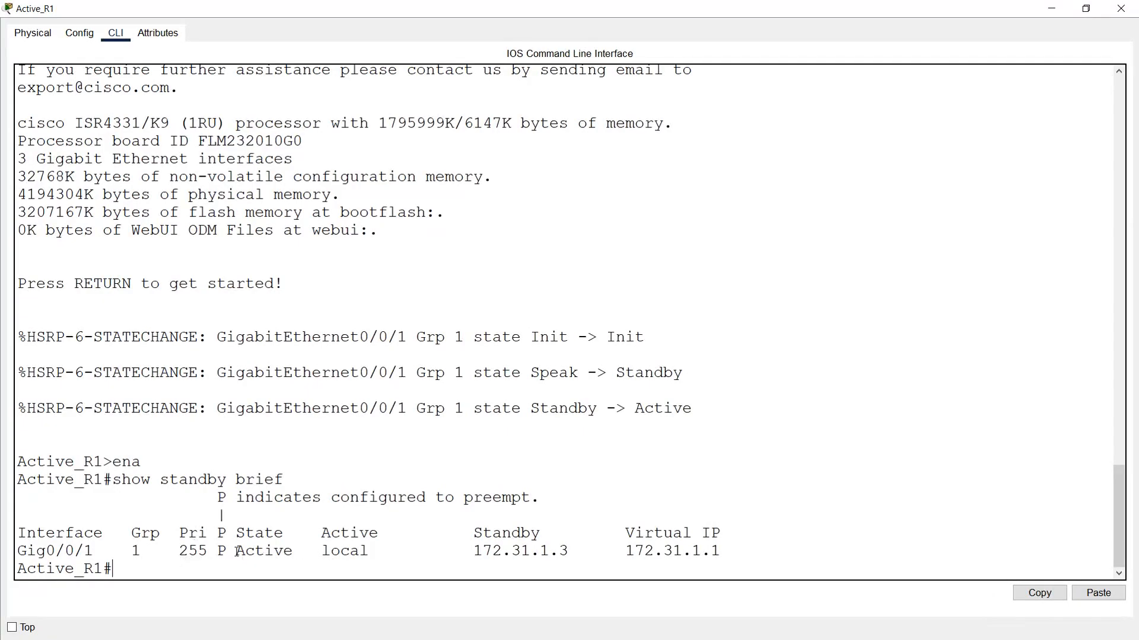
{"action": "double_click", "coordinate": [236, 552]}
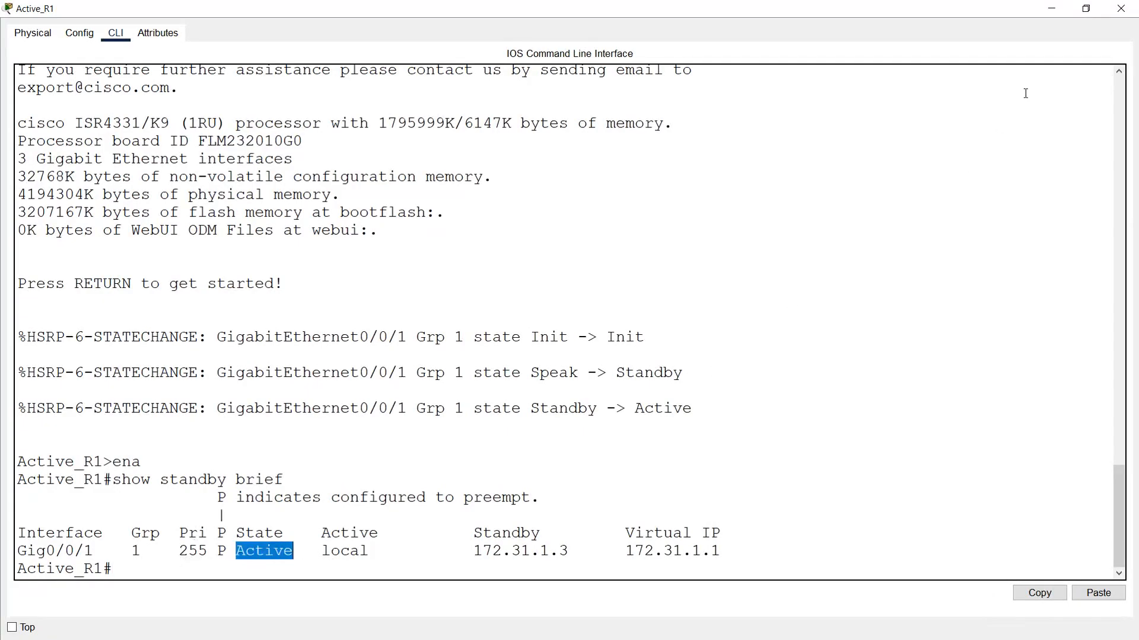
{"action": "left_click", "coordinate": [1121, 8]}
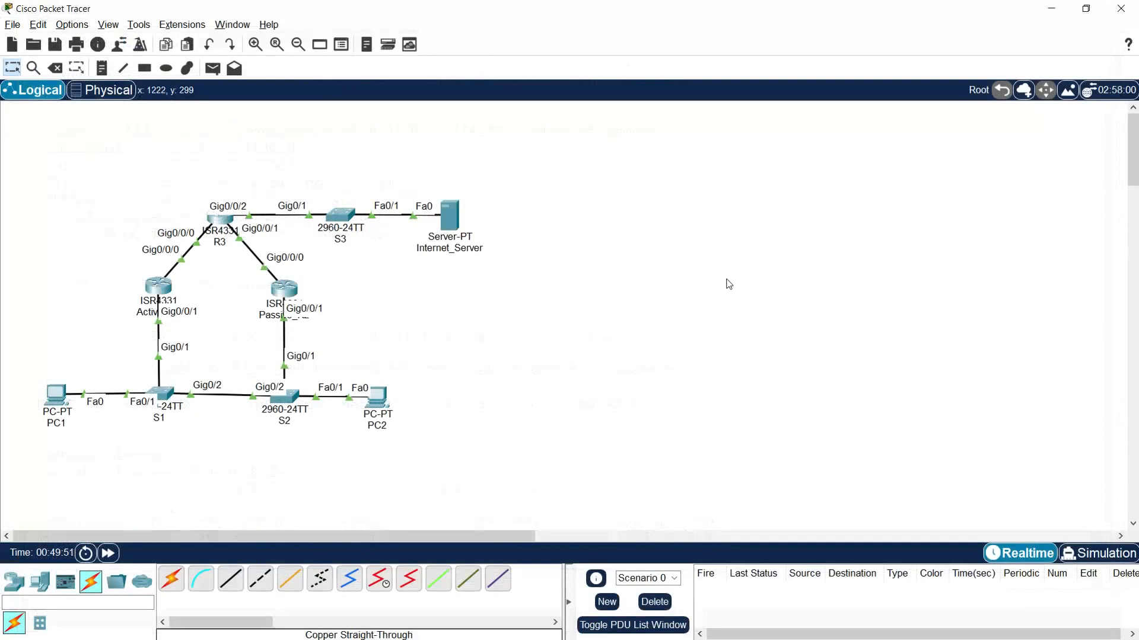